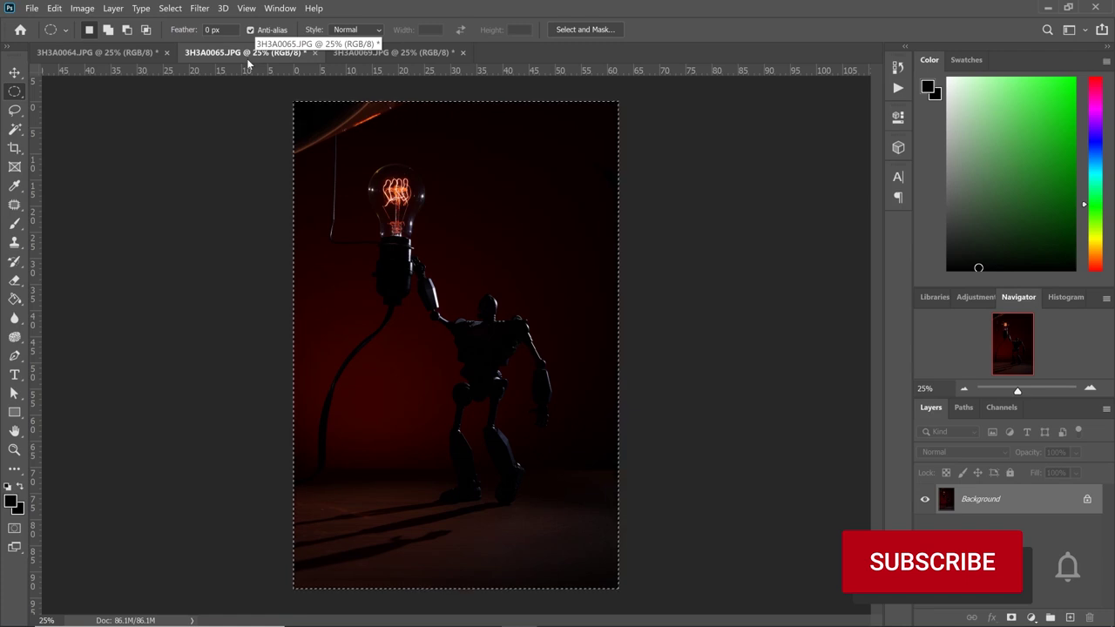
Step: Paste the copied lit-bulb photo in place into the 3H3A0064.JPG document
left_click(99, 51)
left_click(54, 8)
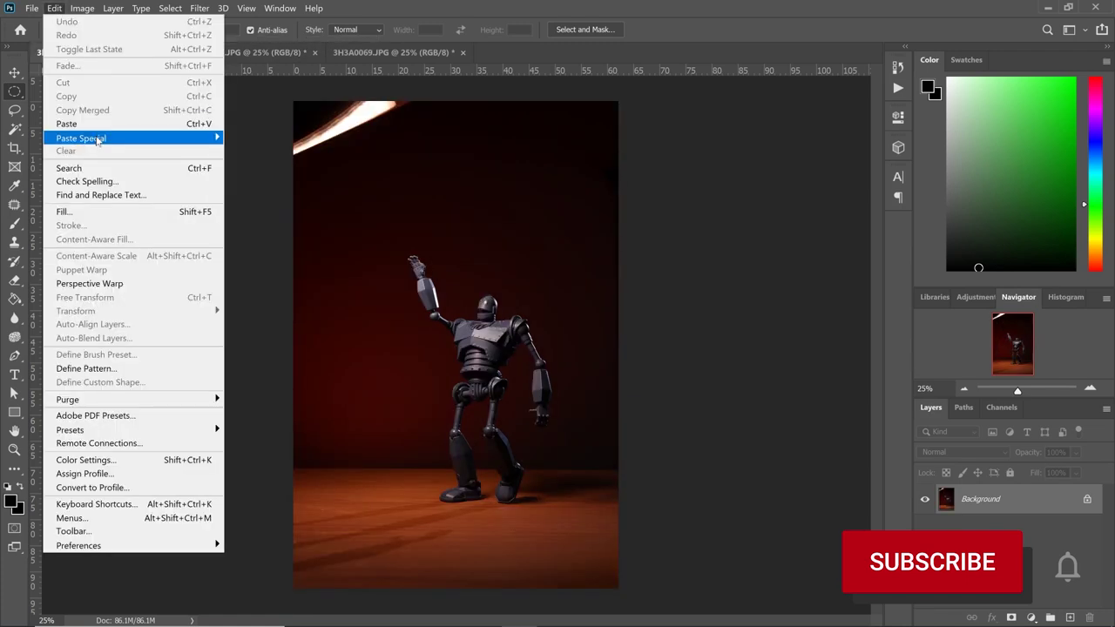
mouse_move(98, 142)
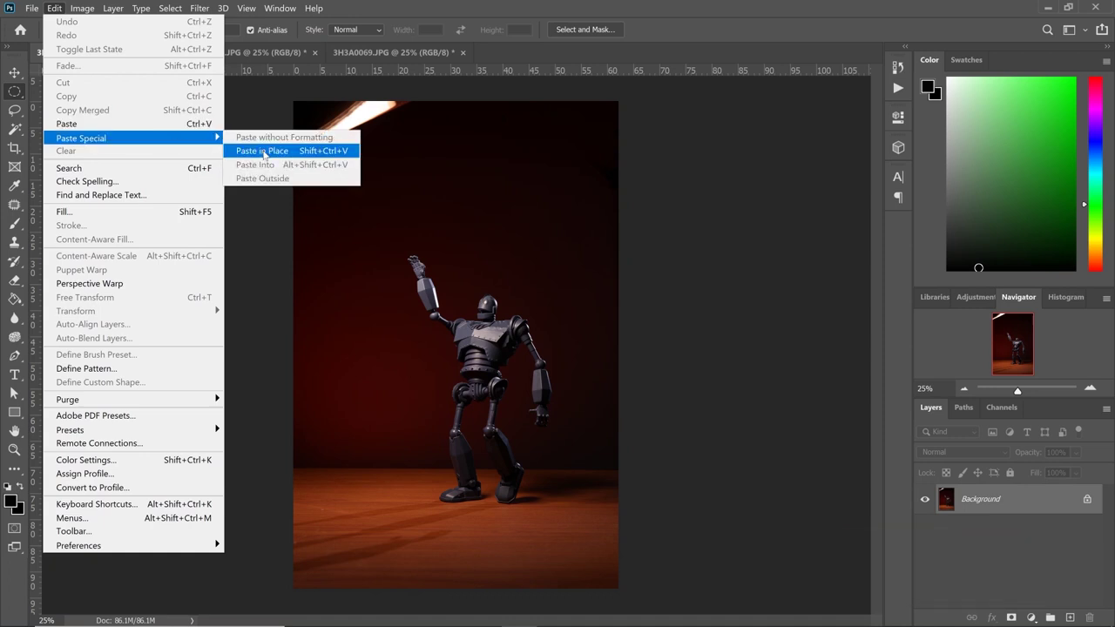
left_click(261, 151)
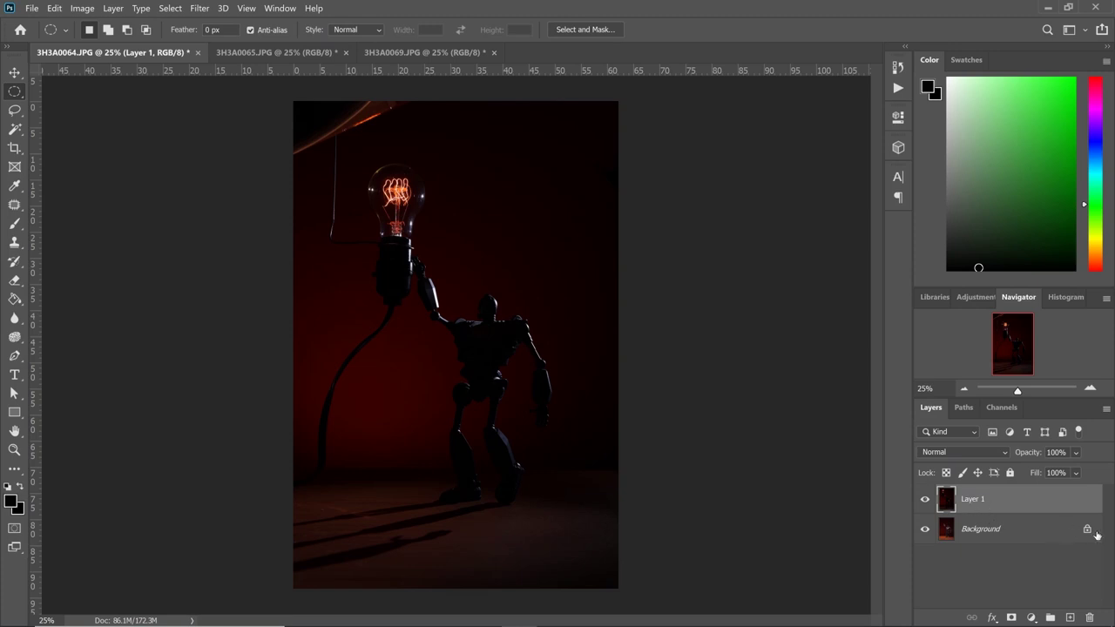
Step: Unlock the background layer and rename it Image 1, and rename the pasted layer above it Image 2
left_click(1086, 532)
double_click(970, 530)
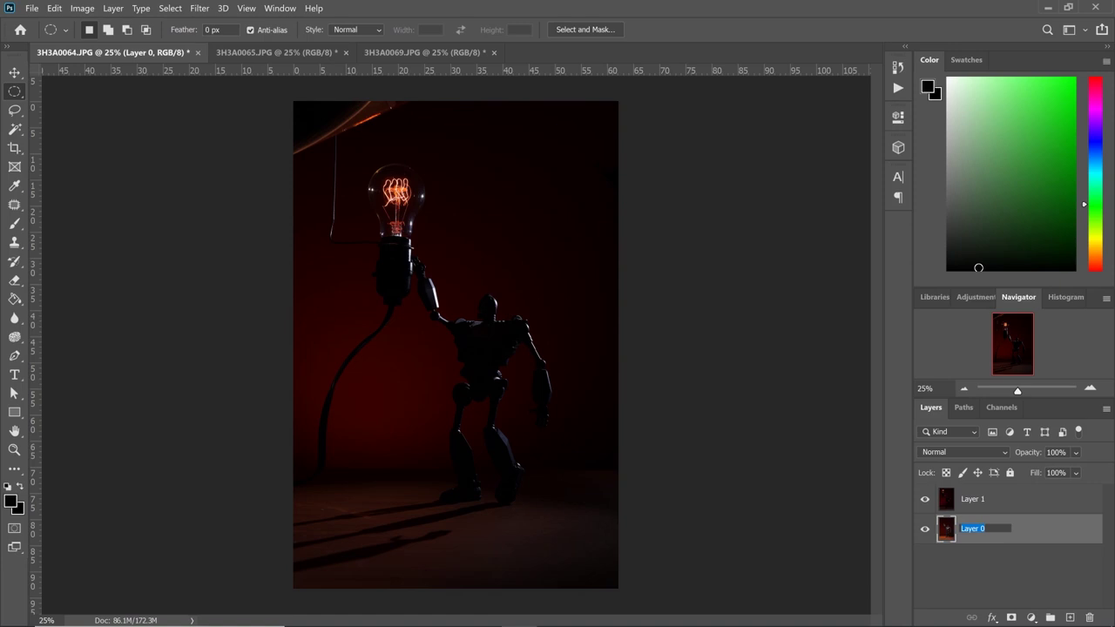
type("Image 1")
key("Return")
double_click(972, 499)
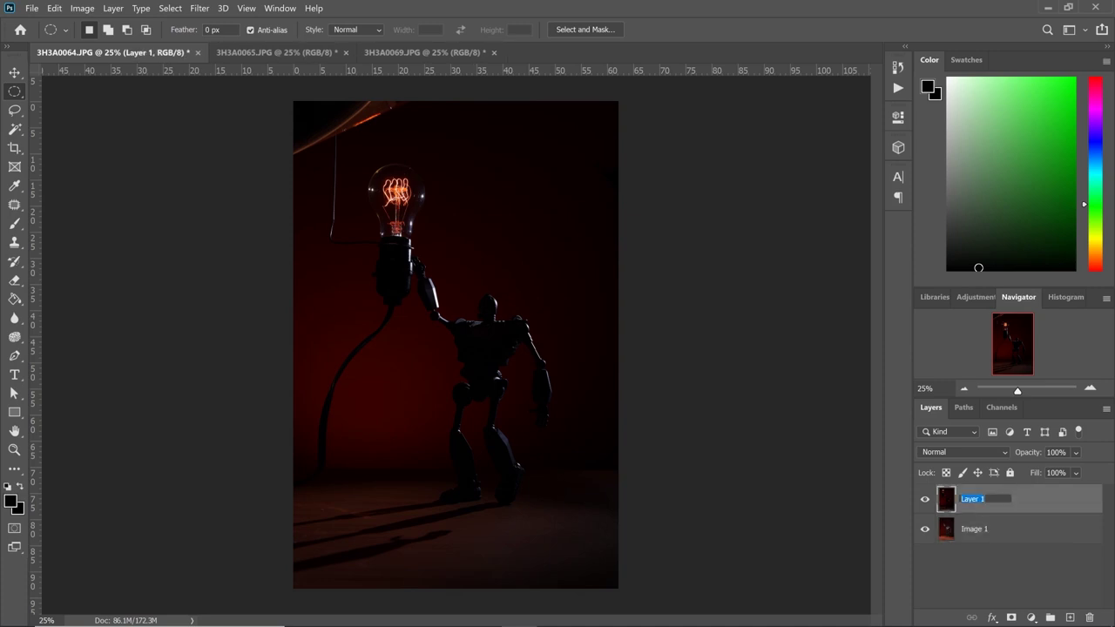
type("Image 2")
key("Return")
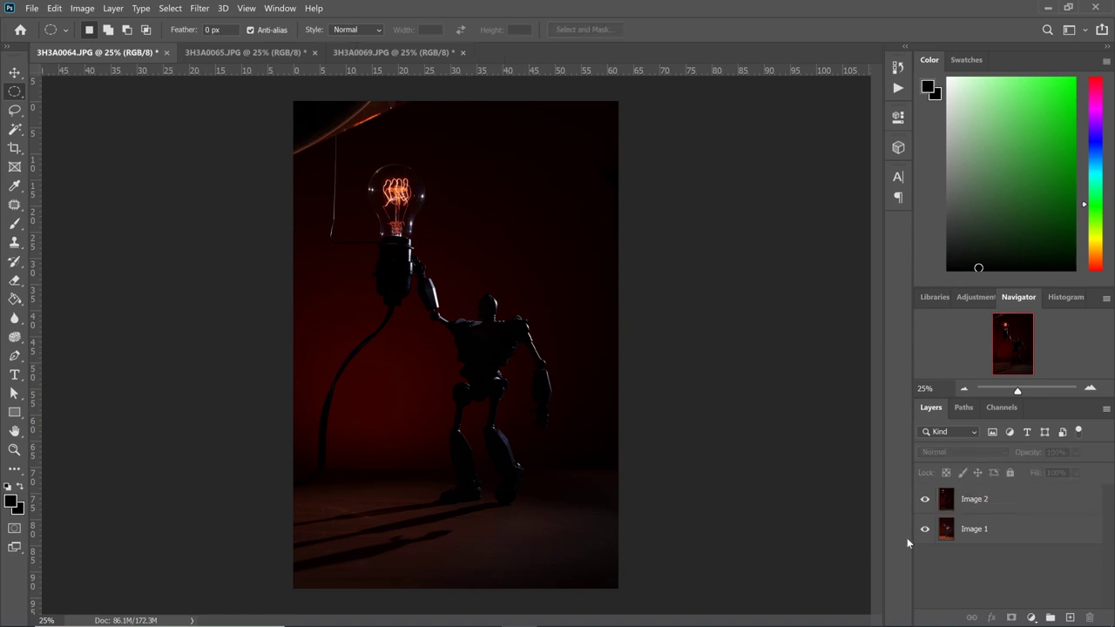
Step: Copy the entire 3H3A0069.JPG photo and paste it in place into 3H3A0064.JPG
left_click(378, 50)
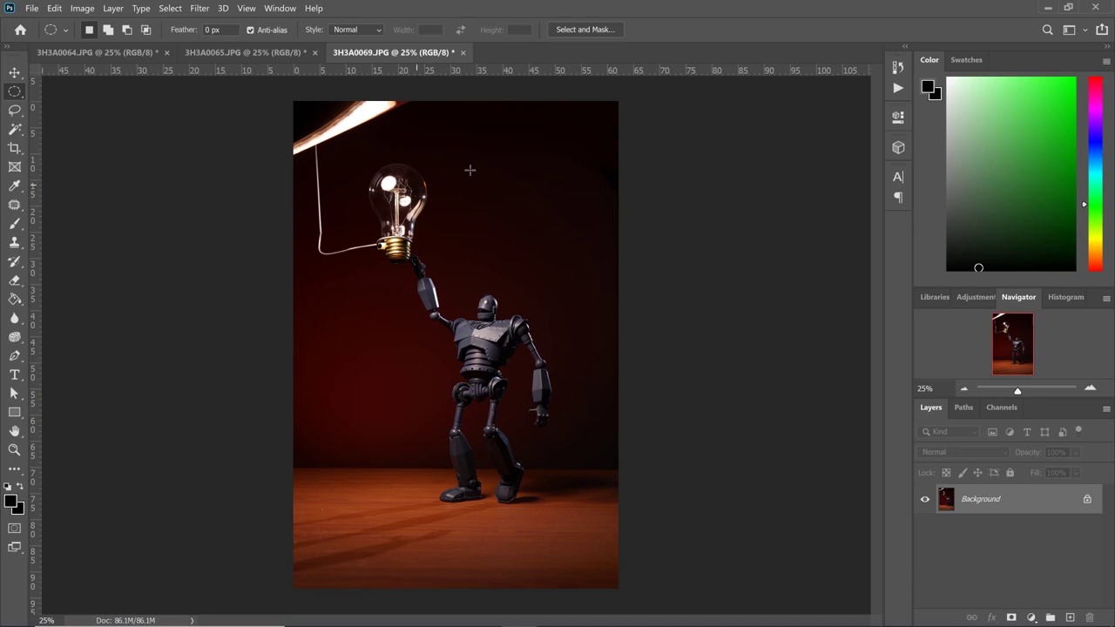
key("ctrl+a")
left_click(94, 57)
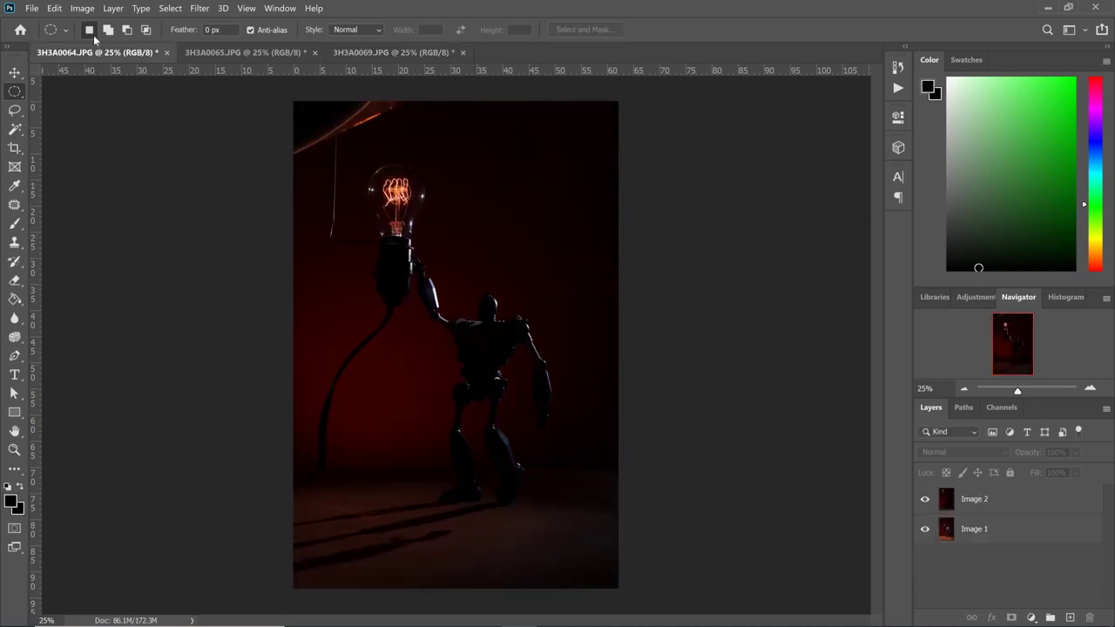
left_click(64, 9)
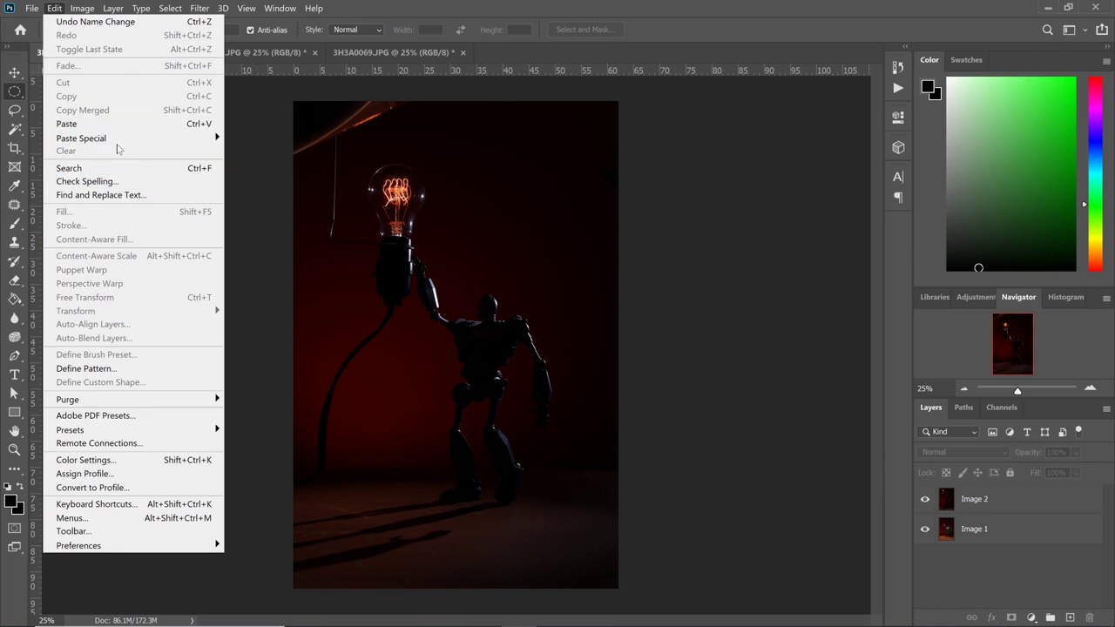
mouse_move(115, 141)
left_click(262, 151)
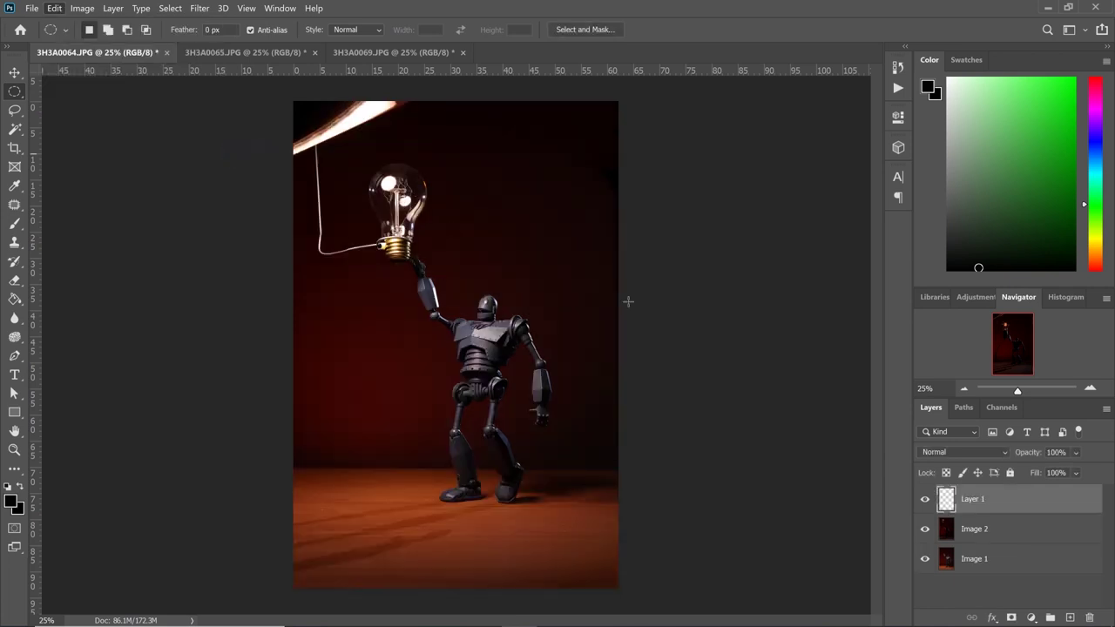
Step: Rename the newly pasted top layer Image3 and close the 3H3A0065.JPG and 3H3A0069.JPG documents
double_click(973, 500)
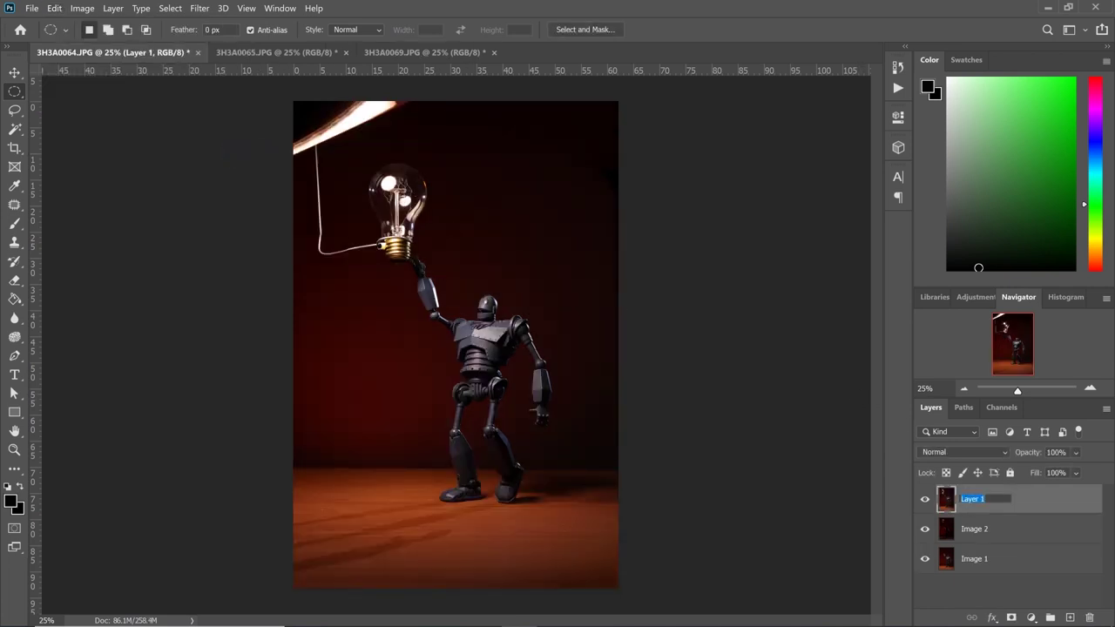
type("Im")
left_click(956, 587)
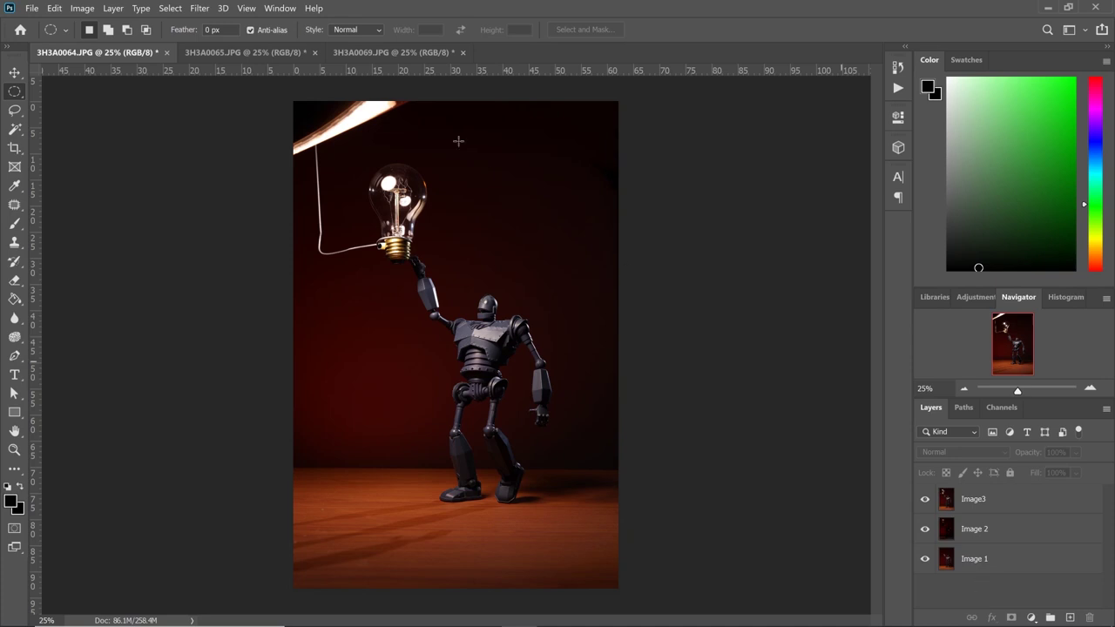
left_click(315, 53)
left_click(316, 53)
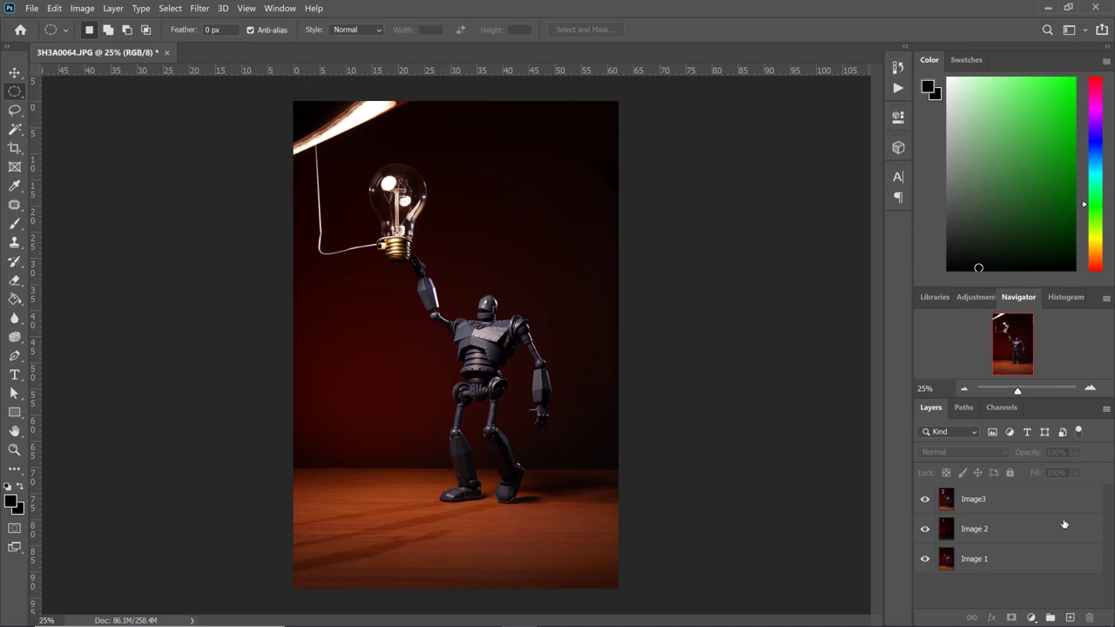
Step: Hide the Image3 and Image 2 layers and make Image 1 the active layer
left_click(924, 499)
left_click(924, 528)
left_click(982, 561)
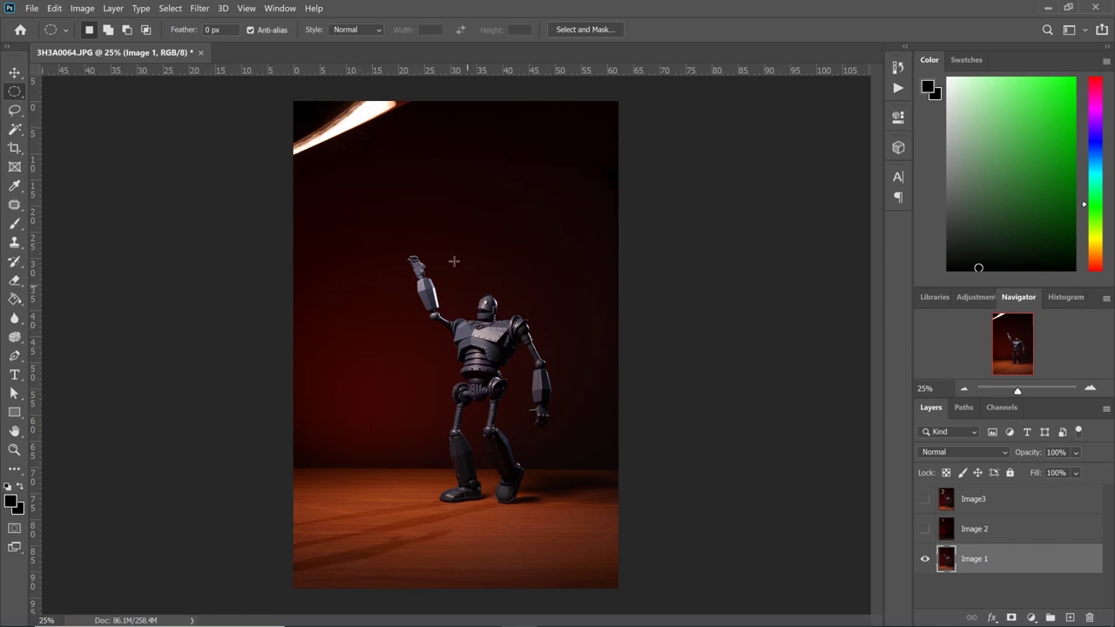
Step: Patch out the bright lamp in the photo's upper-left corner on Image 1 using nearby dark background, and deselect
left_click(15, 207)
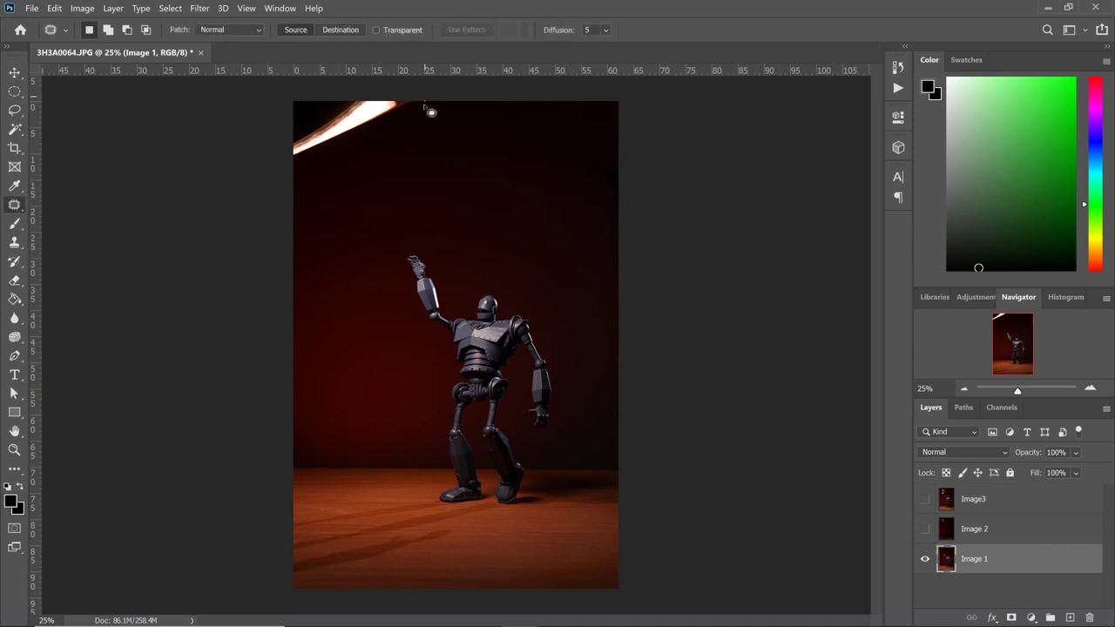
mouse_move(423, 101)
left_mouse_down()
mouse_move(417, 137)
mouse_move(317, 171)
mouse_move(293, 94)
mouse_move(419, 95)
mouse_move(427, 123)
mouse_move(549, 119)
mouse_move(537, 124)
left_mouse_up()
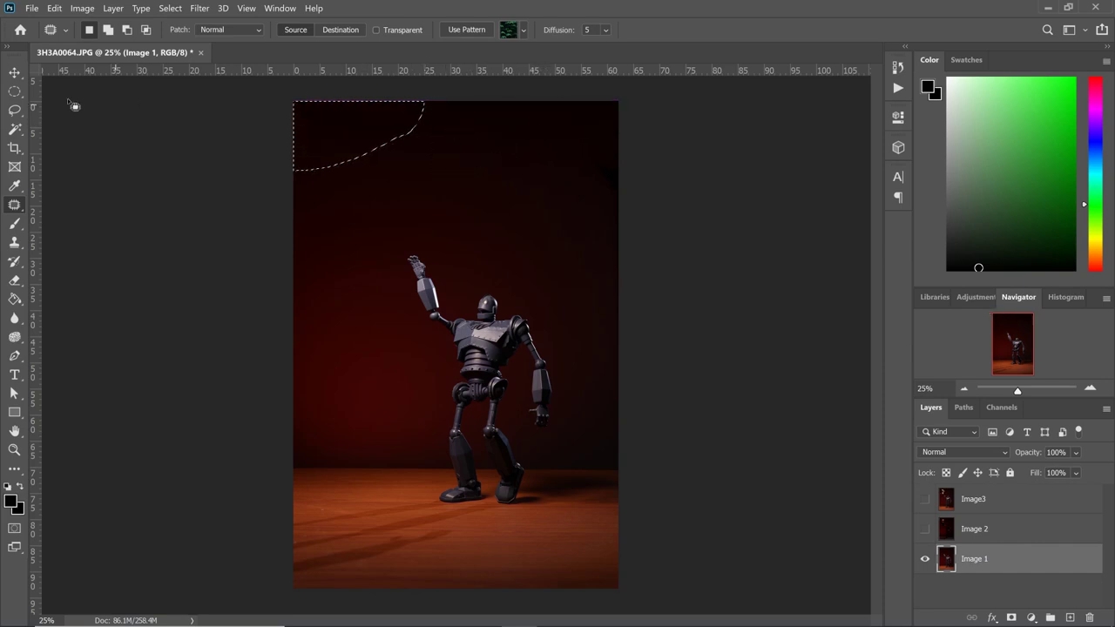
left_click(15, 92)
key("ctrl+d")
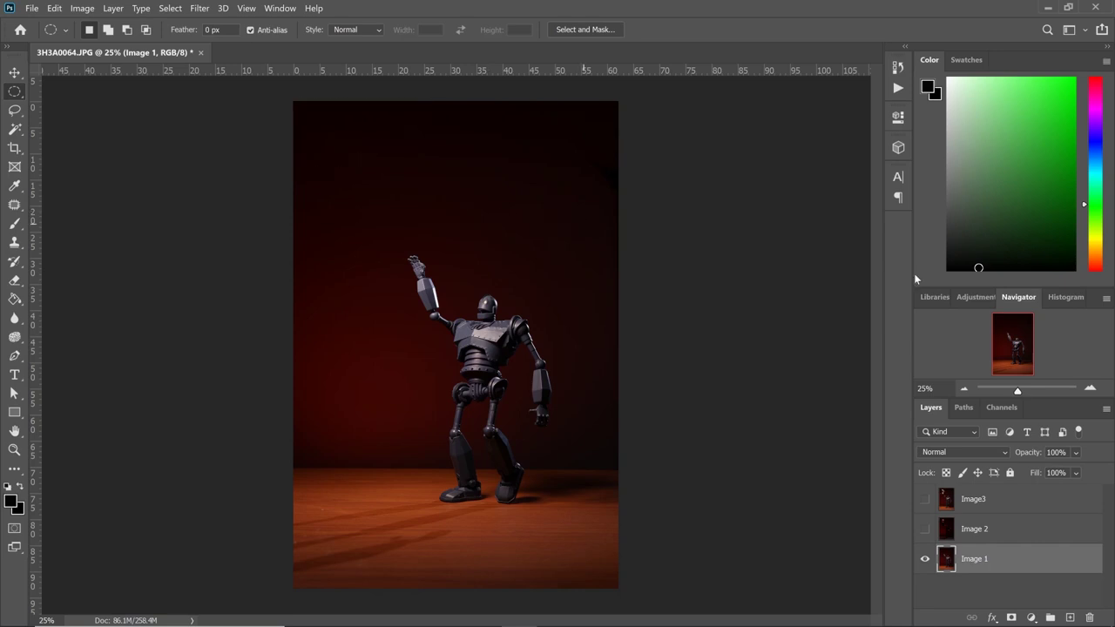
Step: Patch out the dark blotch at the right edge of the backdrop on Image 1 using clean background, and deselect
left_click(1089, 389)
left_click(1089, 389)
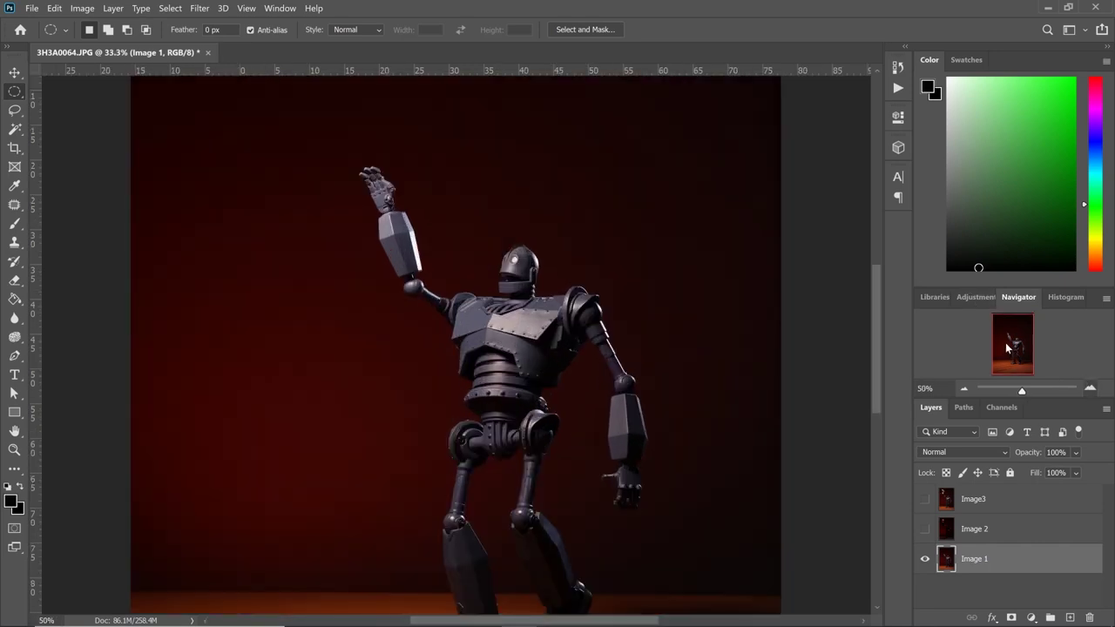
left_click_drag(1014, 348, 977, 304)
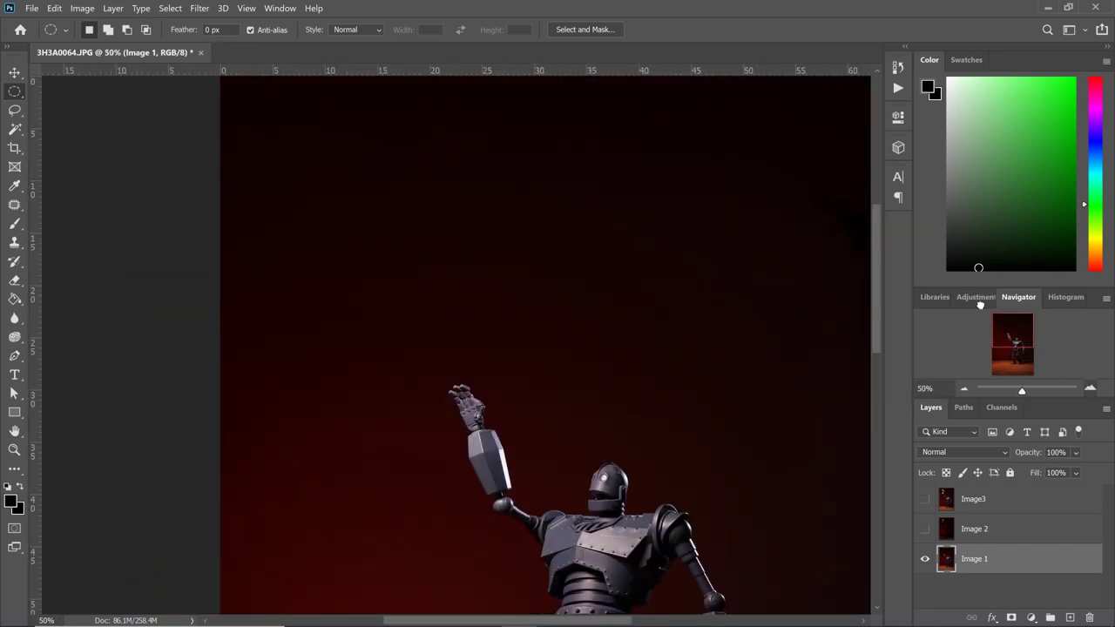
left_click(964, 388)
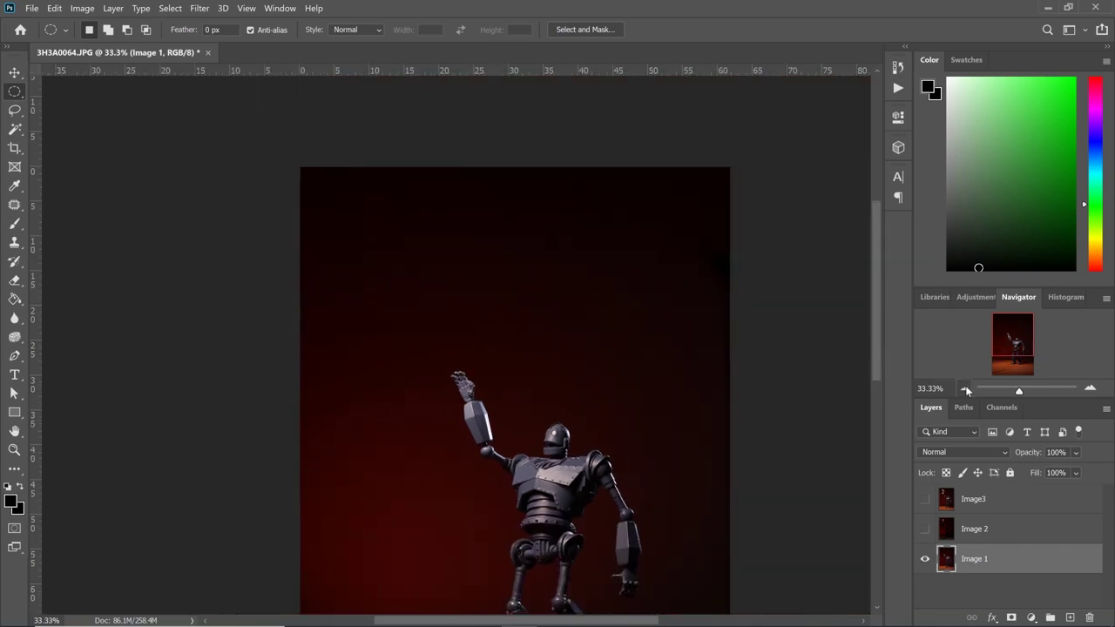
left_click(964, 389)
left_click(1095, 390)
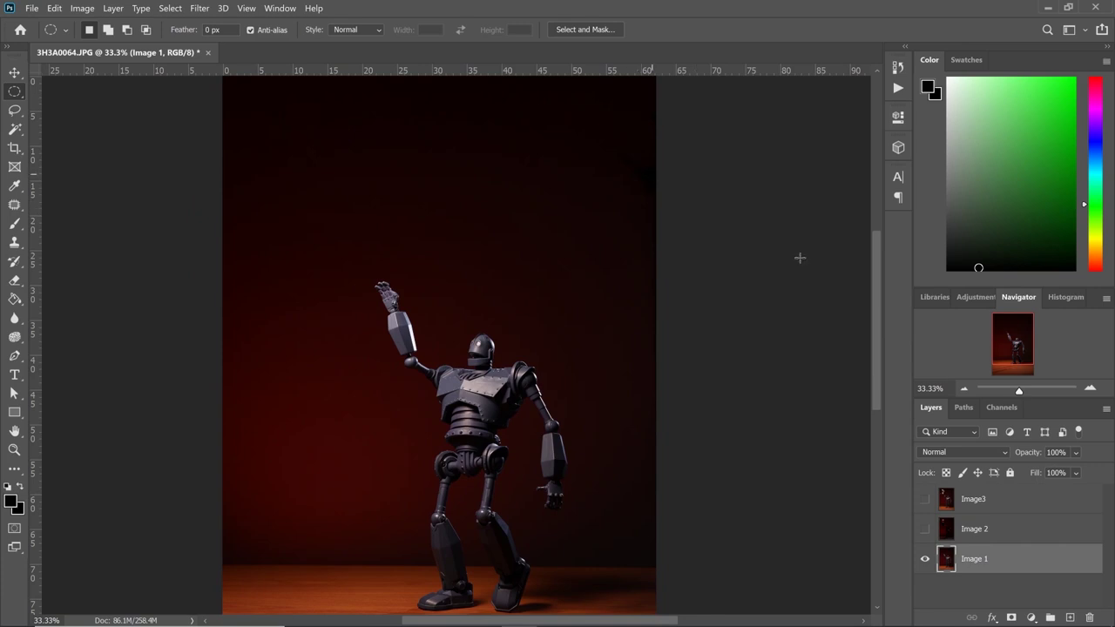
left_click(1091, 389)
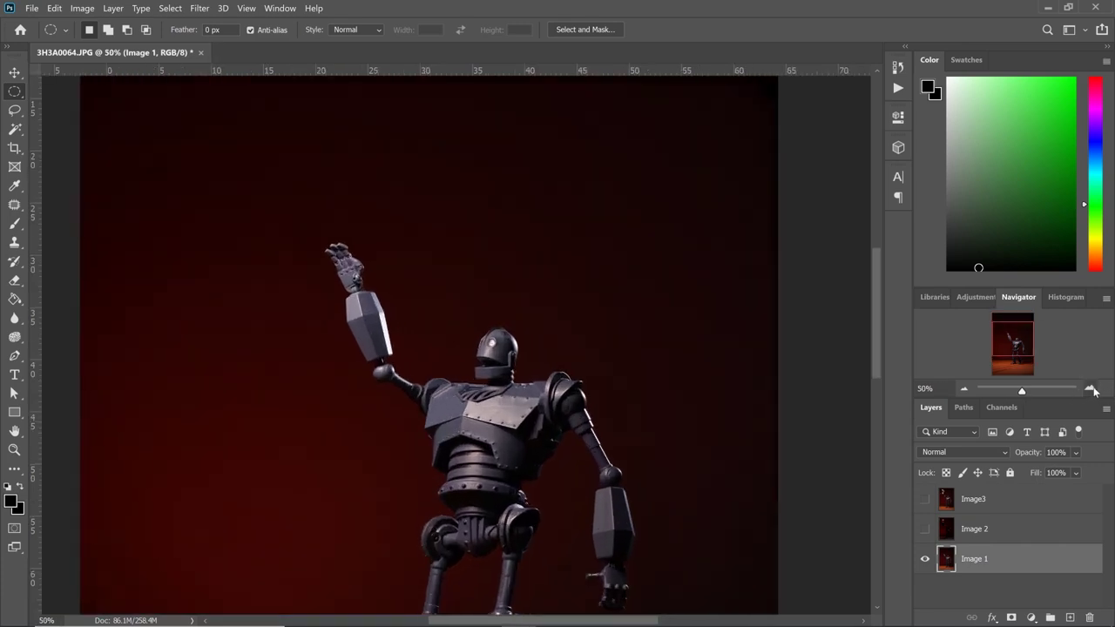
left_click(1092, 390)
left_click_drag(1015, 348, 1028, 333)
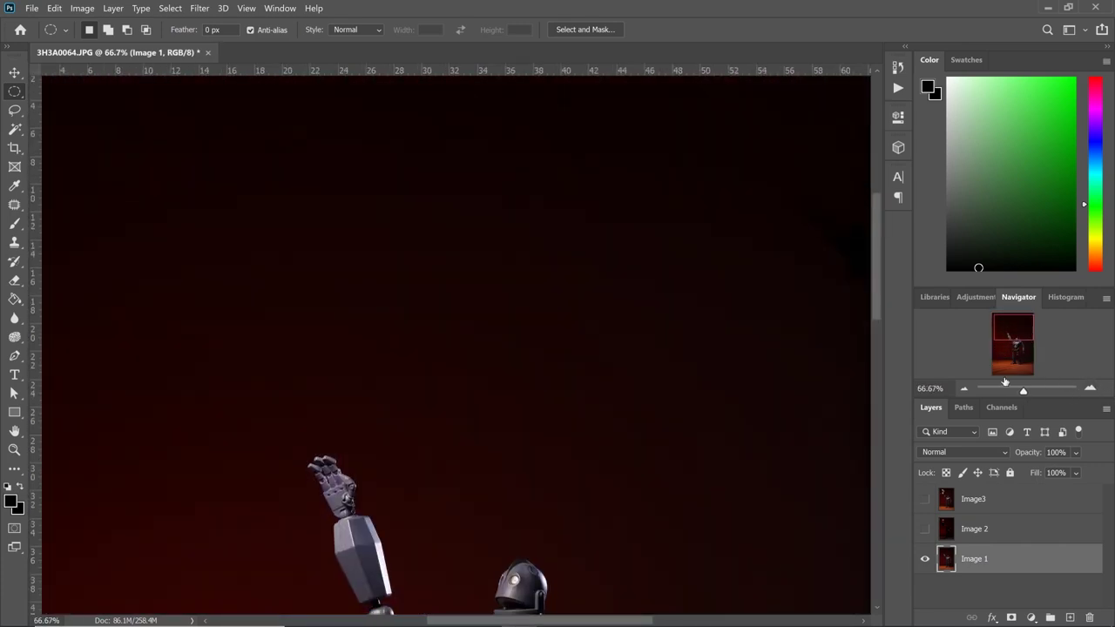
left_click(963, 389)
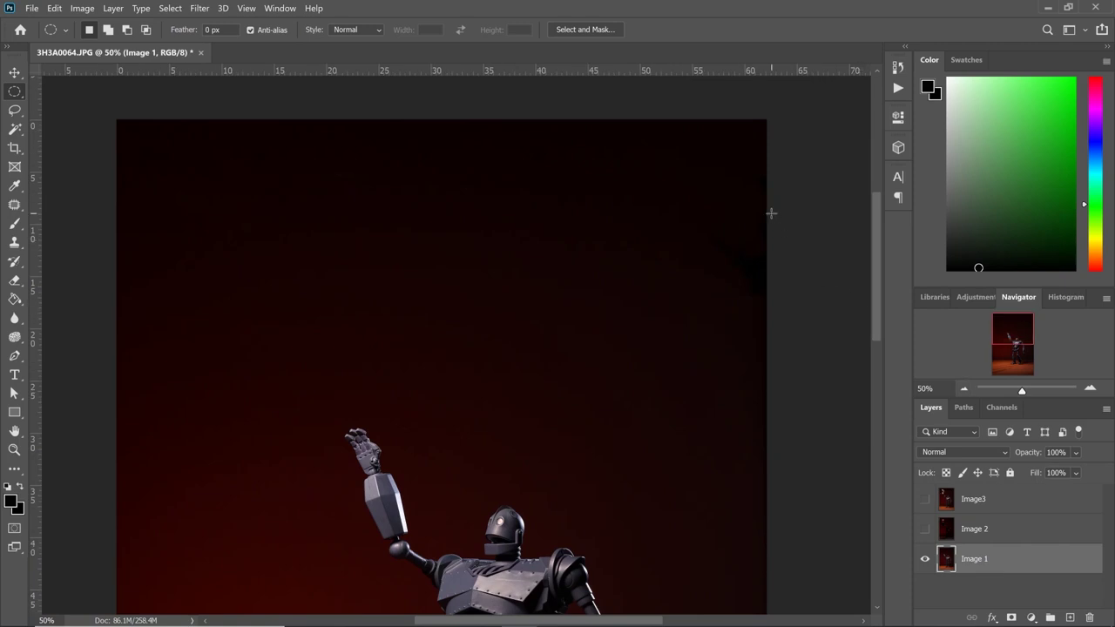
key("shift+j")
key("shift+j")
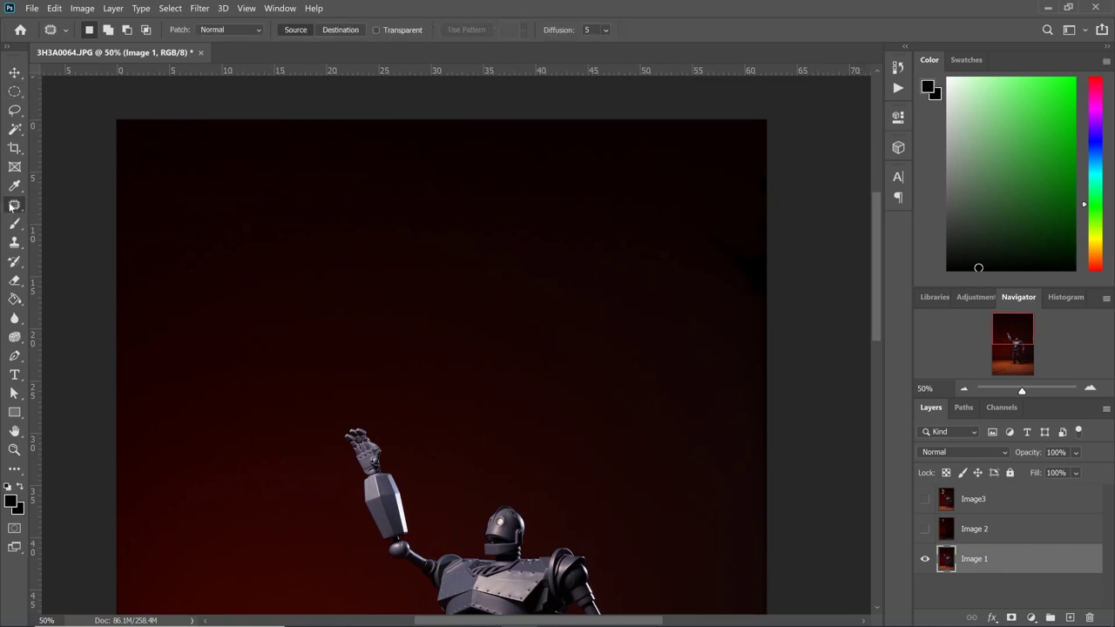
mouse_move(789, 223)
left_mouse_down()
mouse_move(740, 220)
mouse_move(708, 246)
mouse_move(718, 290)
mouse_move(760, 328)
mouse_move(801, 298)
mouse_move(800, 275)
mouse_move(755, 235)
mouse_move(669, 204)
left_mouse_up()
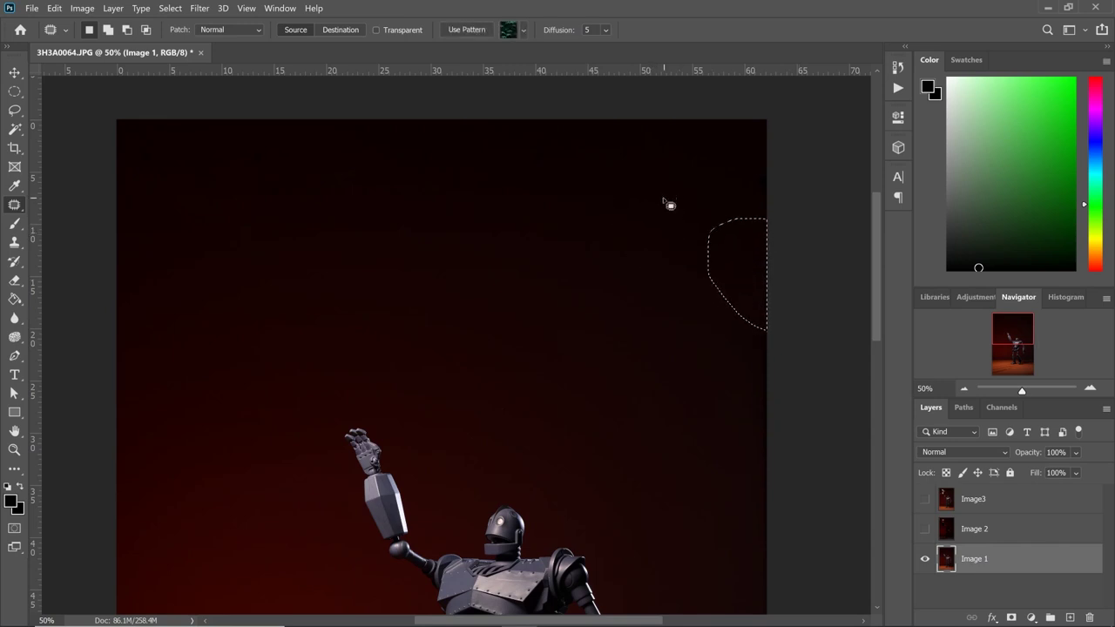
left_click(14, 91)
key("ctrl+d")
Step: Show the Image 2 layer while keeping Image3 hidden, and make Image 2 the active layer
scroll(677, 361, "down", 5)
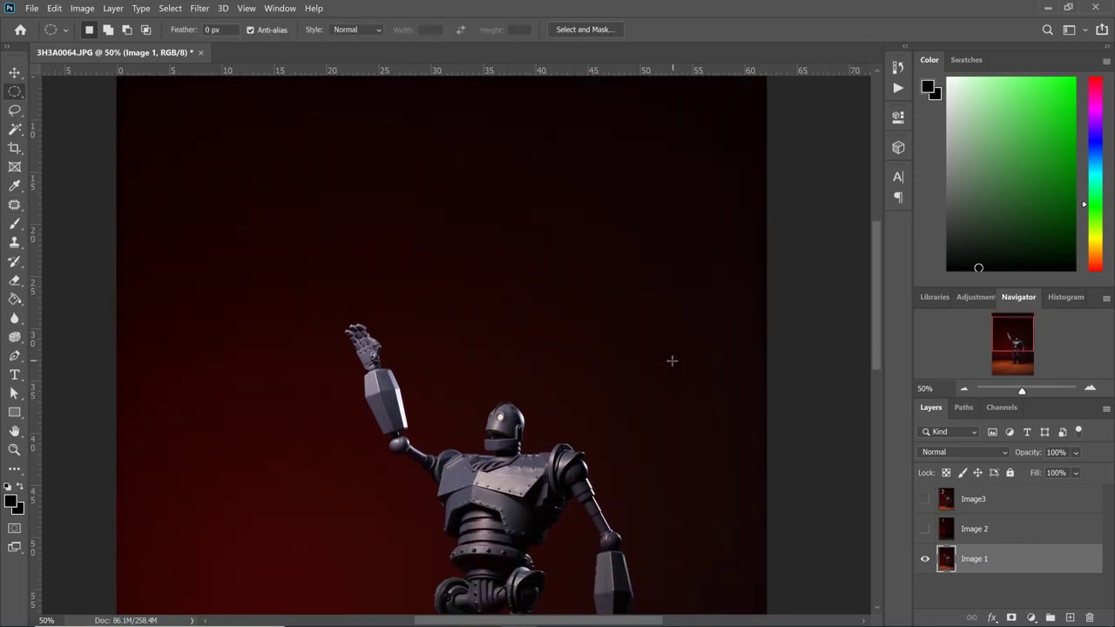
scroll(671, 360, "down", 15)
scroll(676, 375, "down", 2)
scroll(676, 375, "up", 3)
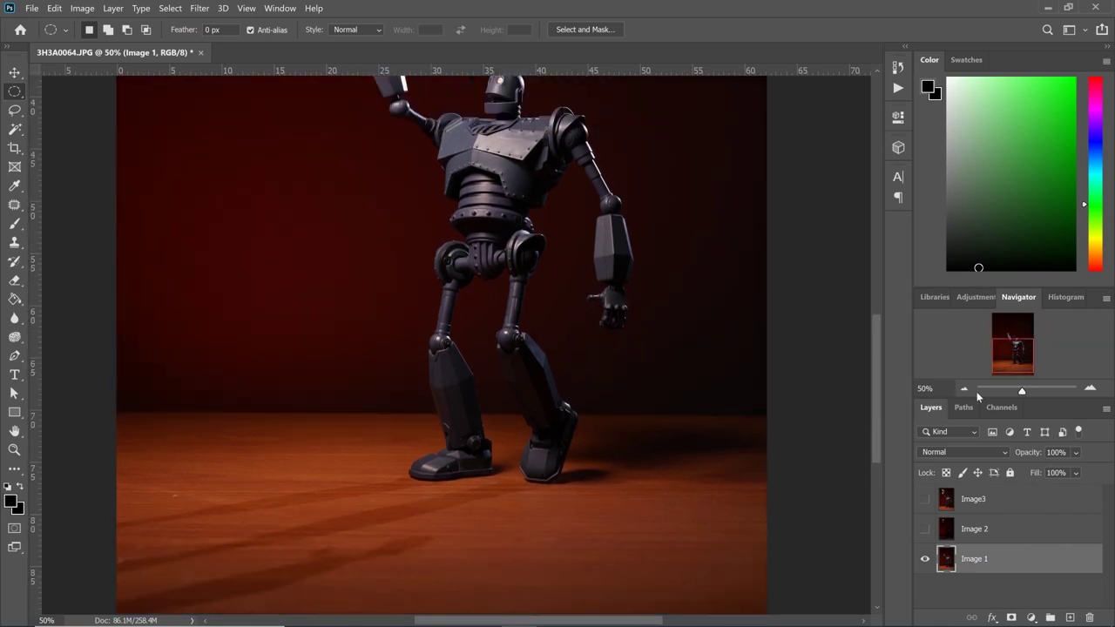
left_click(965, 388)
left_click(965, 389)
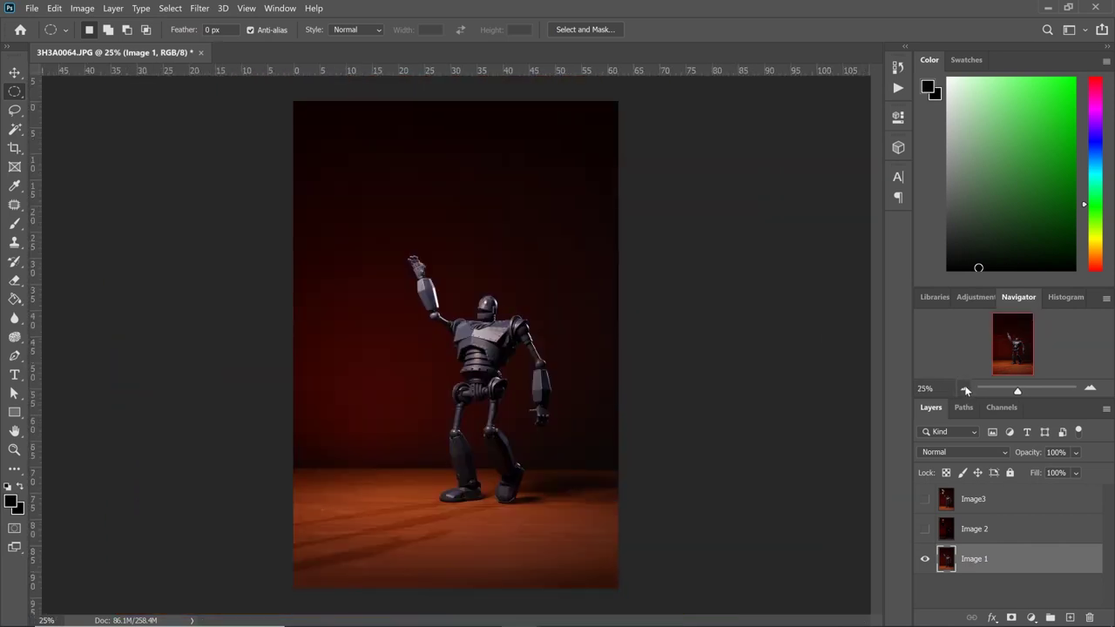
left_click(925, 498)
left_click(924, 529)
left_click(974, 531)
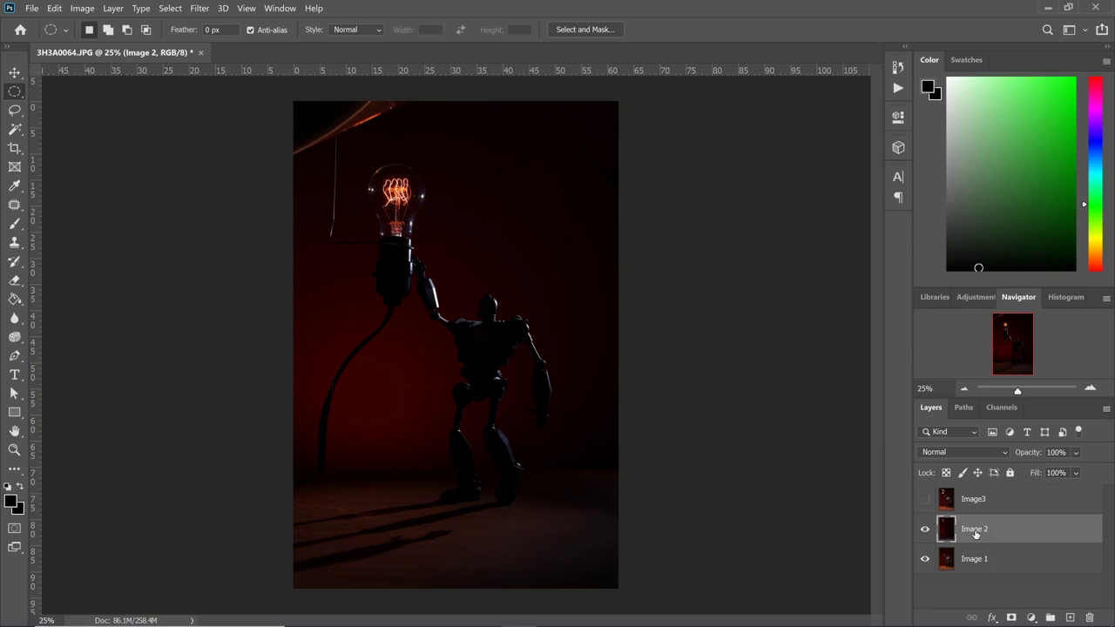
Step: Add a white layer mask to the Image 2 layer
key("v")
key("ctrl+plus")
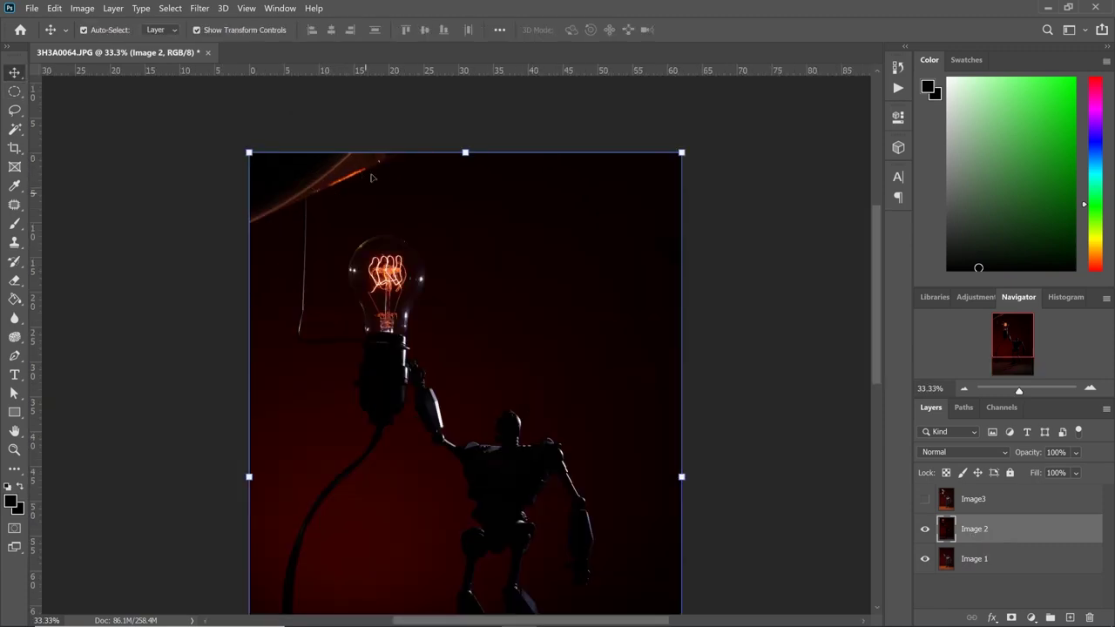
right_click(981, 533)
left_click(1027, 555)
left_click(1010, 617)
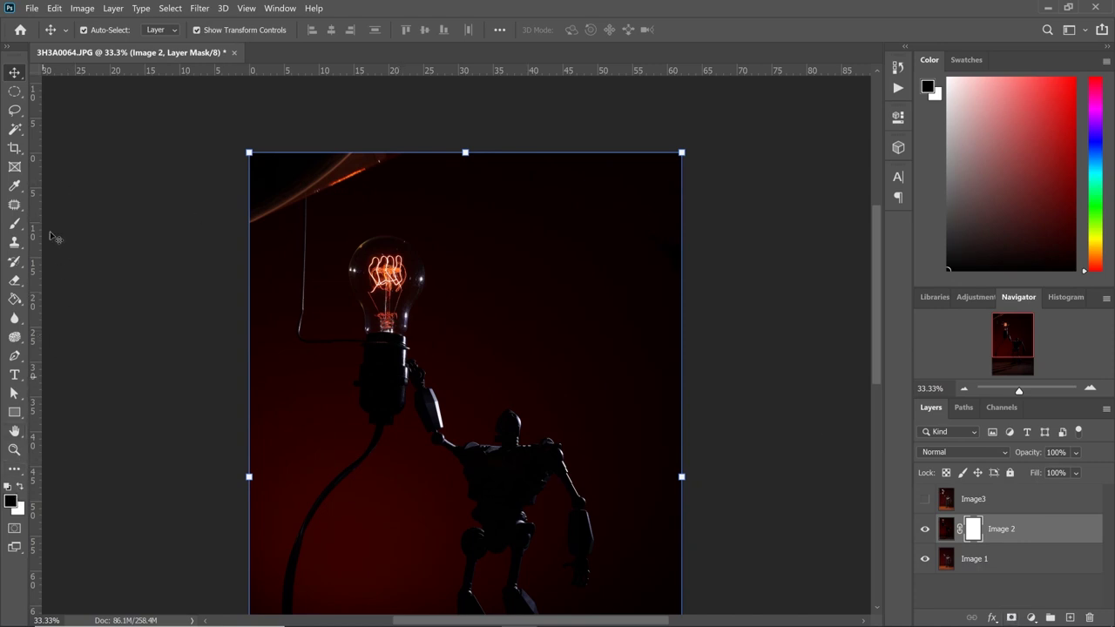
Step: Paint out the lamp in the upper-left corner on the Image 2 mask with a black brush at 100% opacity
left_click(15, 225)
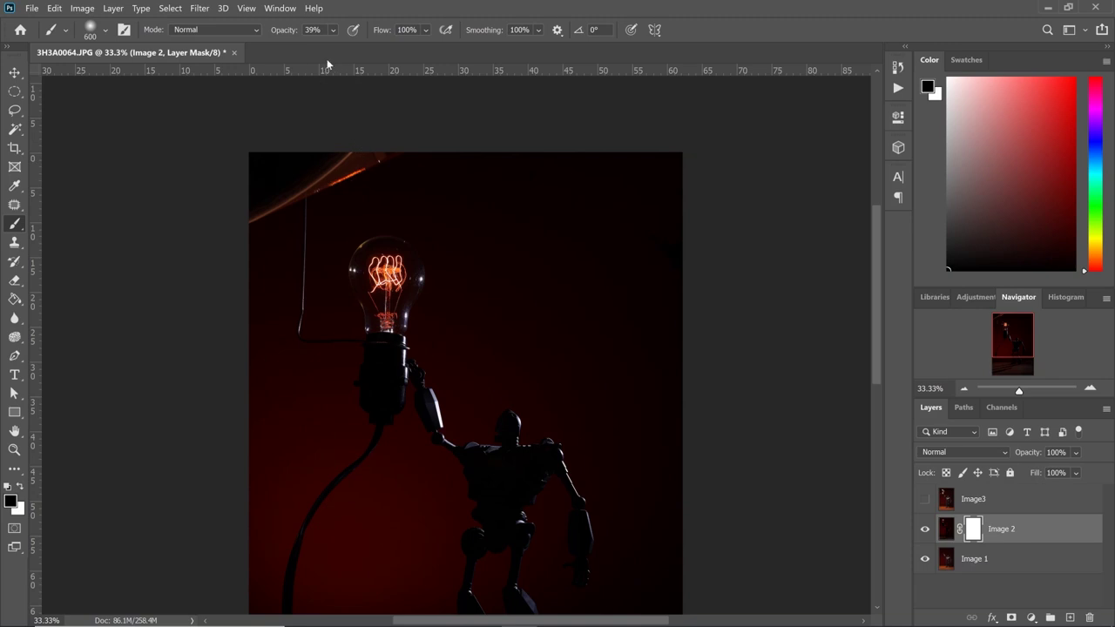
left_click(331, 32)
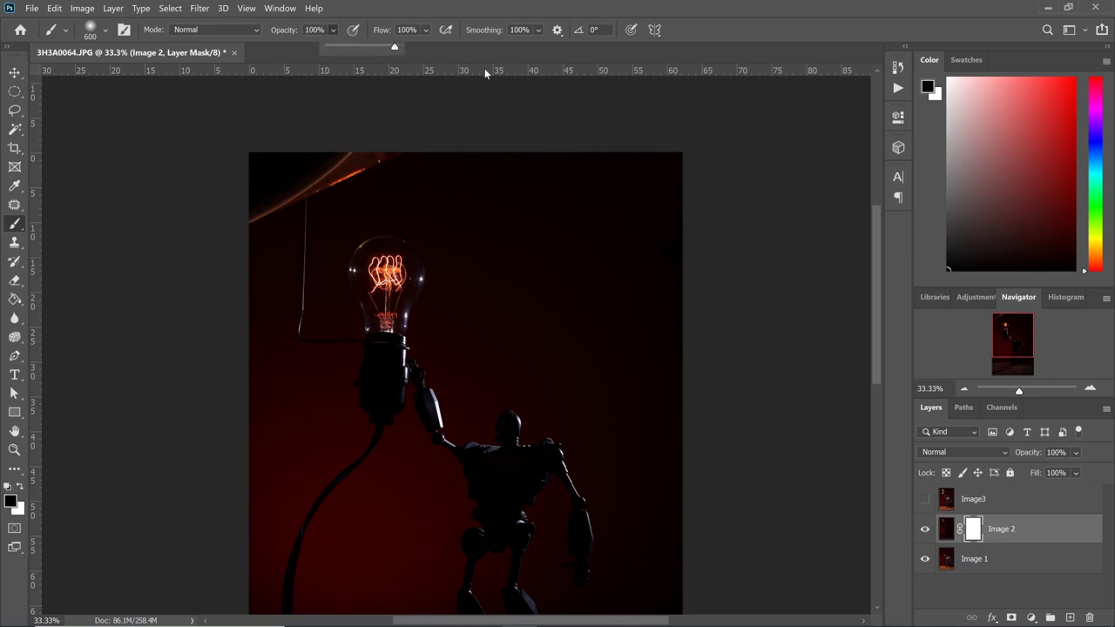
mouse_move(356, 167)
left_mouse_down()
mouse_move(287, 187)
mouse_move(346, 160)
left_mouse_up()
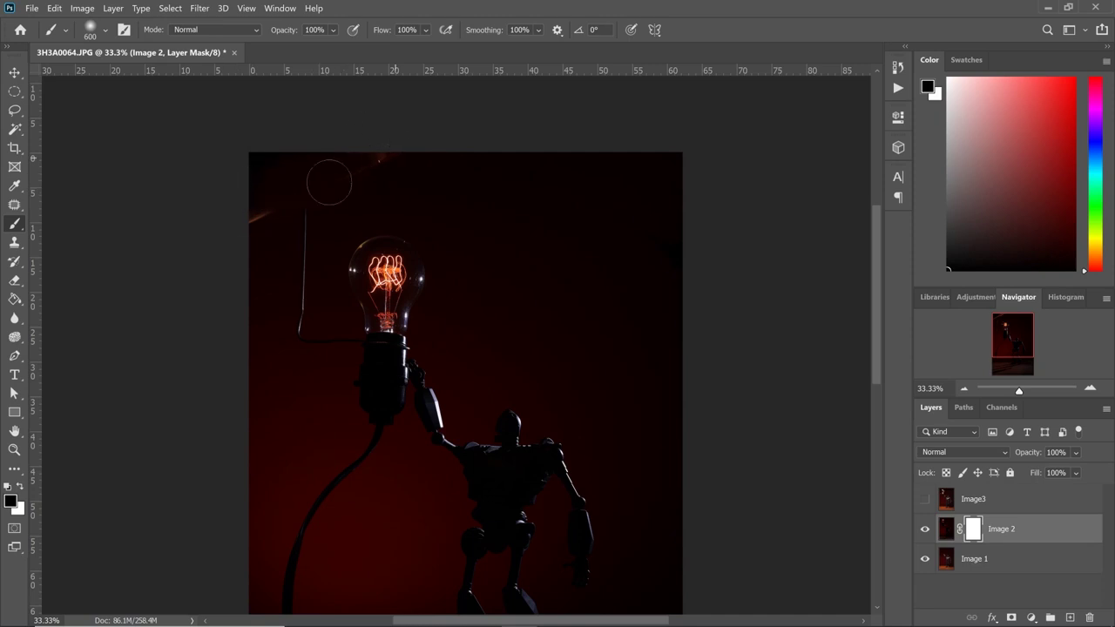
left_click_drag(268, 195, 248, 194)
Step: Mask out the thin wire running down and across to the bulb's socket on Image 2, shrinking the brush to 175 px
key("bracketleft")
key("bracketleft")
key("bracketleft")
key("bracketleft")
key("bracketleft")
key("bracketright")
key("bracketright")
mouse_move(317, 219)
left_mouse_down()
mouse_move(301, 265)
mouse_move(293, 239)
mouse_move(300, 346)
mouse_move(303, 277)
mouse_move(287, 343)
mouse_move(262, 316)
mouse_move(297, 356)
mouse_move(315, 358)
mouse_move(314, 338)
mouse_move(340, 342)
left_mouse_up()
key("bracketleft")
key("bracketleft")
key("bracketleft")
key("bracketleft")
key("bracketleft")
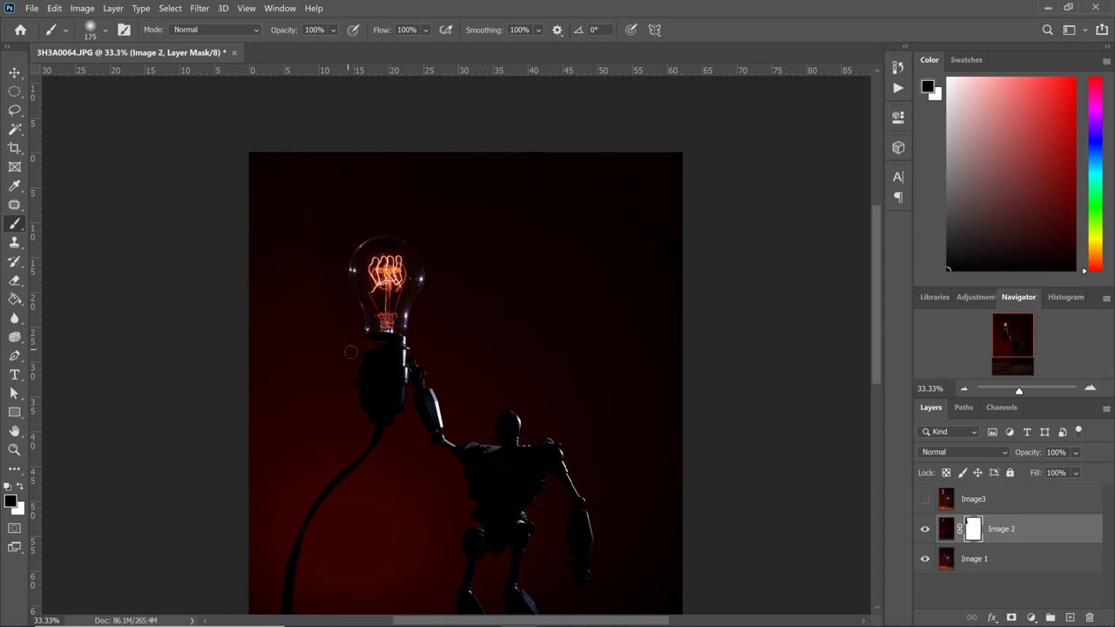
Step: Blend the background beside the bulb on the Image 2 mask using a soft 700 px black brush
key("bracketright")
key("bracketright")
key("bracketright")
key("bracketright")
key("bracketright")
key("bracketright")
key("bracketright")
key("bracketright")
mouse_move(317, 304)
left_mouse_down()
mouse_move(316, 244)
mouse_move(288, 369)
mouse_move(318, 156)
mouse_move(315, 327)
mouse_move(322, 355)
mouse_move(348, 373)
mouse_move(245, 346)
mouse_move(272, 339)
mouse_move(386, 377)
mouse_move(345, 330)
mouse_move(326, 247)
mouse_move(329, 175)
left_mouse_up()
Step: Show the Image3 layer and add a white layer mask to it
left_click(974, 502)
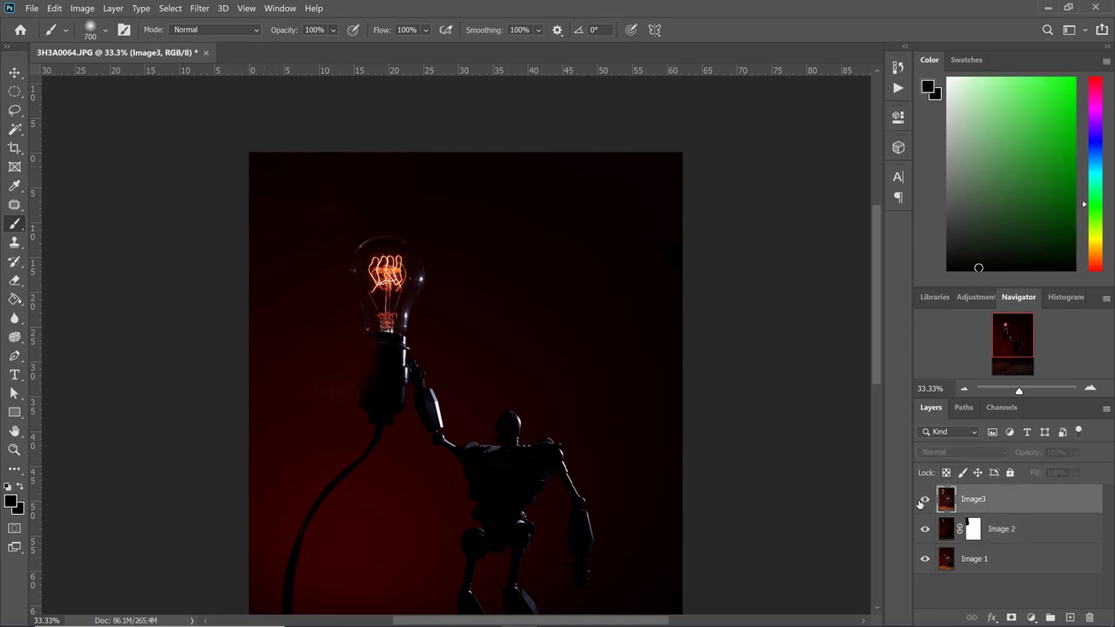
left_click(924, 498)
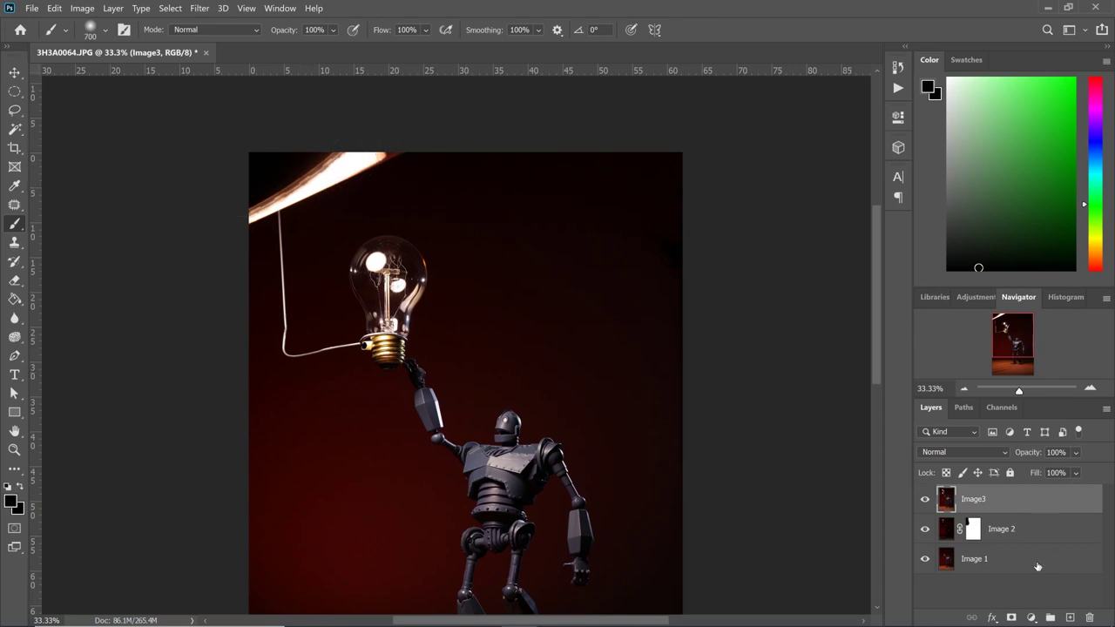
left_click(1013, 618)
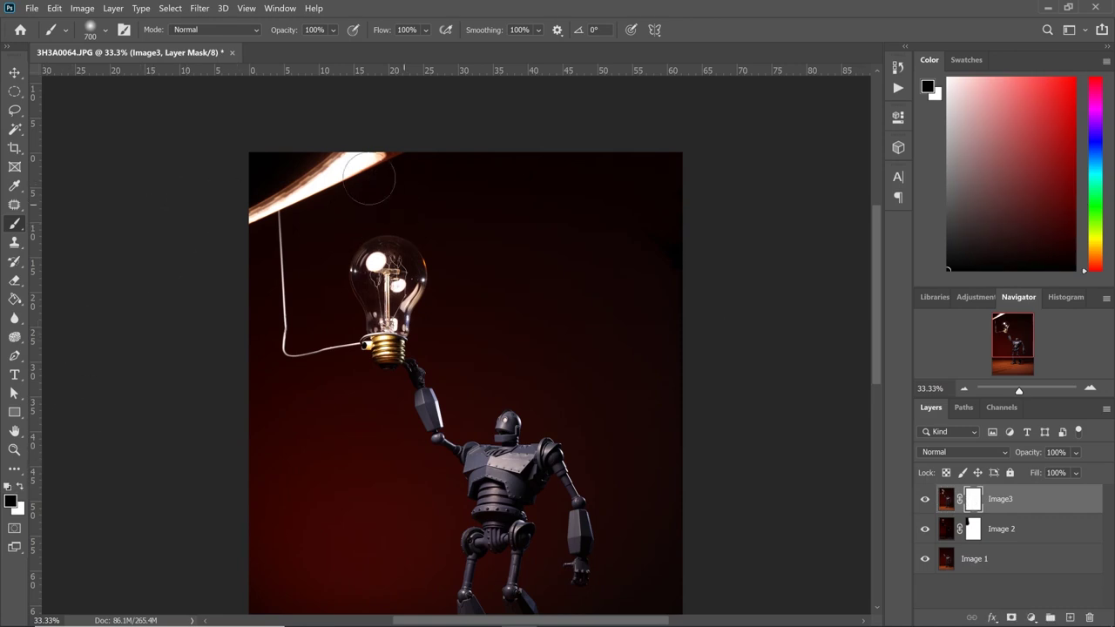
Step: Paint out the bright lamp in the upper-left corner on the Image3 mask with the 700 px black brush
mouse_move(378, 154)
left_mouse_down()
mouse_move(333, 178)
mouse_move(351, 150)
left_mouse_up()
mouse_move(304, 178)
left_mouse_down()
mouse_move(291, 186)
mouse_move(355, 154)
left_mouse_up()
mouse_move(254, 211)
left_mouse_down()
mouse_move(252, 232)
mouse_move(277, 266)
mouse_move(276, 254)
left_mouse_up()
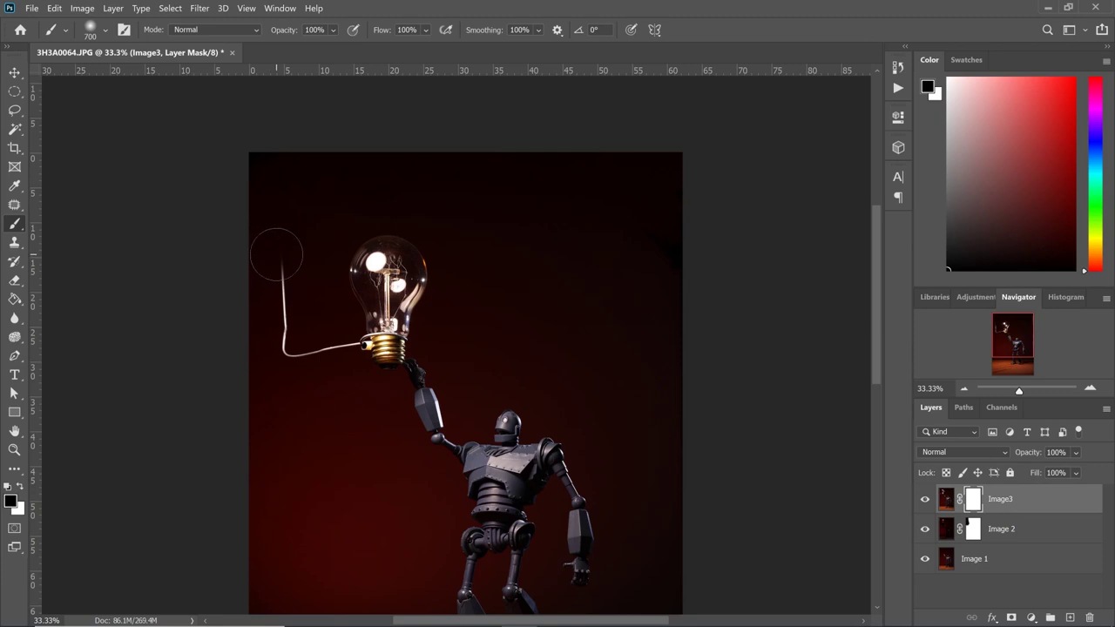
Step: Mask out the hanging wire beside the bulb on Image3 with a 300 px brush
key("bracketleft")
key("bracketleft")
key("bracketleft")
key("bracketleft")
mouse_move(276, 254)
left_mouse_down()
mouse_move(281, 366)
mouse_move(295, 361)
mouse_move(294, 372)
mouse_move(296, 350)
mouse_move(329, 342)
left_mouse_up()
Step: Mask out the wire end close to the bulb's screw base on Image3 with a 90 px brush
left_click(1089, 387)
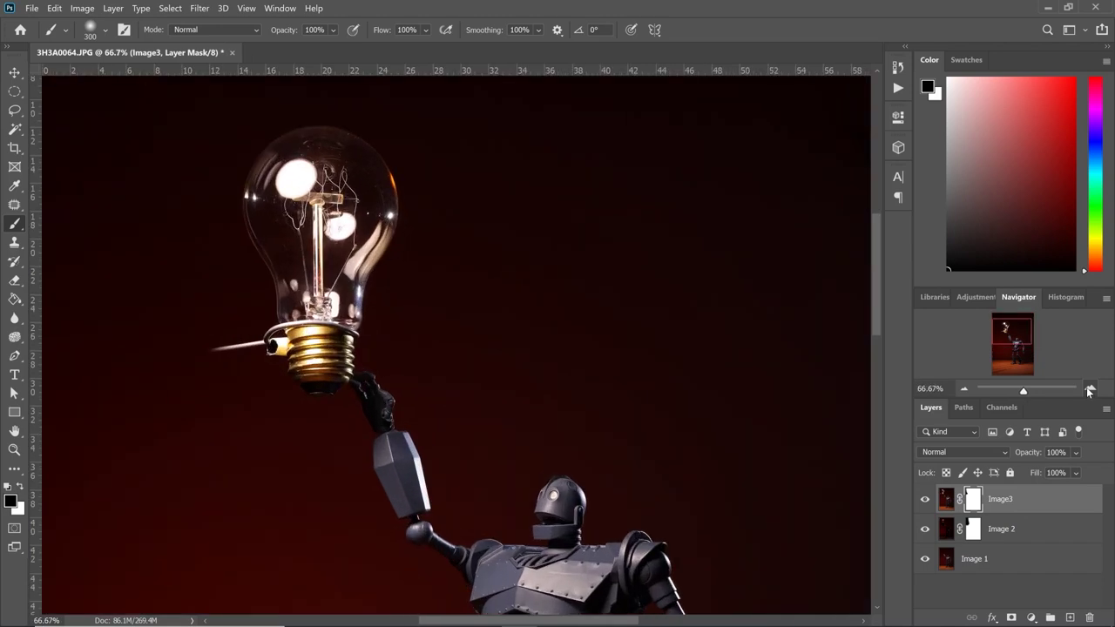
key("bracketleft")
key("bracketleft")
key("bracketleft")
key("bracketleft")
key("bracketleft")
key("bracketleft")
key("bracketleft")
mouse_move(261, 319)
left_mouse_down()
mouse_move(293, 311)
mouse_move(327, 322)
mouse_move(339, 341)
mouse_move(347, 320)
mouse_move(335, 296)
left_mouse_up()
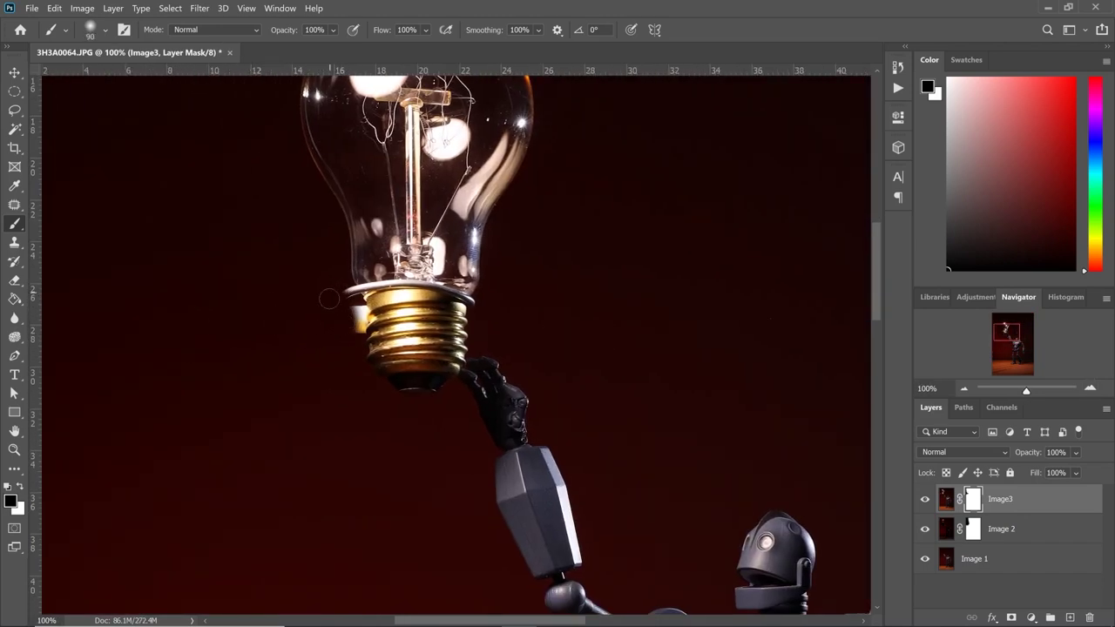
Step: Examine the leftover wire ring and metal clip around the bulb's screw base on Image3 up close
left_click(962, 388)
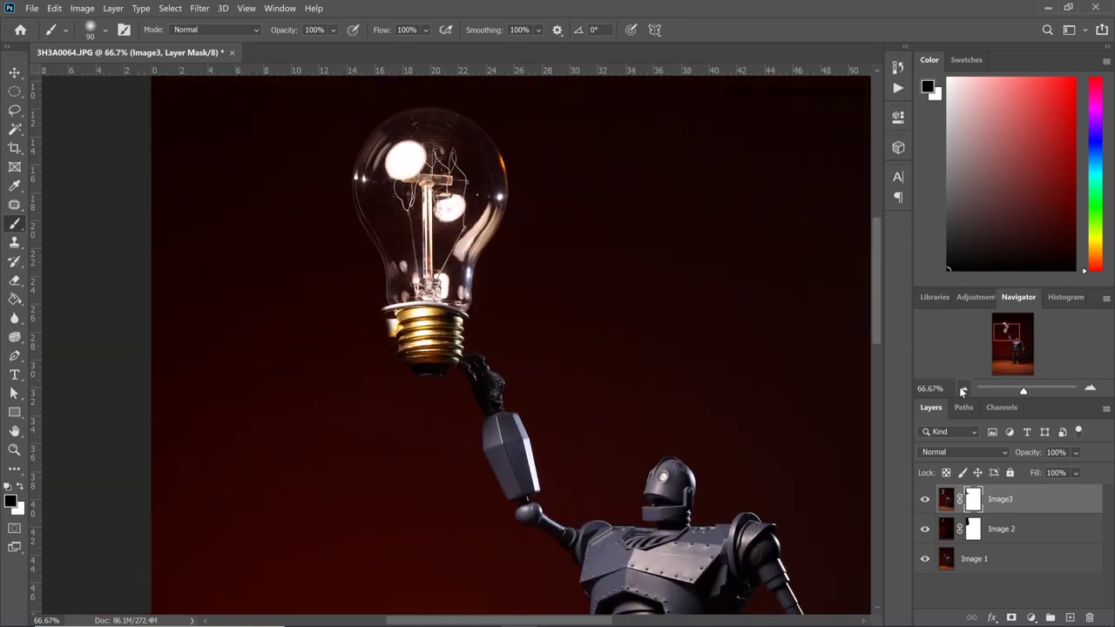
left_click(962, 388)
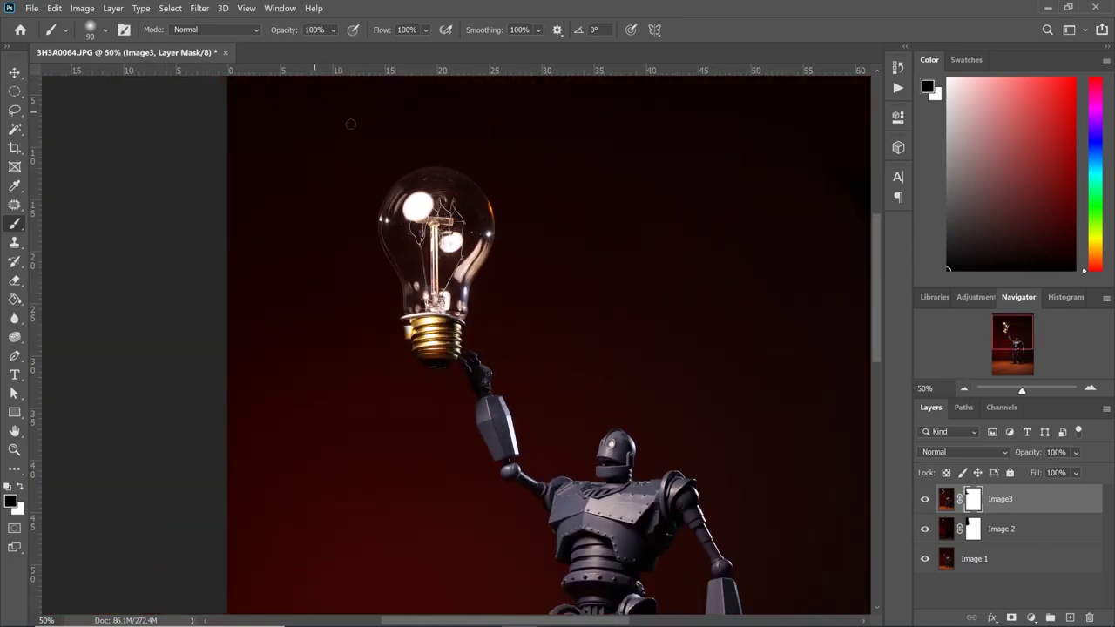
scroll(347, 120, "up", 2)
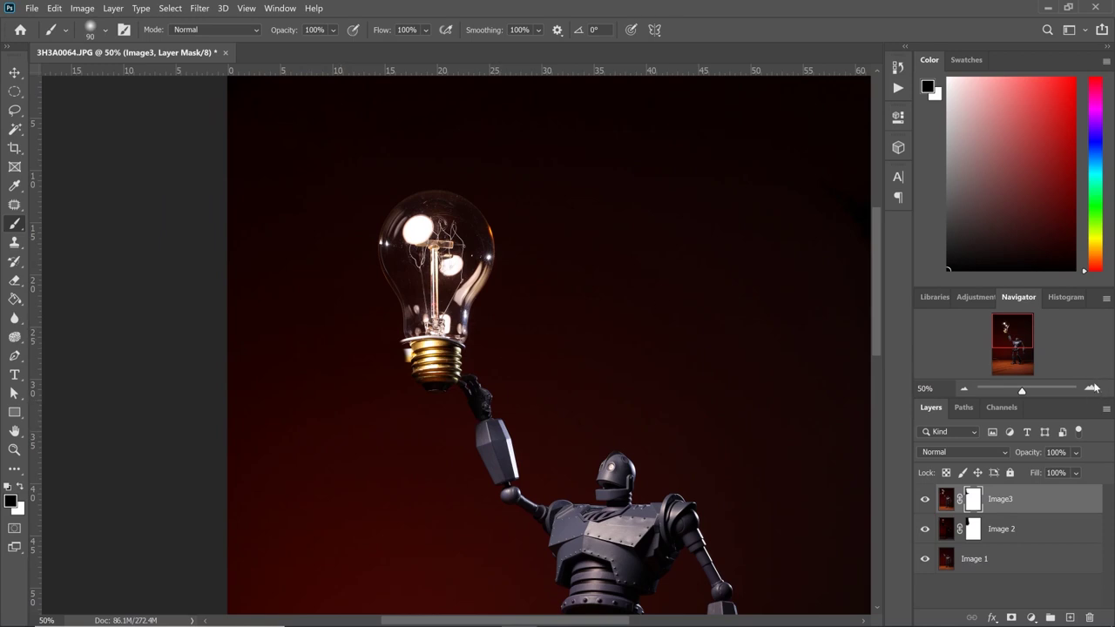
left_click(1089, 388)
left_click(1090, 389)
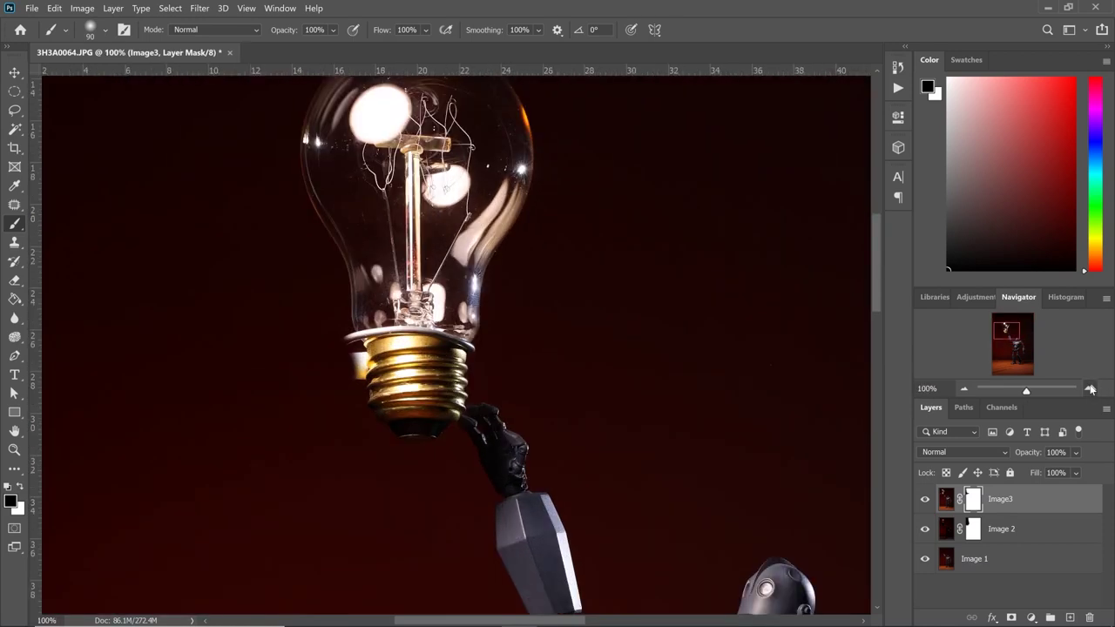
left_click(1089, 388)
left_click_drag(1008, 331, 1007, 329)
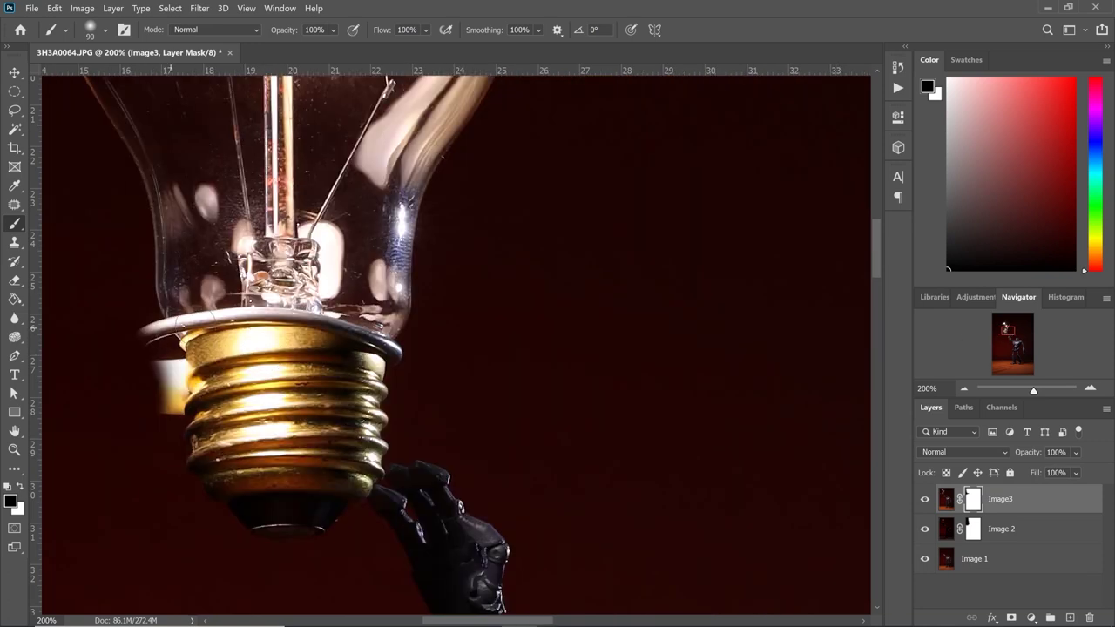
left_click_drag(1004, 330, 1002, 329)
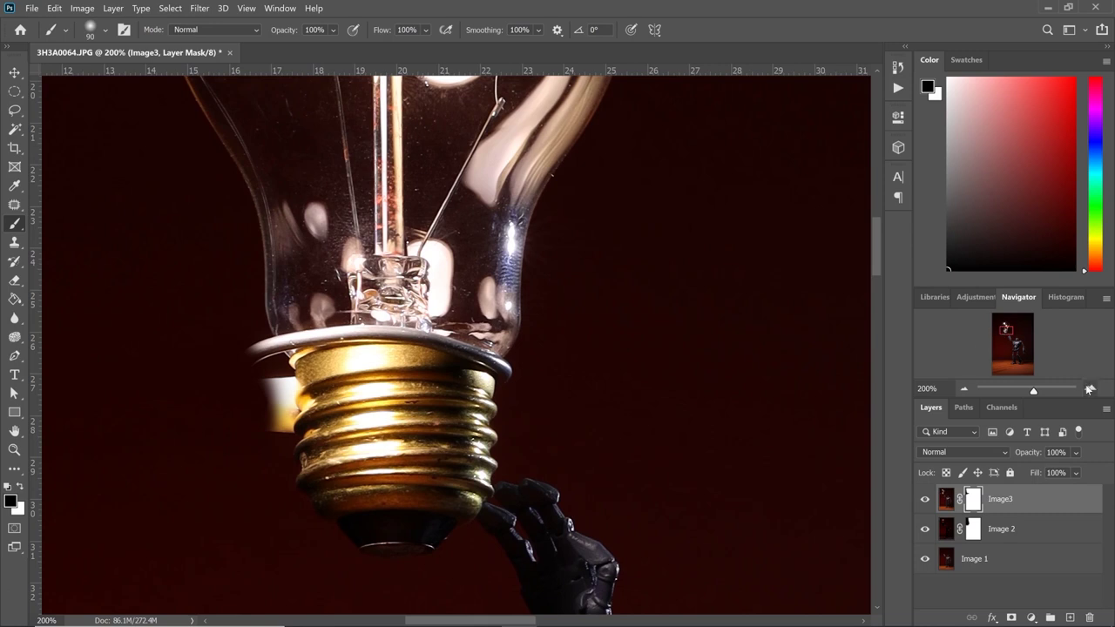
left_click(1091, 388)
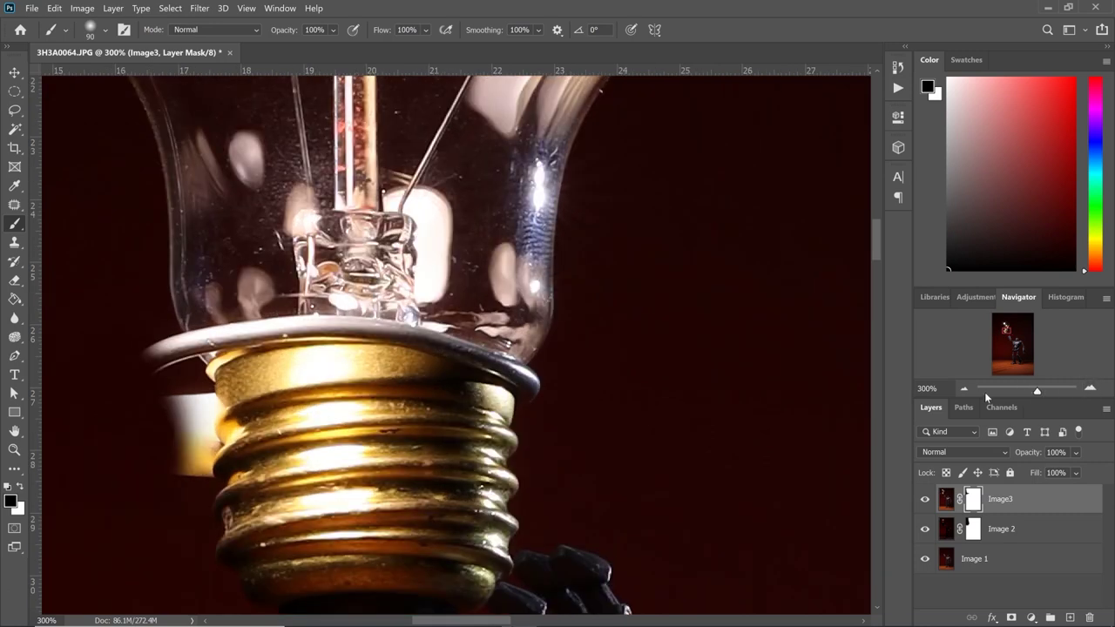
scroll(571, 401, "down", 1)
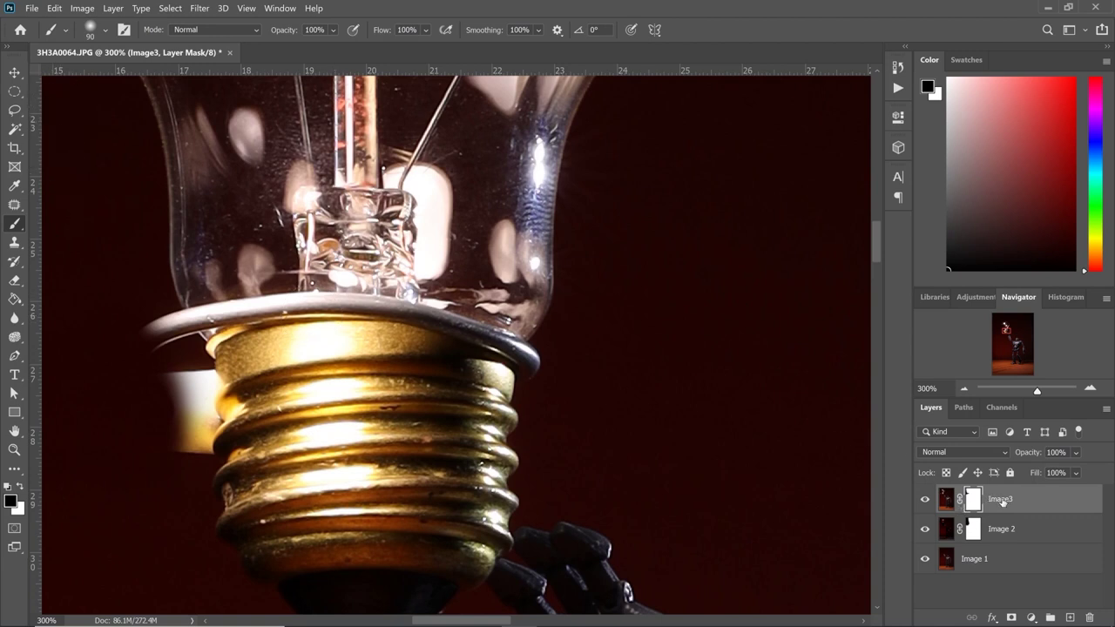
Step: Trace a Pen tool path down the left edge of the glass neck and along the screw threads on Image3
left_click(949, 504)
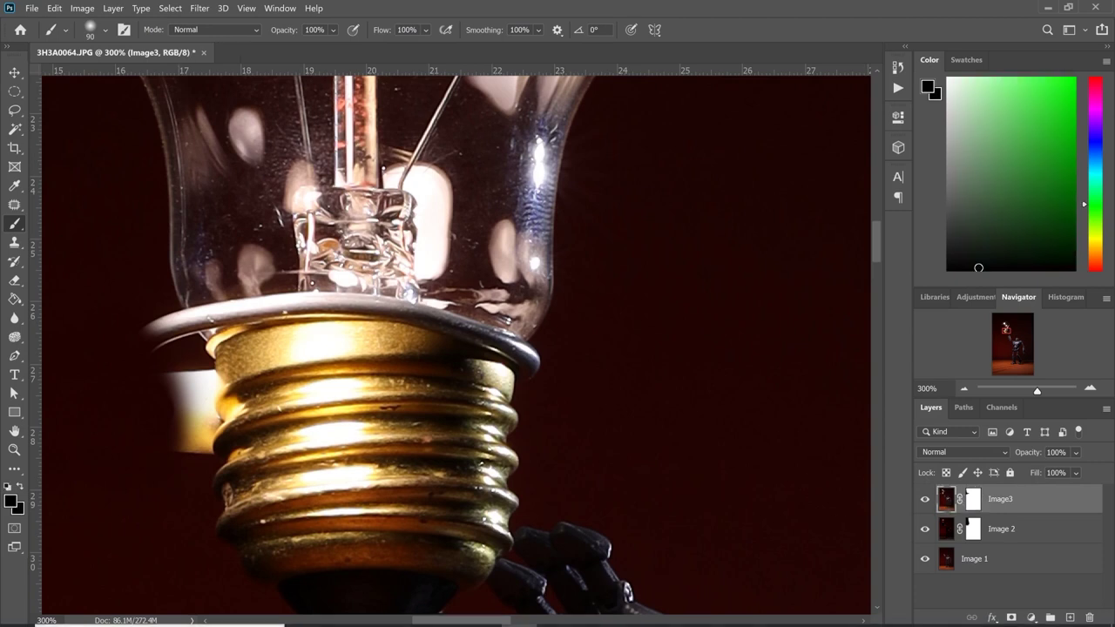
left_click(14, 356)
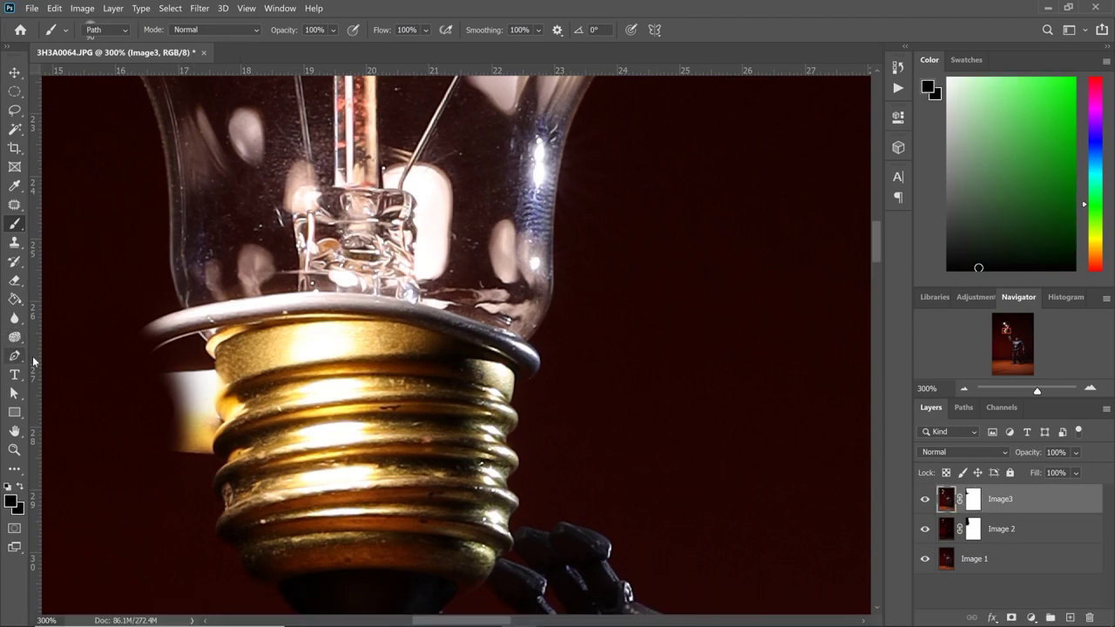
left_click(168, 251)
left_click_drag(169, 306, 241, 366)
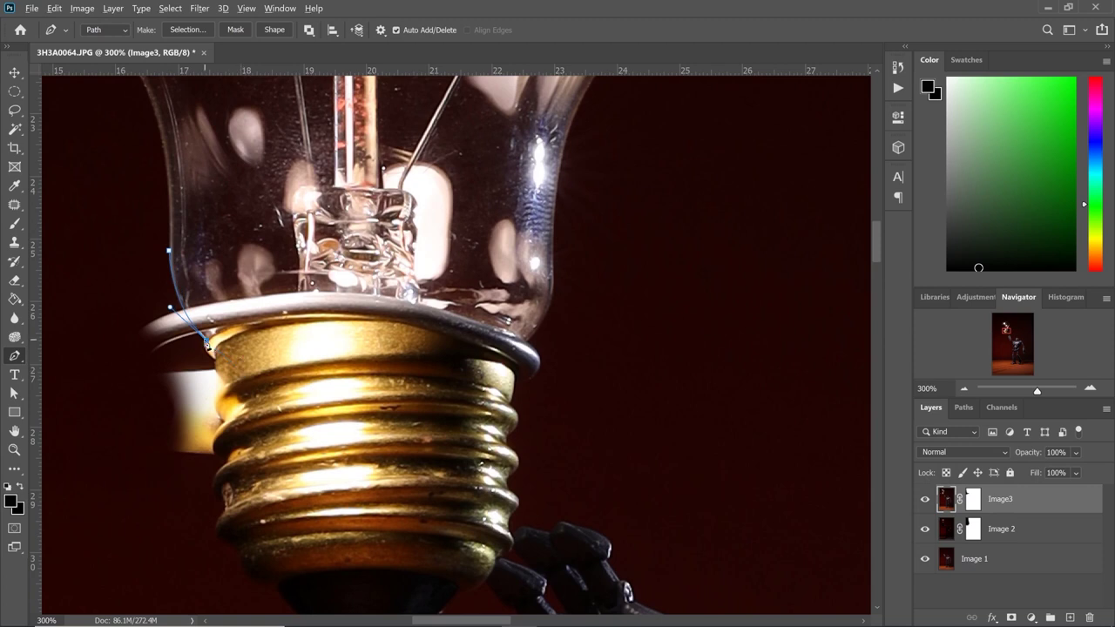
scroll(208, 347, "up", 5)
left_click_drag(257, 438, 261, 440)
left_click_drag(252, 515, 289, 548)
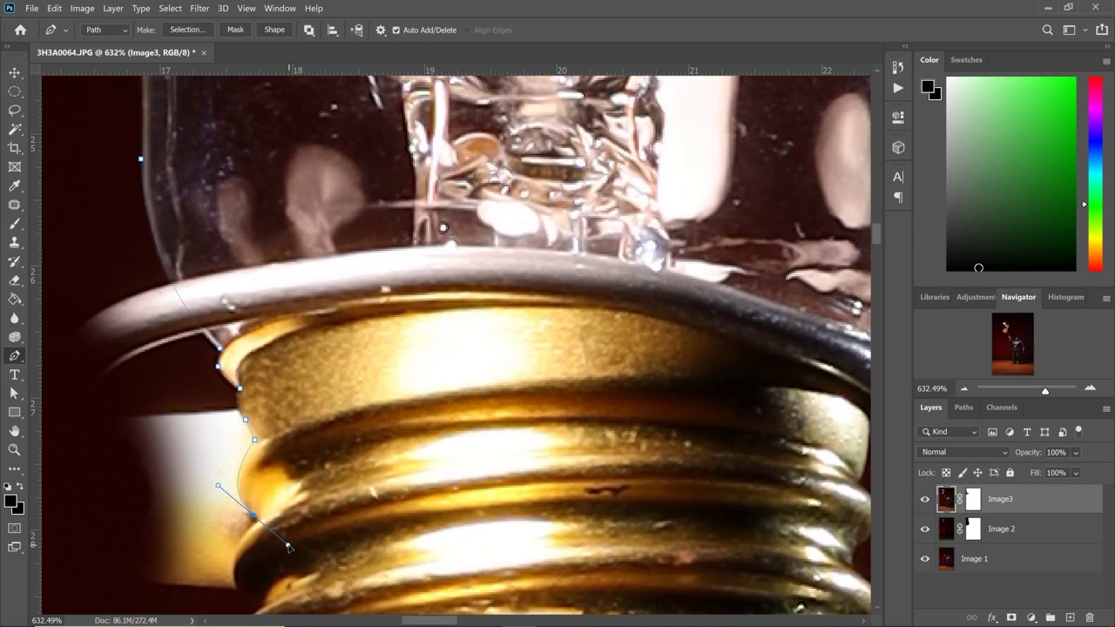
scroll(271, 529, "down", 3)
scroll(318, 465, "left", 2)
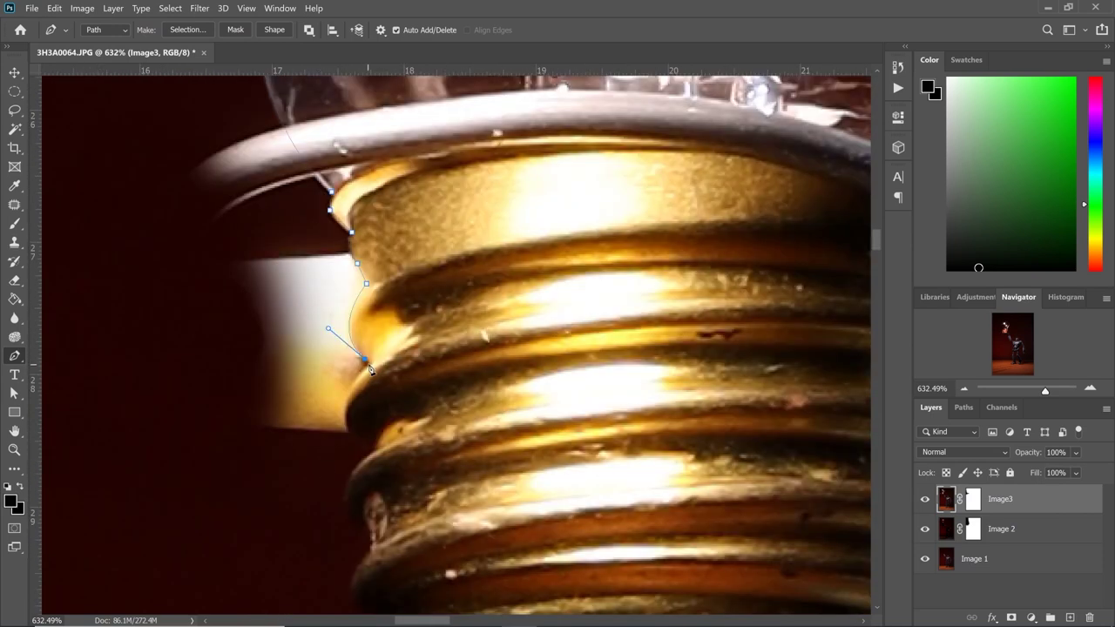
left_click_drag(348, 433, 342, 496)
scroll(430, 511, "down", 5)
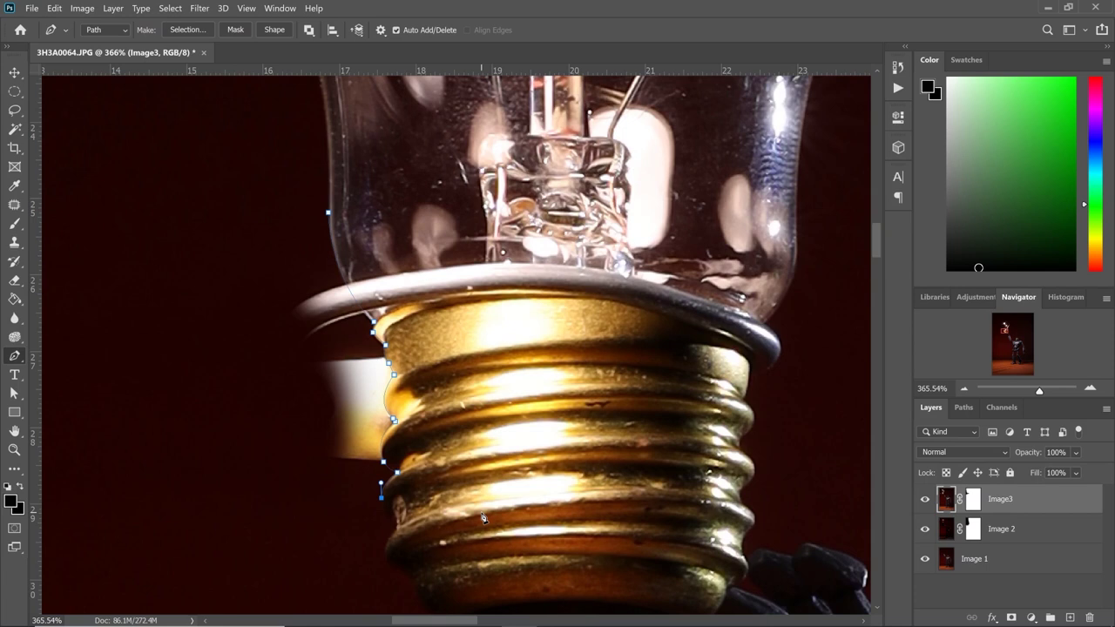
Step: Close the path across the threads and up the bulb's right edge, and convert it to an anti-aliased selection with 0 pixels feather
left_click(742, 497)
left_click_drag(795, 251, 789, 221)
left_click(797, 190)
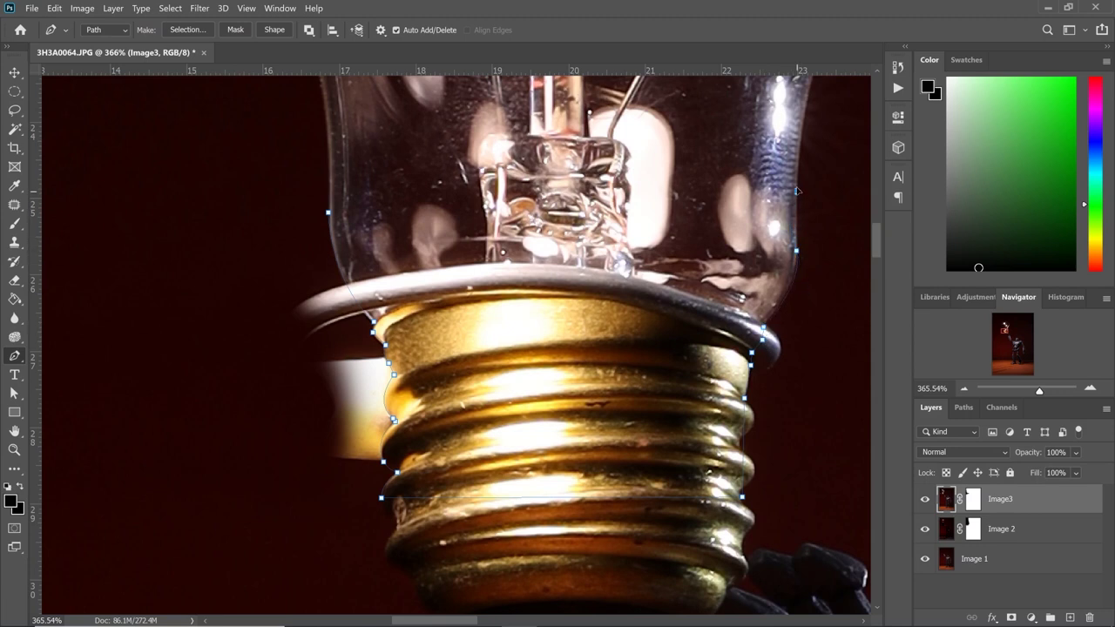
right_click(330, 218)
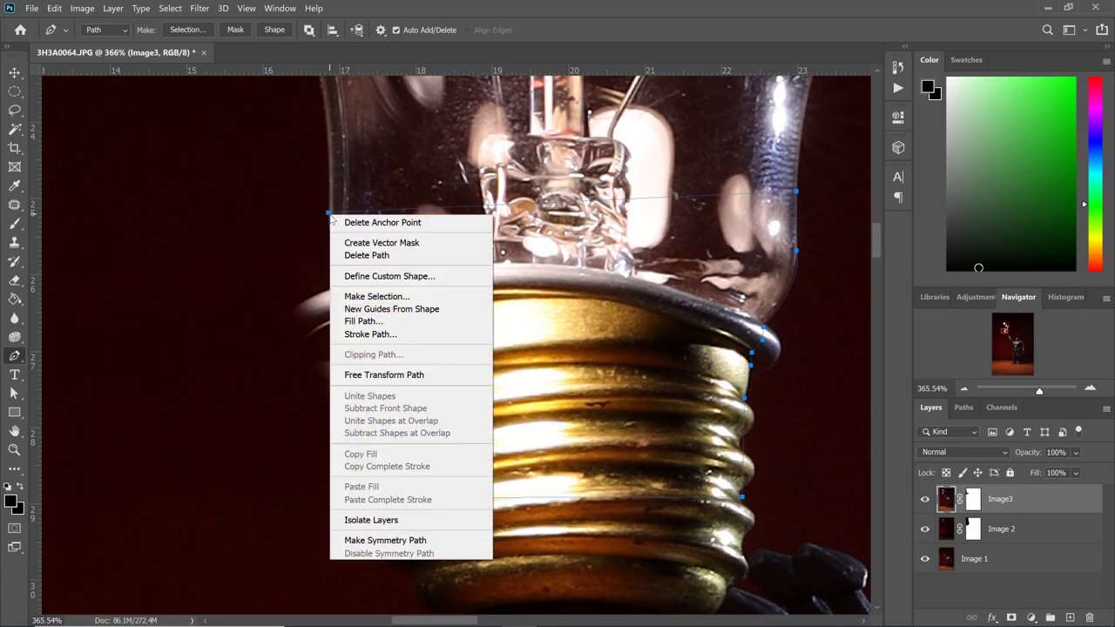
left_click(366, 296)
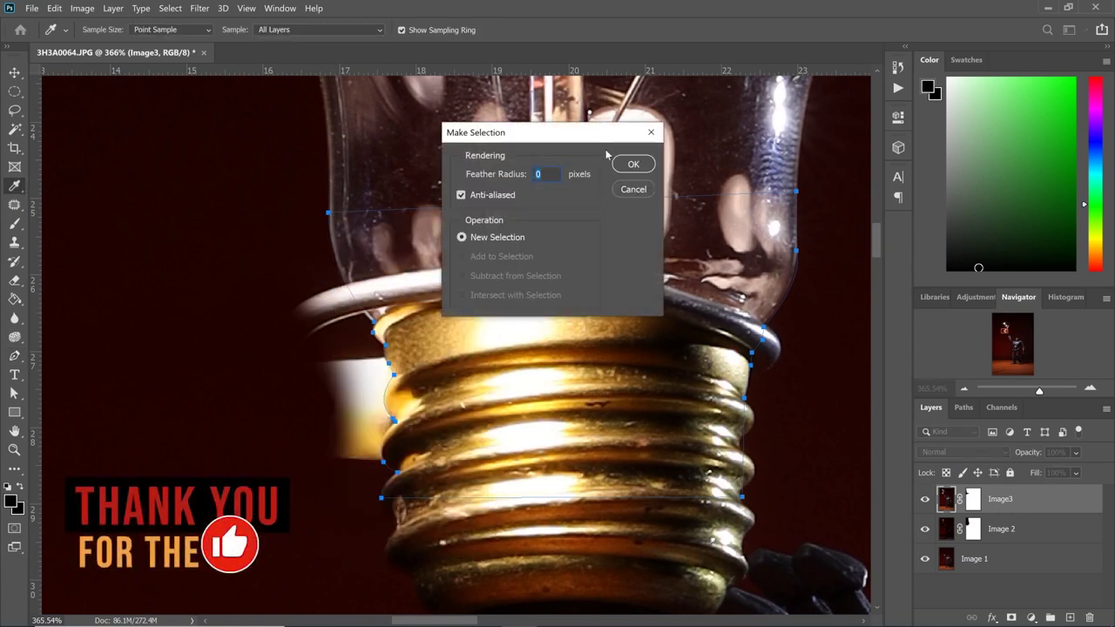
left_click(633, 164)
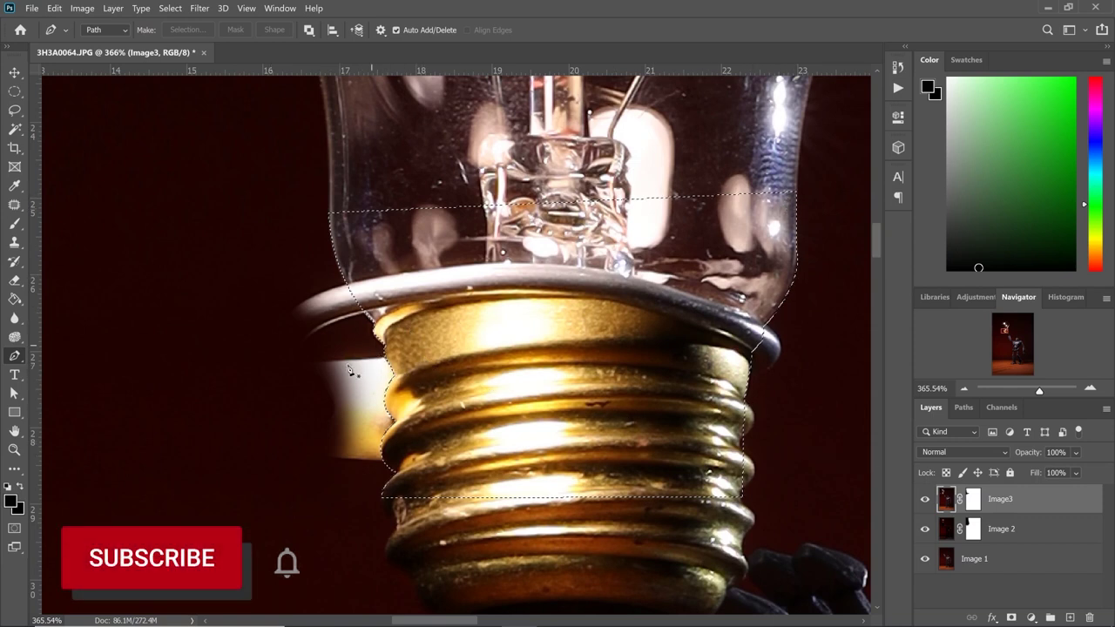
Step: Target the Image3 mask with the Brush tool and invert the selection
left_click(973, 500)
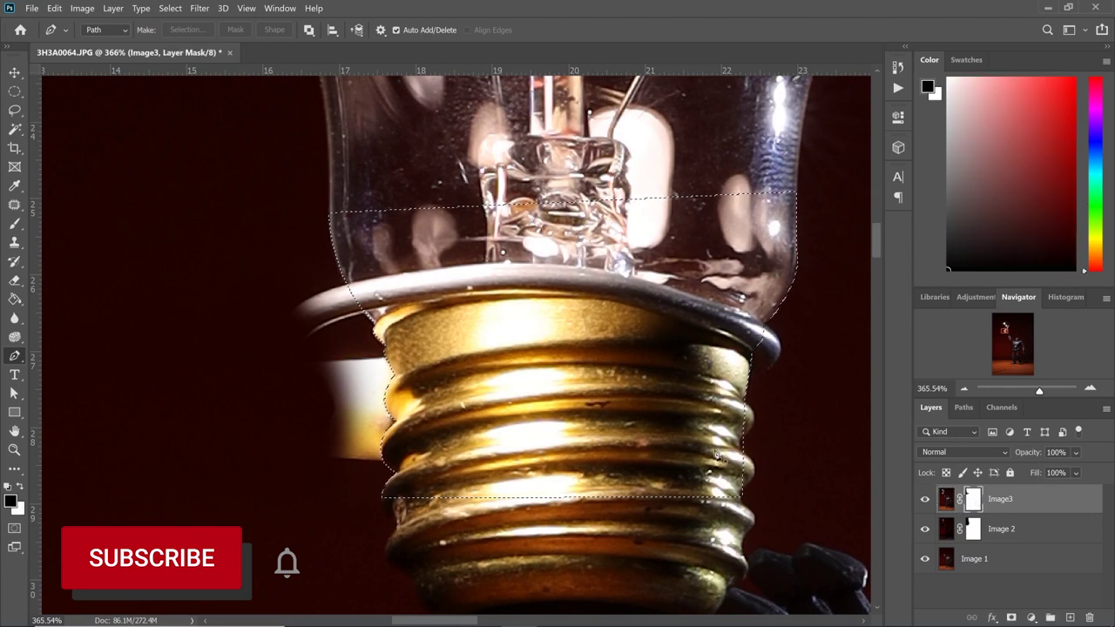
left_click(13, 223)
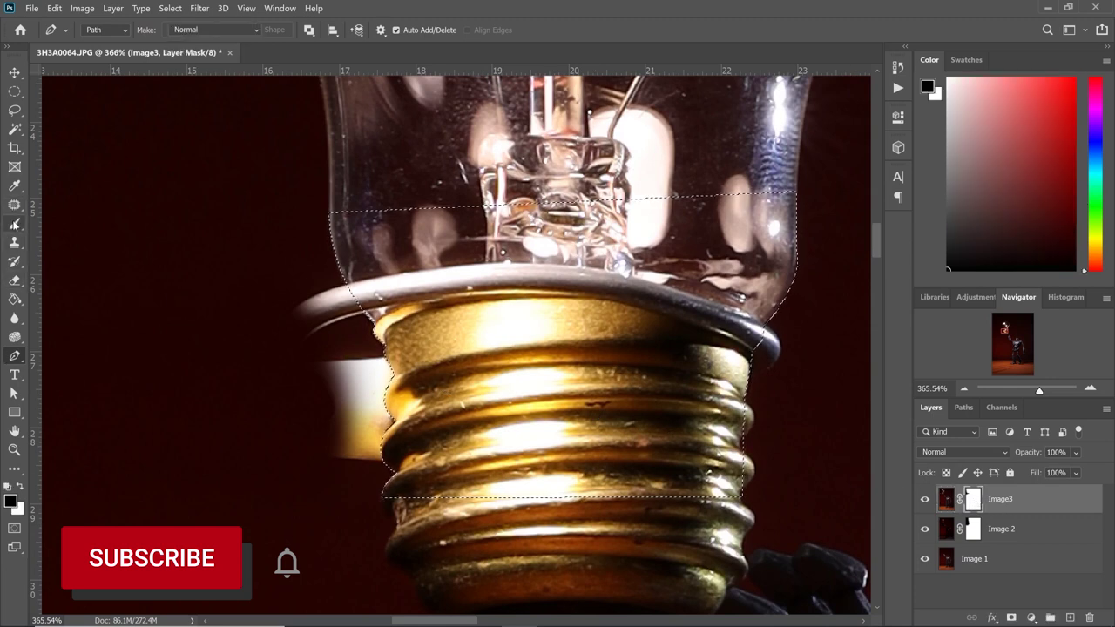
left_click(195, 8)
mouse_move(170, 10)
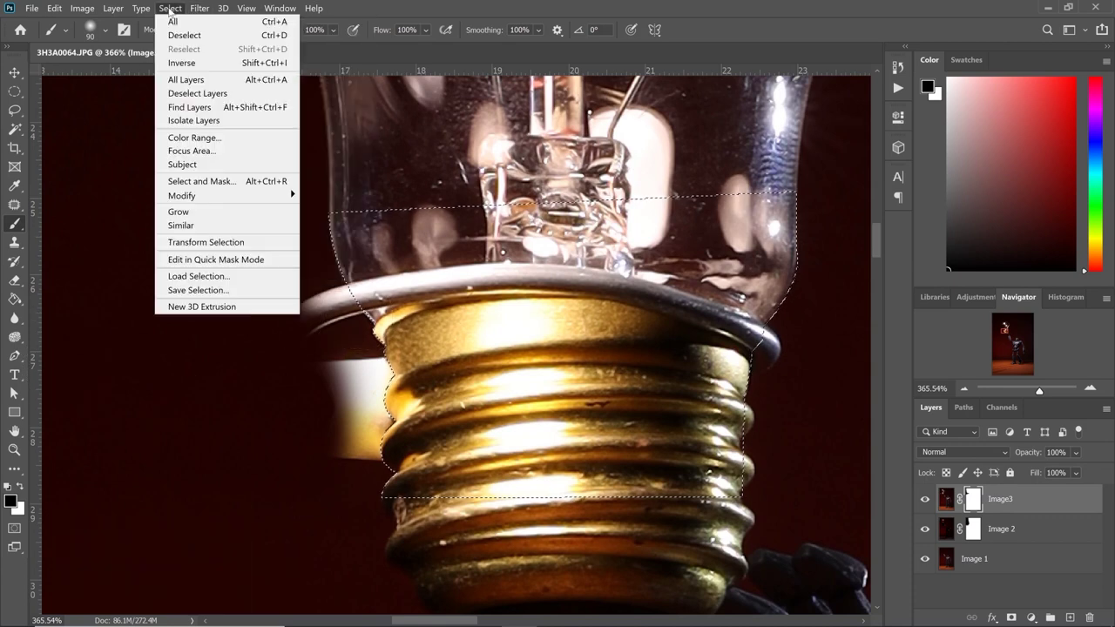
left_click(183, 63)
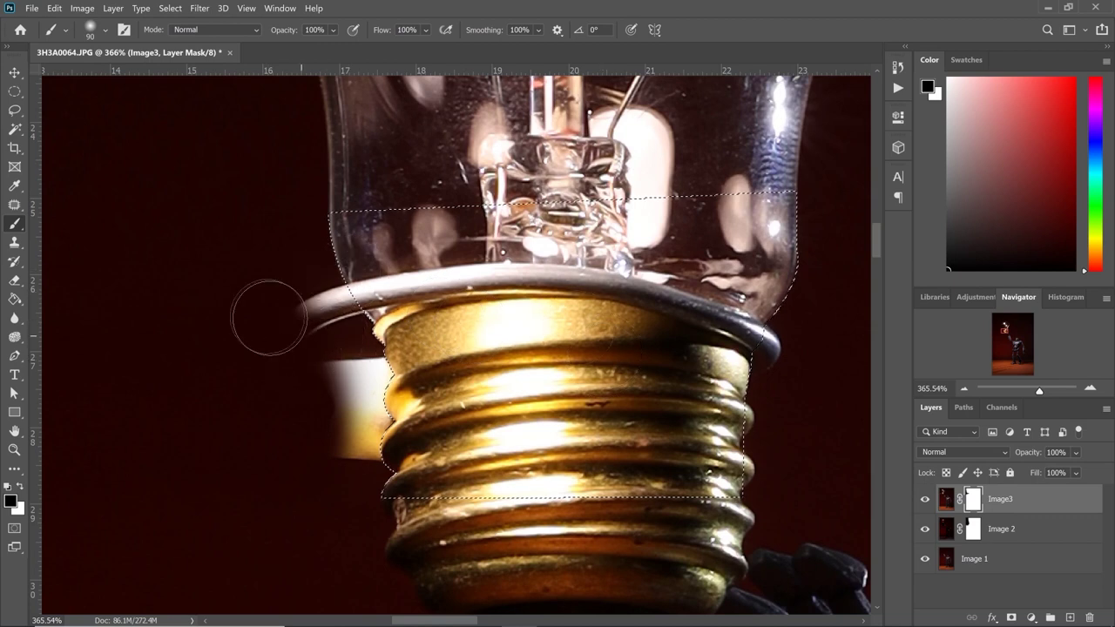
Step: Mask out the clip and wire ring protruding around the screw base with 90 and 50 px black brushes, and hide Image3
mouse_move(280, 317)
left_mouse_down()
mouse_move(308, 317)
mouse_move(325, 351)
mouse_move(315, 290)
mouse_move(330, 301)
mouse_move(337, 340)
mouse_move(365, 357)
mouse_move(352, 327)
mouse_move(339, 315)
mouse_move(358, 405)
mouse_move(376, 359)
mouse_move(367, 435)
mouse_move(343, 492)
mouse_move(326, 455)
left_mouse_up()
mouse_move(319, 284)
left_mouse_down()
mouse_move(318, 311)
mouse_move(378, 381)
left_mouse_up()
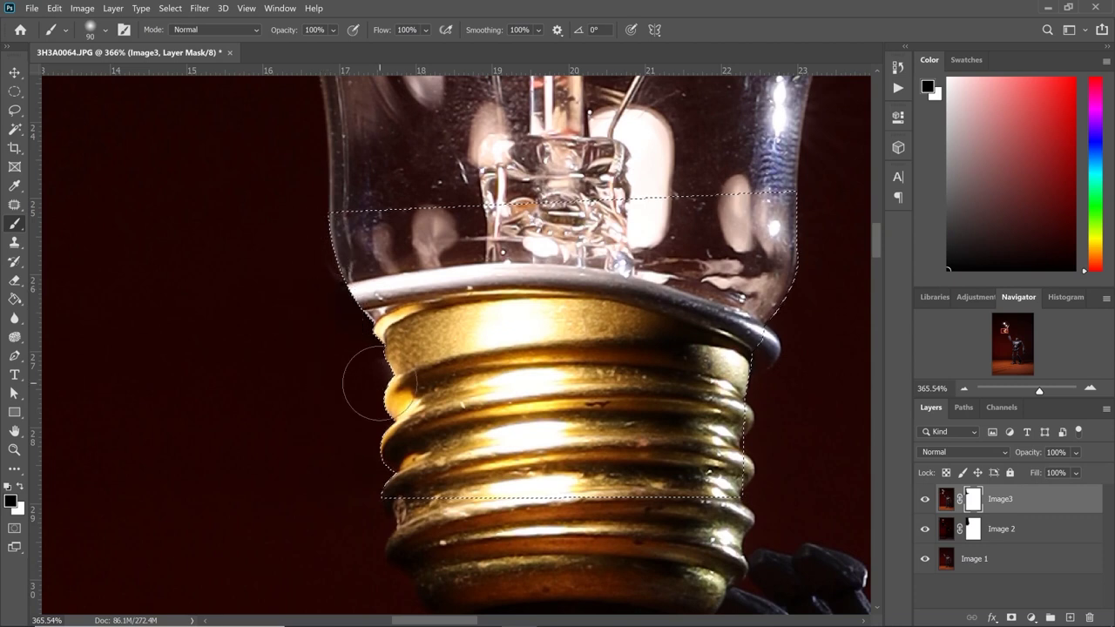
key("bracketleft")
key("bracketleft")
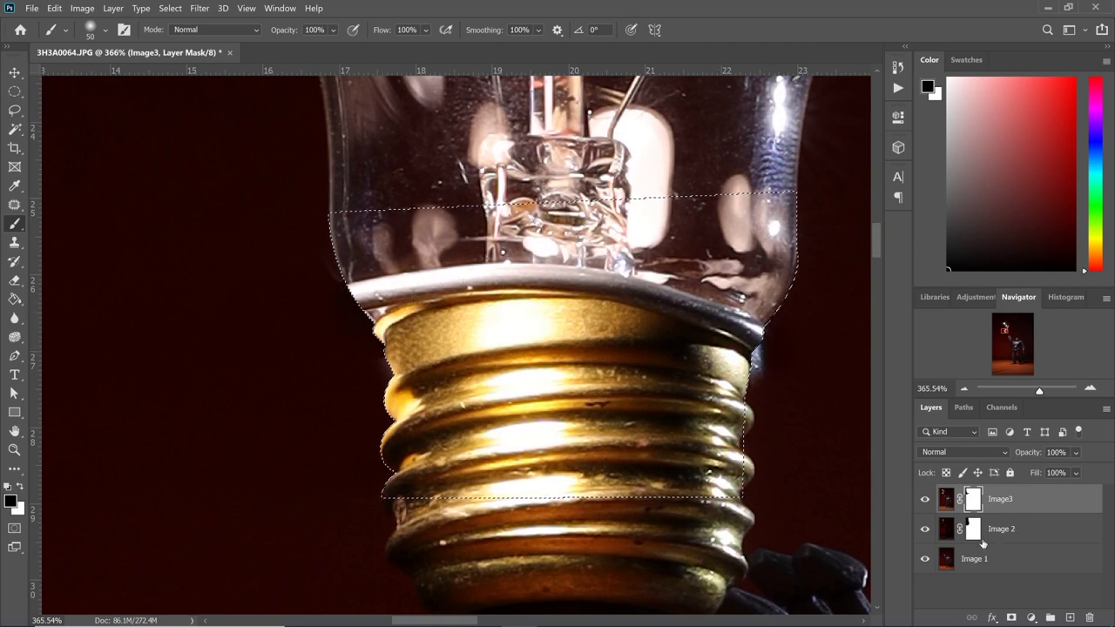
left_click(925, 500)
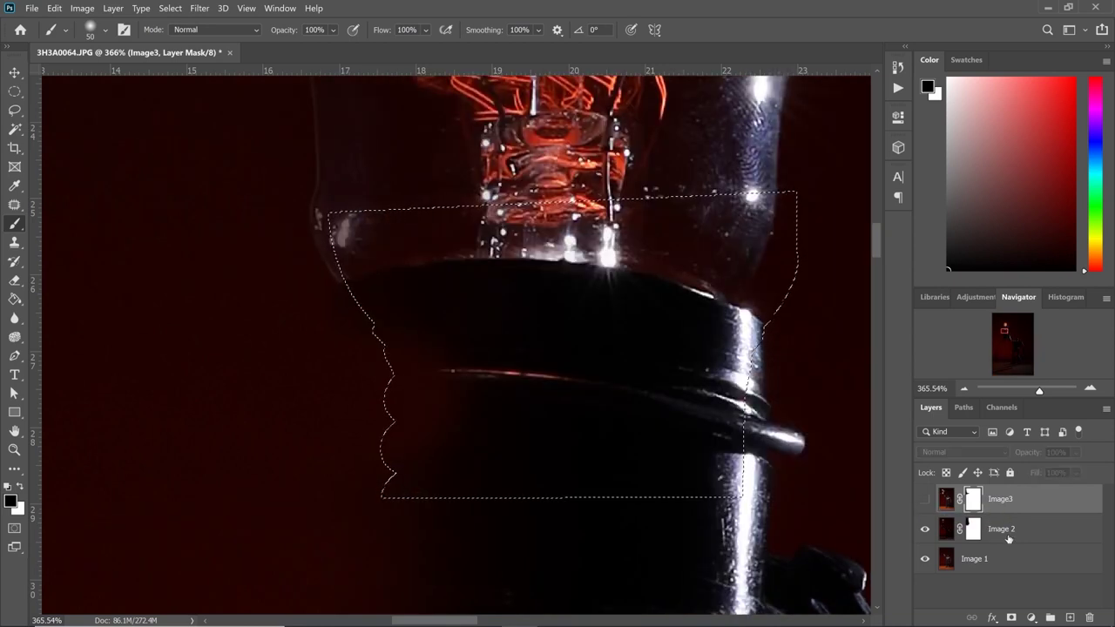
Step: Paint out stray traces beside the bulb's neck and screw base on the Image 2 mask, comparing with Image3 hidden and shown
left_click(1007, 539)
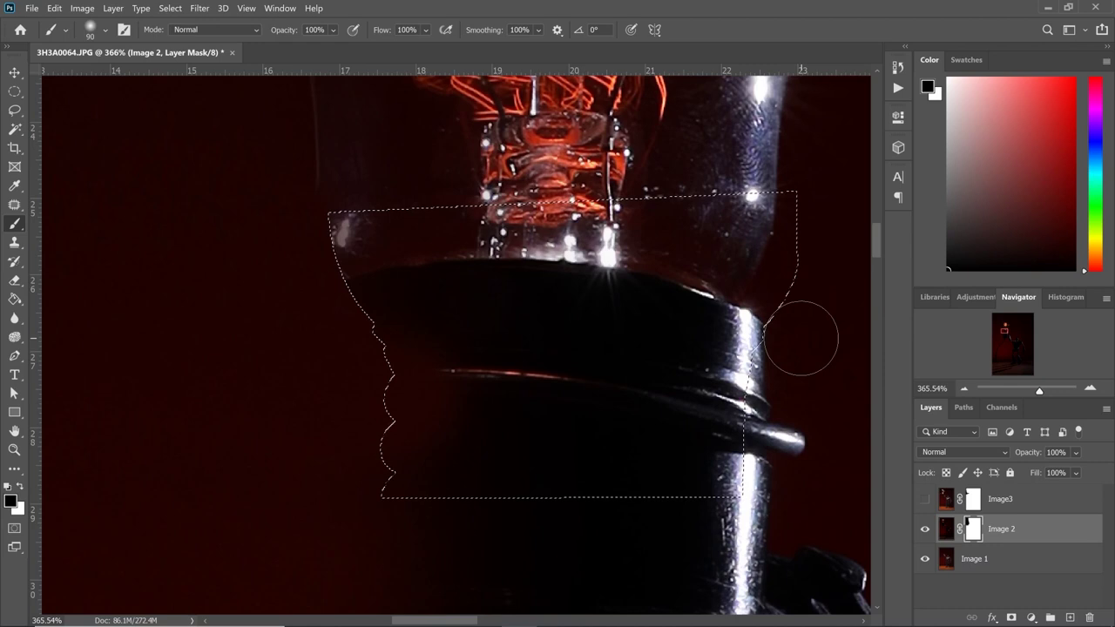
key("bracketright")
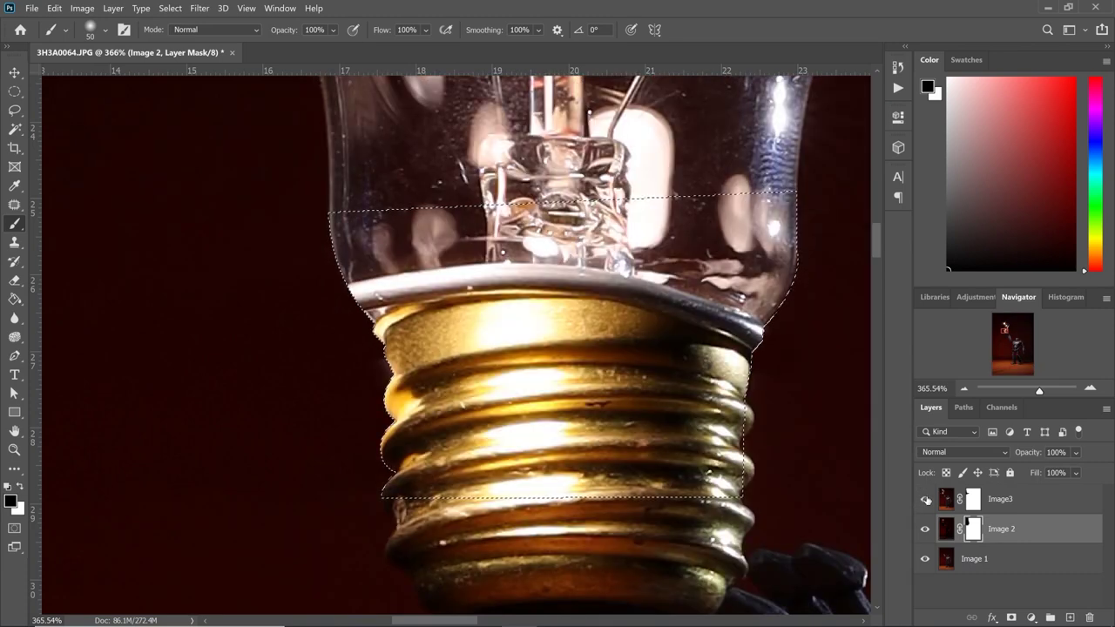
left_click(925, 499)
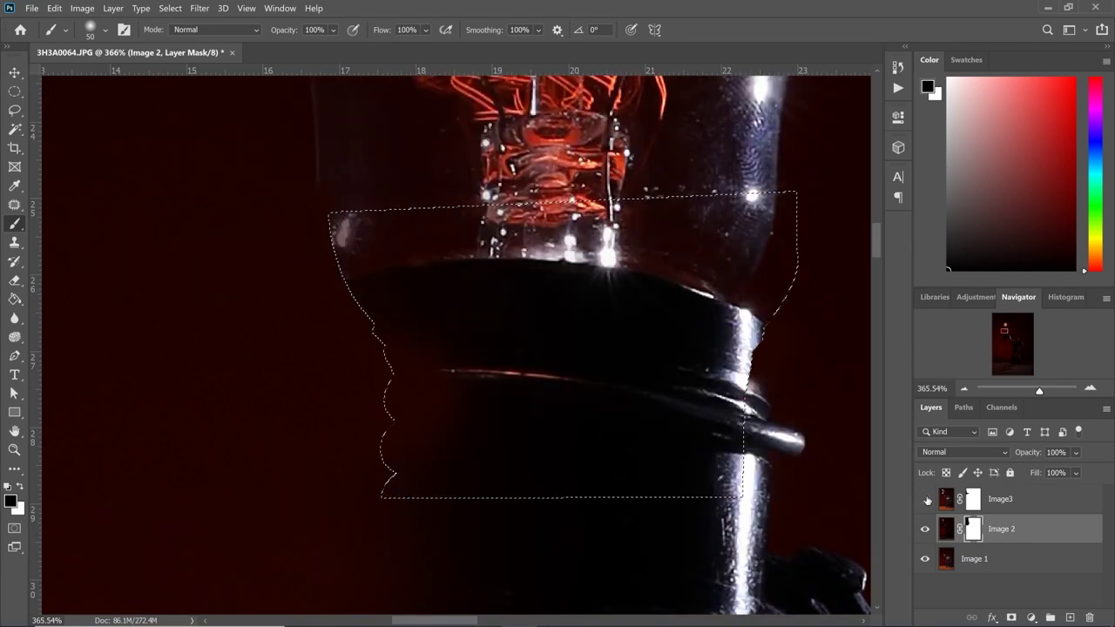
left_click(925, 499)
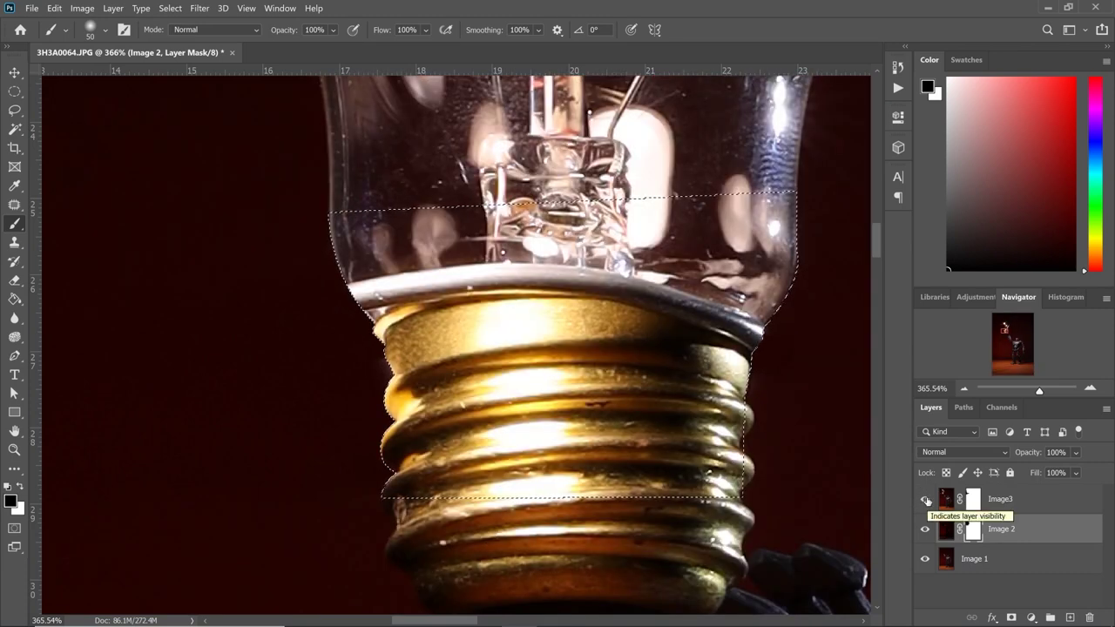
left_click(926, 499)
left_click(925, 499)
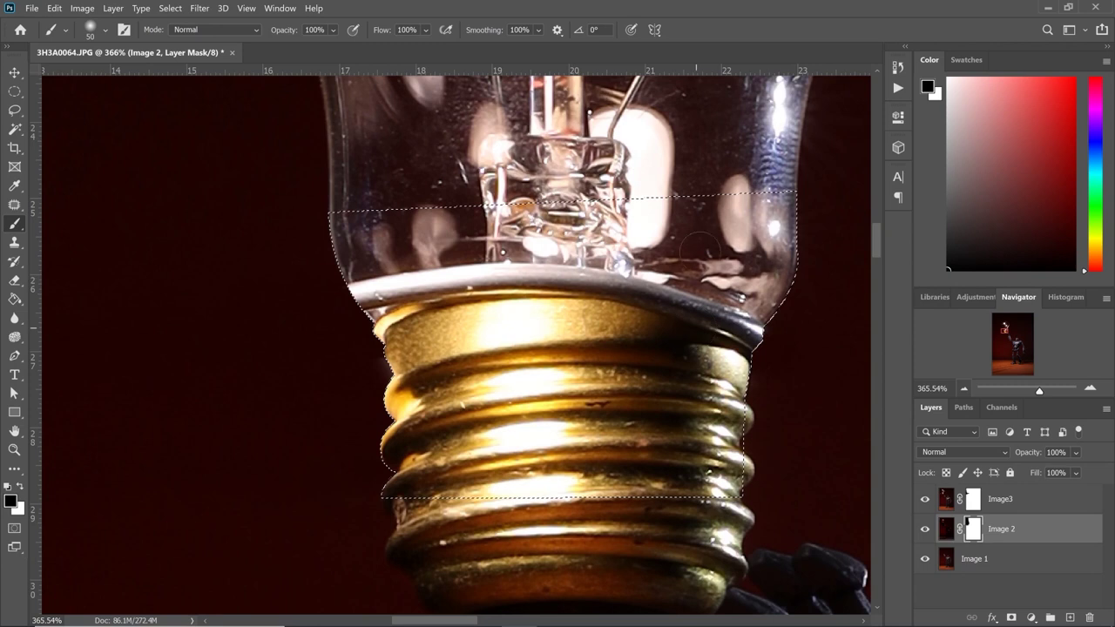
Step: Examine the masked bulb within the whole composite, and inspect its screw base up close for leftover clip traces
left_click(963, 388)
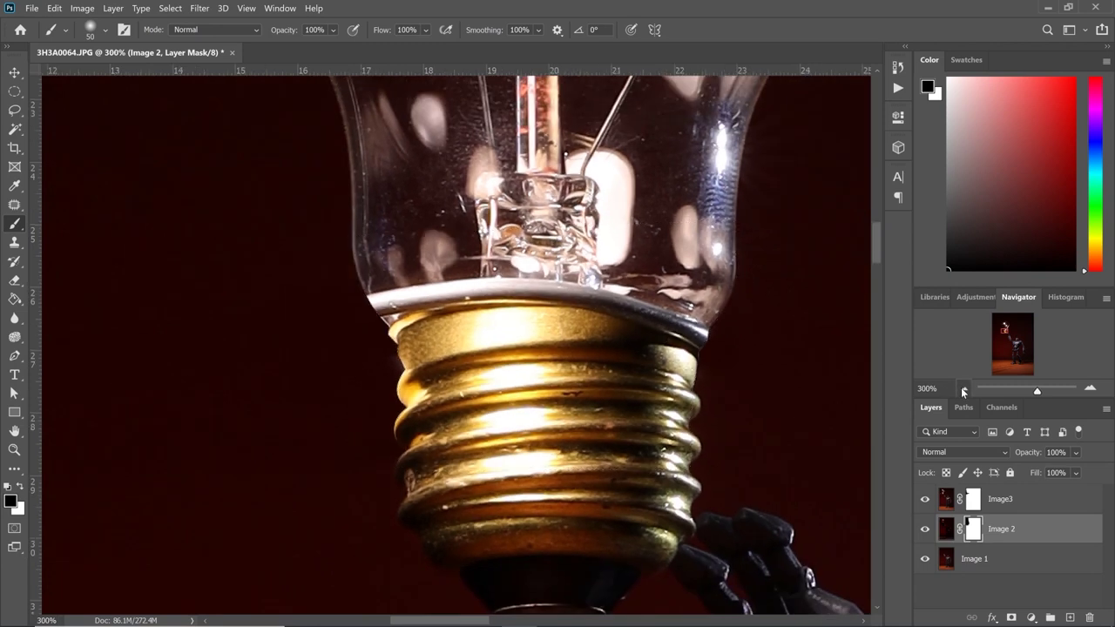
left_click(963, 389)
left_click(963, 388)
left_click(963, 389)
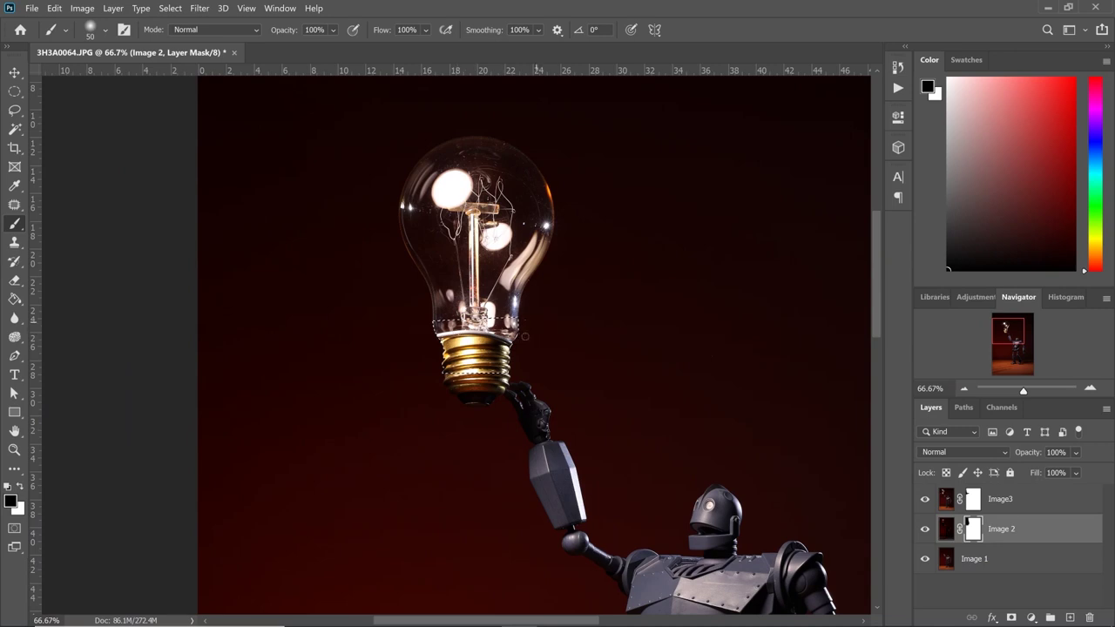
left_click(14, 72)
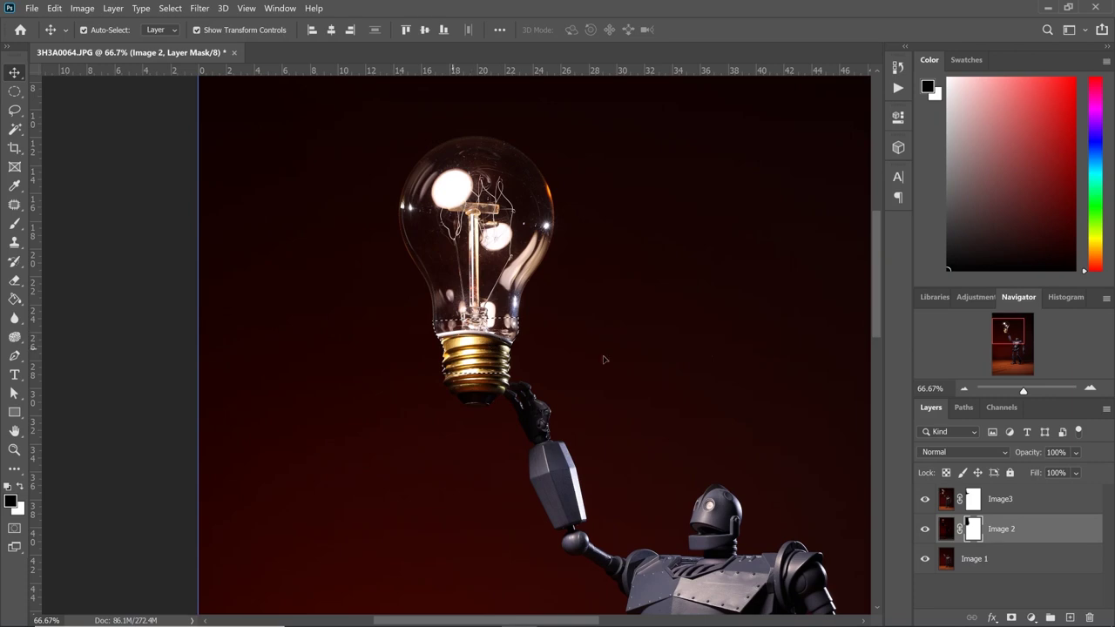
left_click(1090, 388)
left_click(1090, 388)
left_click(1091, 389)
left_click(1090, 389)
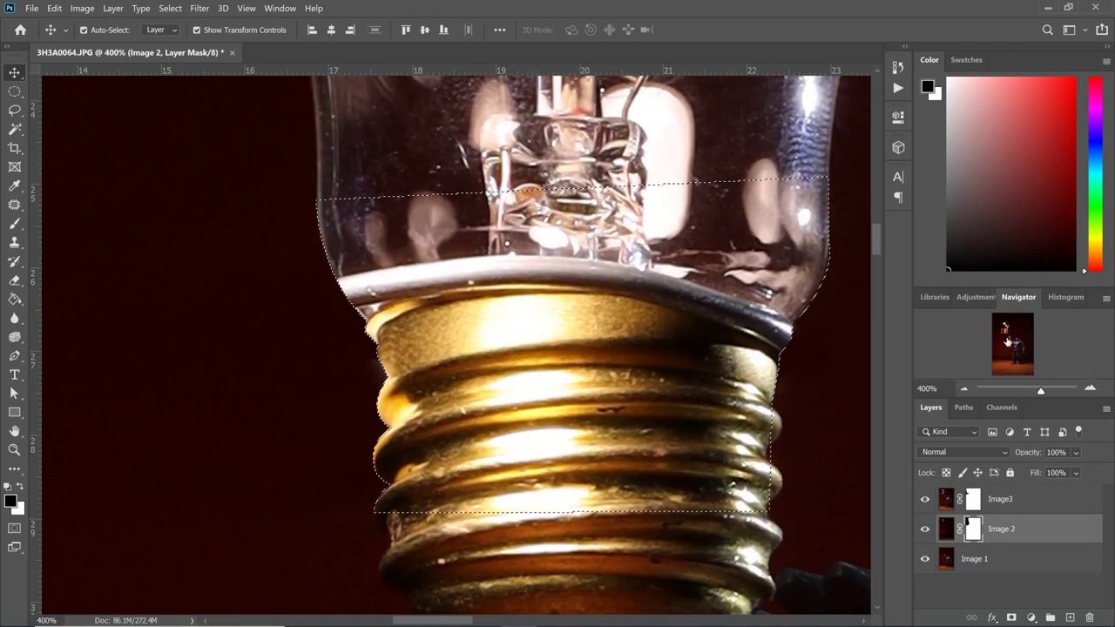
left_click(1002, 331)
left_click_drag(1003, 331, 1000, 335)
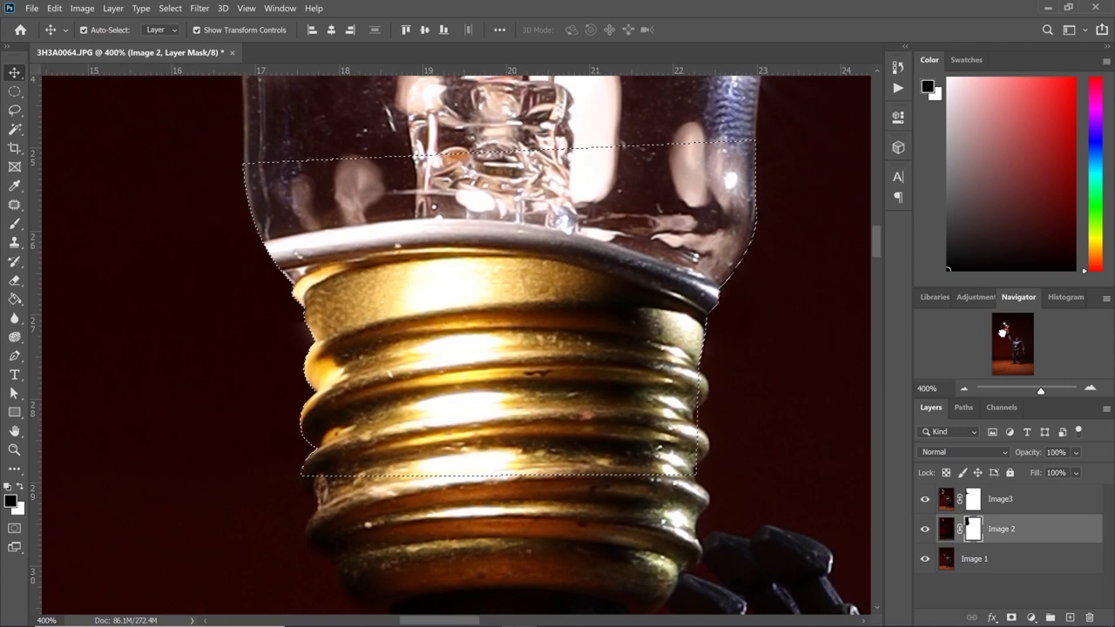
Step: Trace a Pen tool path on Image3 along the screw base's upper rim and down its right edge
left_click(15, 355)
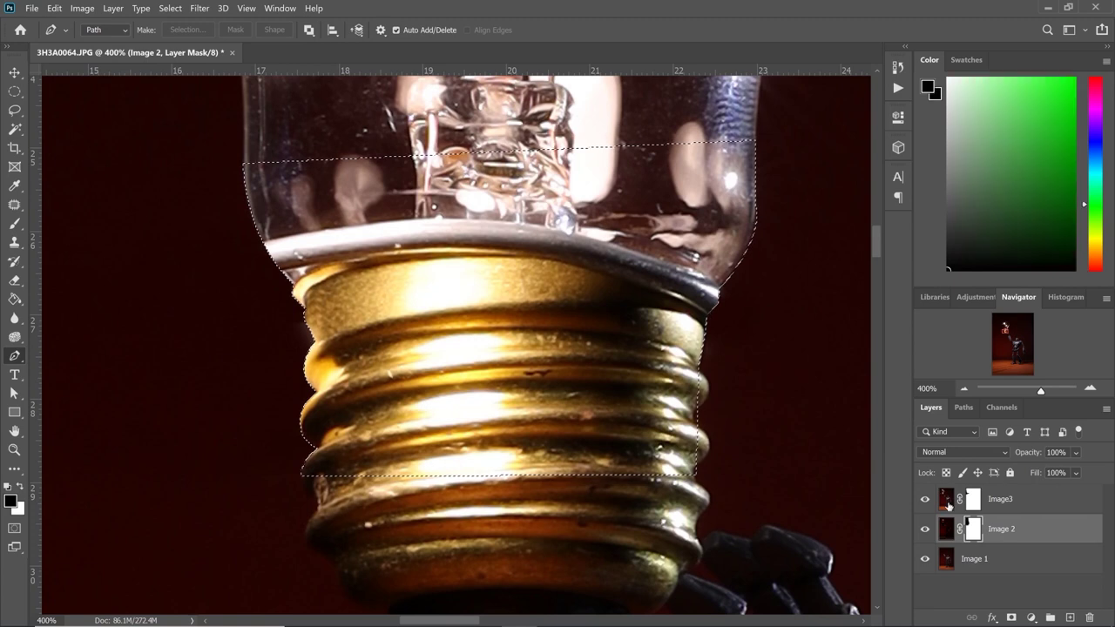
left_click(947, 502)
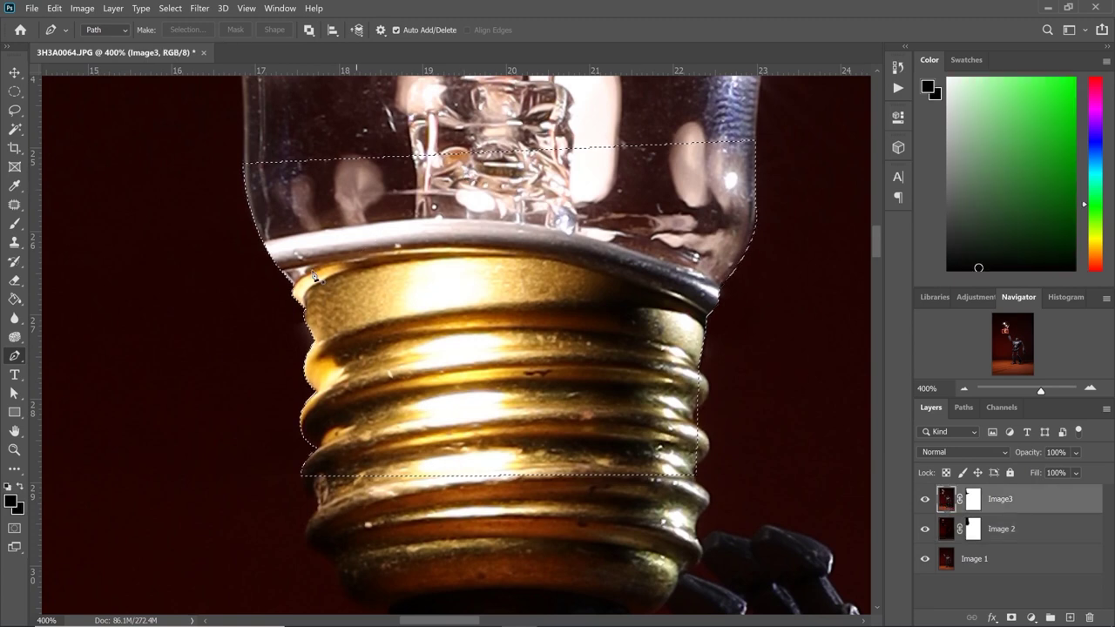
left_click(285, 279)
scroll(286, 280, "up", 3)
left_click_drag(469, 229, 585, 243)
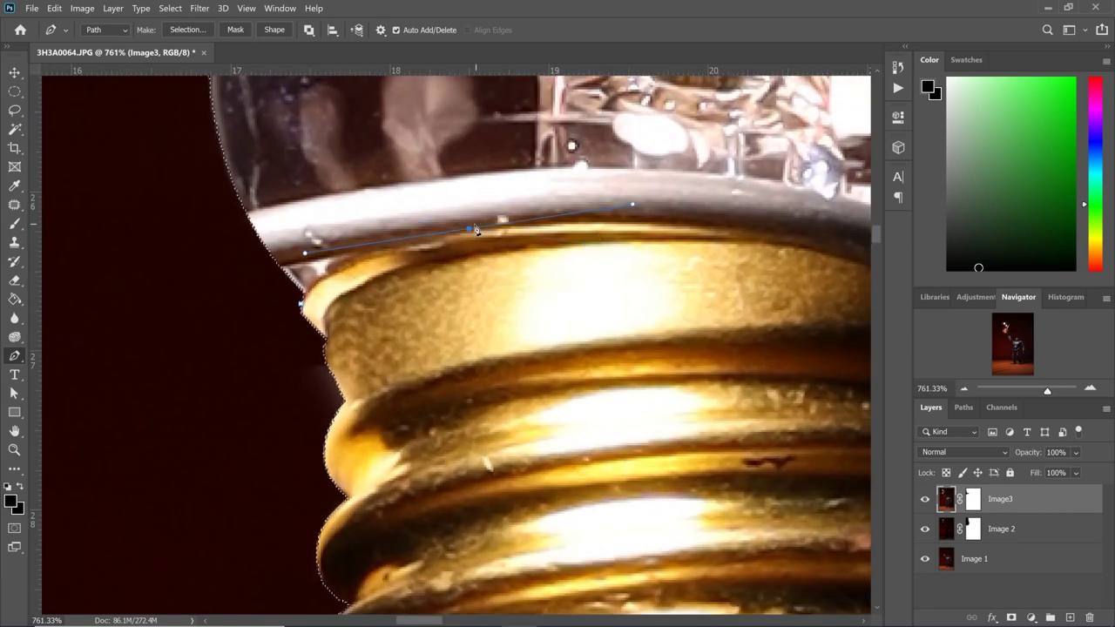
scroll(644, 255, "down", 2)
left_click_drag(467, 291, 381, 291)
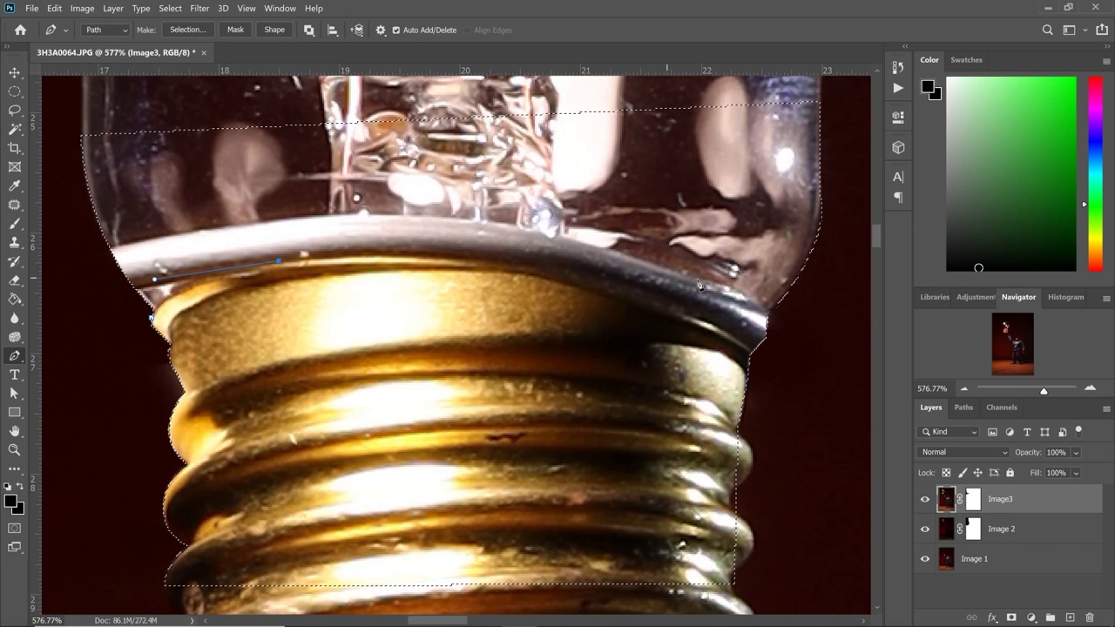
scroll(867, 412, "right", 1)
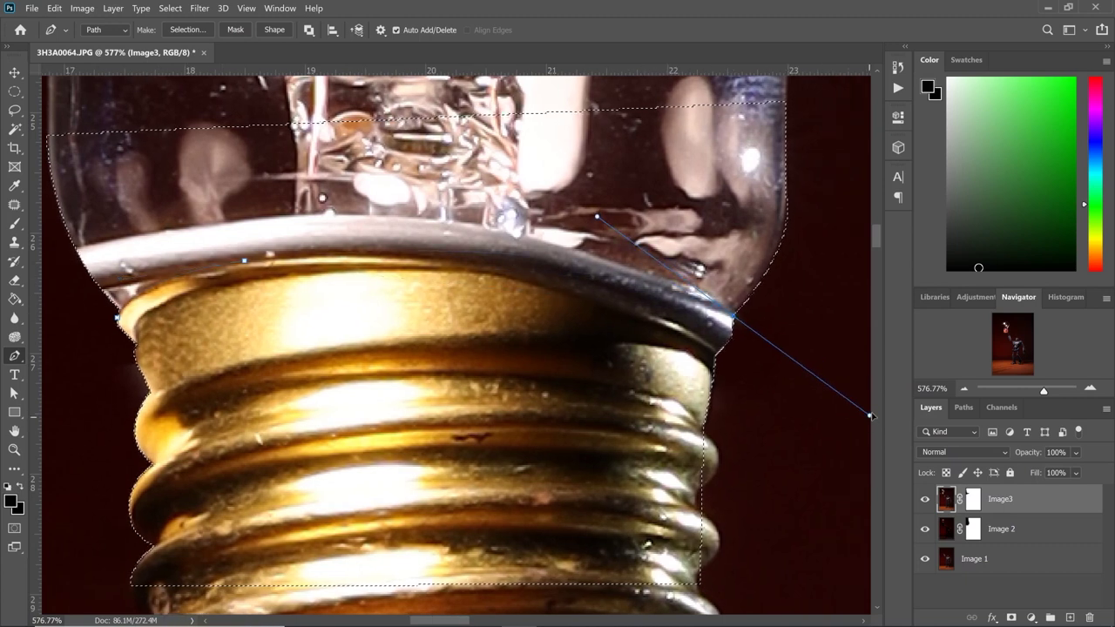
scroll(867, 412, "right", 1)
left_click(707, 321)
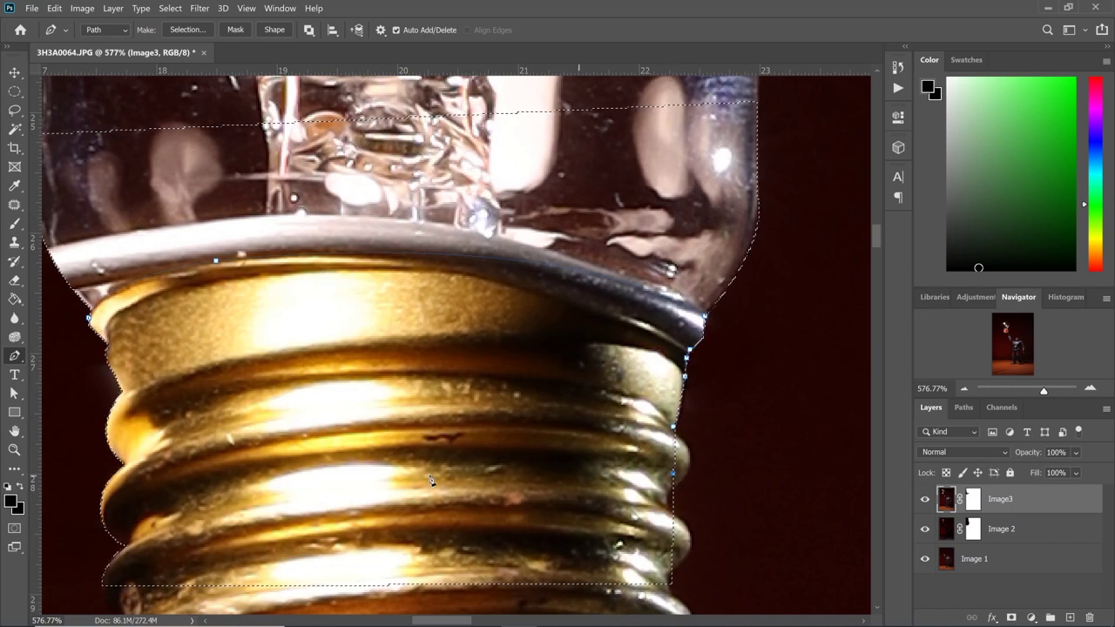
Step: Close the path up the screw base's left edge and convert it to a new anti-aliased selection with 0 pixels feather
left_click(106, 348)
right_click(88, 318)
left_click(127, 364)
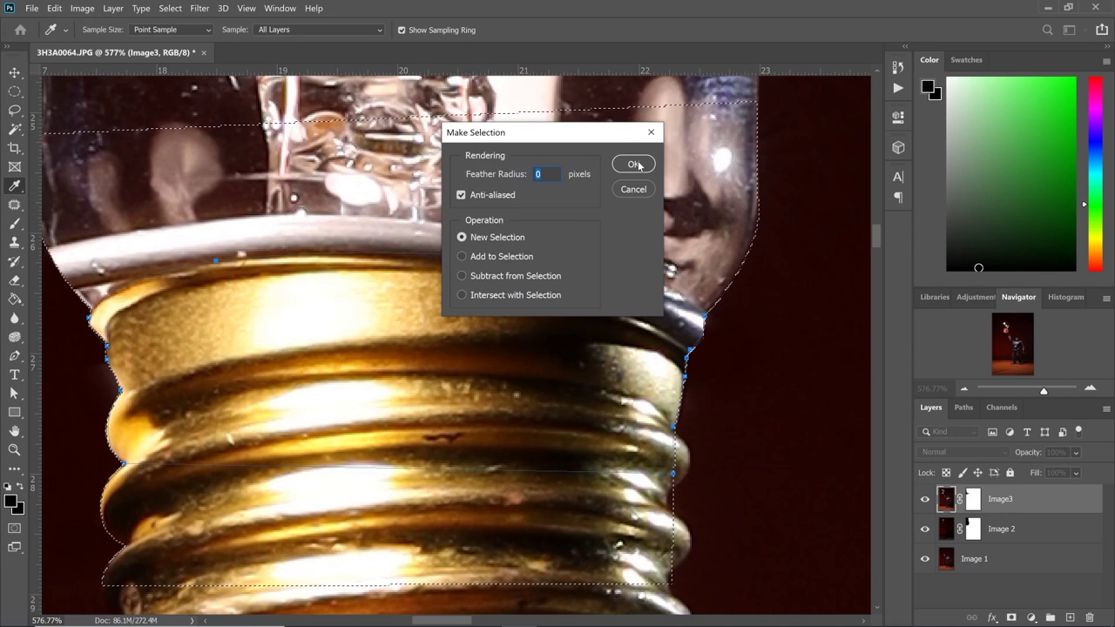
left_click(635, 164)
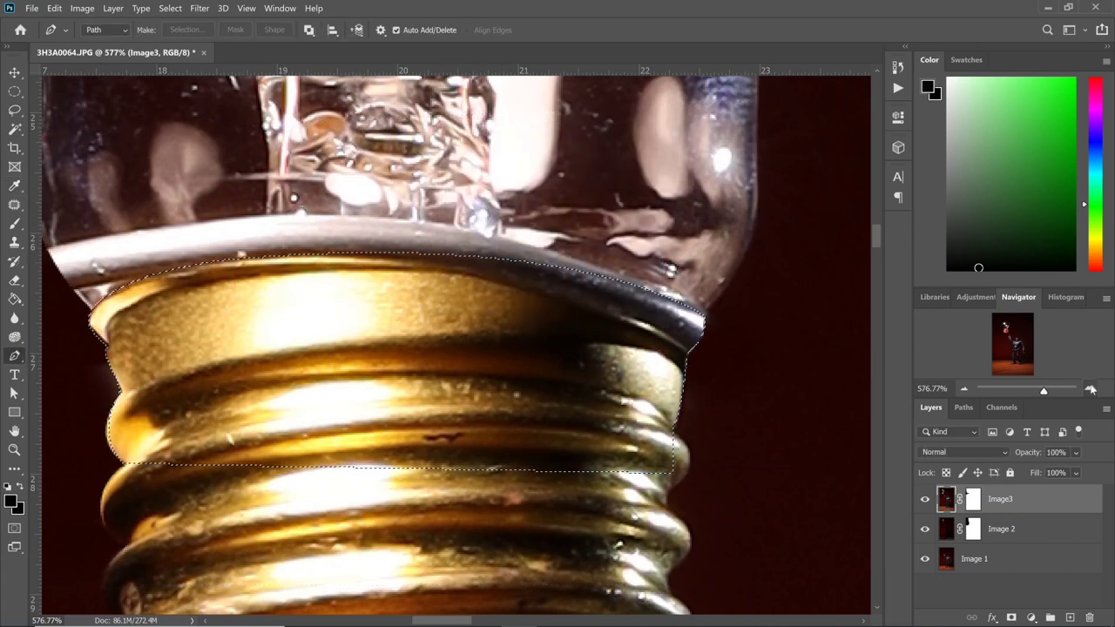
Step: Clone brass texture over the dark reflection along the screw base's upper band on Image3, using the Clone Stamp at 53% opacity
left_click(1085, 387)
left_click(963, 389)
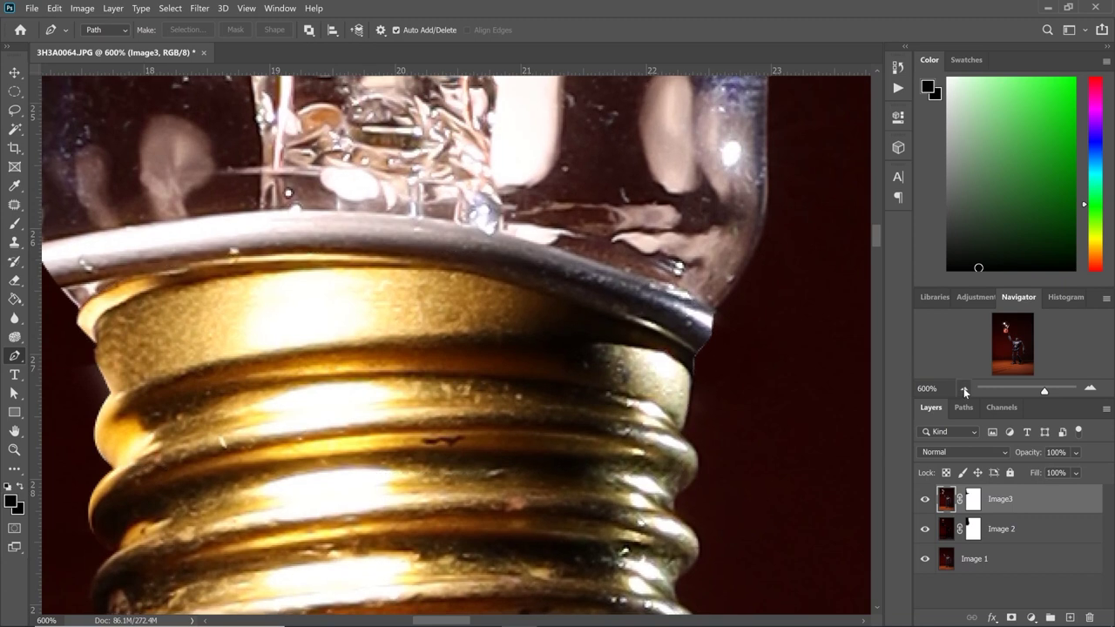
left_click(963, 389)
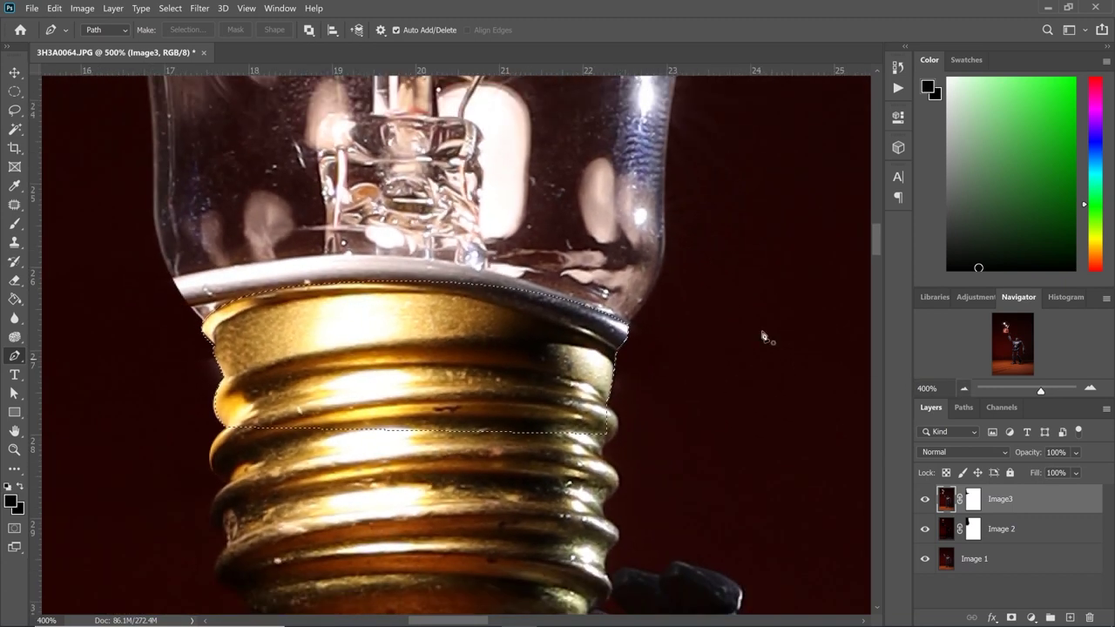
left_click(16, 246)
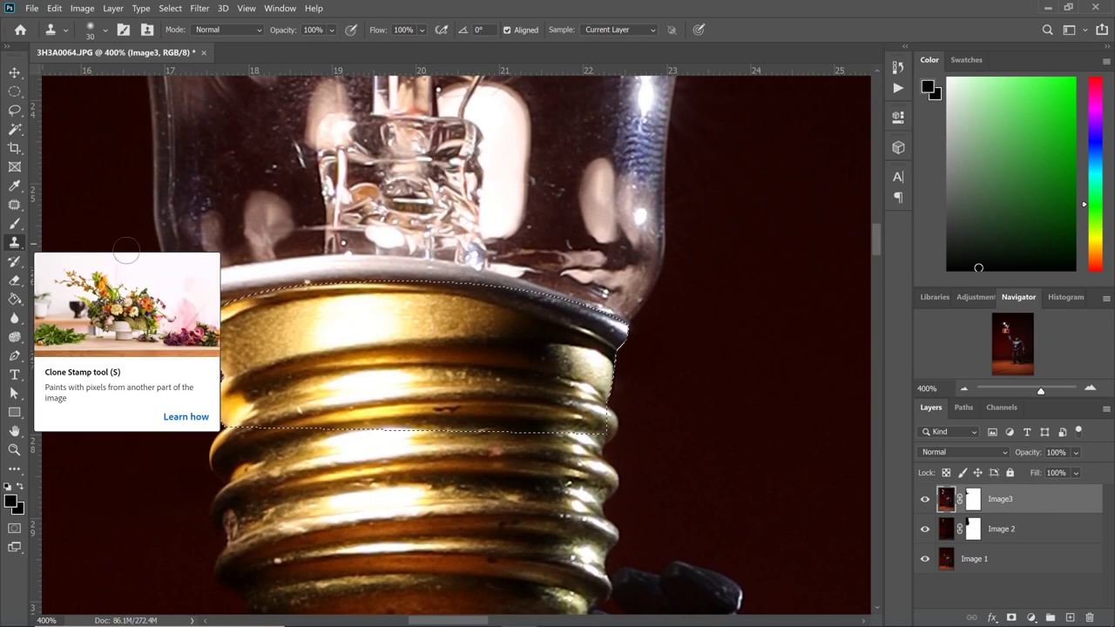
left_click(951, 501)
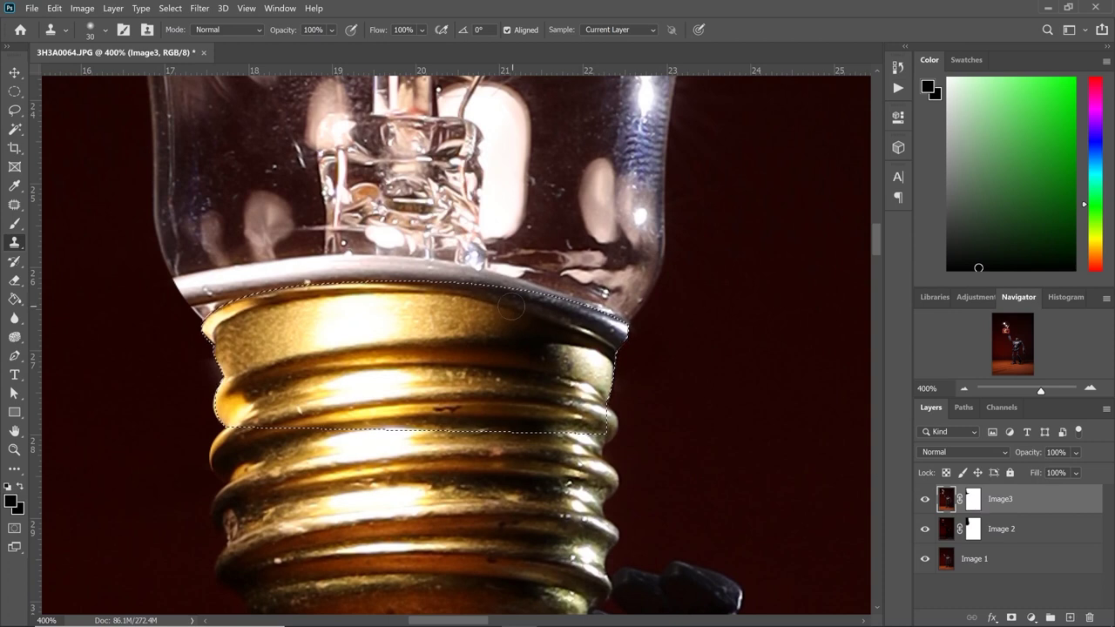
scroll(515, 354, "up", 1)
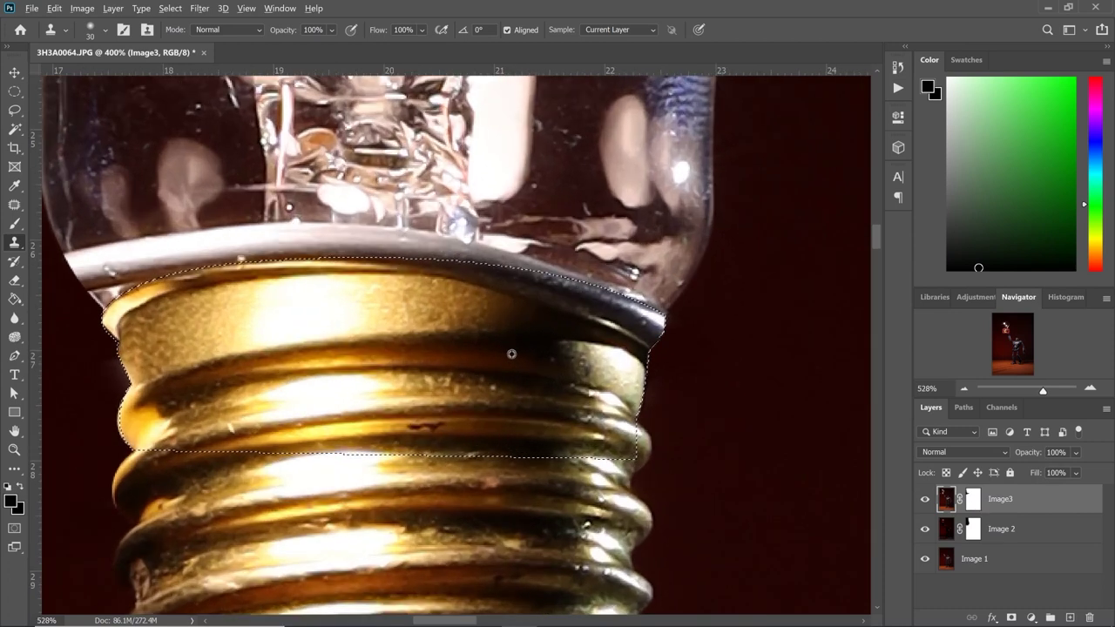
scroll(512, 353, "up", 1)
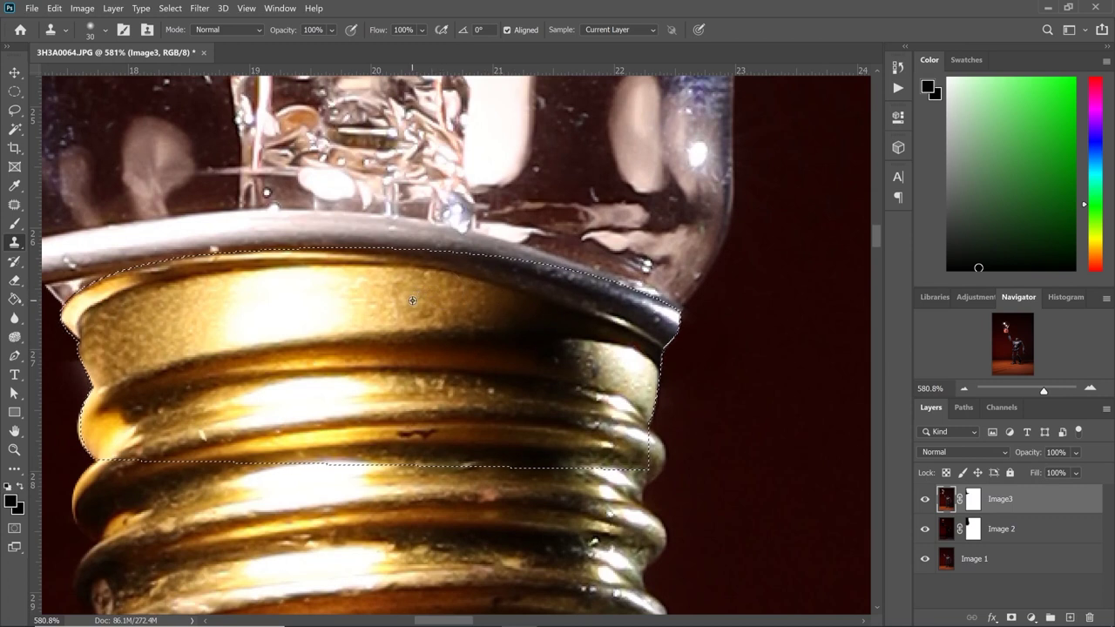
mouse_move(411, 261)
left_mouse_down()
mouse_move(402, 257)
mouse_move(457, 270)
left_mouse_up()
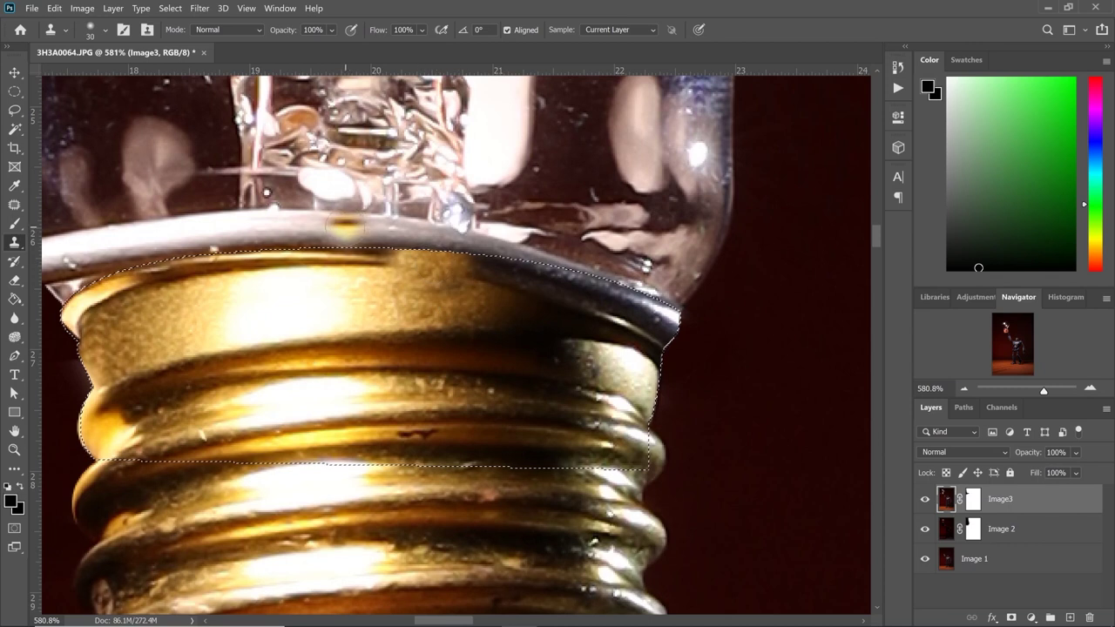
left_click(332, 30)
left_click(339, 46)
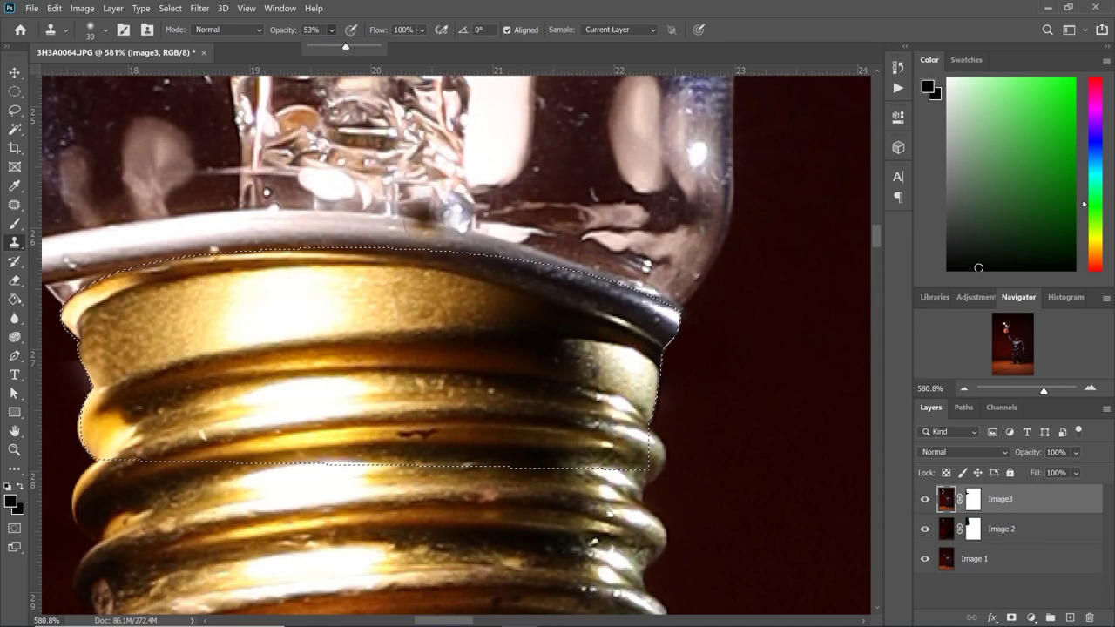
left_click(451, 299)
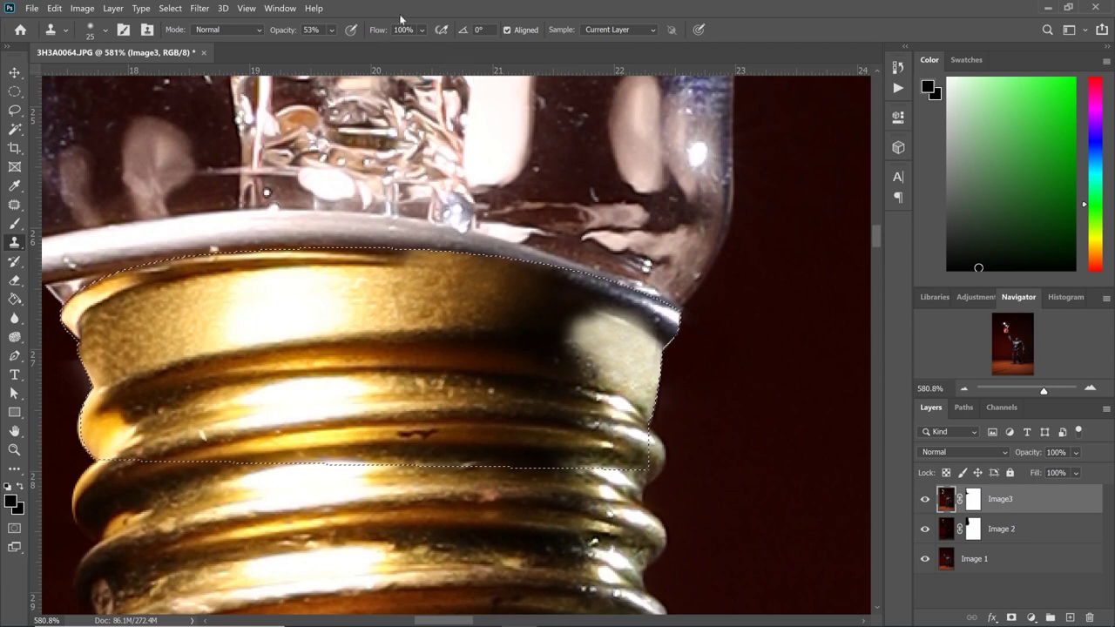
Step: Blend the right end of the screw base's rim into brass with the Clone Stamp at 22% and 53% opacity, and enlarge the brush to 30 px
left_click(331, 30)
left_click(562, 367)
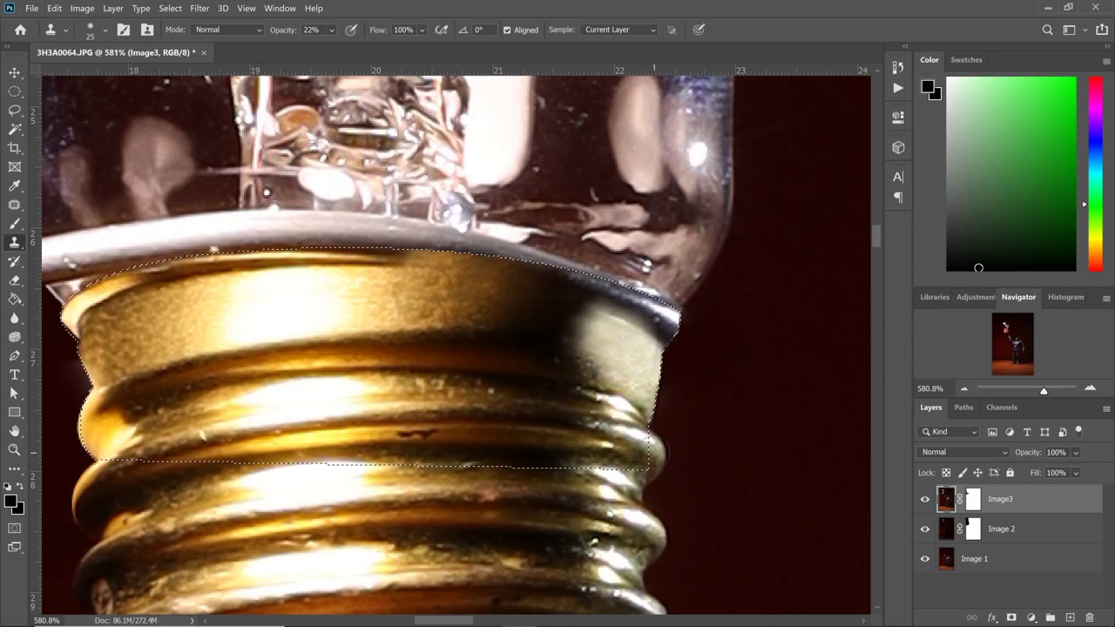
left_click(331, 30)
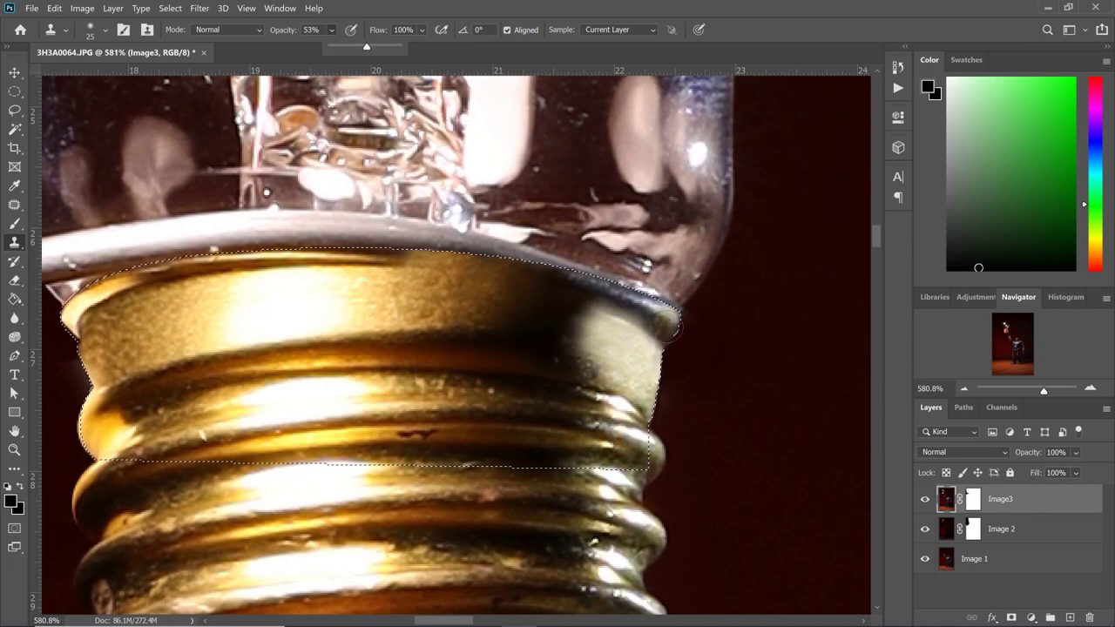
left_click(655, 462)
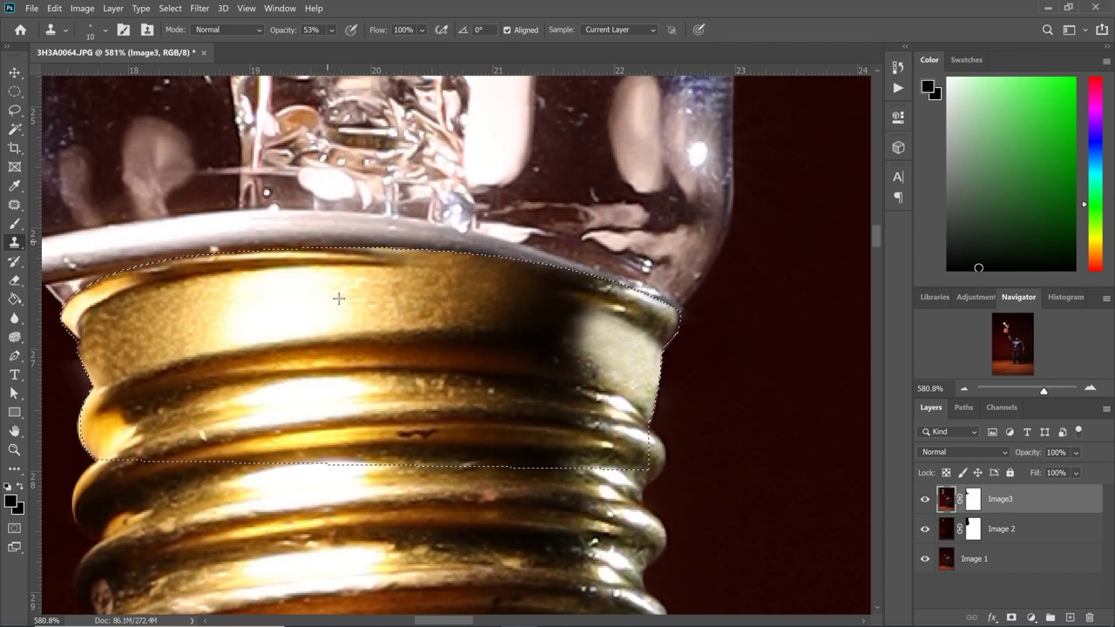
key("bracketright")
key("bracketright")
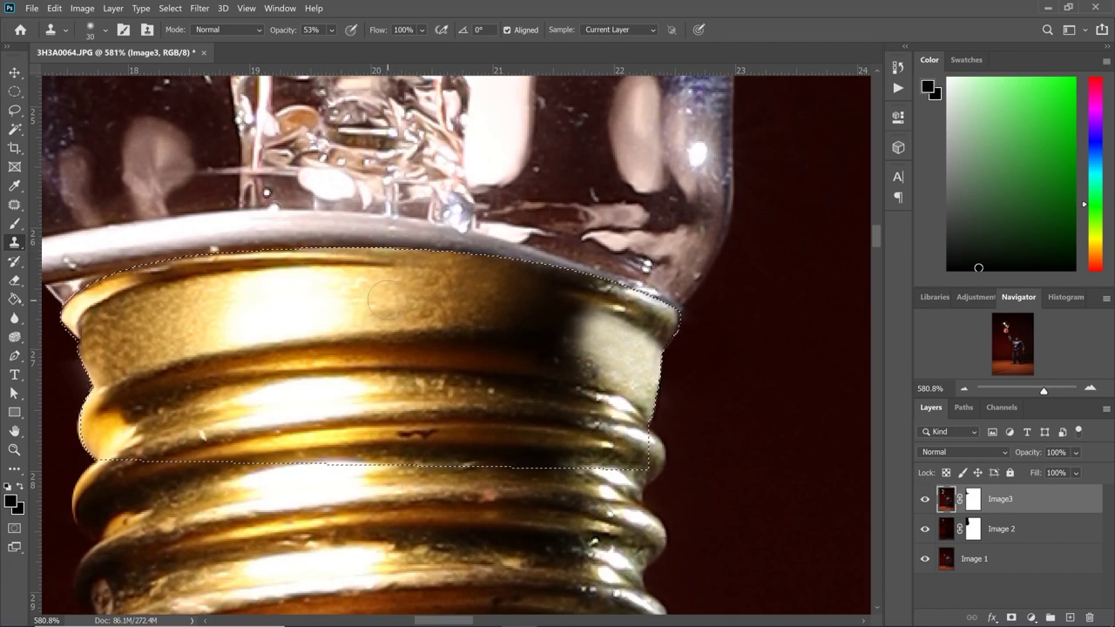
Step: Check the retouched screw base against the whole bulb and up close
left_click(963, 389)
left_click(962, 389)
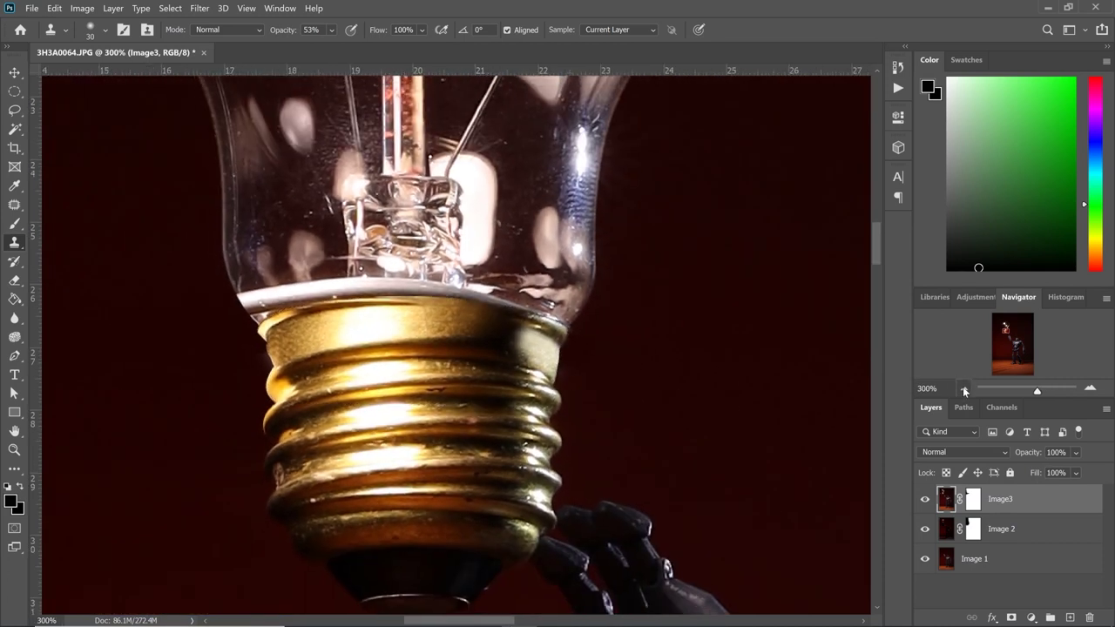
left_click(962, 389)
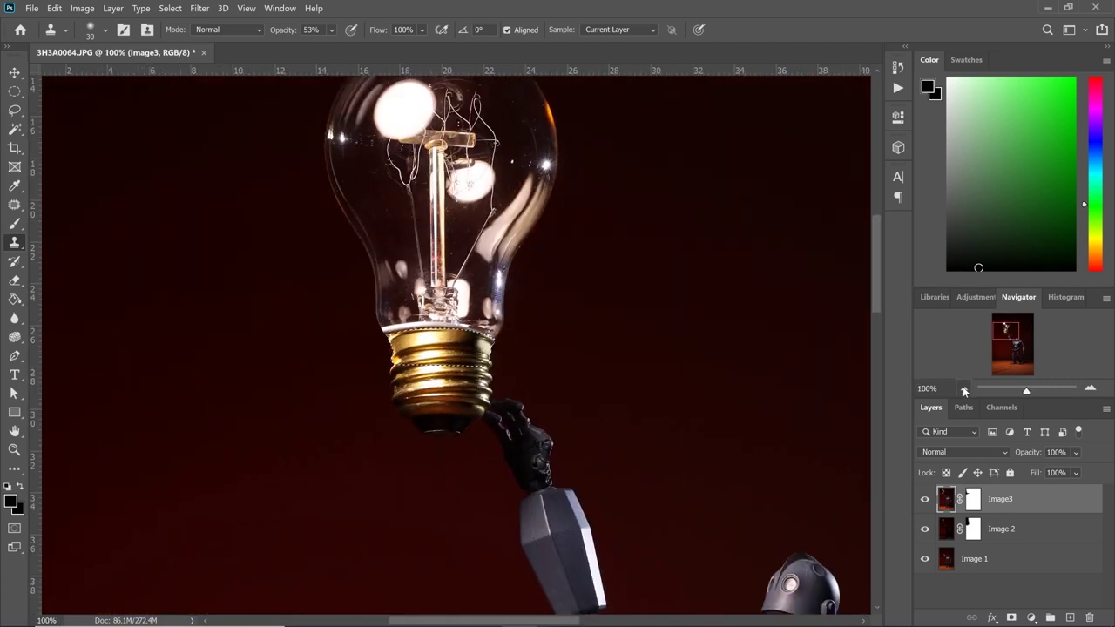
left_click(1089, 388)
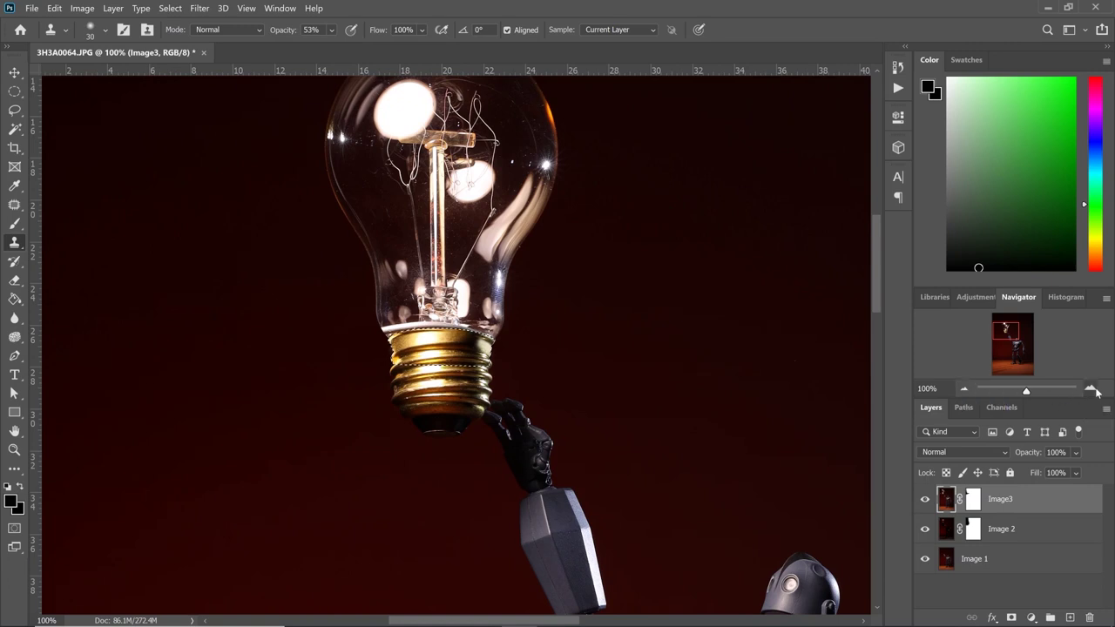
left_click(1089, 389)
left_click(1089, 388)
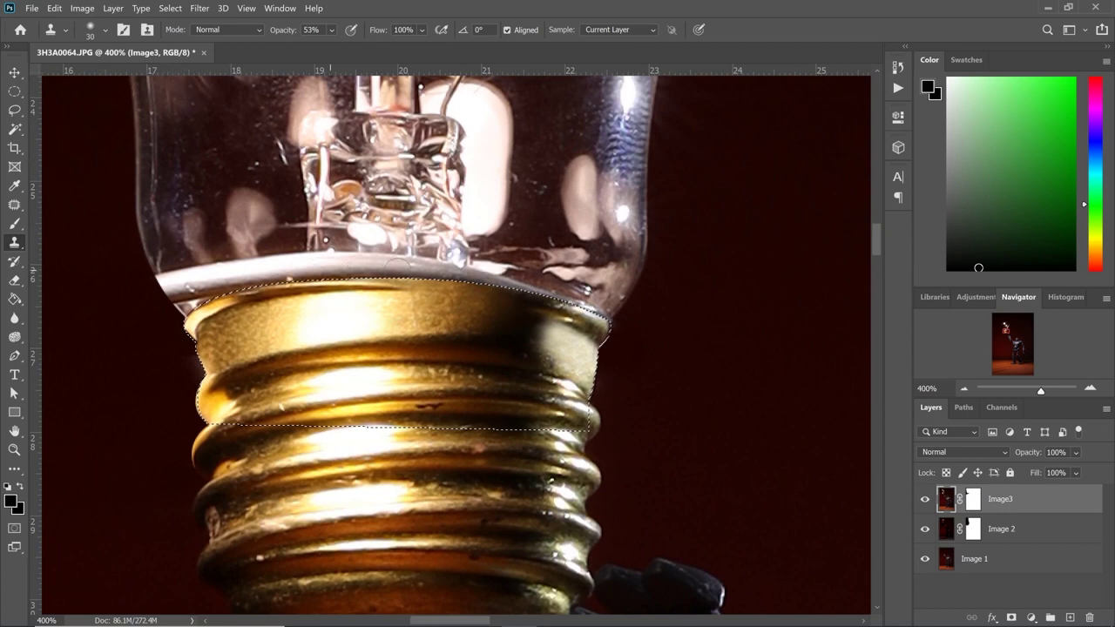
Step: Invert the selection and clone glass texture over the middle of the white band above the brass rim with a 35 px Clone Stamp at 53% opacity
left_click(200, 8)
mouse_move(170, 8)
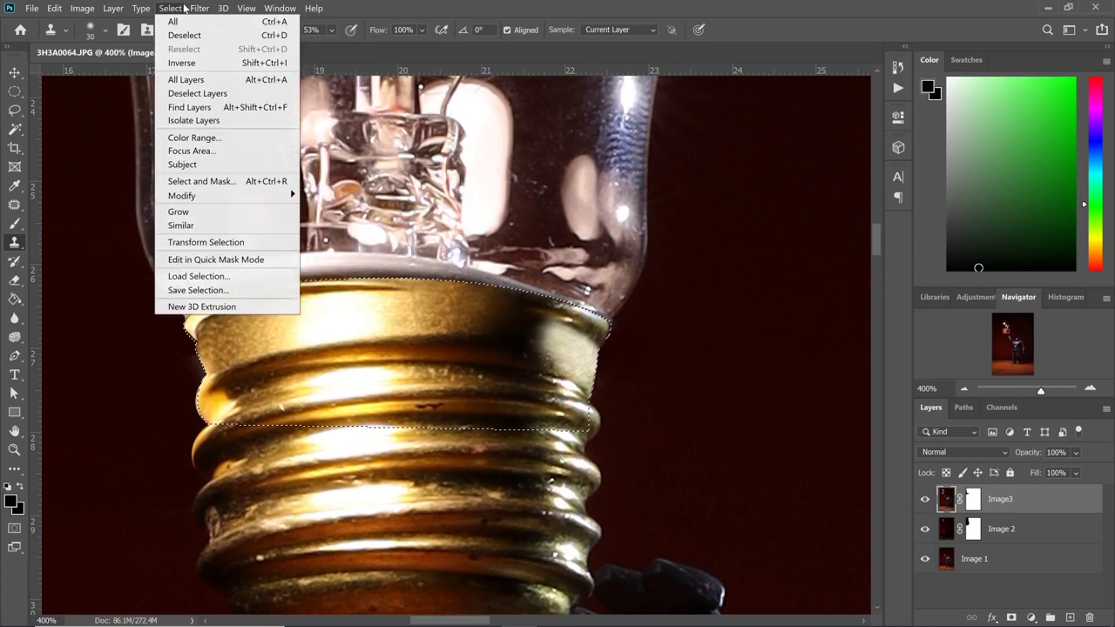
left_click(189, 64)
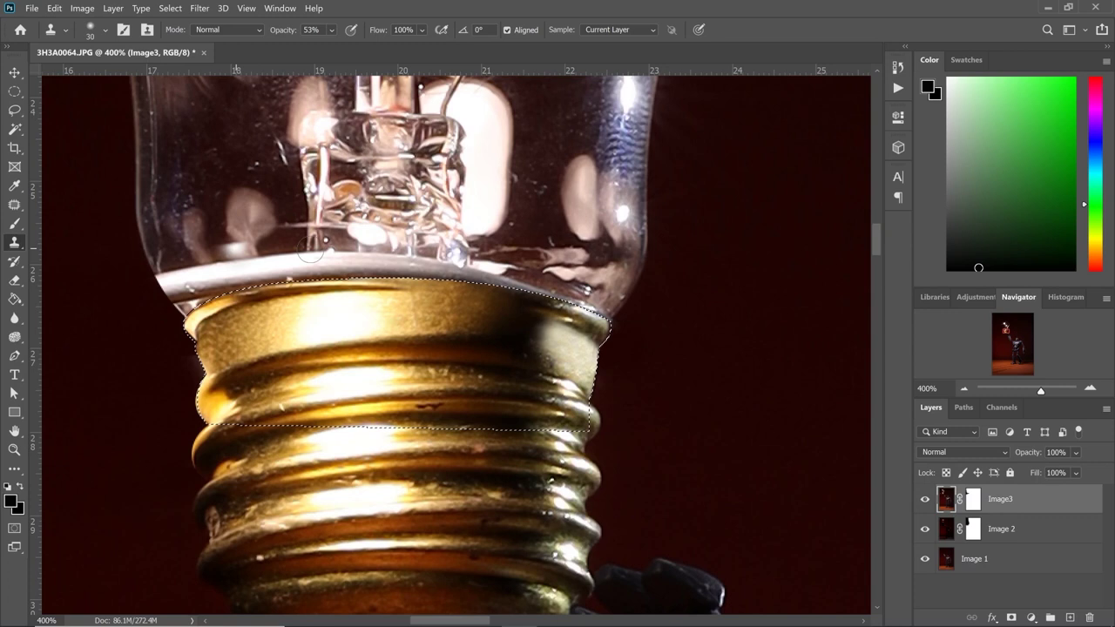
key("bracketright")
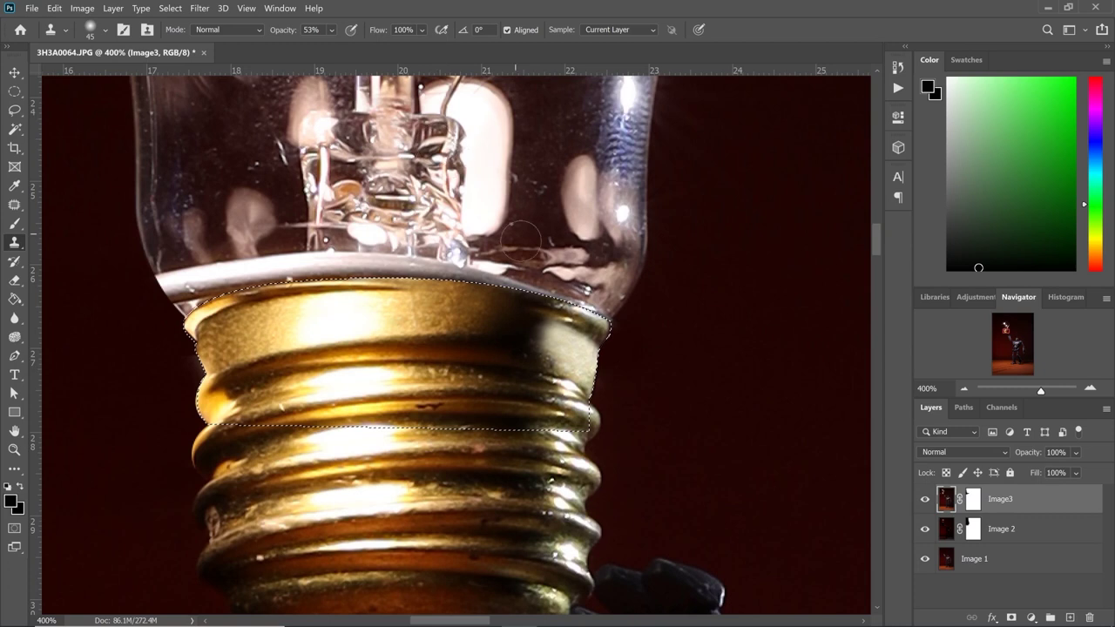
key("bracketleft")
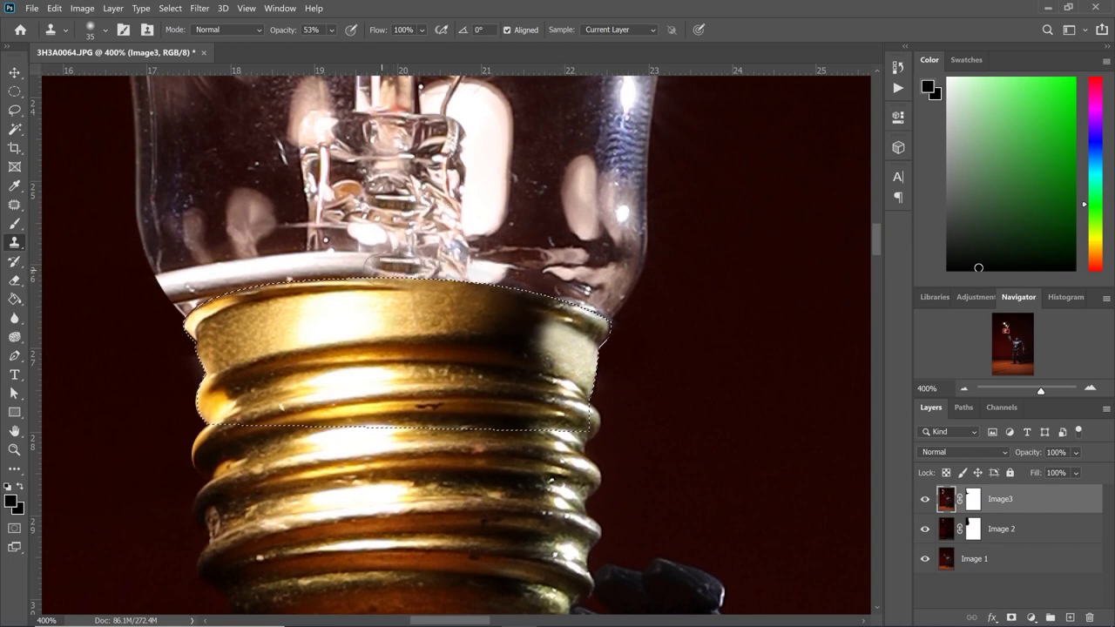
left_click_drag(348, 244, 310, 284)
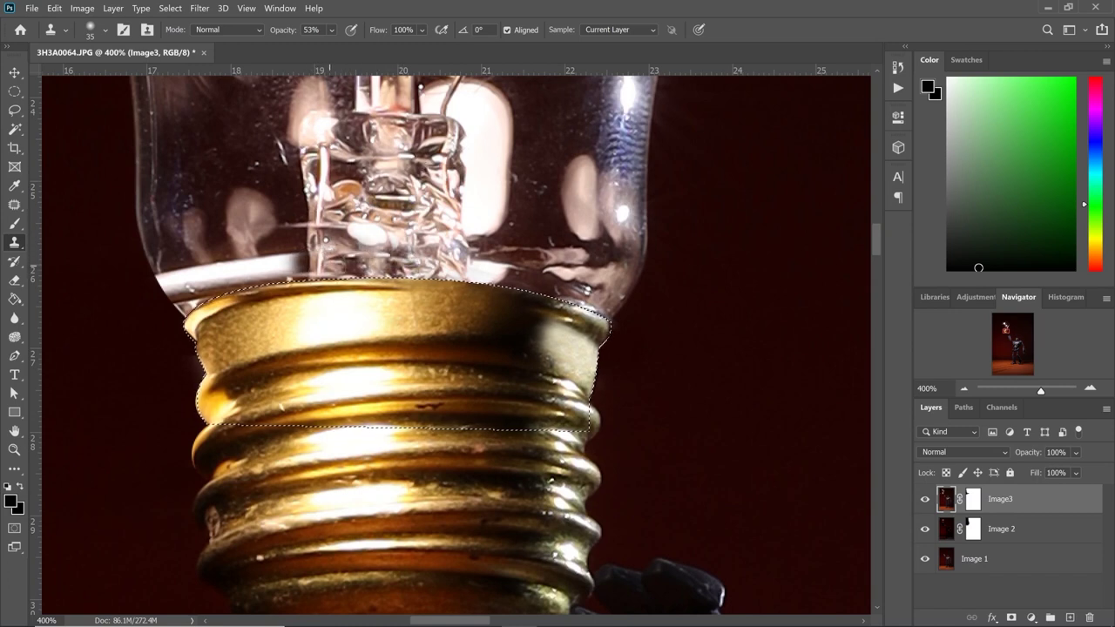
Step: Clone dark glass over the oval reflection in the bulb's lower left area with a 40 px Clone Stamp
key("bracketleft")
key("bracketleft")
key("bracketleft")
key("bracketleft")
key("bracketright")
key("bracketright")
key("bracketright")
key("bracketright")
key("bracketright")
mouse_move(245, 203)
left_mouse_down()
mouse_move(266, 234)
mouse_move(266, 207)
mouse_move(236, 228)
mouse_move(243, 158)
mouse_move(255, 259)
mouse_move(276, 250)
mouse_move(240, 247)
left_mouse_up()
Step: Clone dark glass over the left part of the white band above the brass rim with a 40 px Clone Stamp at 75% opacity
left_click_drag(361, 47, 376, 47)
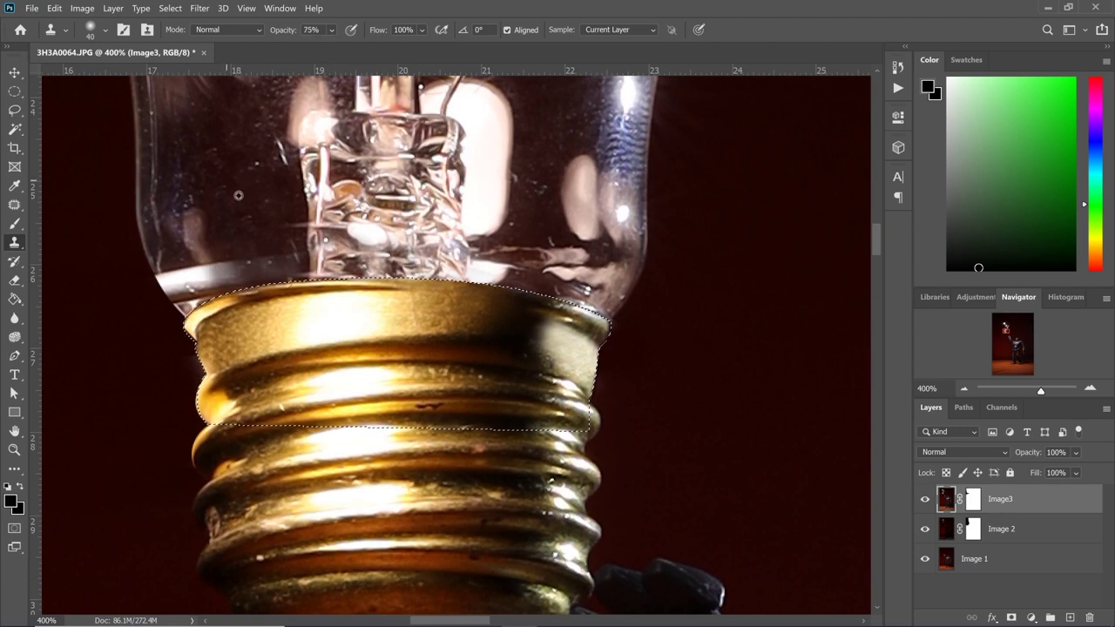
key("bracketleft")
key("bracketleft")
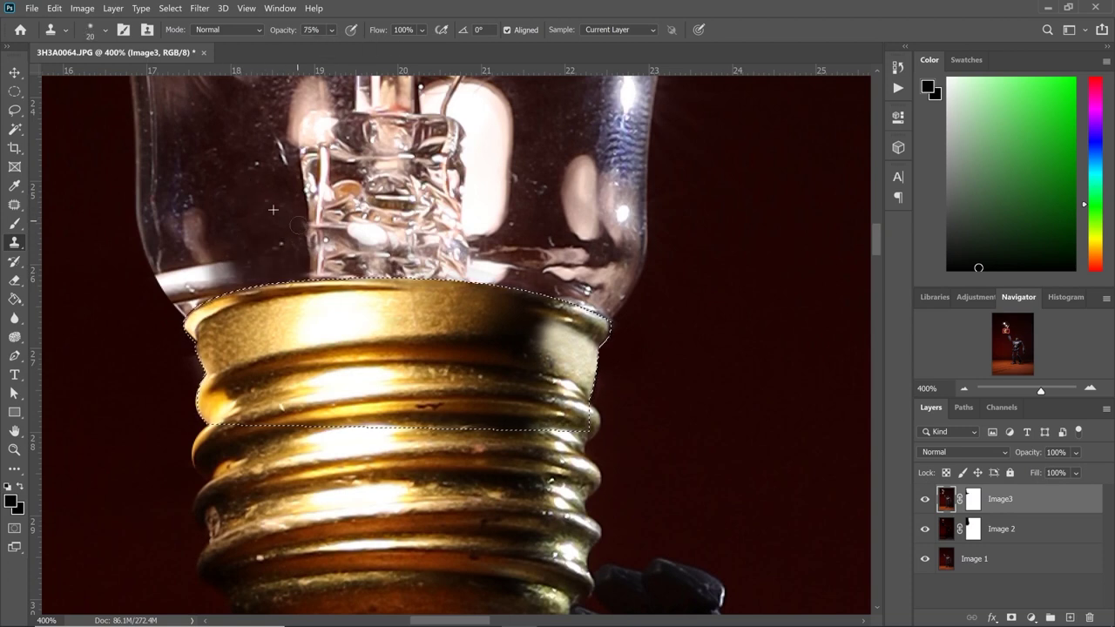
key("bracketright")
key("bracketright")
mouse_move(228, 212)
left_mouse_down()
mouse_move(208, 267)
mouse_move(191, 181)
left_mouse_up()
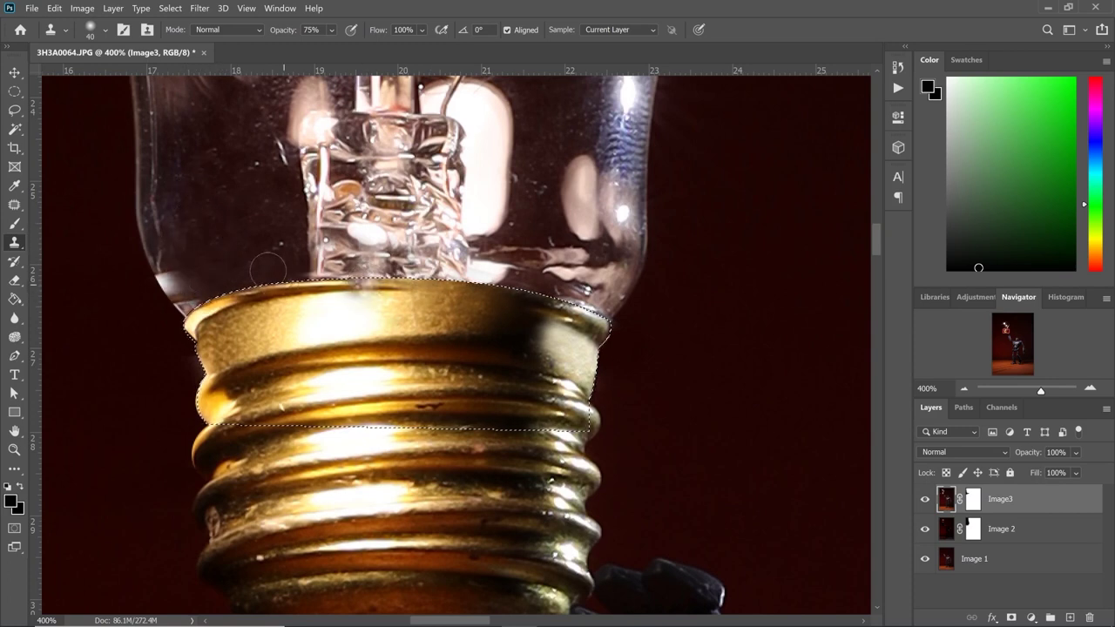
mouse_move(178, 279)
left_mouse_down()
mouse_move(174, 233)
mouse_move(131, 187)
left_mouse_up()
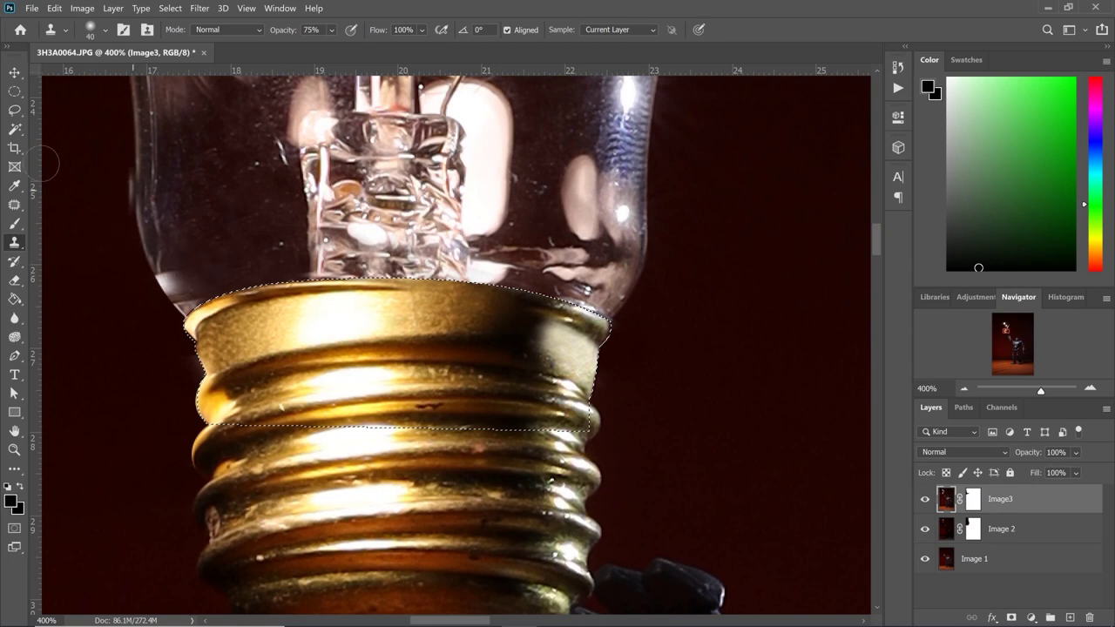
Step: Start a pen path along the bulb's lower left glass edge down to a corner point where the glass meets the brass rim
left_click(14, 224)
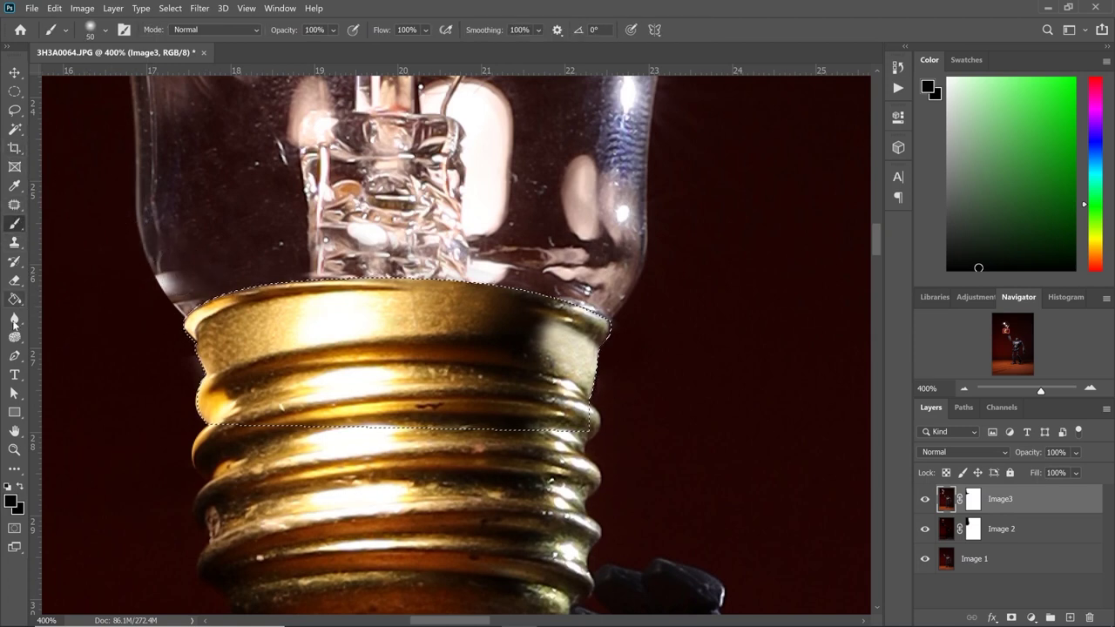
left_click(14, 355)
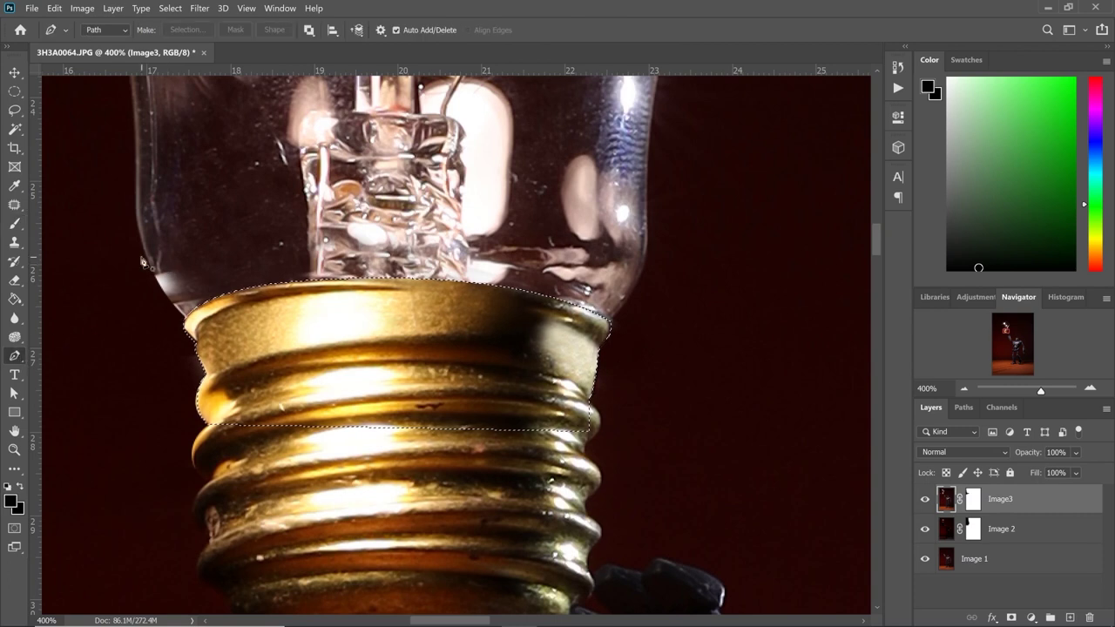
left_click(144, 248)
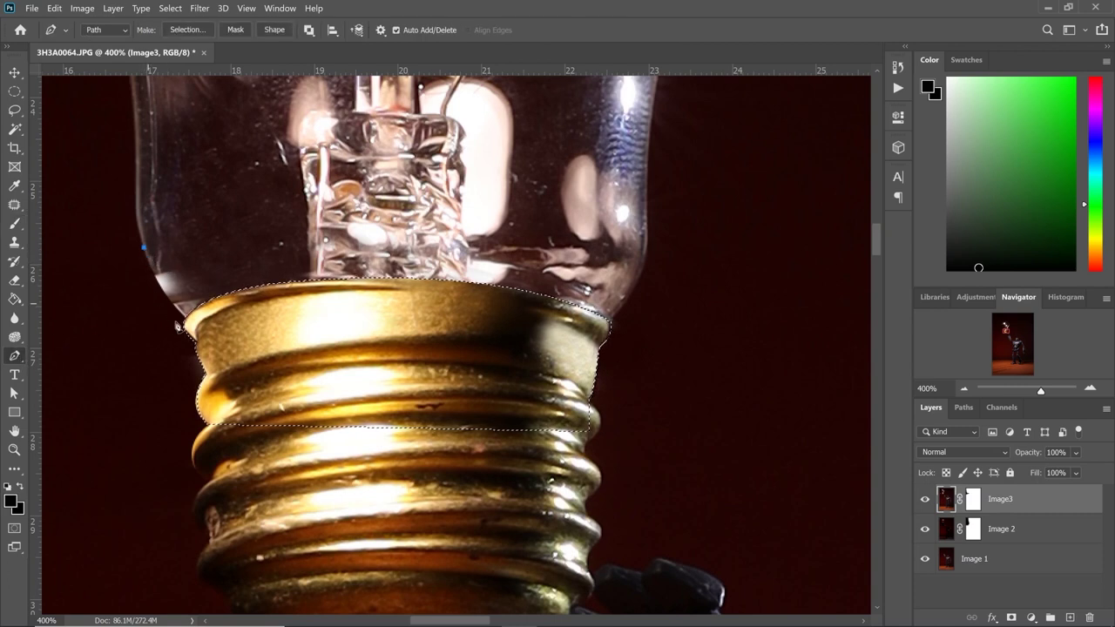
left_click_drag(186, 320, 215, 340)
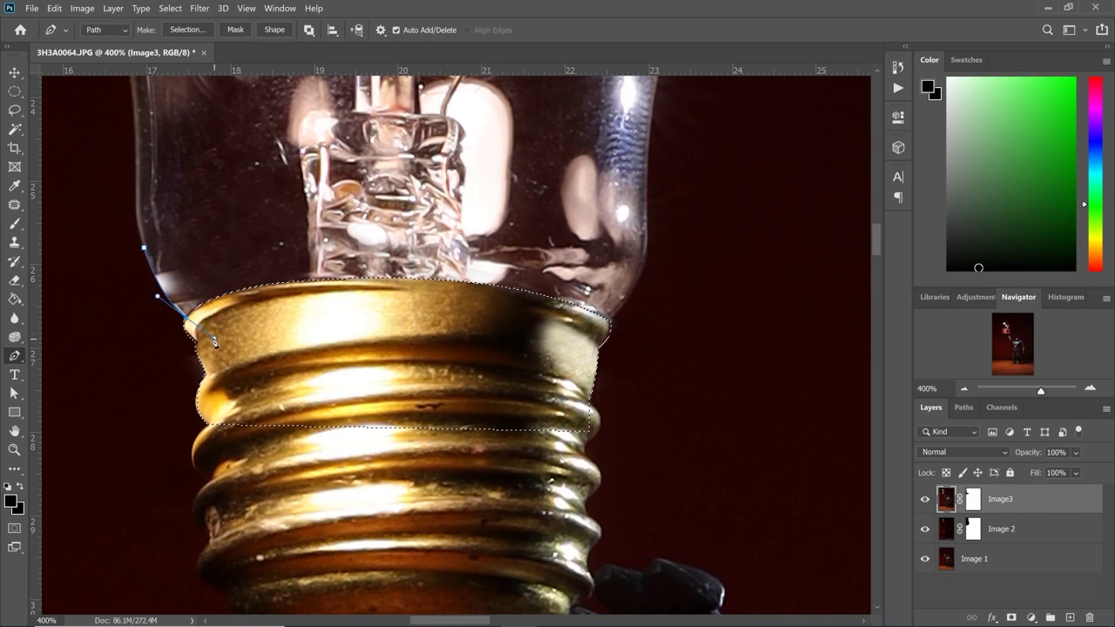
left_click(189, 323, "alt")
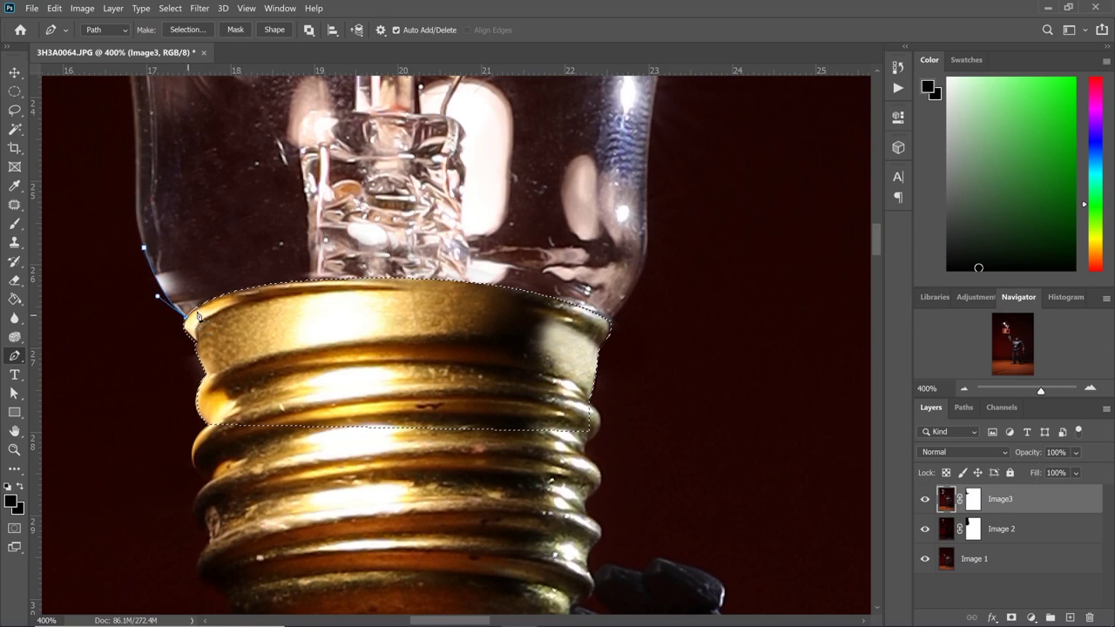
left_click_drag(287, 282, 299, 284)
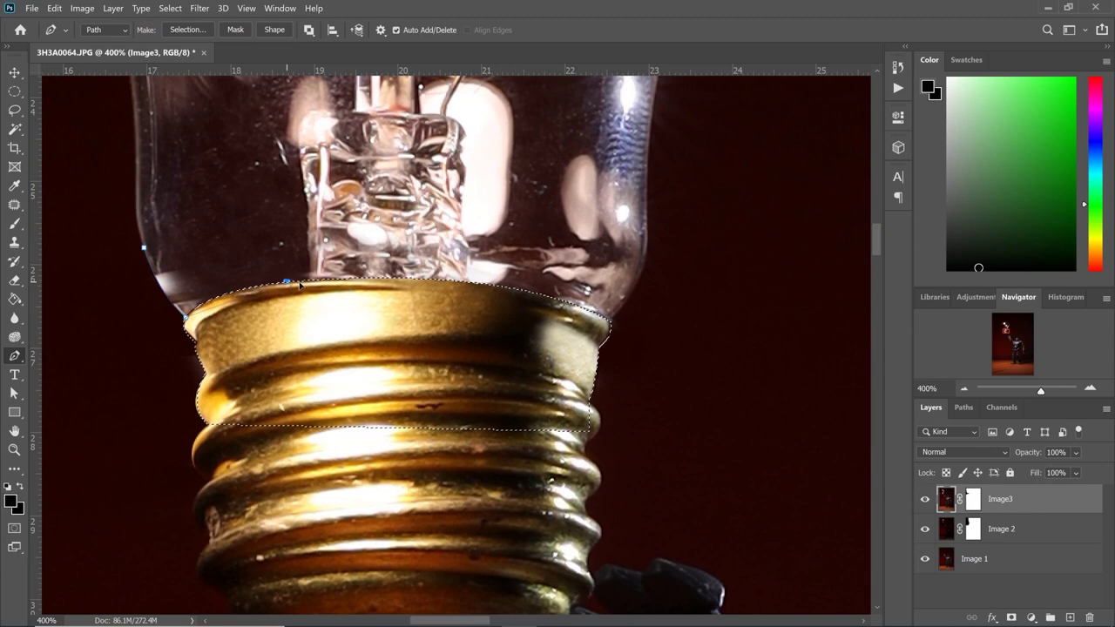
left_click(363, 280)
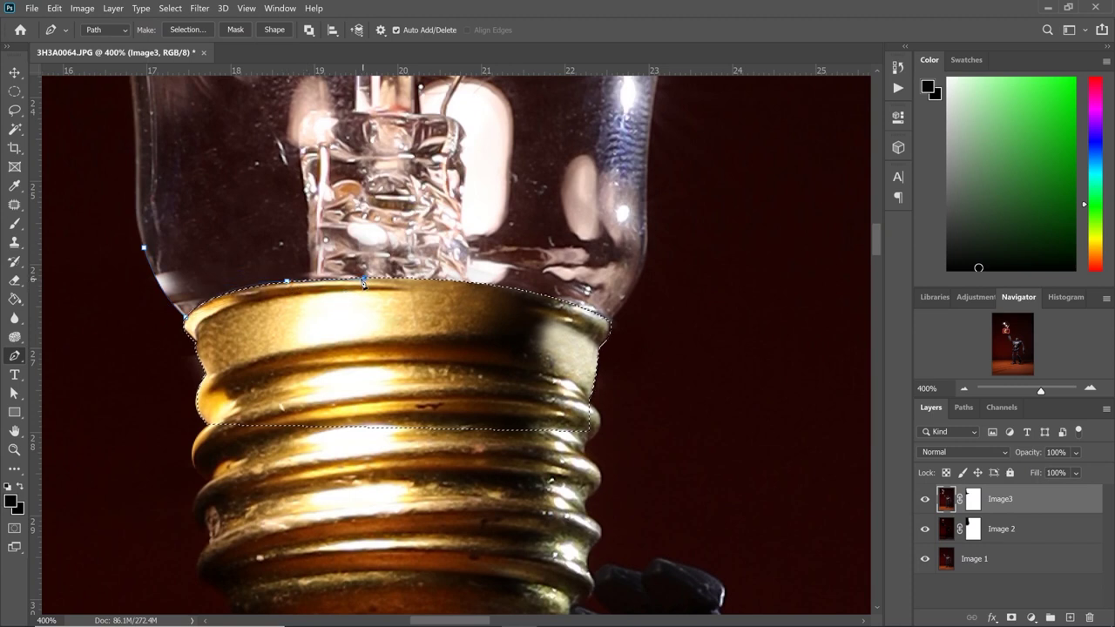
key("ctrl+z")
key("ctrl+z")
key("ctrl+z")
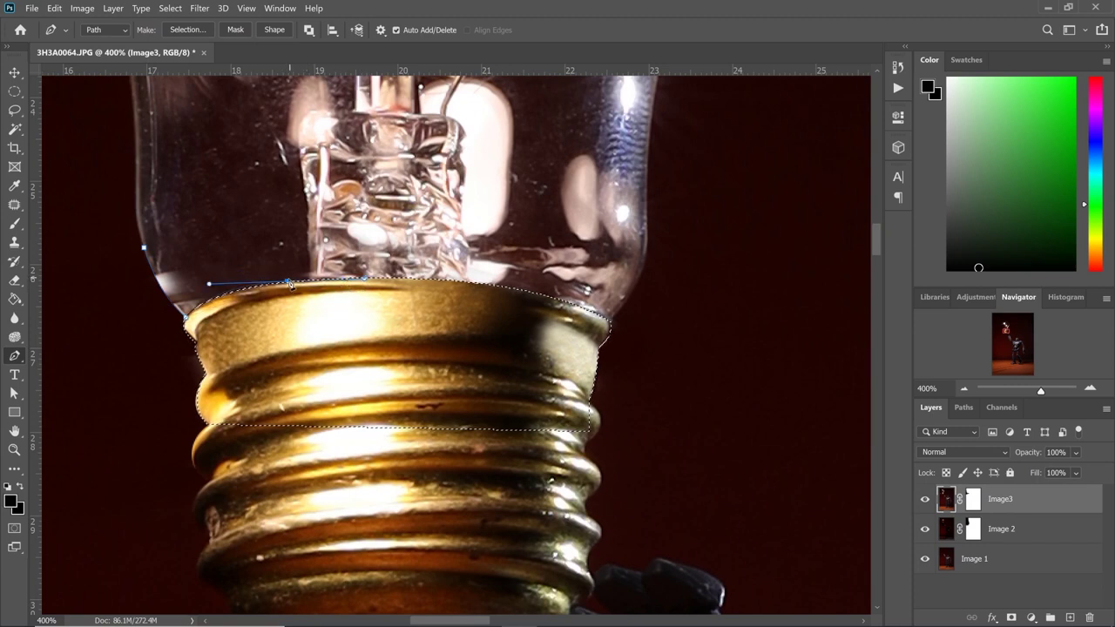
Step: Curve the path along the brass rim, close it through the glass, and convert it to a new anti-aliased selection with 0 pixels feather
left_click_drag(290, 282, 370, 278)
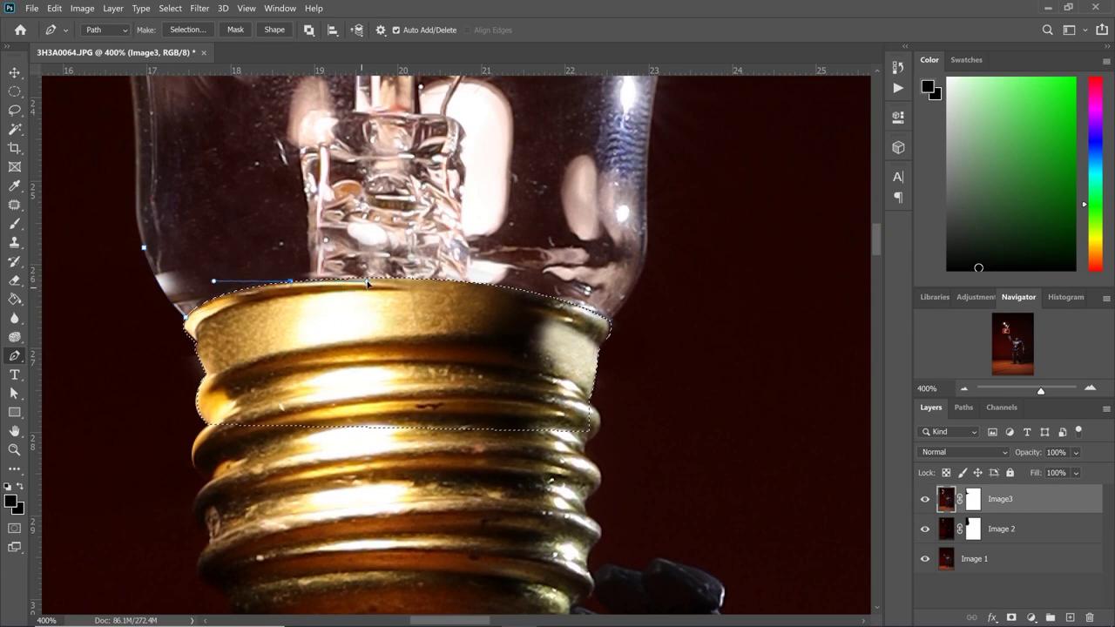
left_click_drag(144, 247, 157, 273)
right_click(145, 251)
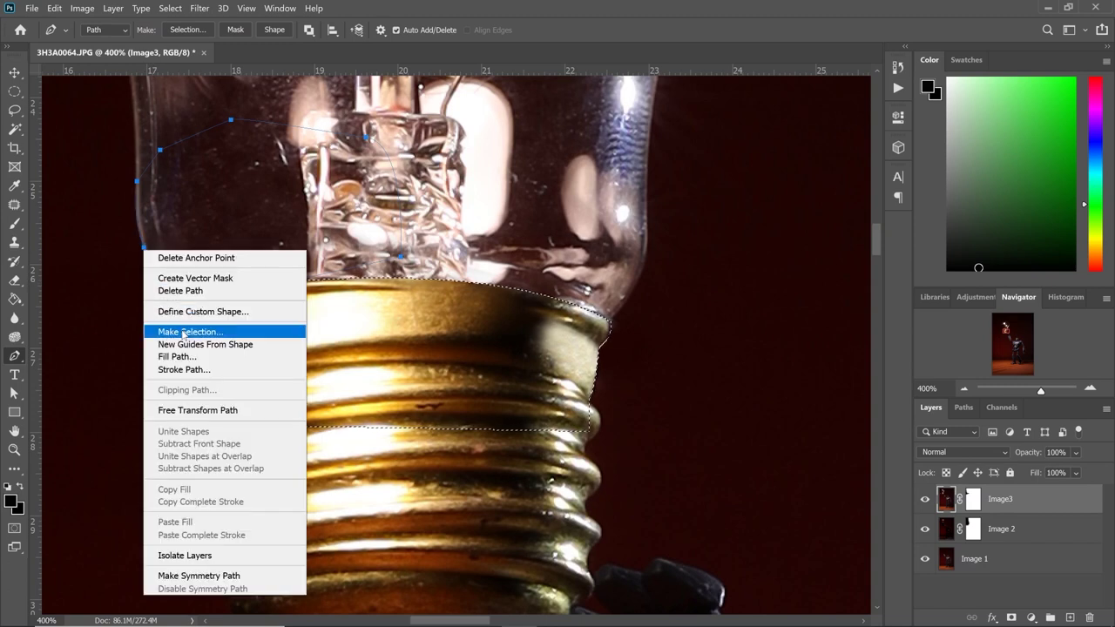
left_click(196, 329)
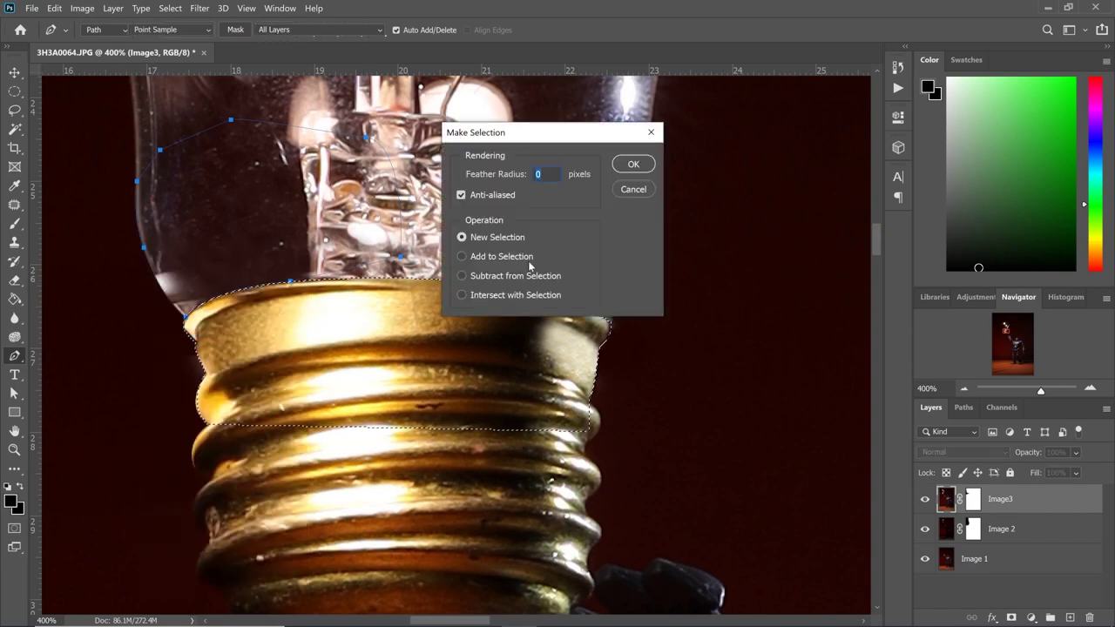
left_click(639, 172)
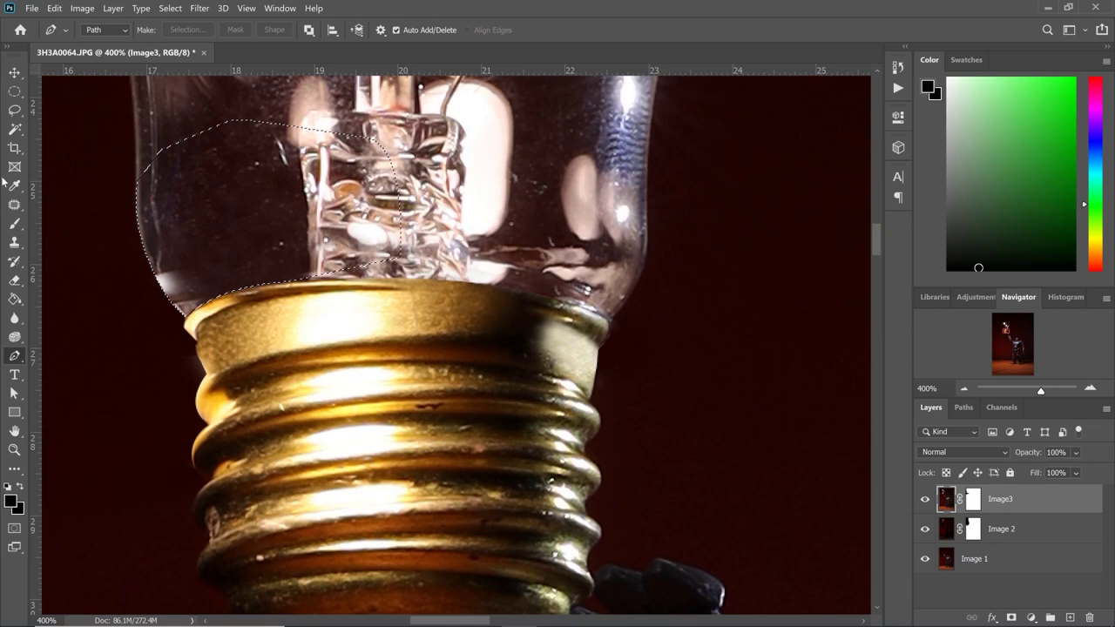
Step: Clone dark glass over the remaining highlight at the lower left glass edge within the selection, using the Clone Stamp at 75% opacity, and deselect
left_click(16, 244)
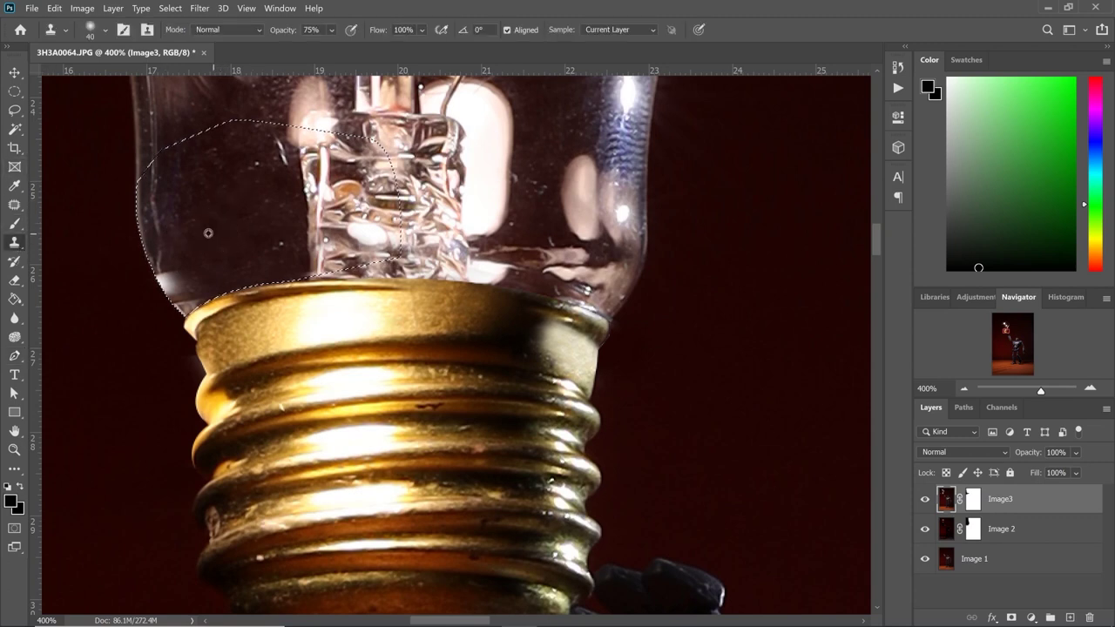
mouse_move(180, 275)
left_mouse_down()
mouse_move(170, 283)
mouse_move(178, 298)
mouse_move(191, 286)
mouse_move(179, 261)
mouse_move(161, 280)
mouse_move(190, 296)
mouse_move(181, 270)
mouse_move(210, 247)
mouse_move(261, 236)
mouse_move(259, 182)
mouse_move(249, 229)
mouse_move(231, 195)
left_mouse_up()
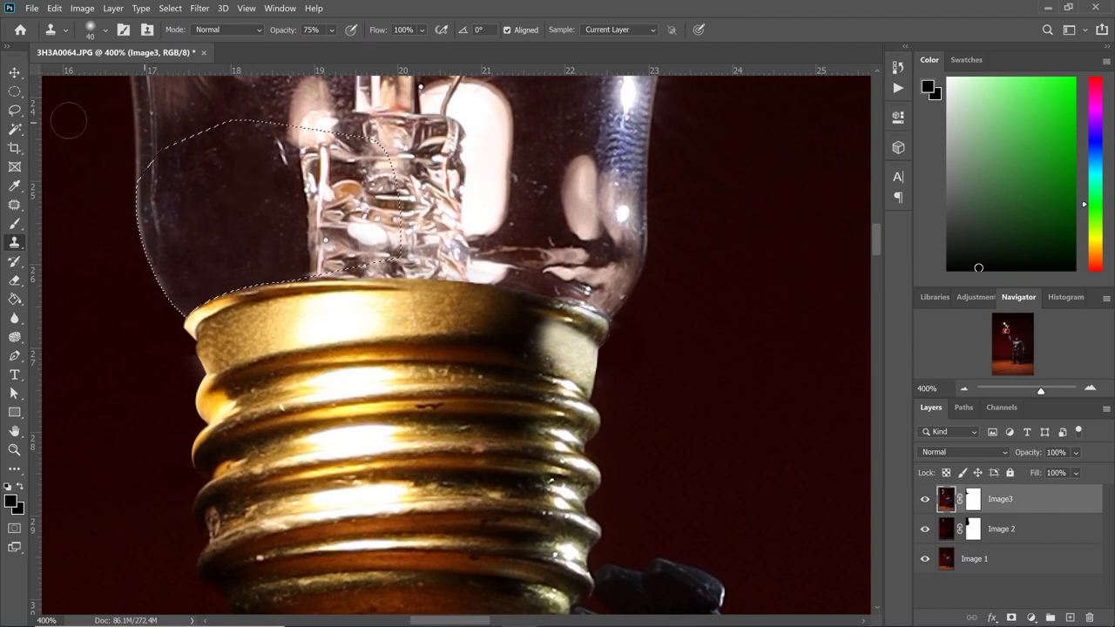
left_click(14, 91)
left_click(209, 124)
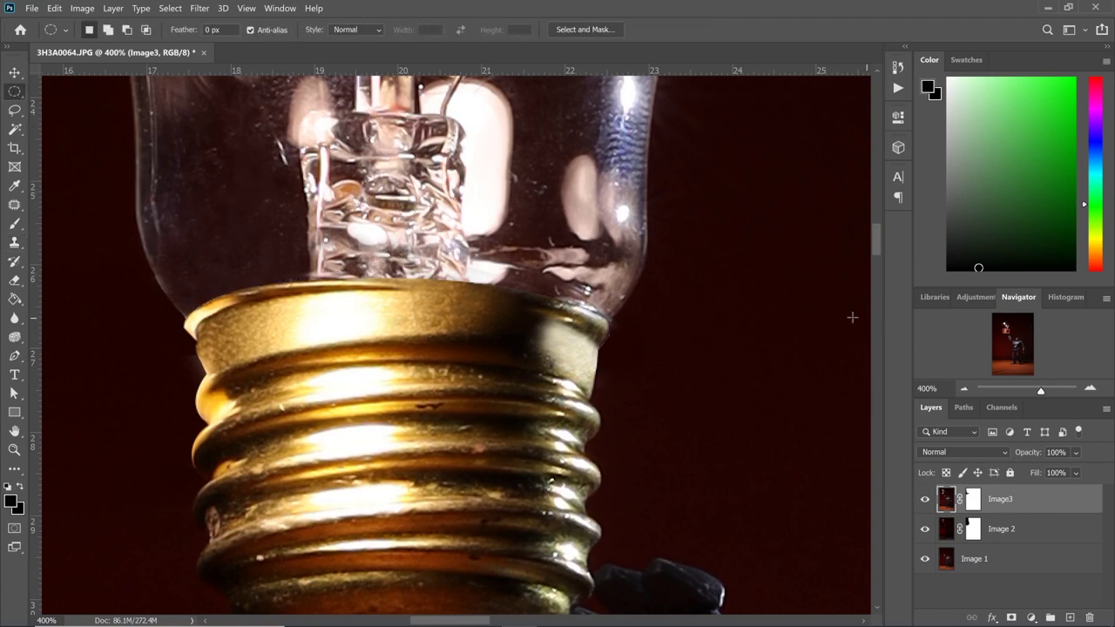
Step: Examine the retouched bulb and robot in the whole composite, comparing the picture with Image3 hidden and shown
left_click(963, 388)
left_click(963, 389)
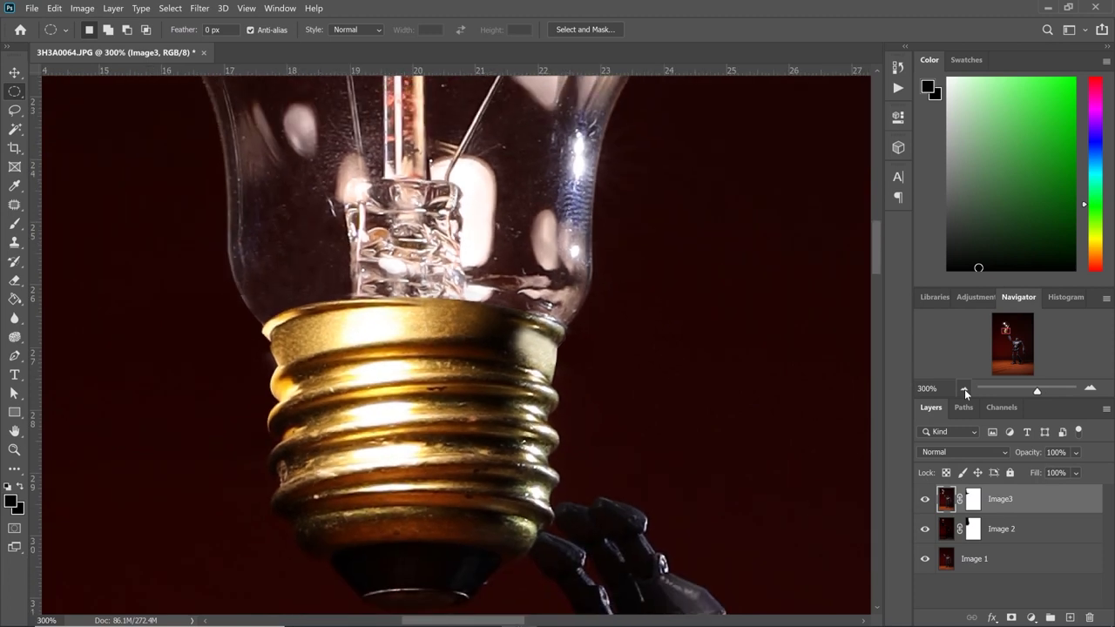
left_click(963, 388)
left_click(964, 390)
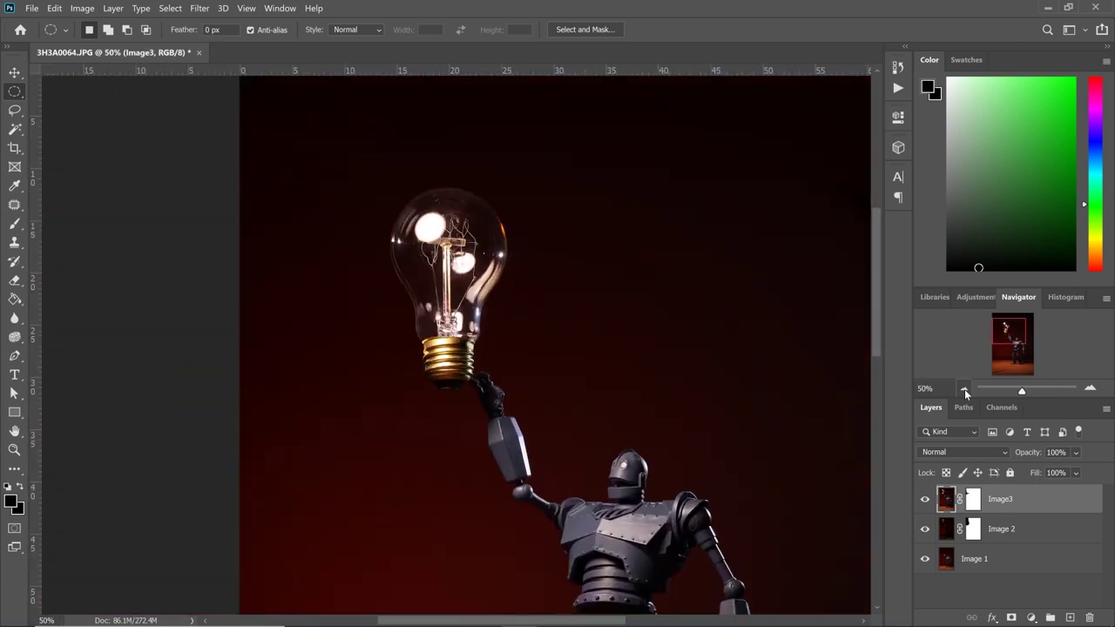
left_click(964, 389)
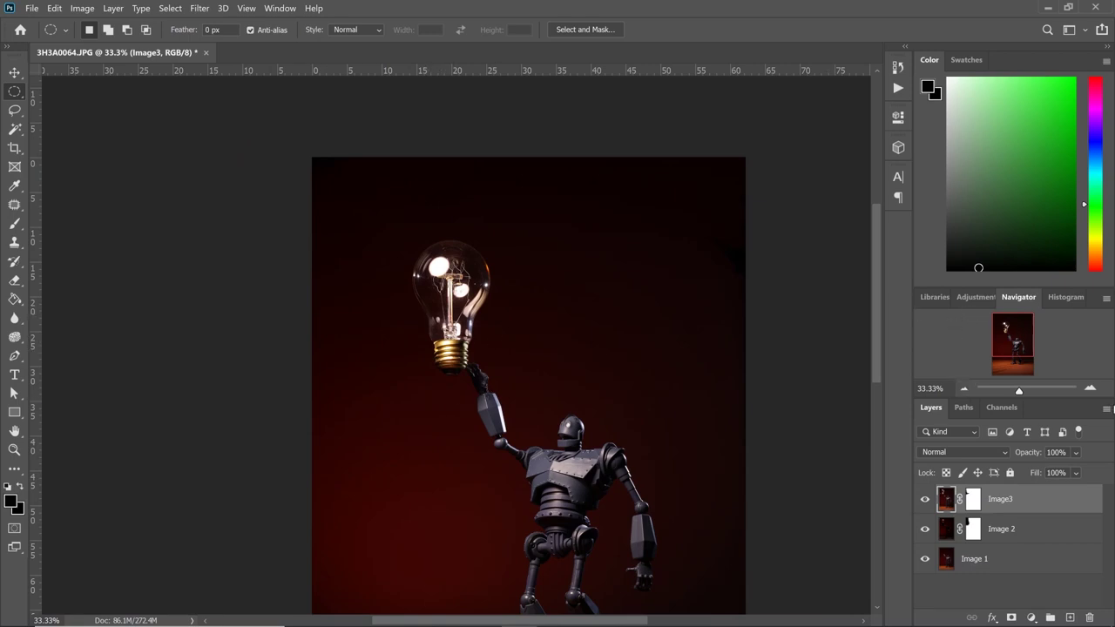
left_click(1090, 388)
left_click_drag(1009, 340, 1014, 342)
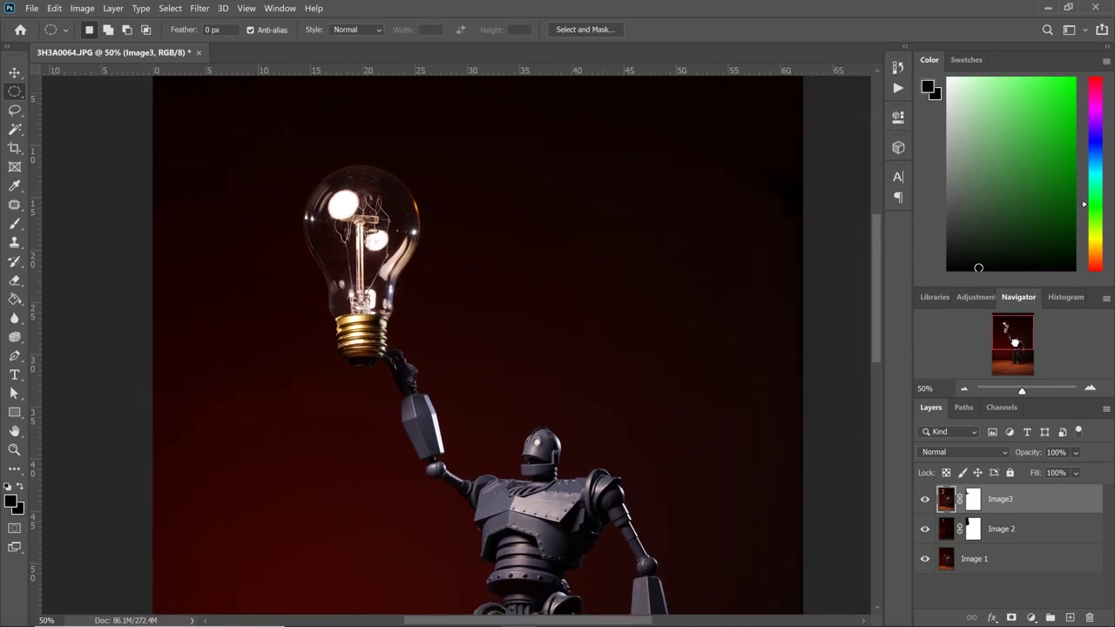
left_click(923, 500)
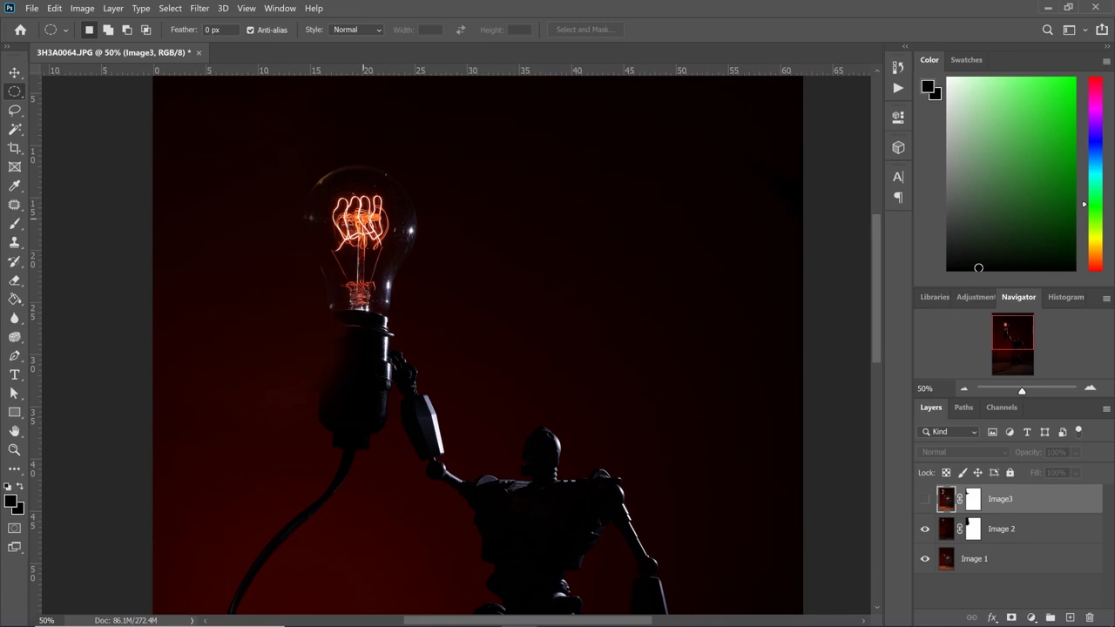
left_click(924, 499)
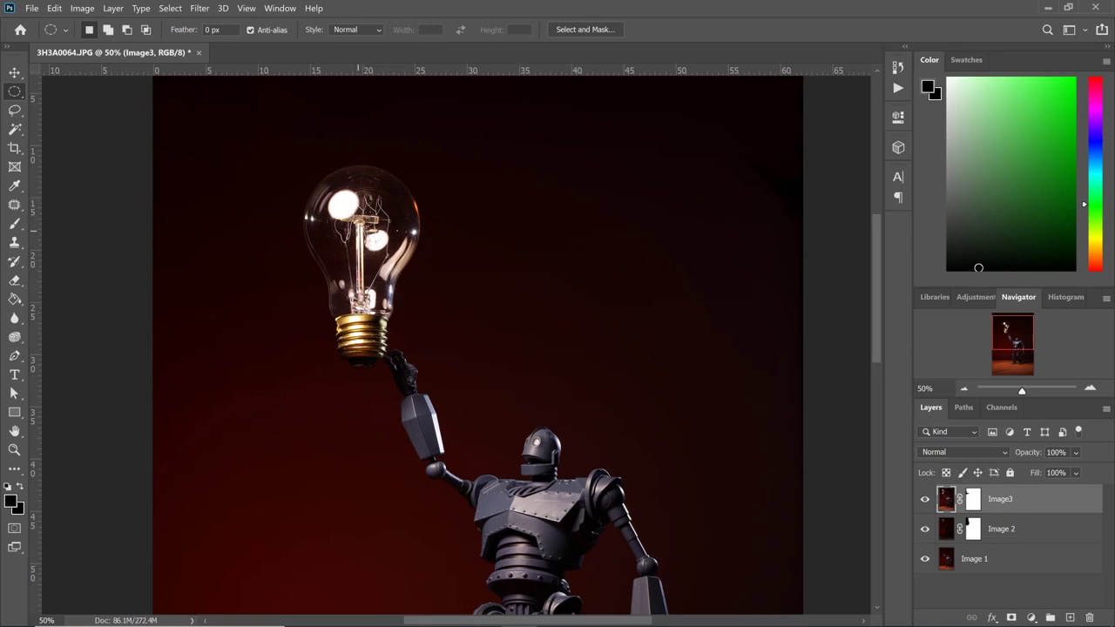
Step: Target Image3's layer mask and save the document on the computer as 3H3A0064-R2.psd
left_click(978, 502)
left_click(32, 9)
left_click(75, 159)
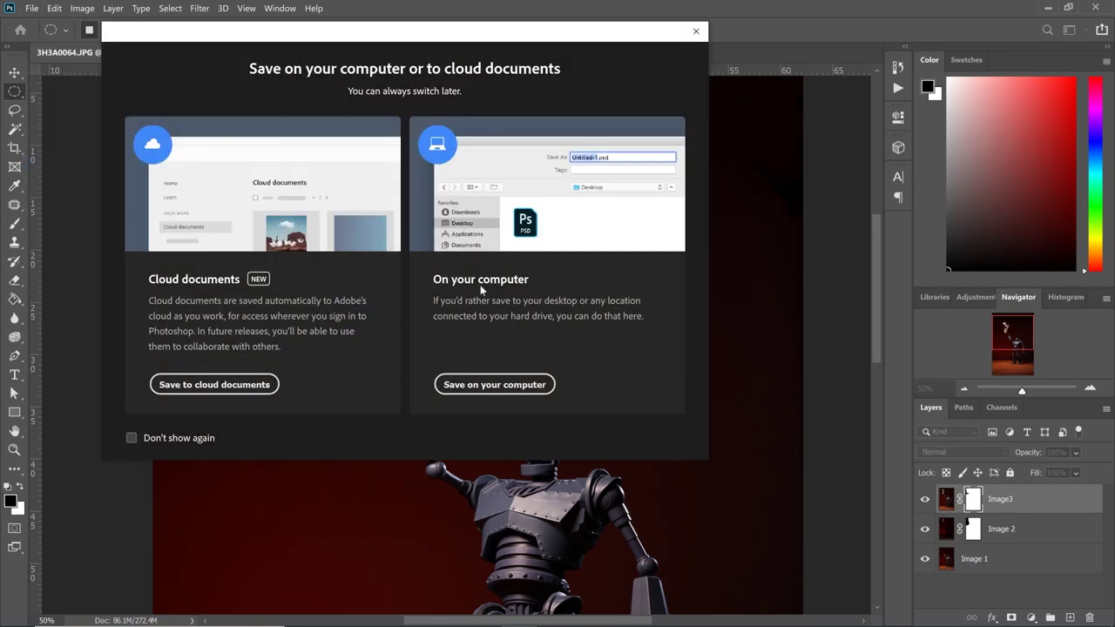
left_click(493, 384)
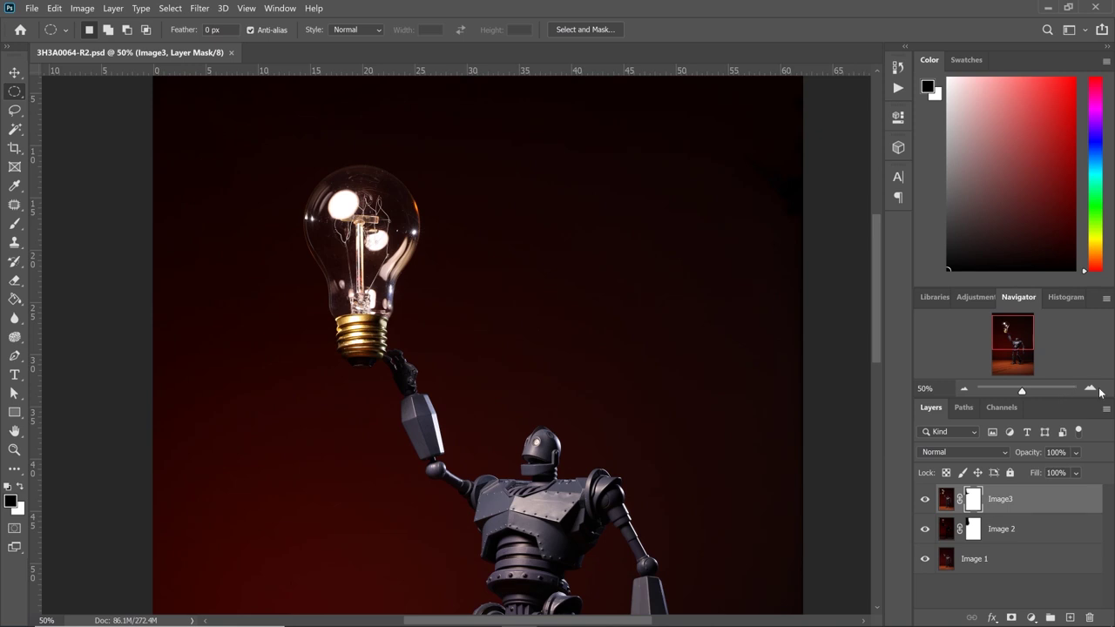
Step: Paint black at 50% brush opacity on Image3's mask over the bulb's round reflections to reveal the glowing filament from Image 2
left_click(1089, 389)
left_click_drag(1009, 335, 1006, 330)
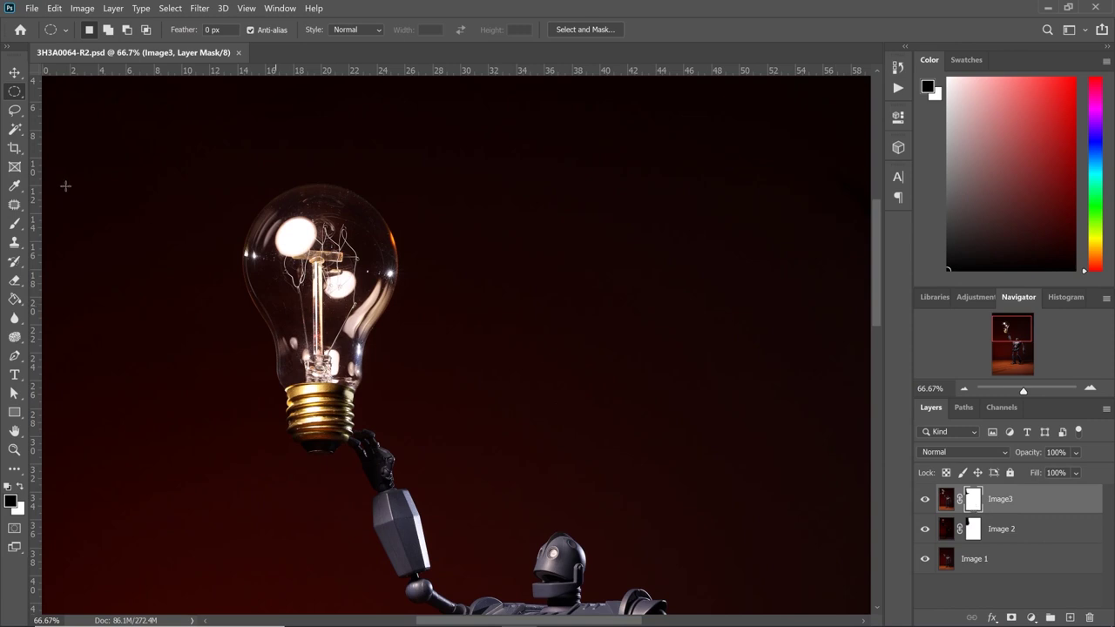
left_click(14, 225)
left_click(52, 223)
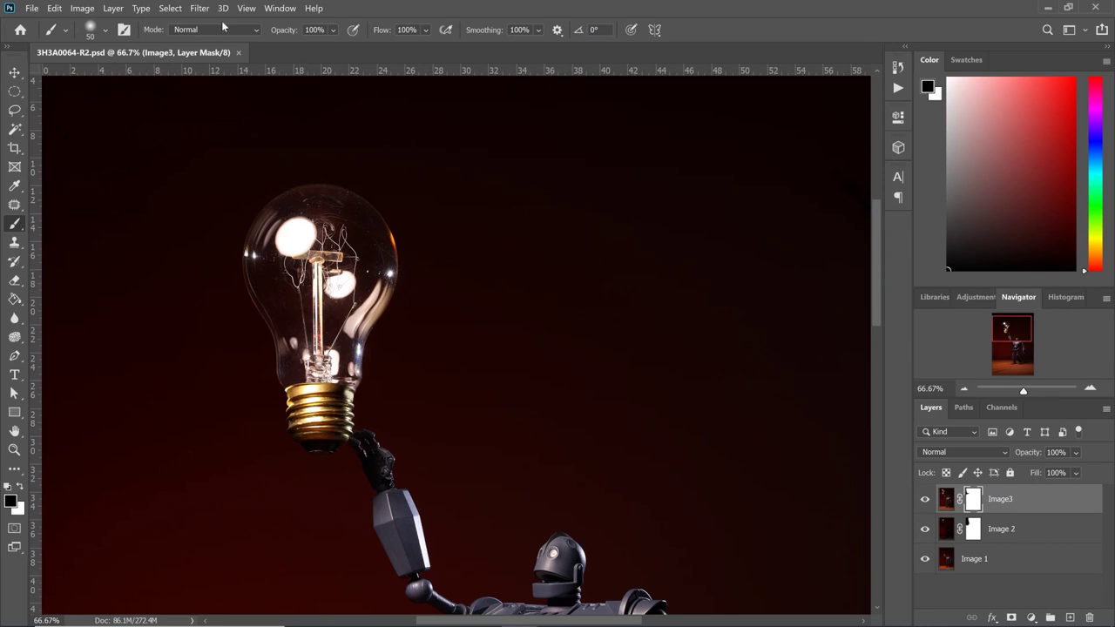
left_click(314, 30)
type("50")
key("Return")
key("bracketright")
key("bracketright")
key("bracketright")
mouse_move(296, 228)
left_mouse_down()
mouse_move(347, 261)
mouse_move(349, 287)
left_mouse_up()
mouse_move(321, 252)
left_mouse_down()
mouse_move(295, 235)
mouse_move(308, 234)
mouse_move(300, 240)
mouse_move(293, 228)
mouse_move(301, 220)
mouse_move(277, 246)
mouse_move(294, 229)
mouse_move(346, 293)
left_mouse_up()
Step: Paint black at 50% brush opacity on Image3's mask over the remaining round reflection and down the glass stem to reveal Image 2
key("bracketleft")
key("bracketleft")
key("bracketleft")
key("bracketleft")
key("bracketleft")
key("bracketleft")
key("bracketright")
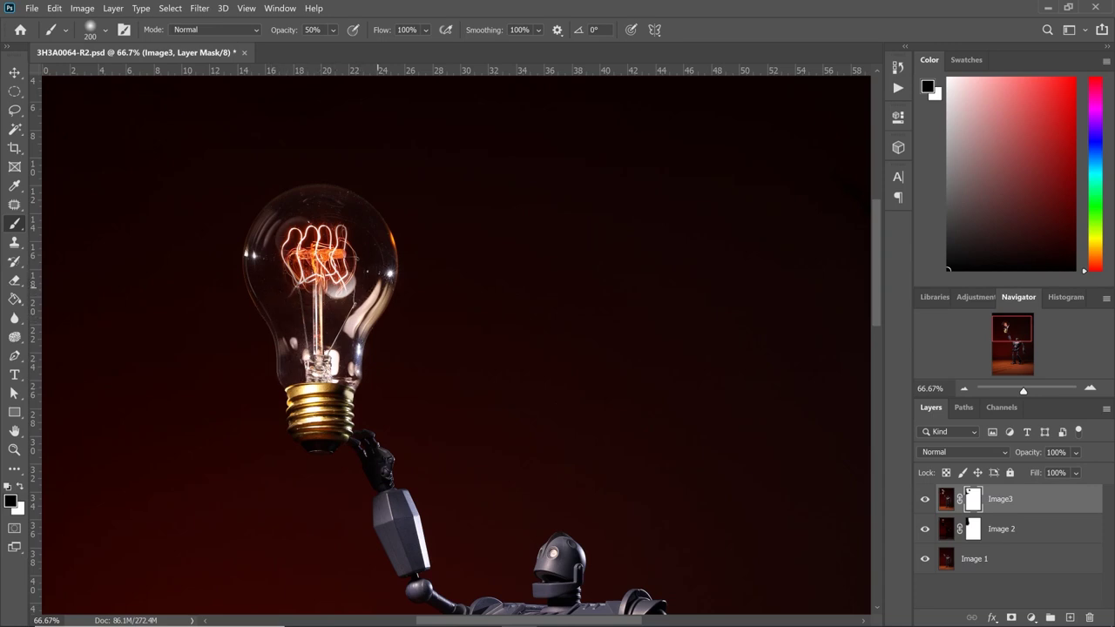
mouse_move(344, 277)
left_mouse_down()
mouse_move(322, 291)
mouse_move(292, 287)
mouse_move(321, 305)
mouse_move(318, 344)
mouse_move(300, 346)
mouse_move(338, 338)
left_mouse_up()
key("bracketleft")
key("bracketleft")
key("bracketleft")
key("bracketleft")
key("bracketleft")
key("bracketleft")
key("bracketleft")
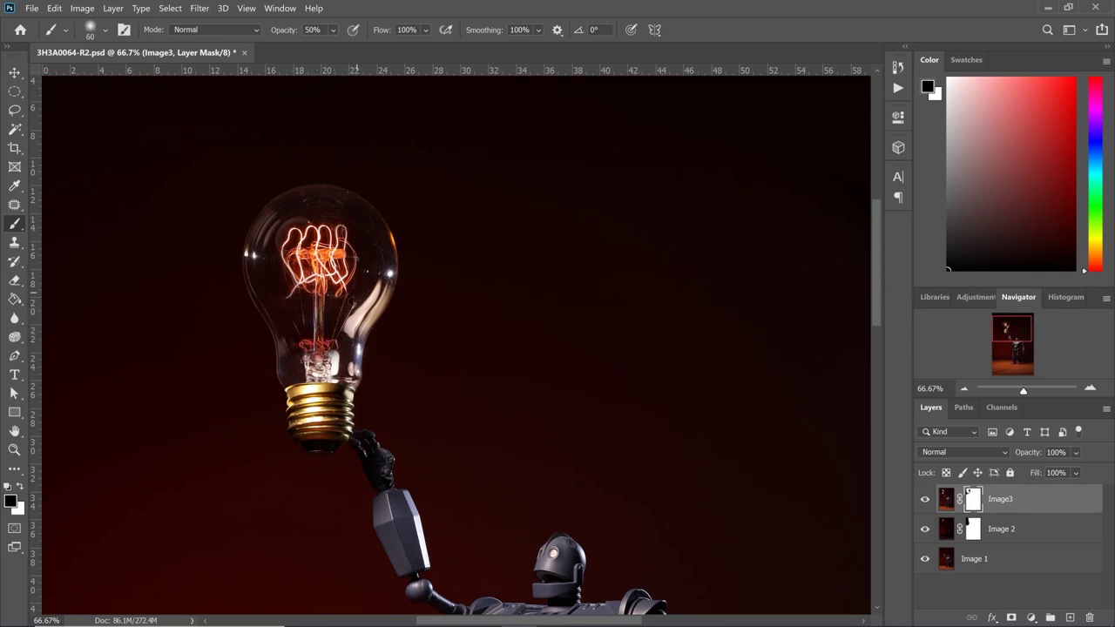
Step: Paint black at 100% brush opacity on Image3's mask around the lower stem to clear the reflections just above the gold base
key("ctrl+1")
key("0")
key("bracketright")
key("bracketright")
key("bracketright")
key("bracketright")
key("bracketright")
key("bracketright")
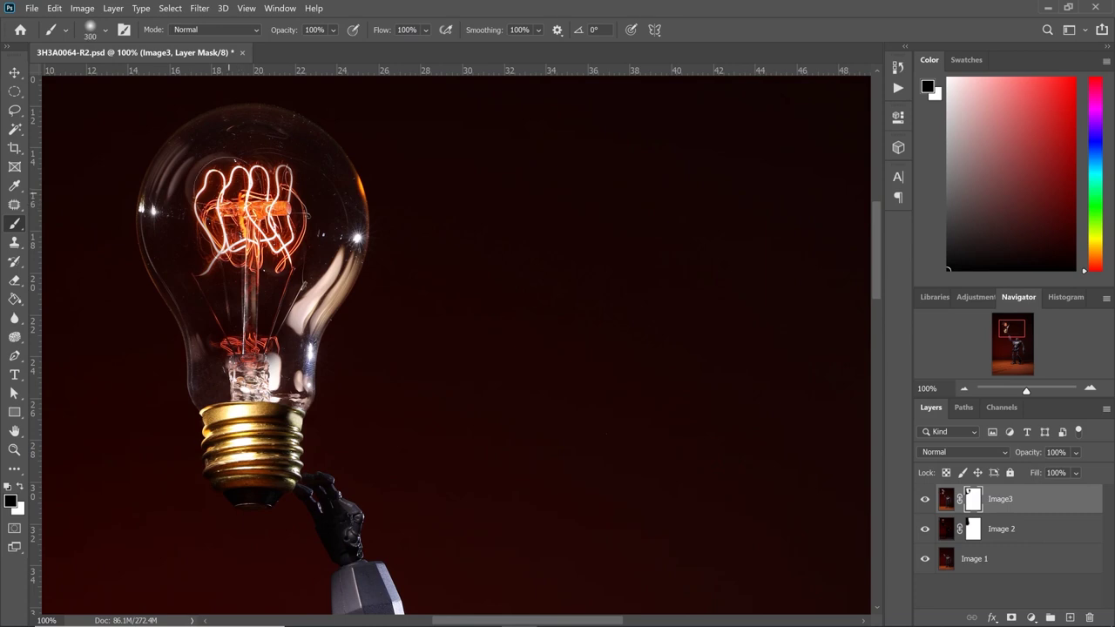
key("bracketleft")
key("bracketleft")
key("bracketleft")
key("bracketleft")
key("bracketleft")
key("bracketleft")
key("bracketright")
key("bracketright")
key("bracketright")
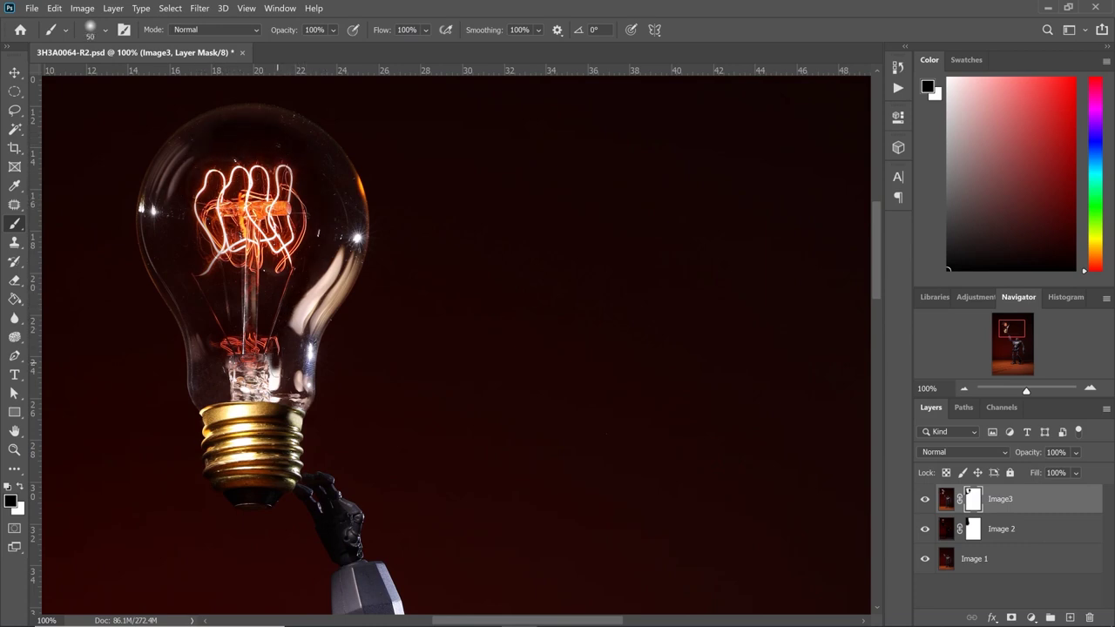
mouse_move(273, 372)
left_mouse_down()
mouse_move(220, 359)
mouse_move(208, 332)
mouse_move(220, 384)
left_mouse_up()
key("bracketright")
key("bracketright")
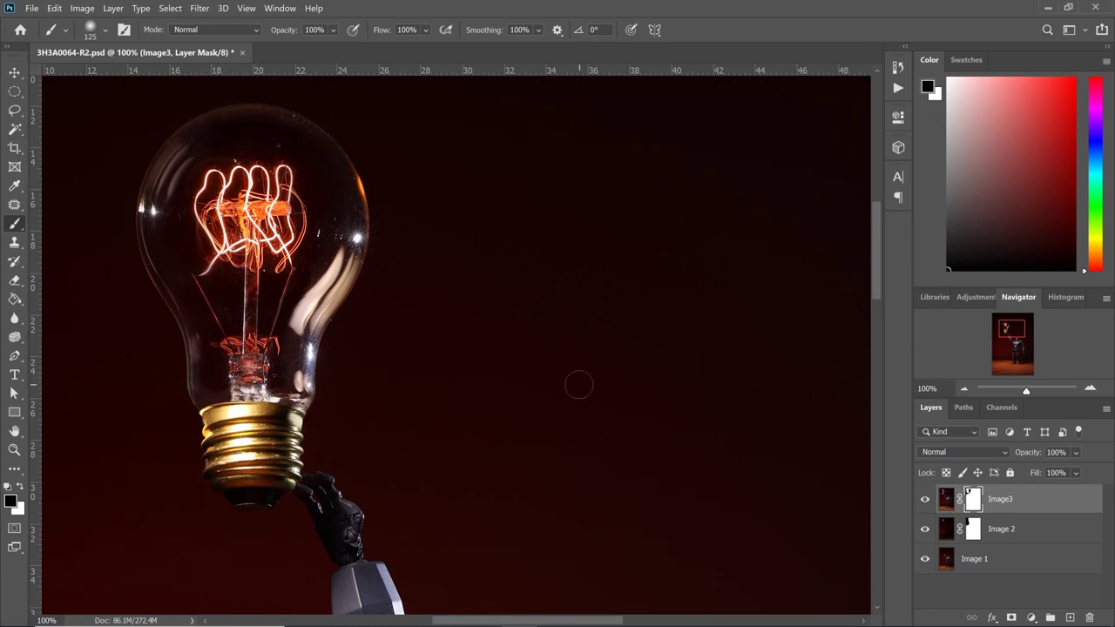
Step: Examine the glowing bulb in the context of the robot composite, then closer up
left_click(963, 389)
left_click(963, 388)
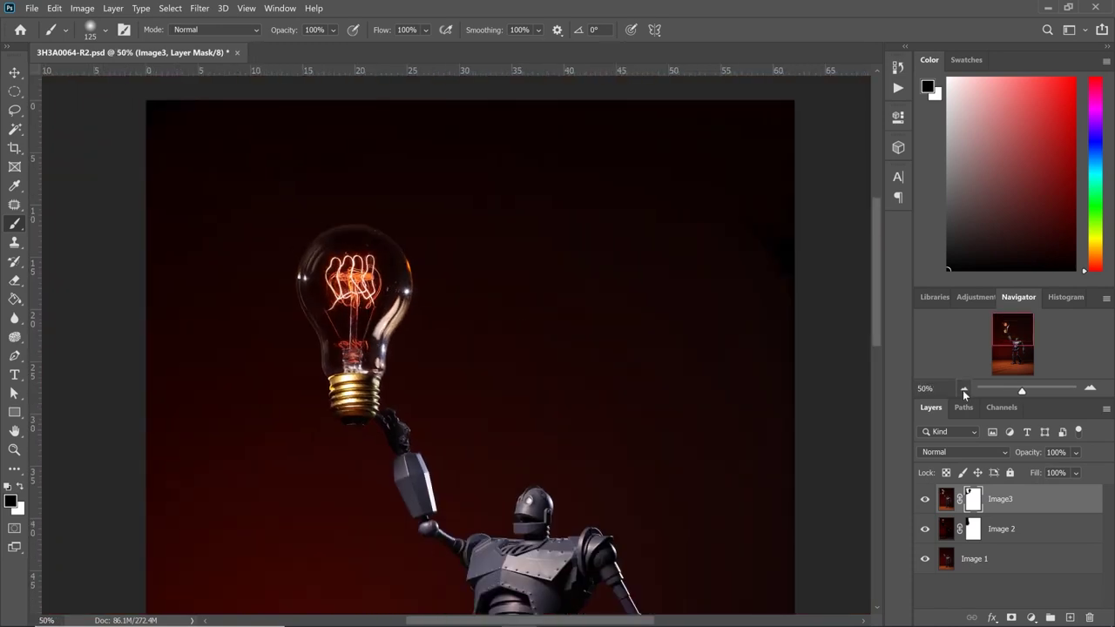
left_click(963, 388)
left_click(963, 388)
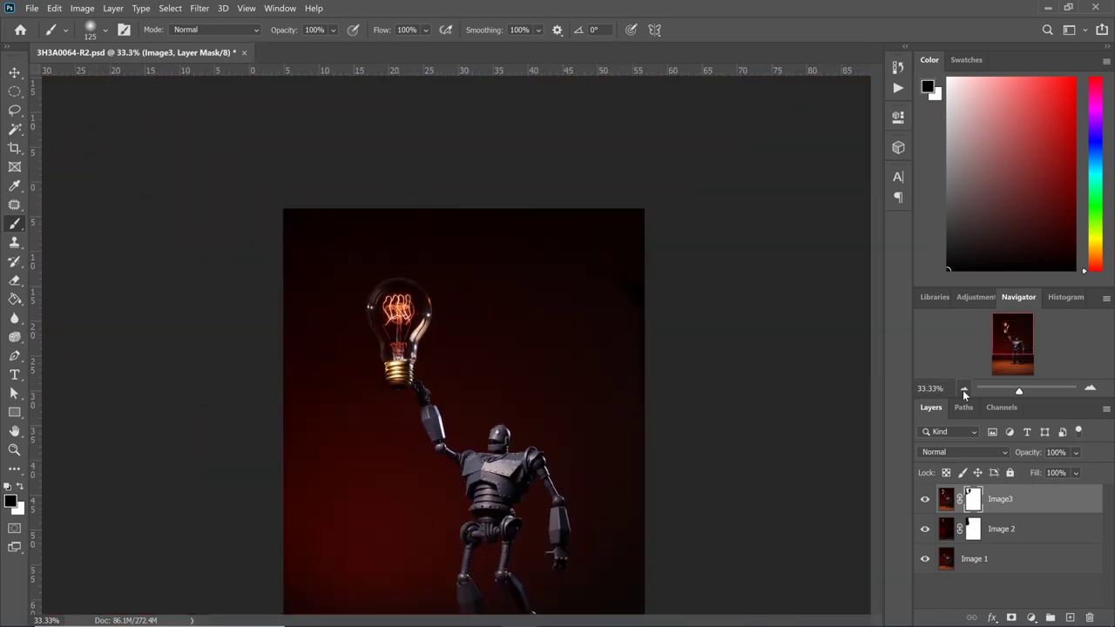
left_click(1090, 388)
left_click(1089, 388)
left_click(1090, 389)
left_click_drag(1010, 342, 1007, 327)
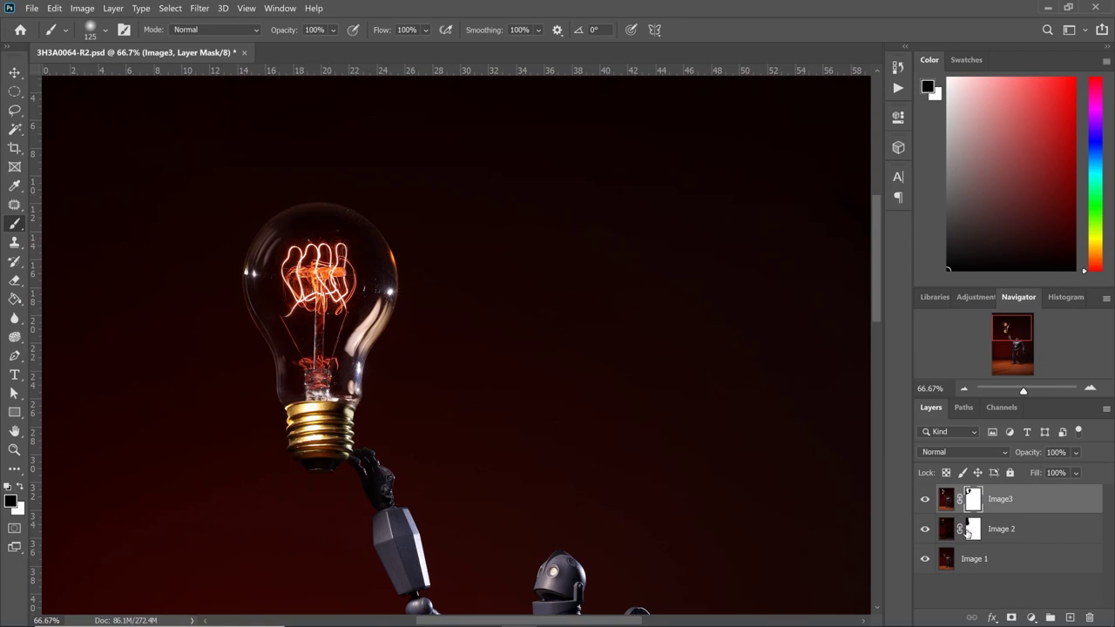
Step: With Image3 hidden, paint black at 100% opacity on Image 2's mask over the glass highlights surrounding the filament
left_click(925, 500)
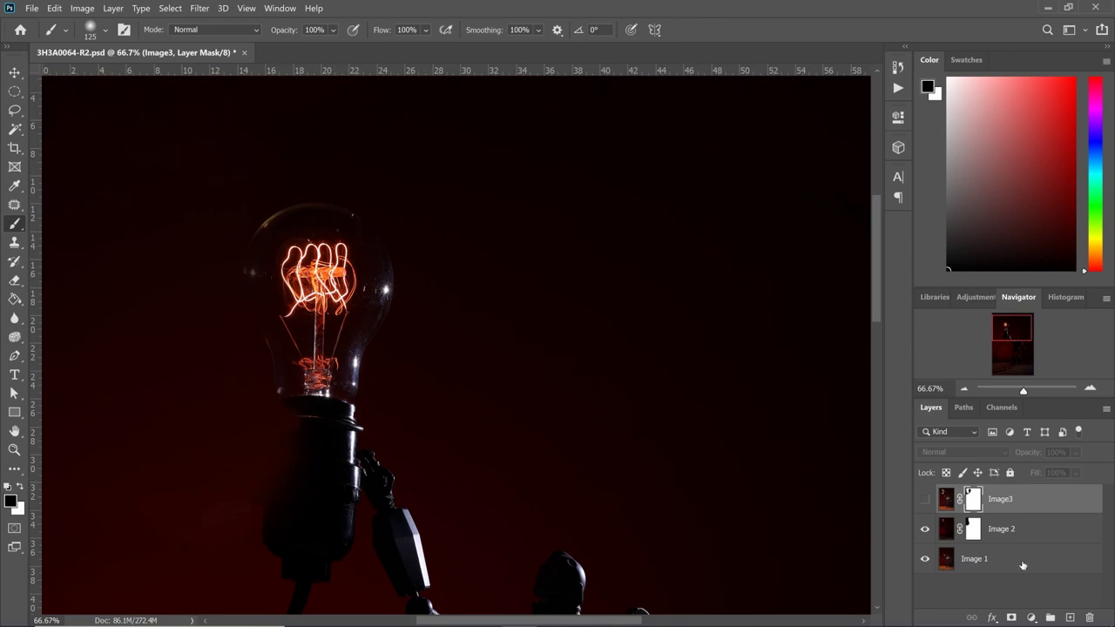
left_click(973, 529)
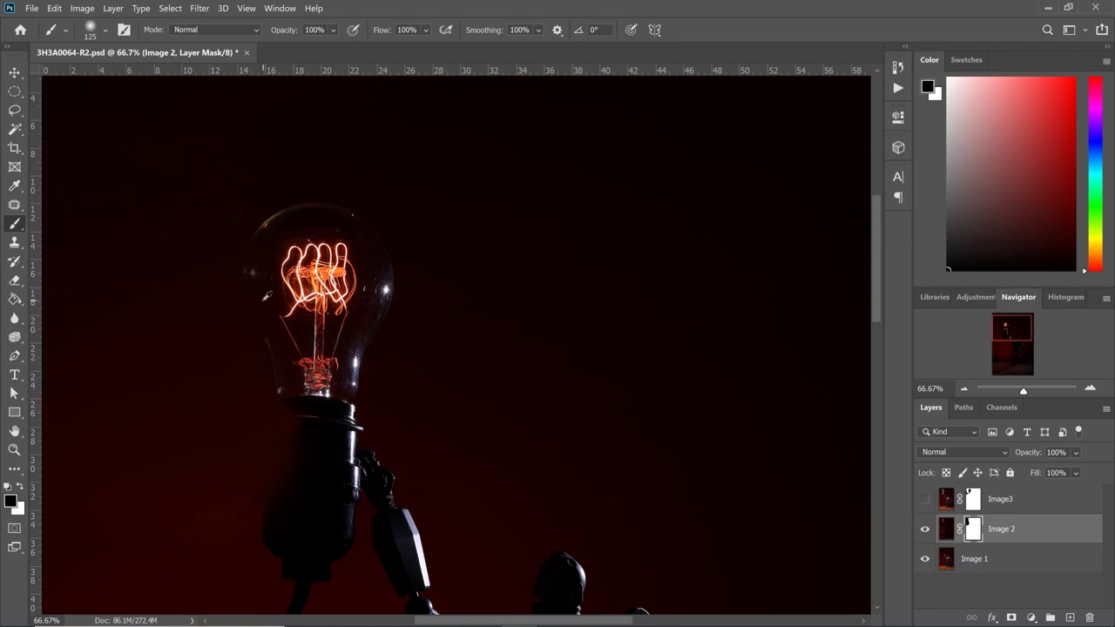
scroll(266, 296, "up", 2)
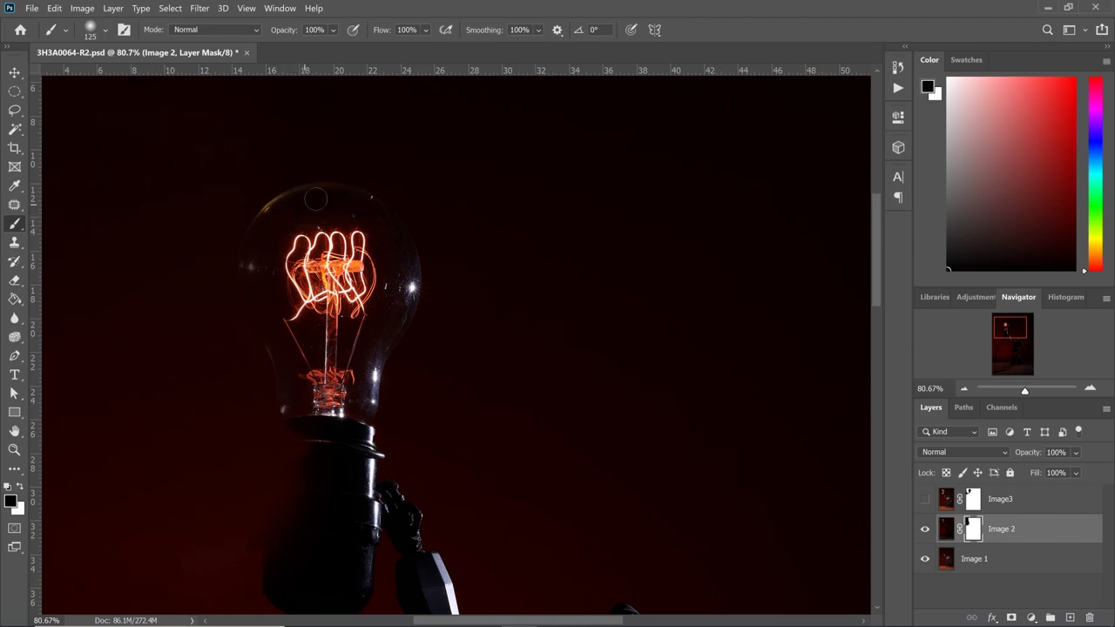
left_click(409, 287)
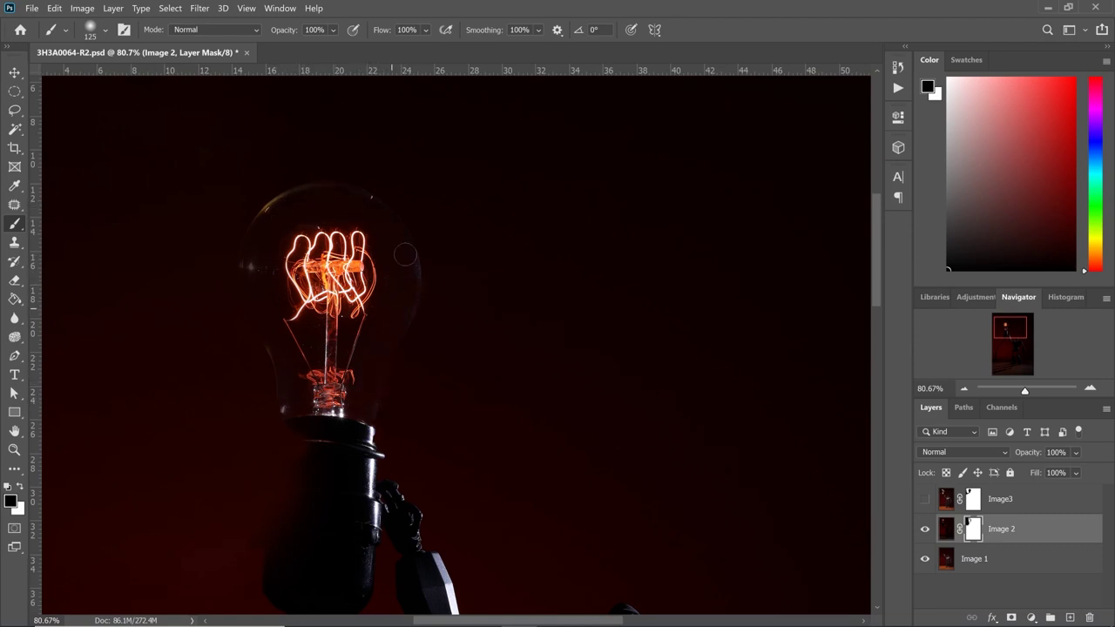
key("bracketleft")
key("bracketleft")
key("bracketleft")
key("bracketright")
key("bracketright")
key("bracketright")
Step: Check Image 2's mask coverage with the red overlay, and show Image3 again to review the composite
key("backslash")
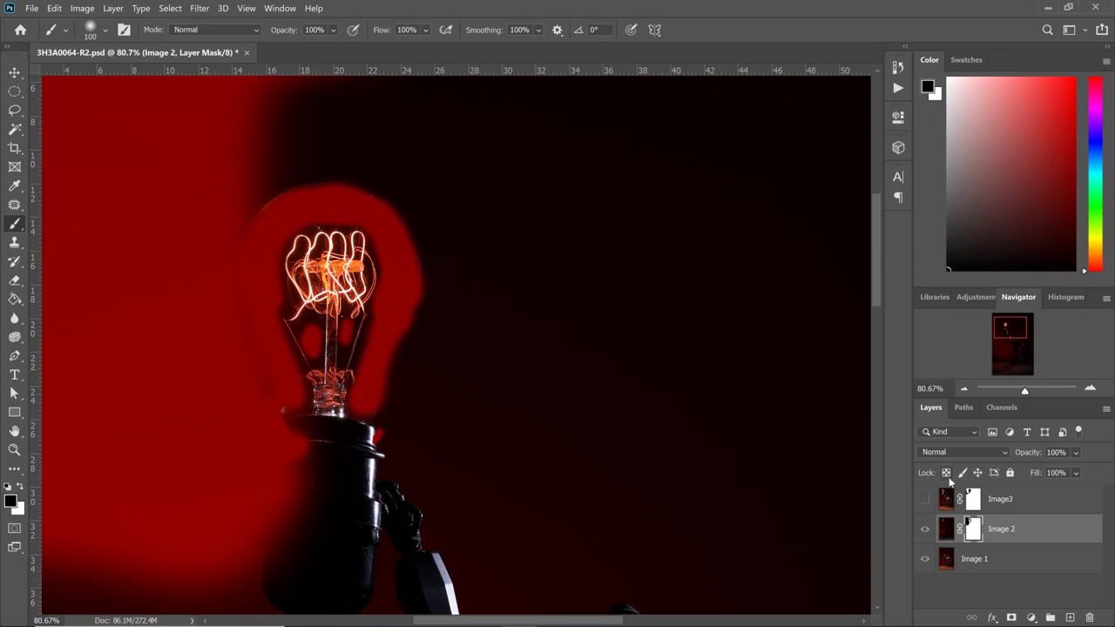
key("backslash")
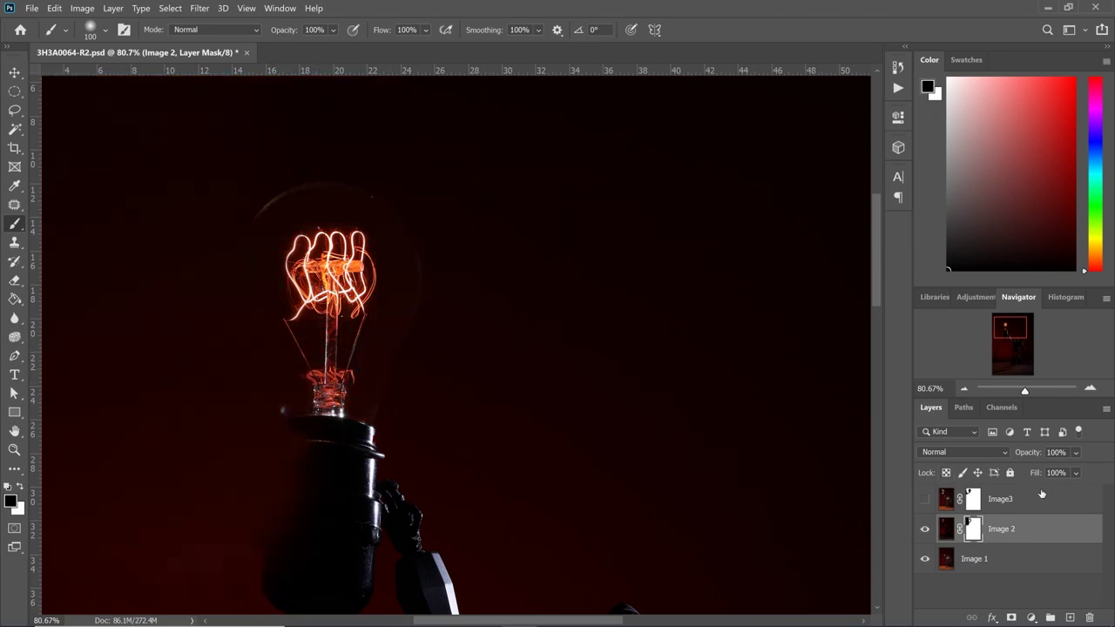
left_click(925, 500)
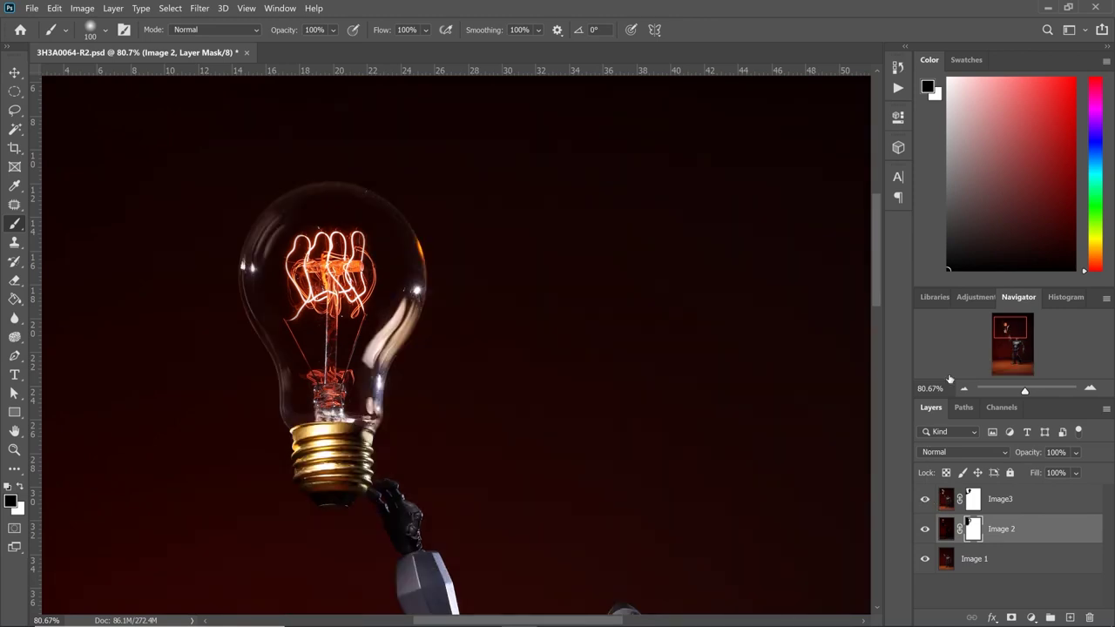
left_click(962, 388)
left_click(963, 388)
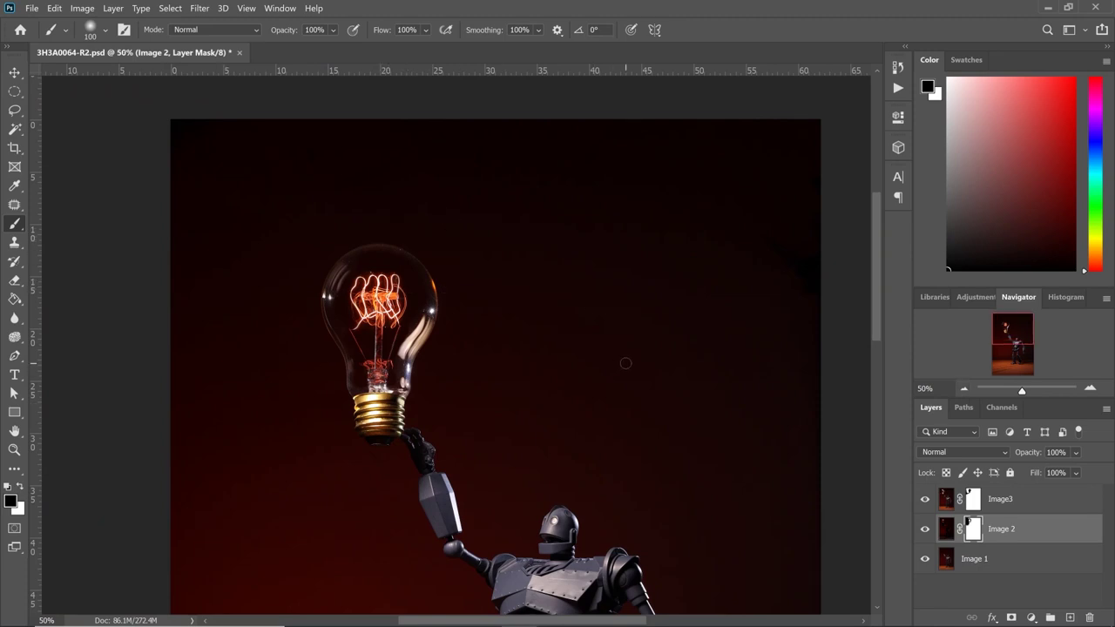
Step: Paint black at 100% opacity on Image3's mask over the bright light spots at the bulb's left glass edge
left_click(1088, 388)
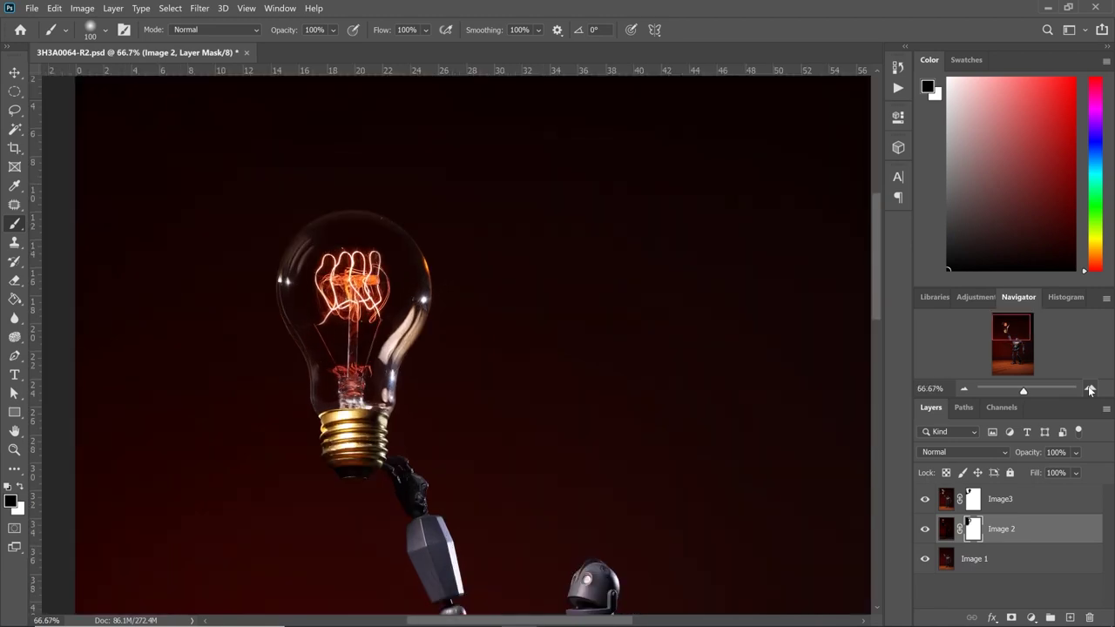
left_click(1088, 389)
left_click(1088, 388)
left_click_drag(1009, 328, 1005, 325)
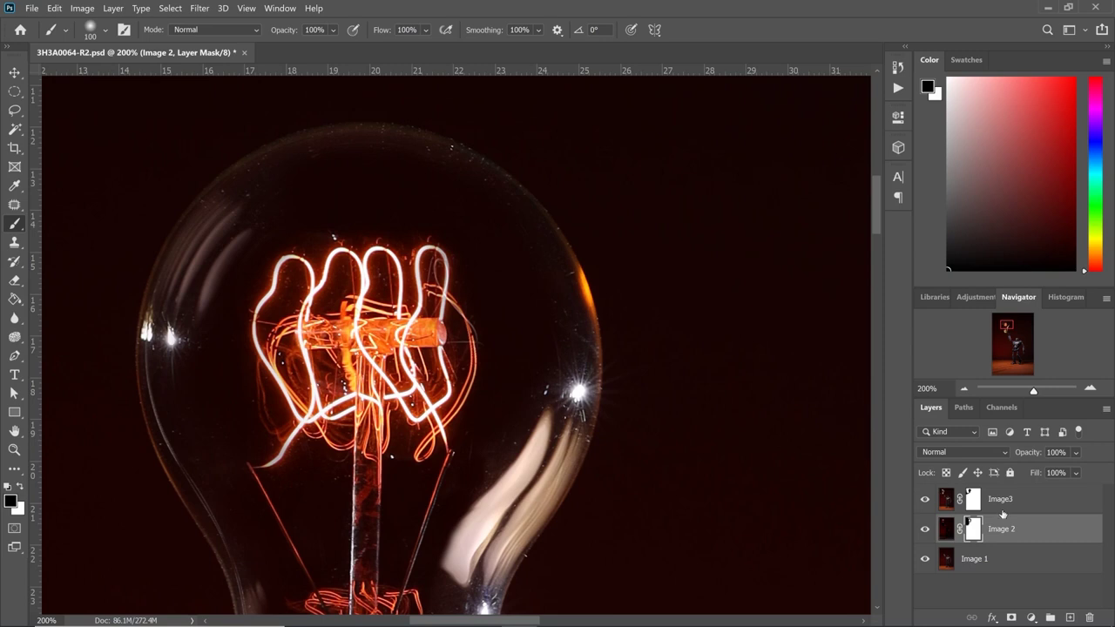
left_click(973, 500)
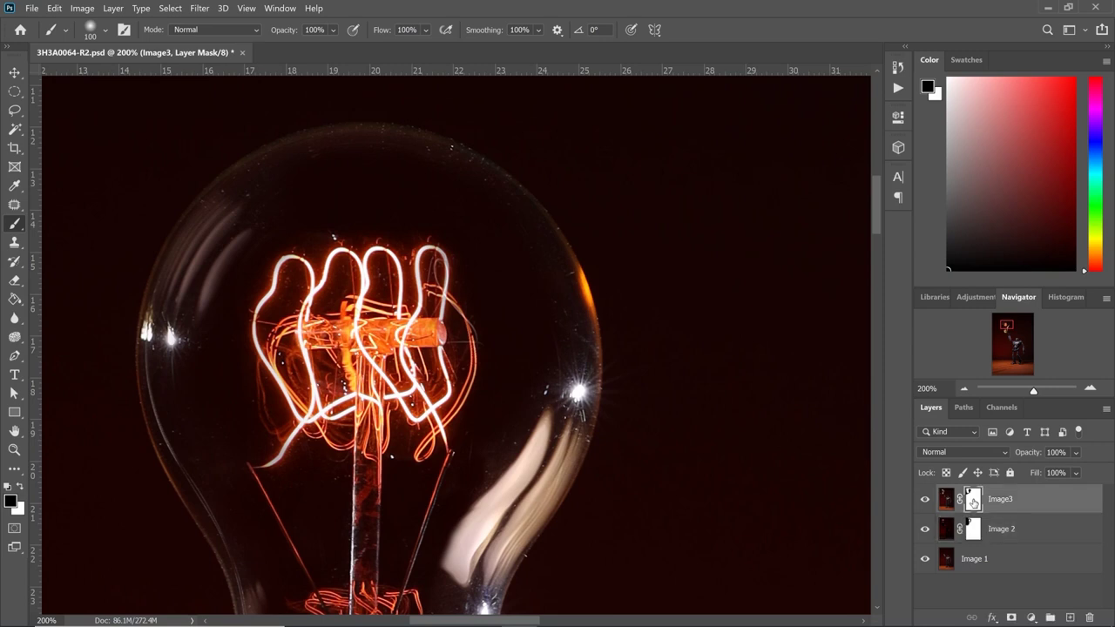
key("bracketleft")
key("bracketleft")
key("bracketleft")
key("bracketleft")
key("bracketleft")
key("bracketleft")
mouse_move(171, 333)
left_mouse_down()
mouse_move(189, 371)
mouse_move(214, 248)
mouse_move(171, 384)
mouse_move(175, 335)
left_mouse_up()
key("bracketright")
key("bracketright")
key("bracketright")
key("bracketright")
key("bracketright")
key("bracketleft")
key("bracketleft")
key("bracketleft")
key("bracketleft")
key("bracketleft")
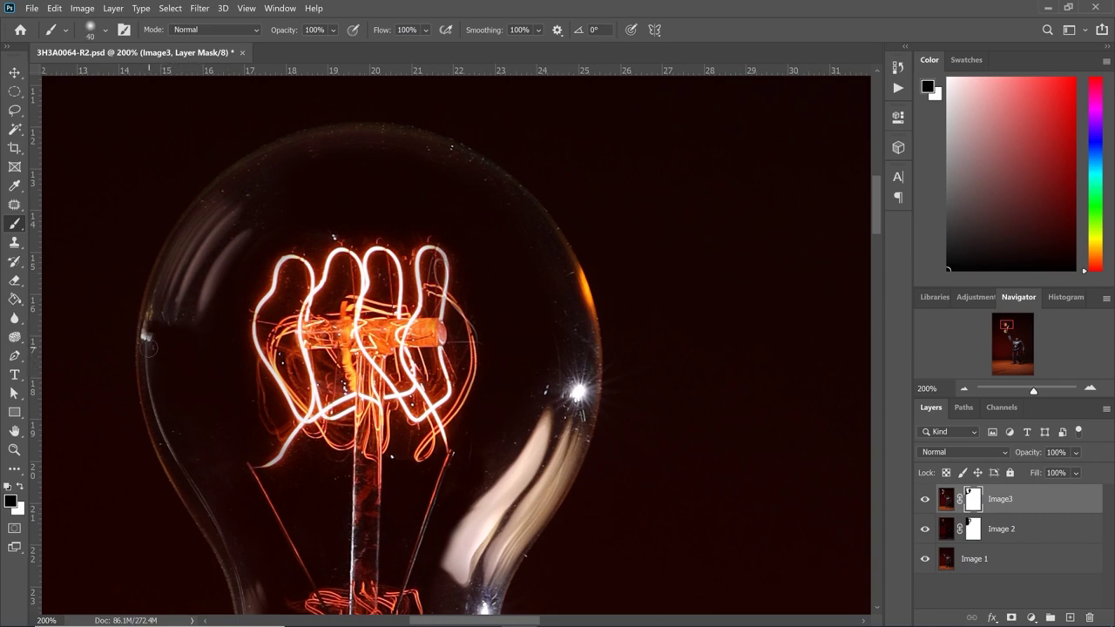
Step: Soften the remaining left-edge highlight and remove the right-edge starburst by painting black at 52% opacity on Image3's mask
key("5")
key("2")
left_click_drag(149, 324, 150, 354)
key("bracketright")
key("bracketright")
key("bracketright")
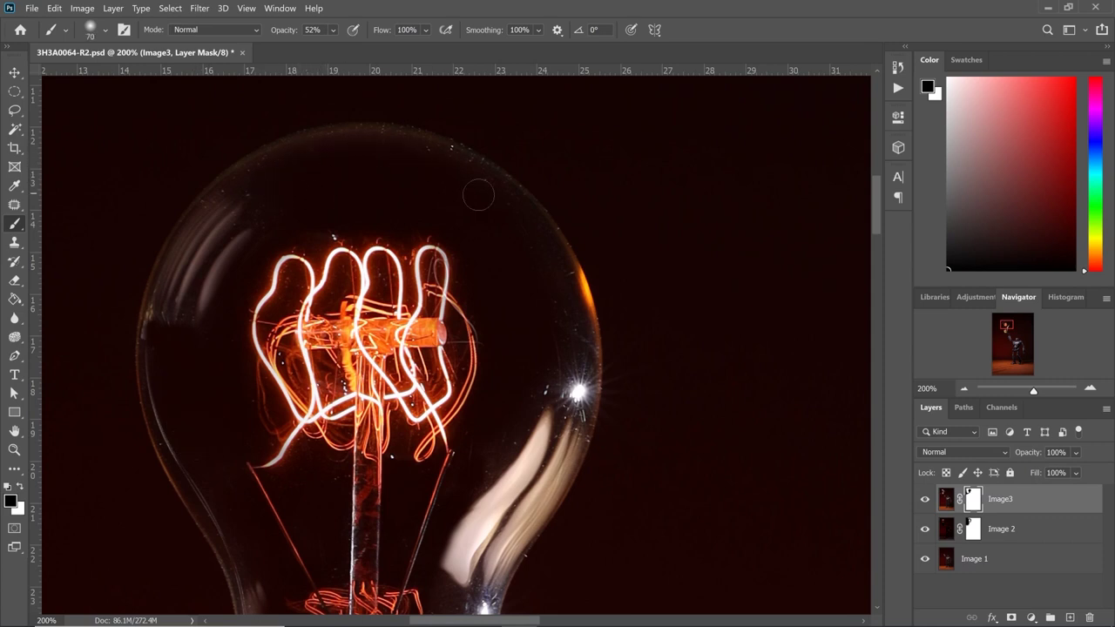
mouse_move(564, 374)
left_mouse_down()
mouse_move(578, 388)
mouse_move(546, 384)
mouse_move(572, 350)
left_mouse_up()
Step: With the red mask overlay shown, paint black at 100% opacity on Image3's mask along the inner left glass and lower neck
key("0")
key("bracketleft")
key("bracketleft")
key("bracketleft")
key("backslash")
left_click_drag(228, 457, 216, 489)
key("bracketright")
key("bracketright")
mouse_move(189, 424)
left_mouse_down()
mouse_move(229, 483)
mouse_move(257, 573)
left_mouse_up()
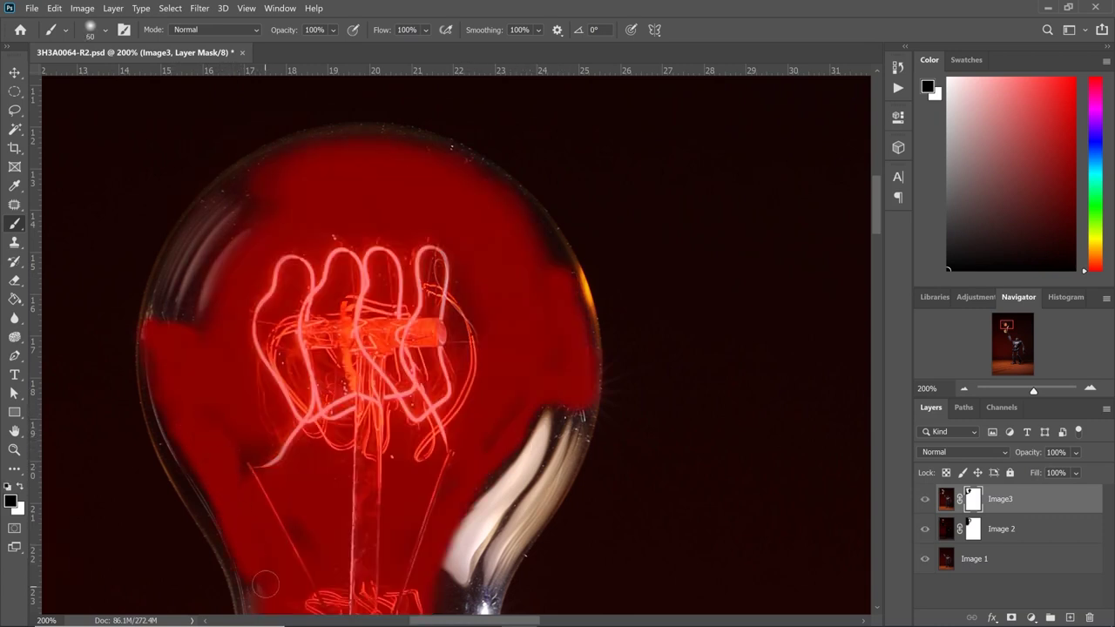
scroll(389, 571, "down", 1)
scroll(444, 571, "down", 1)
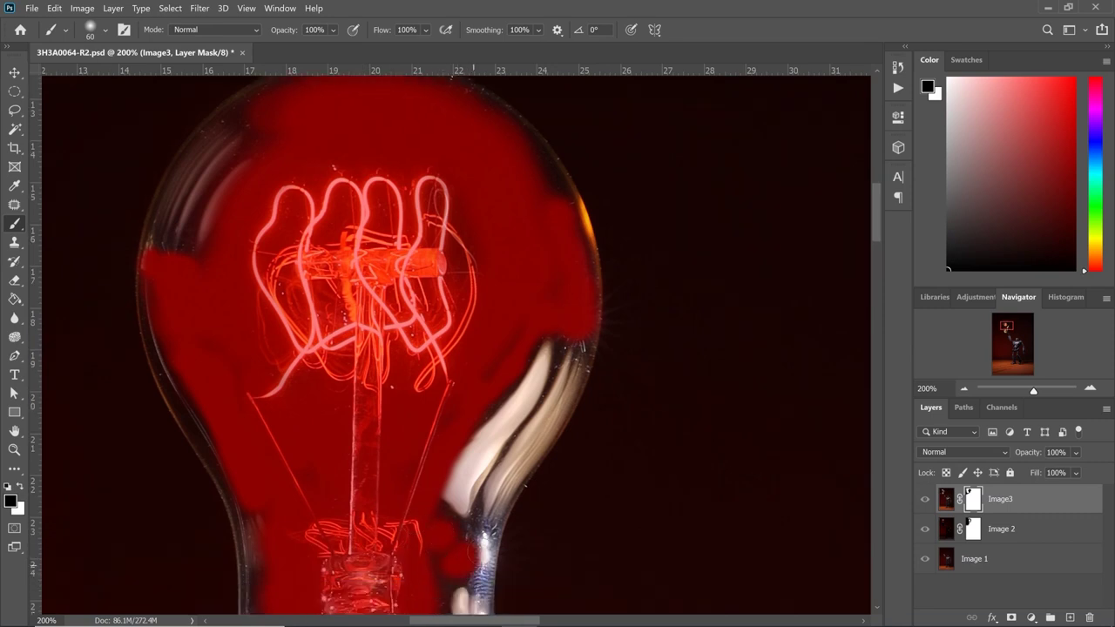
key("backslash")
Step: Paint black with a small brush on Image3's mask over the pale reflections inside the bulb's neck, right of the stem
scroll(463, 467, "down", 3)
key("bracketleft")
key("bracketleft")
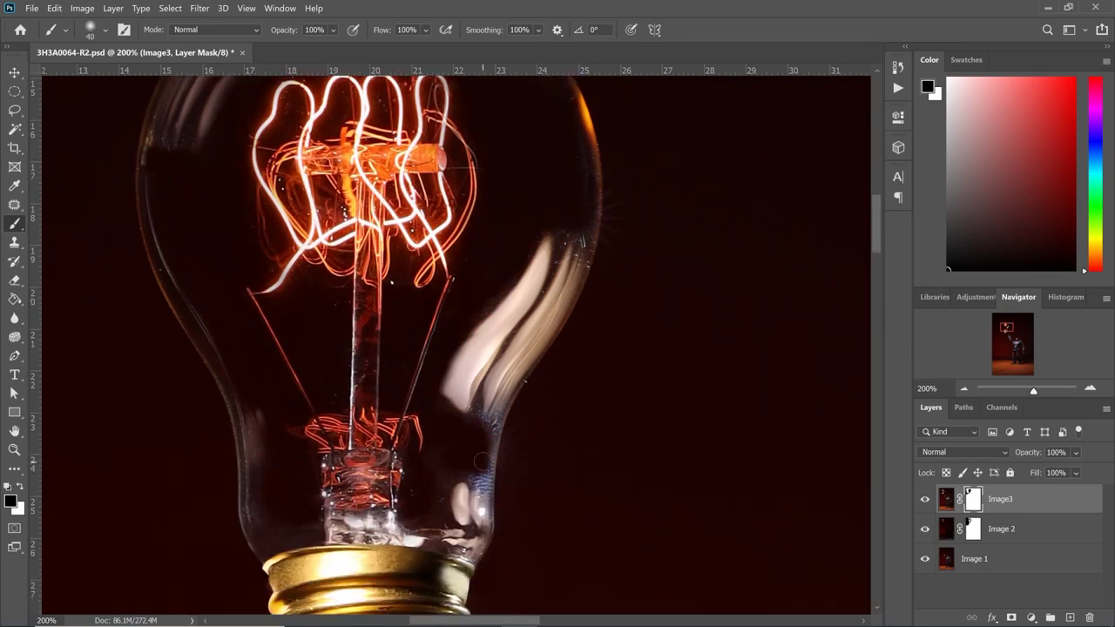
key("bracketleft")
key("bracketleft")
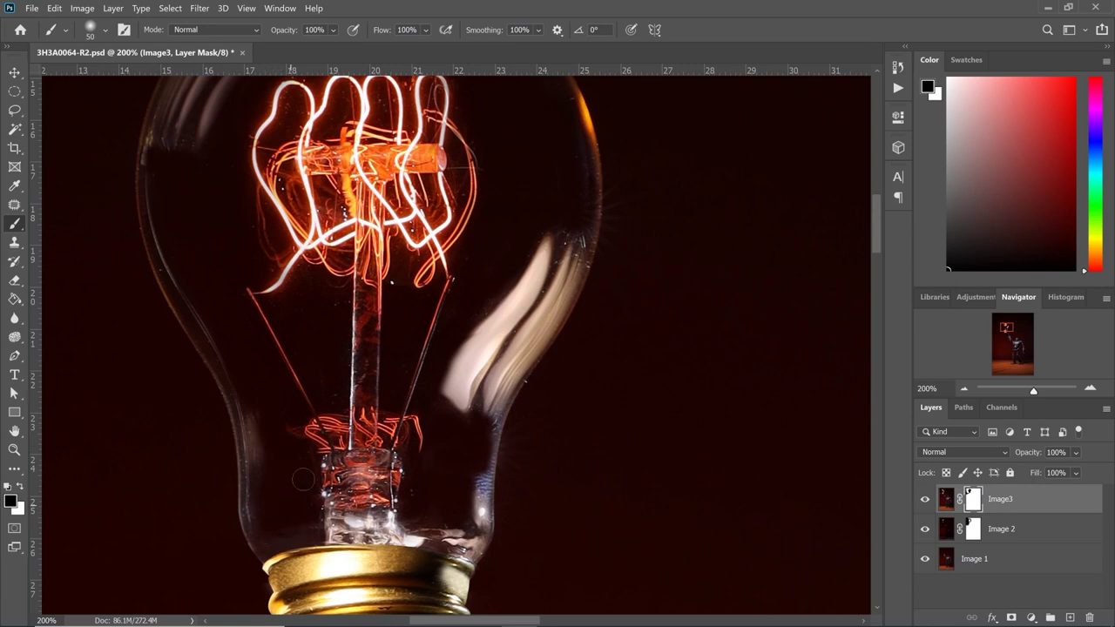
Step: With Image3 hidden, paint black on Image 2's mask over the leftover glare along the bulb's right edge and neck
scroll(383, 410, "up", 4)
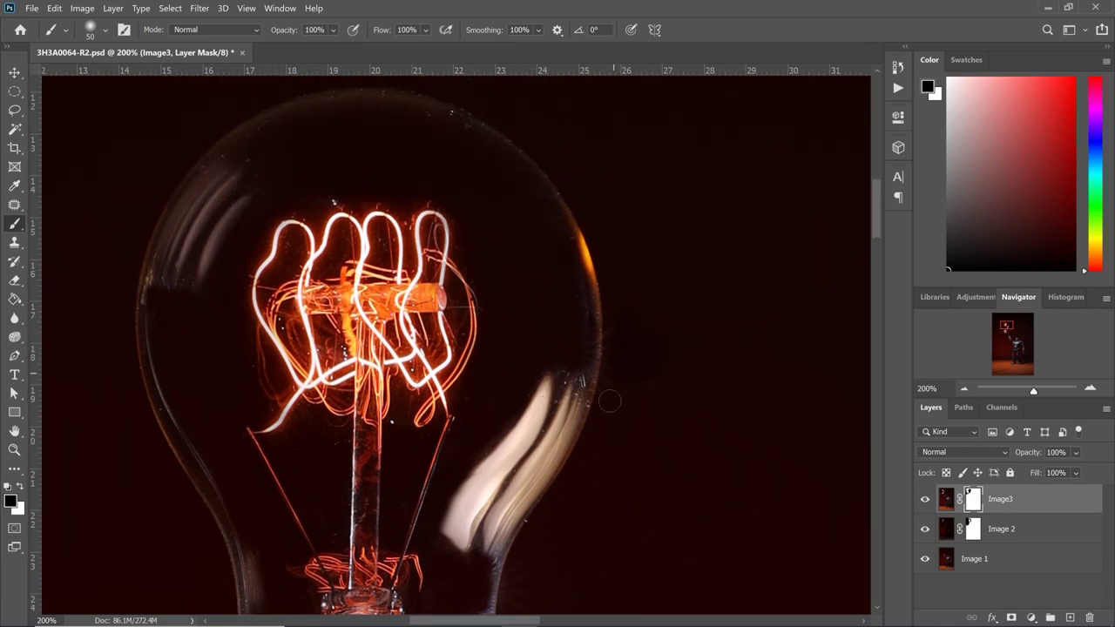
key("ctrl+comma")
key("alt+bracketleft")
key("bracketright")
key("bracketright")
key("bracketright")
key("bracketright")
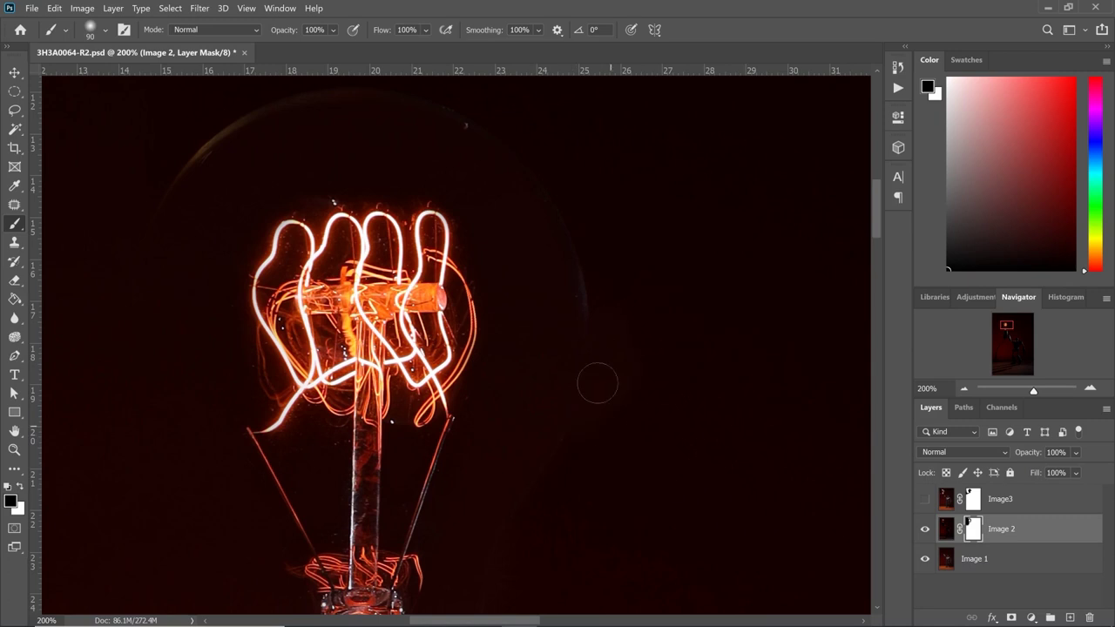
scroll(609, 427, "down", 6)
key("bracketleft")
key("bracketleft")
key("bracketleft")
key("bracketleft")
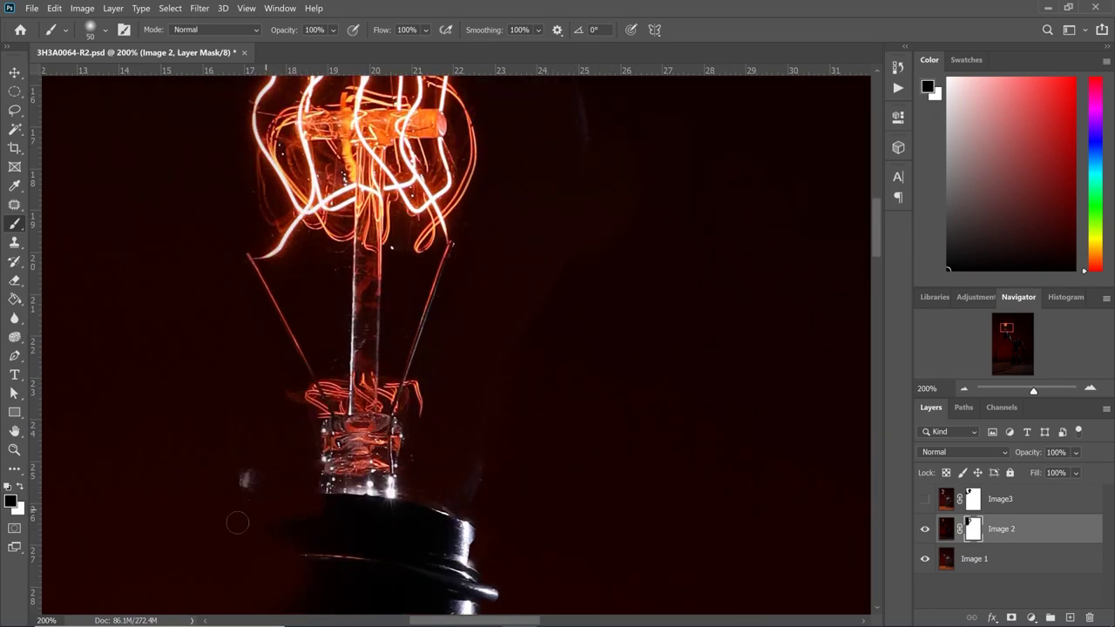
left_click(924, 499)
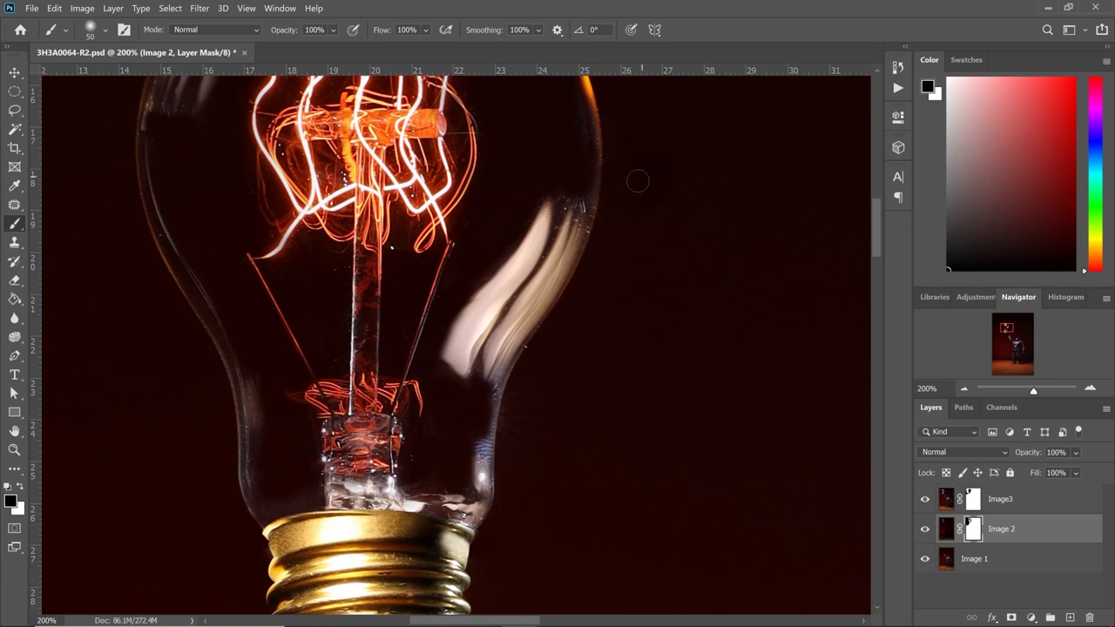
Step: With Image3 hidden, paint black with a 500-pixel brush on Image 2's mask over the background right of the bulb
scroll(640, 187, "up", 1)
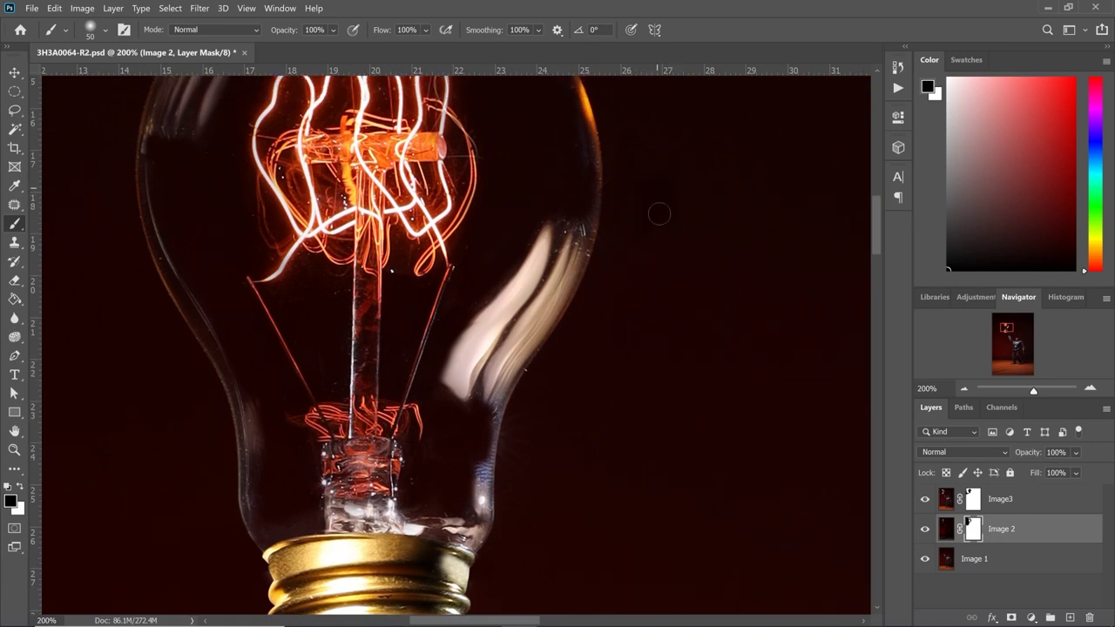
left_click(977, 502)
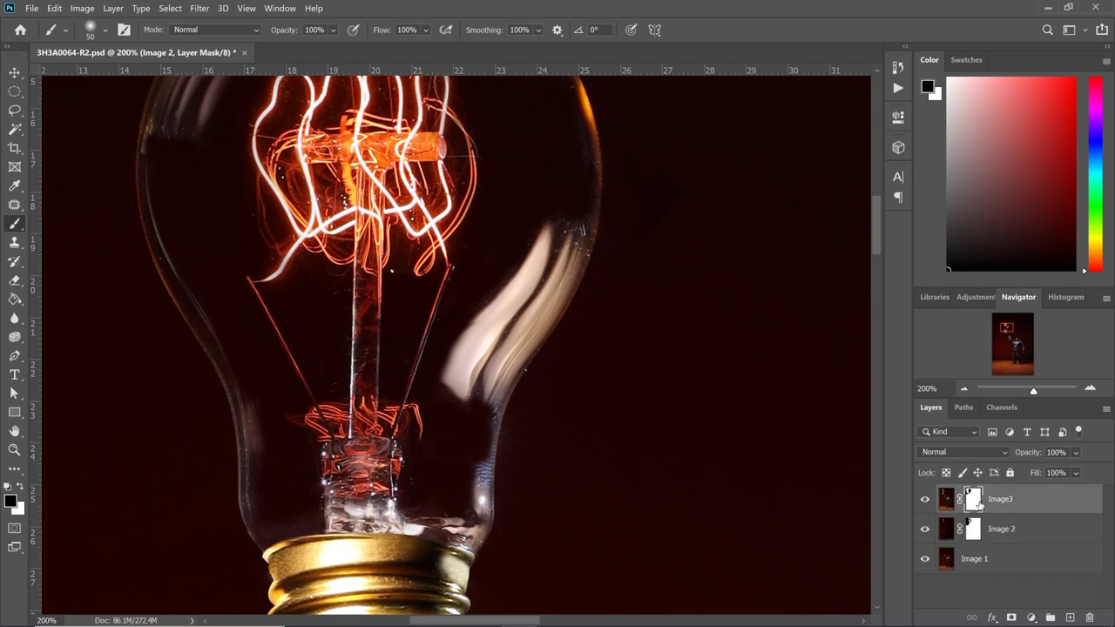
left_click(924, 499)
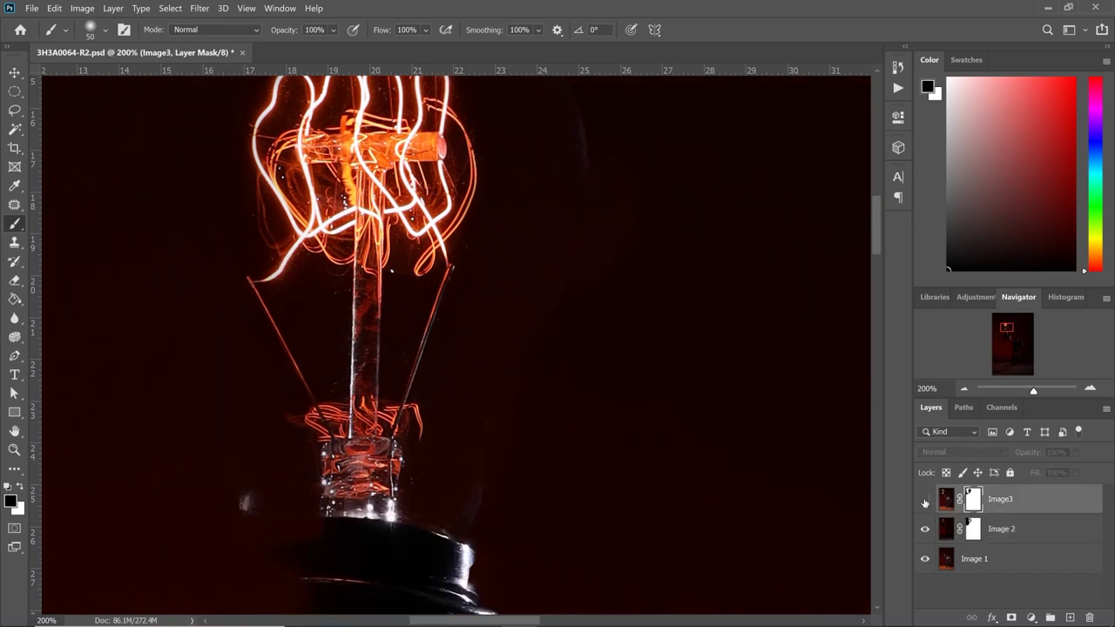
left_click(973, 529)
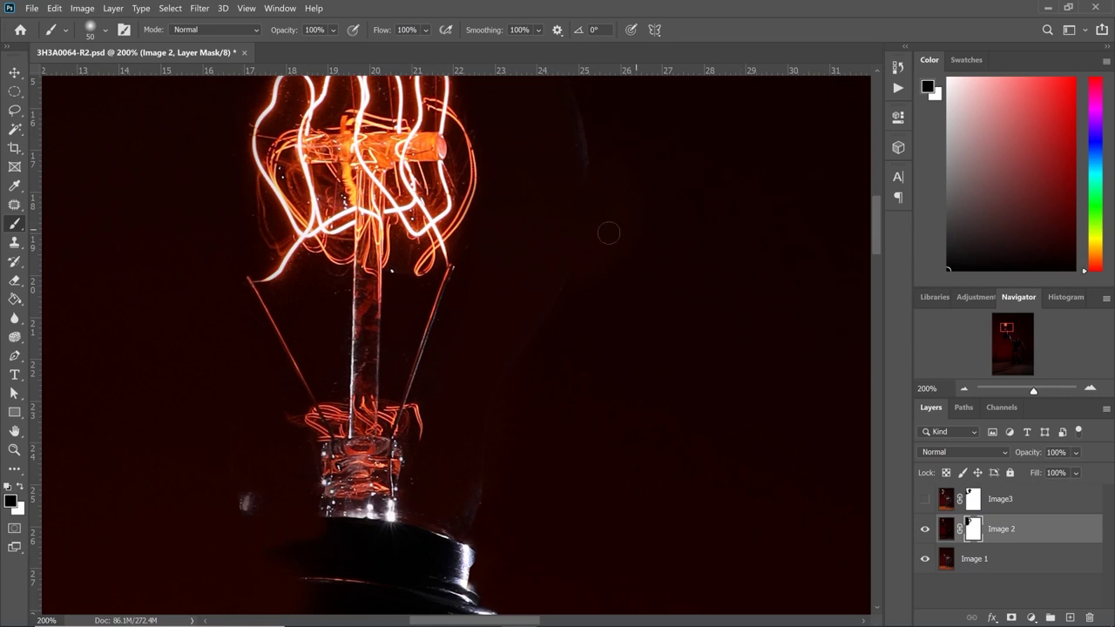
key("bracketright")
key("bracketright")
key("bracketright")
key("bracketright")
key("bracketright")
key("bracketright")
key("bracketright")
key("bracketright")
key("bracketright")
key("bracketright")
key("bracketright")
key("bracketright")
key("bracketright")
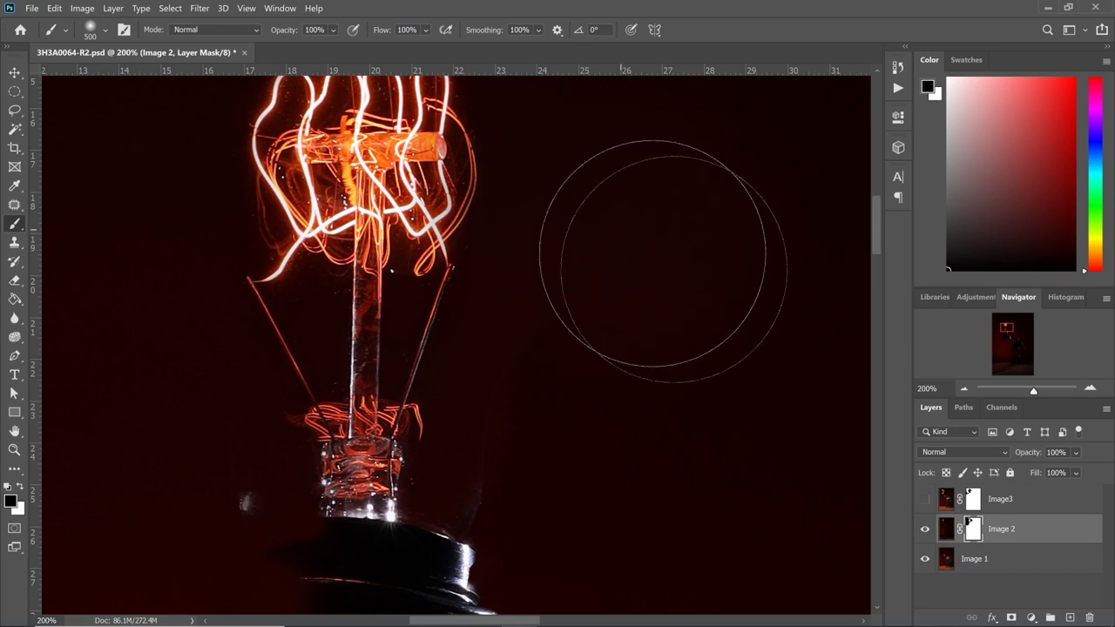
left_click(926, 502)
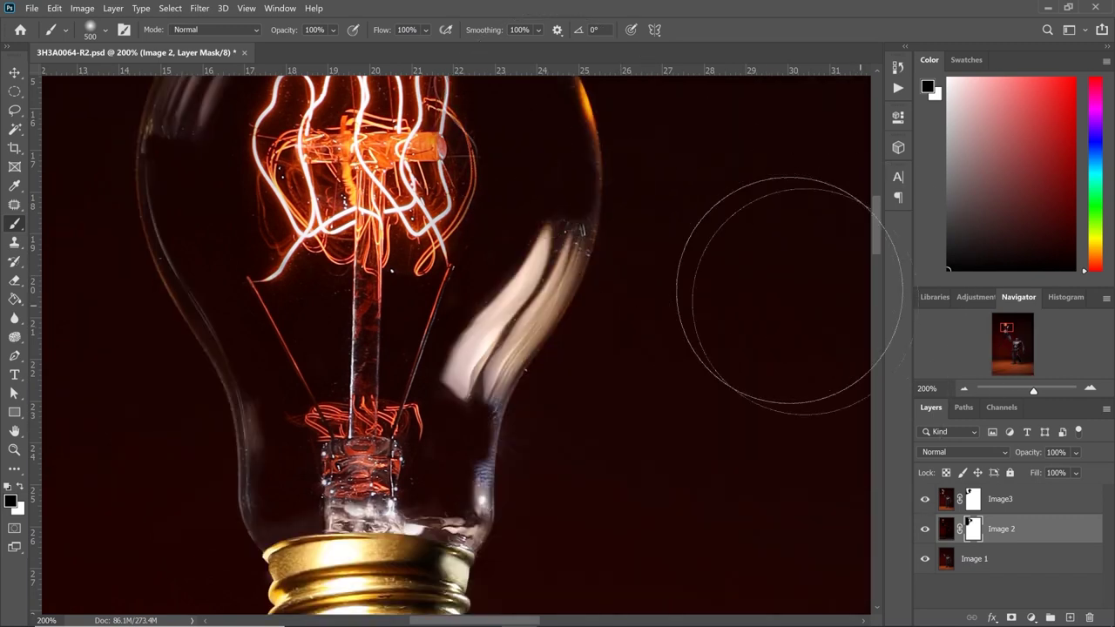
Step: Paint black on Image 2's mask over the dark patch near the photo's upper right edge
left_click(966, 389)
left_click(966, 389)
left_click(966, 389)
left_click(967, 389)
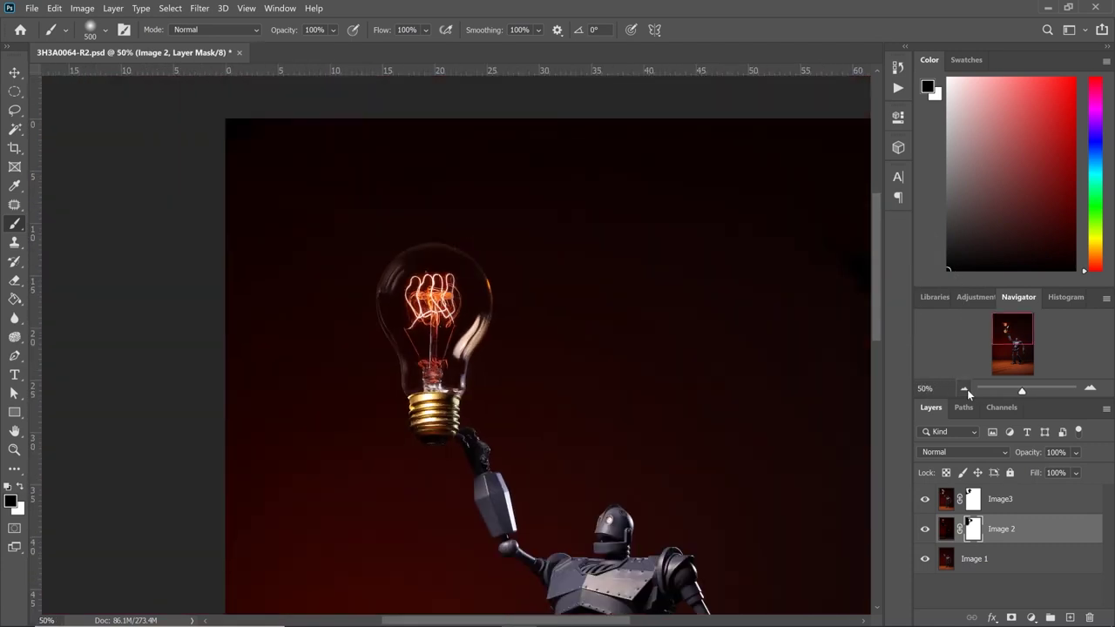
left_click(966, 389)
left_click(967, 390)
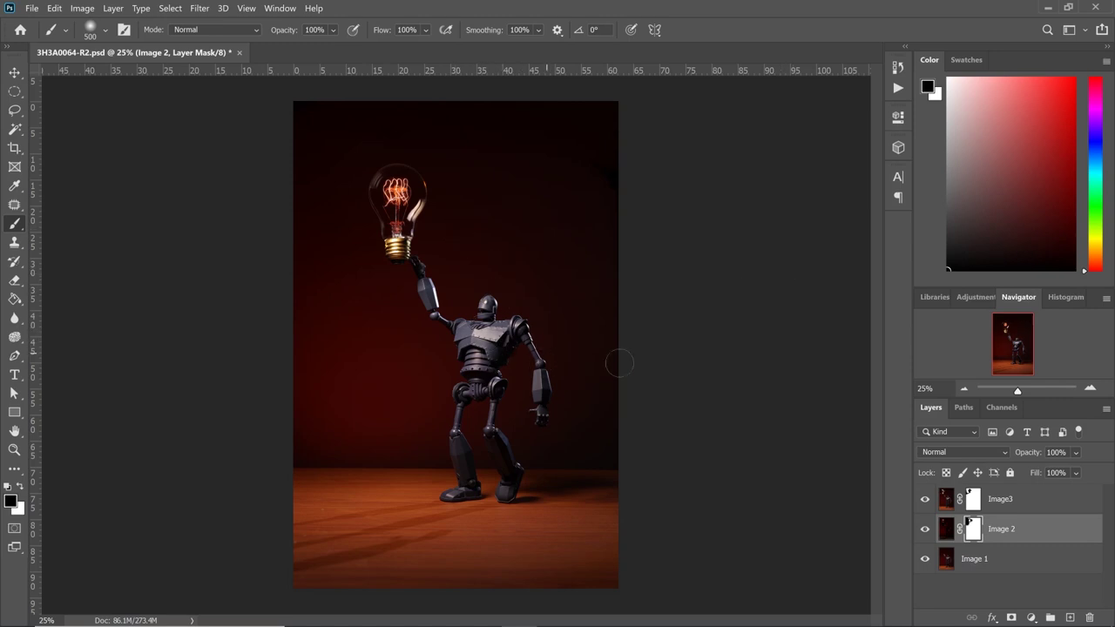
left_click(1013, 507)
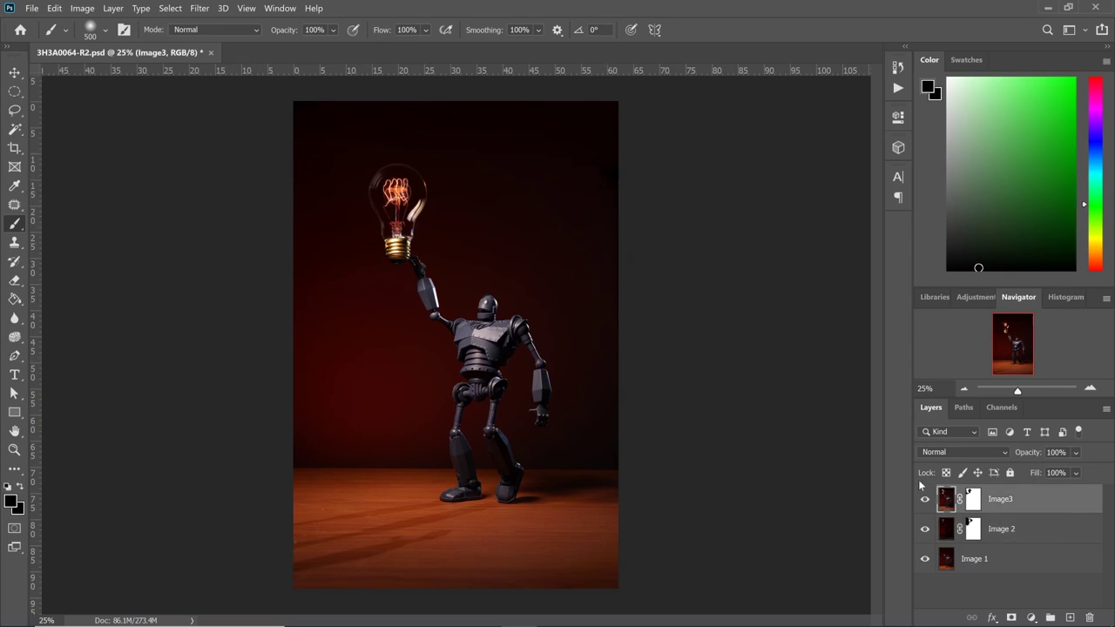
left_click(975, 501)
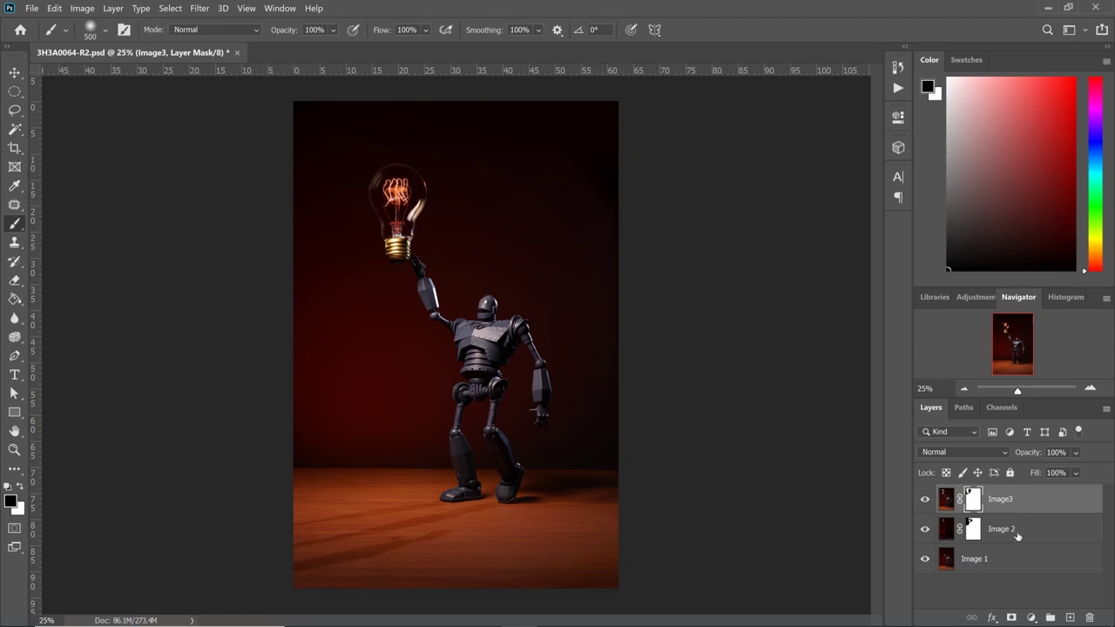
left_click(979, 529)
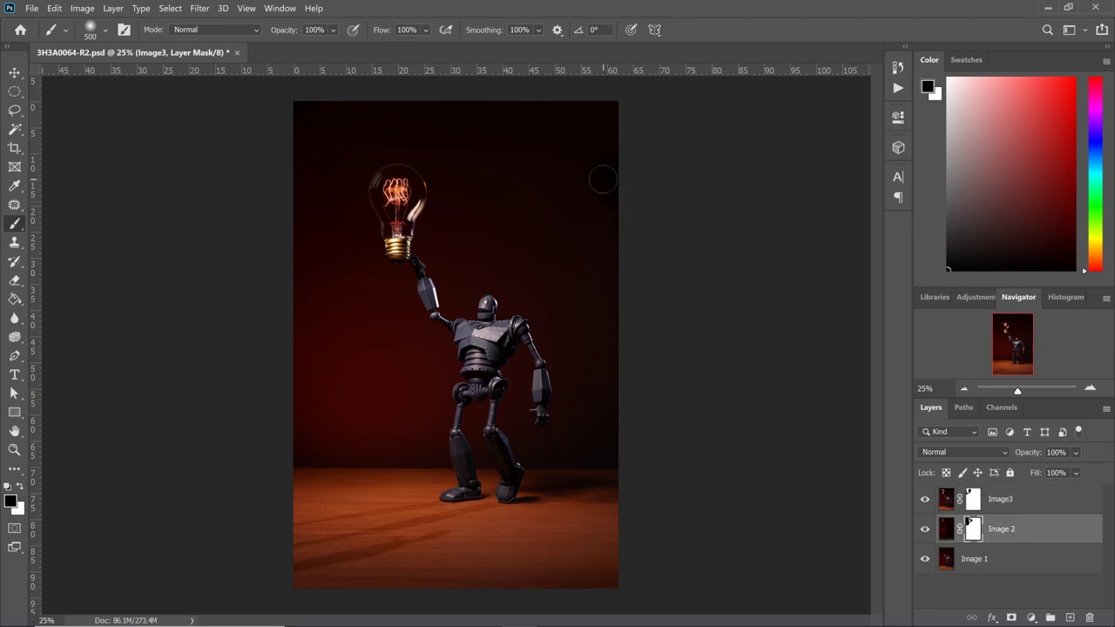
left_click_drag(603, 180, 688, 251)
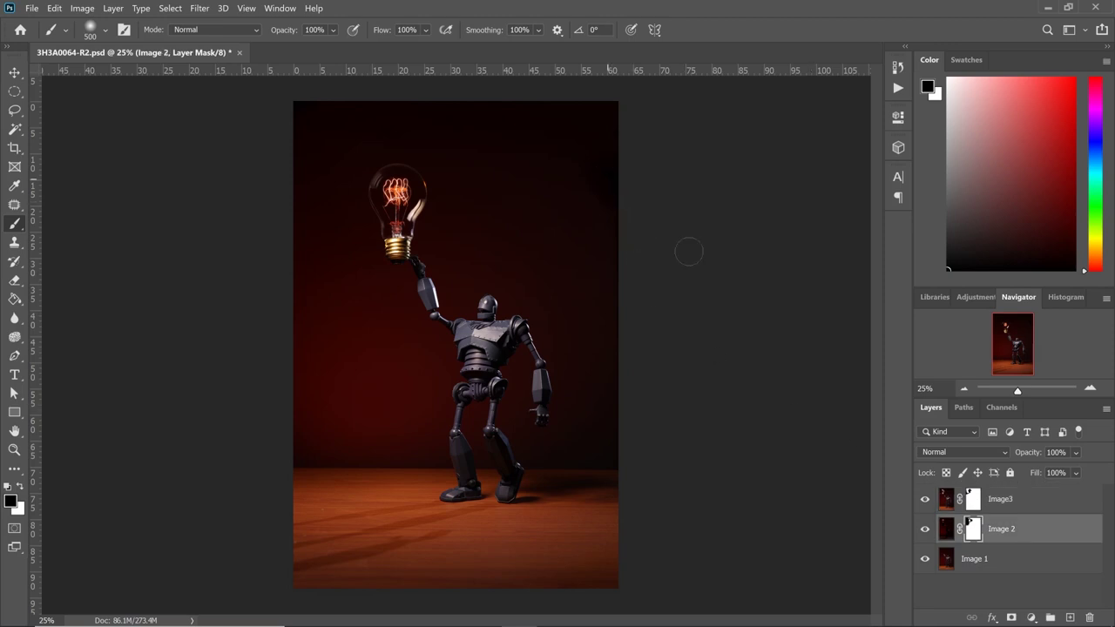
Step: Paint black with a 1400-pixel brush over the upper background on Image 2's mask with Image3 hidden, and on Image3's mask once shown
left_click(925, 500)
key("bracketright")
key("bracketright")
key("bracketright")
key("bracketright")
key("bracketright")
key("bracketright")
key("bracketright")
key("bracketright")
key("bracketright")
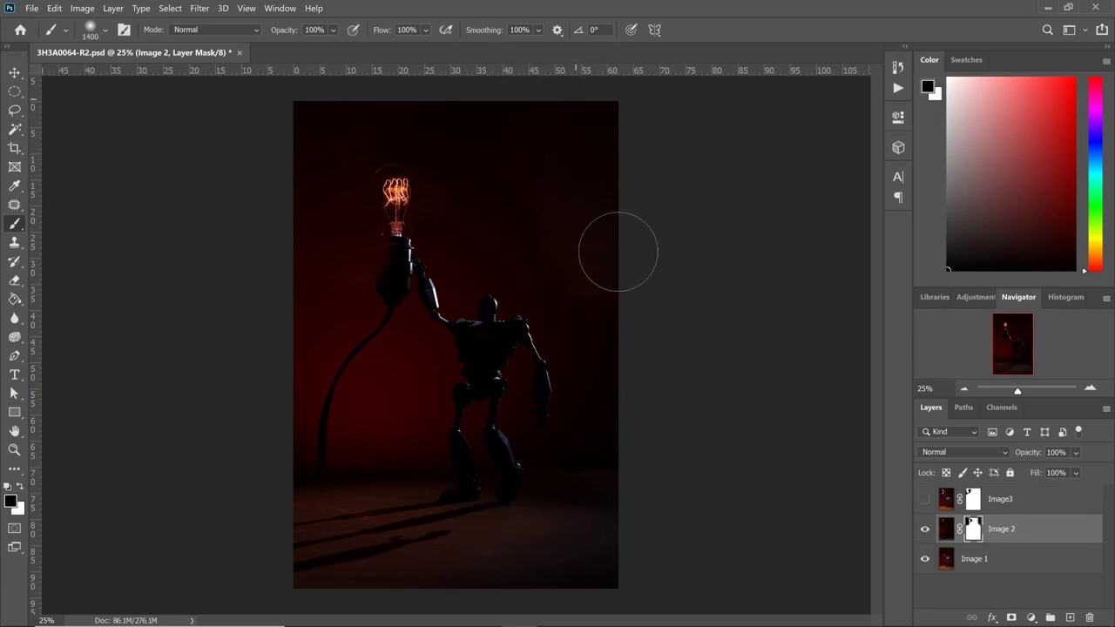
left_click(925, 498)
left_click(970, 498)
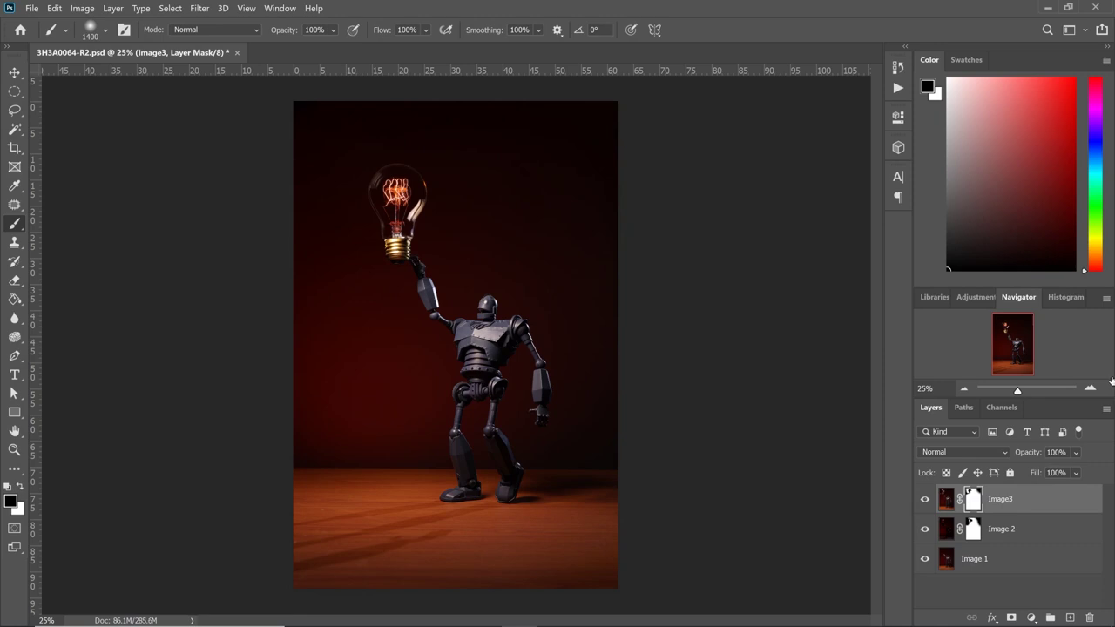
Step: Group the Image3, Image 2 and Image 1 layers and name the group Original Files
key("j")
key("ctrl+2")
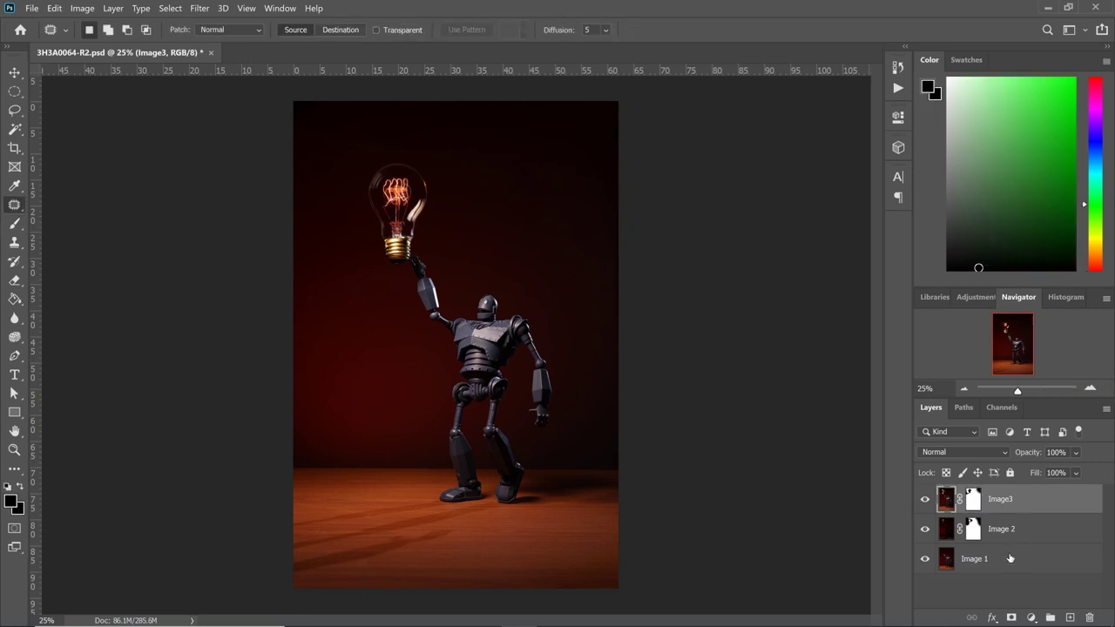
left_click(1006, 564, "shift")
right_click(1006, 560)
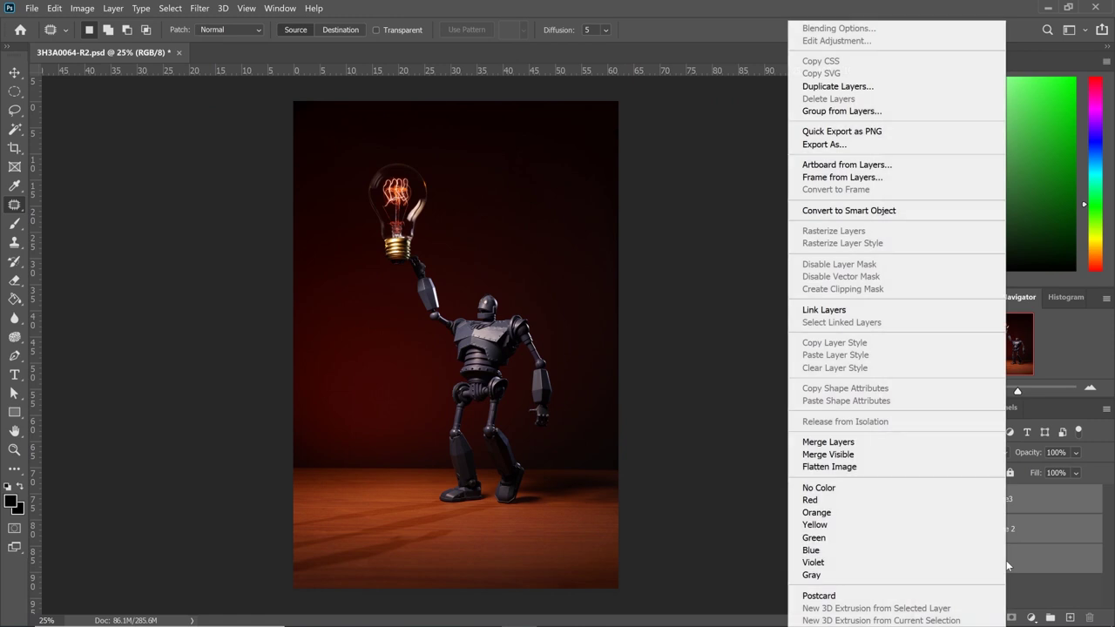
left_click(1050, 619)
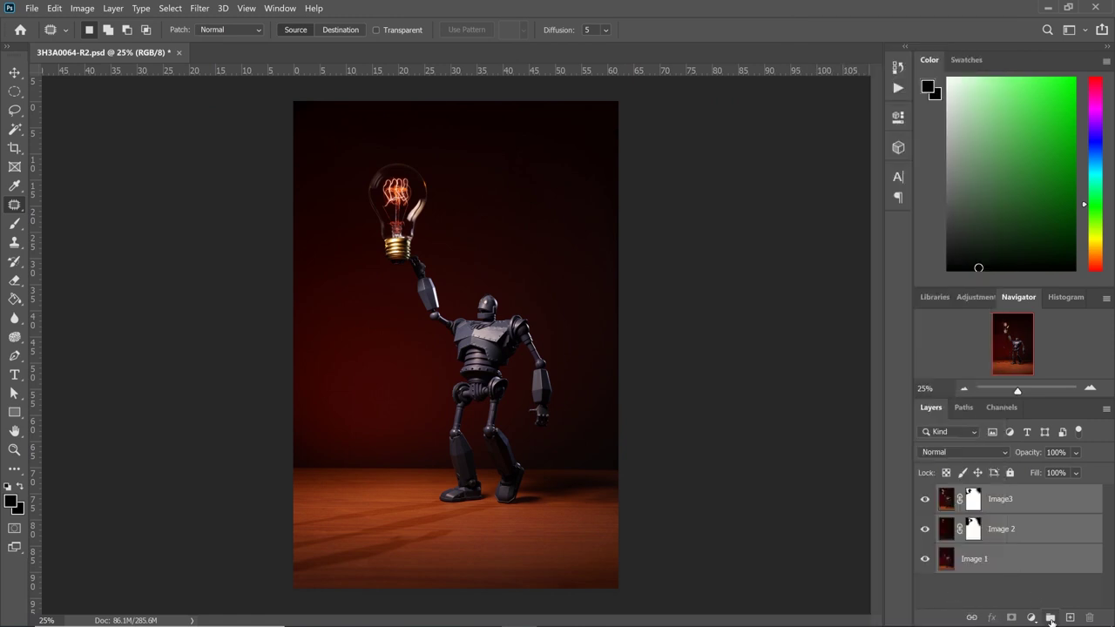
left_click(1050, 619)
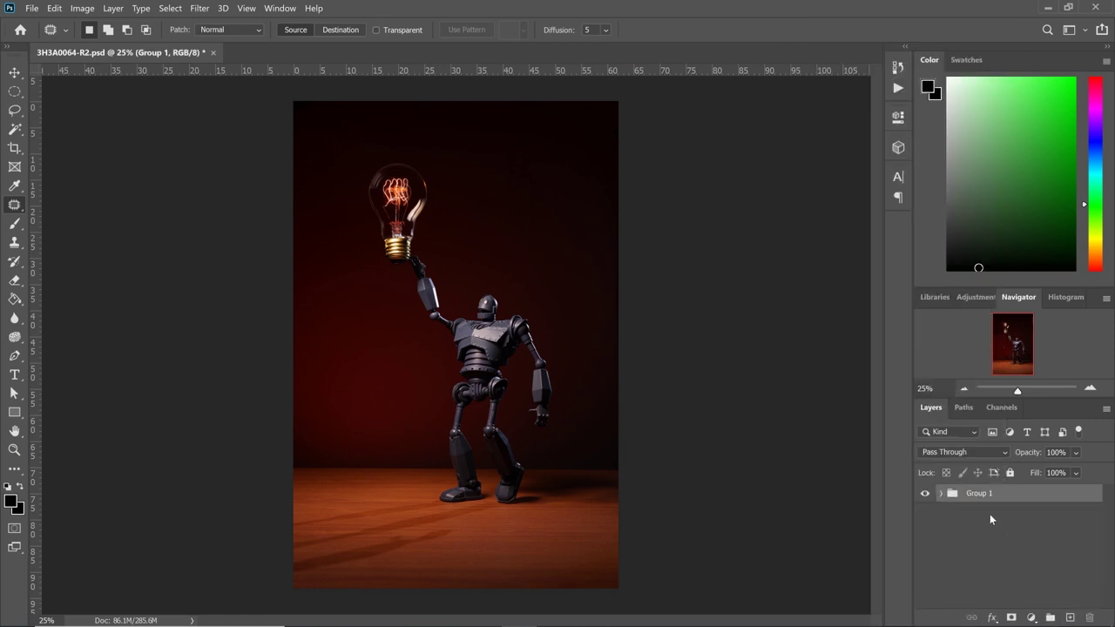
double_click(978, 493)
type("Original Files")
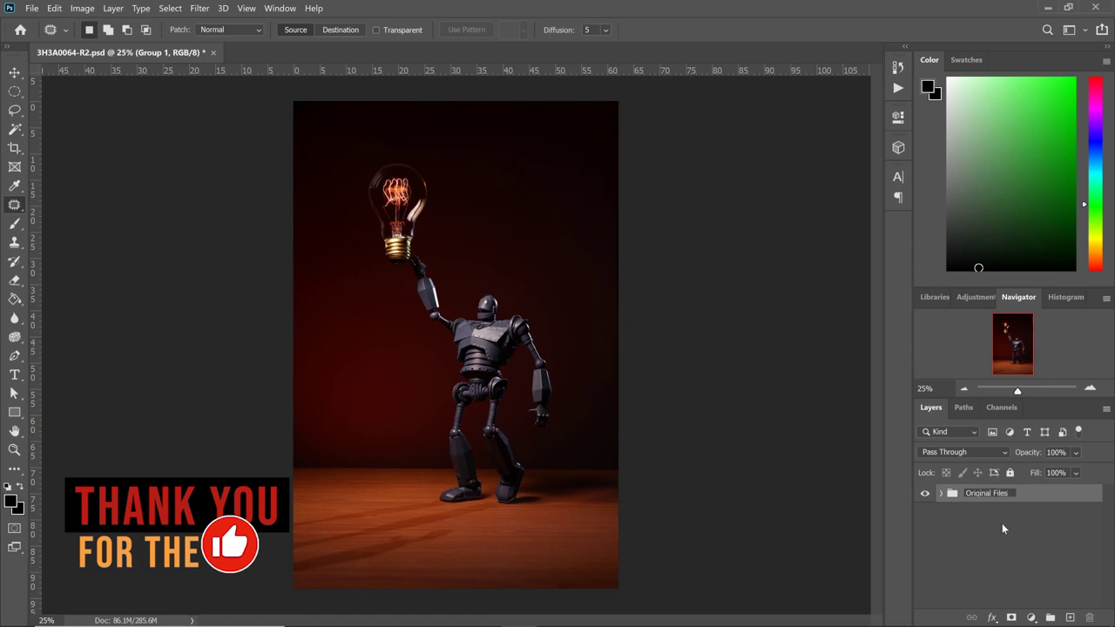
key("Return")
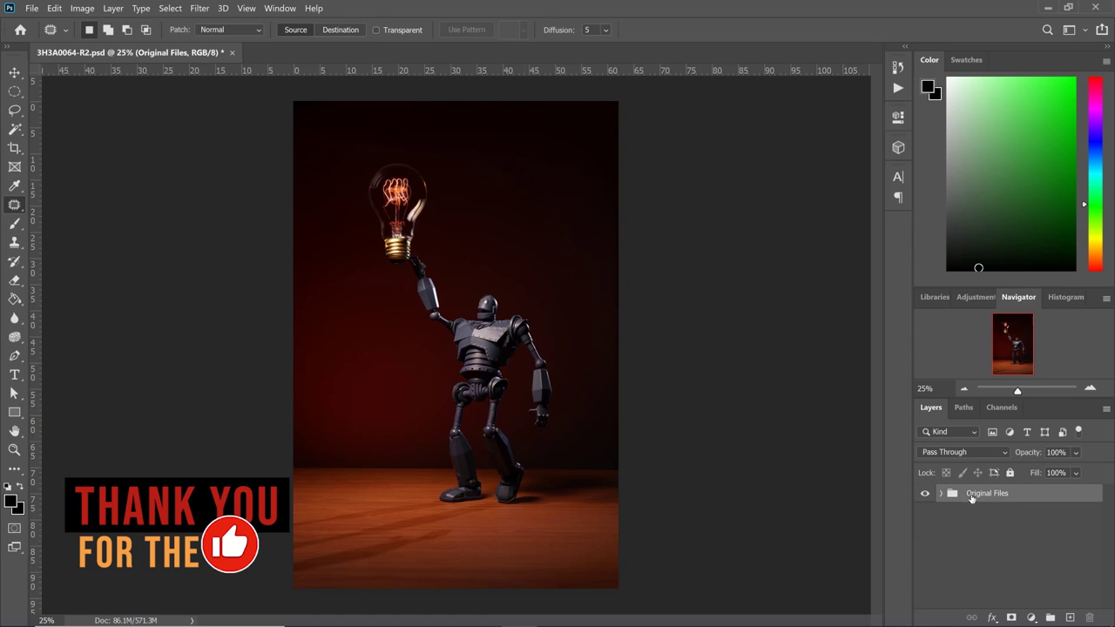
Step: Add a new layer above the Original Files group, set it to Soft Light, and ready the brush with white
left_click(1070, 618)
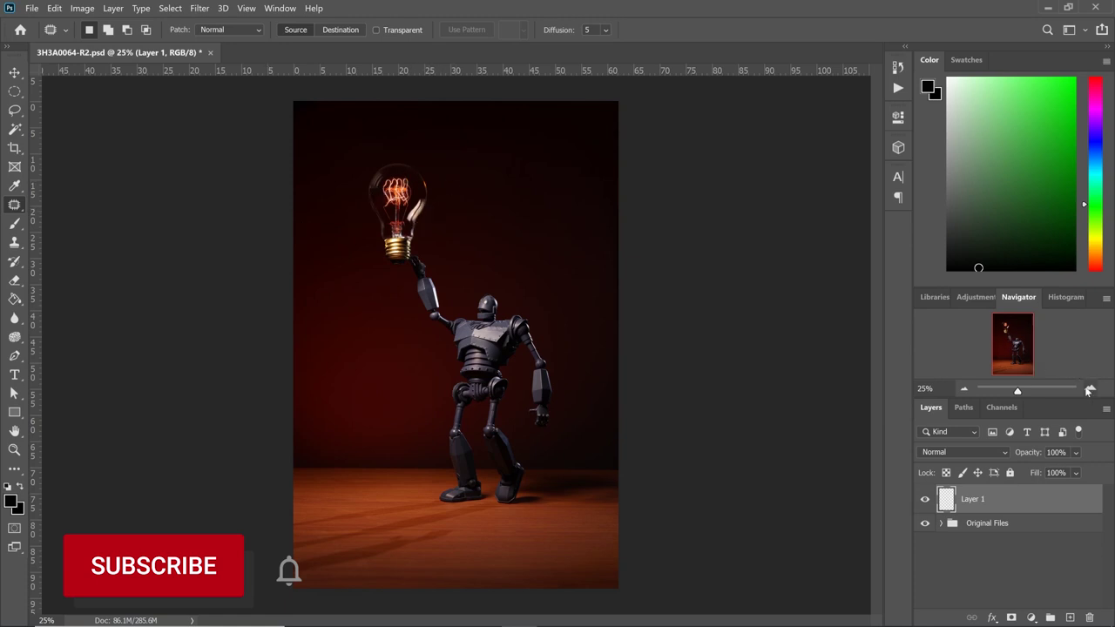
left_click(1089, 388)
left_click_drag(1014, 353, 1015, 346)
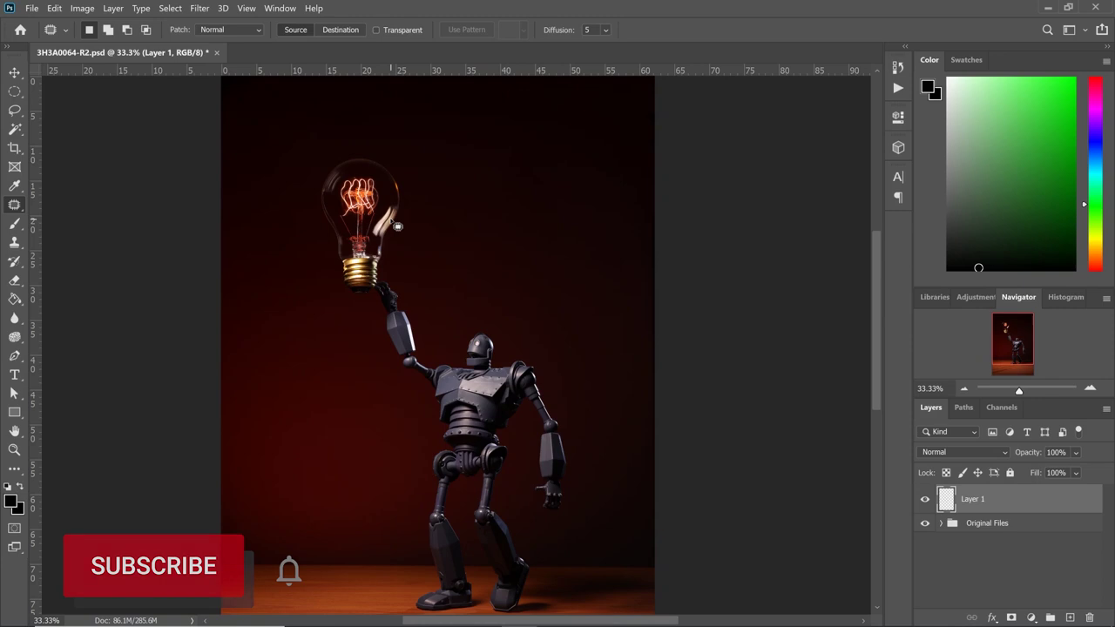
left_click(15, 228)
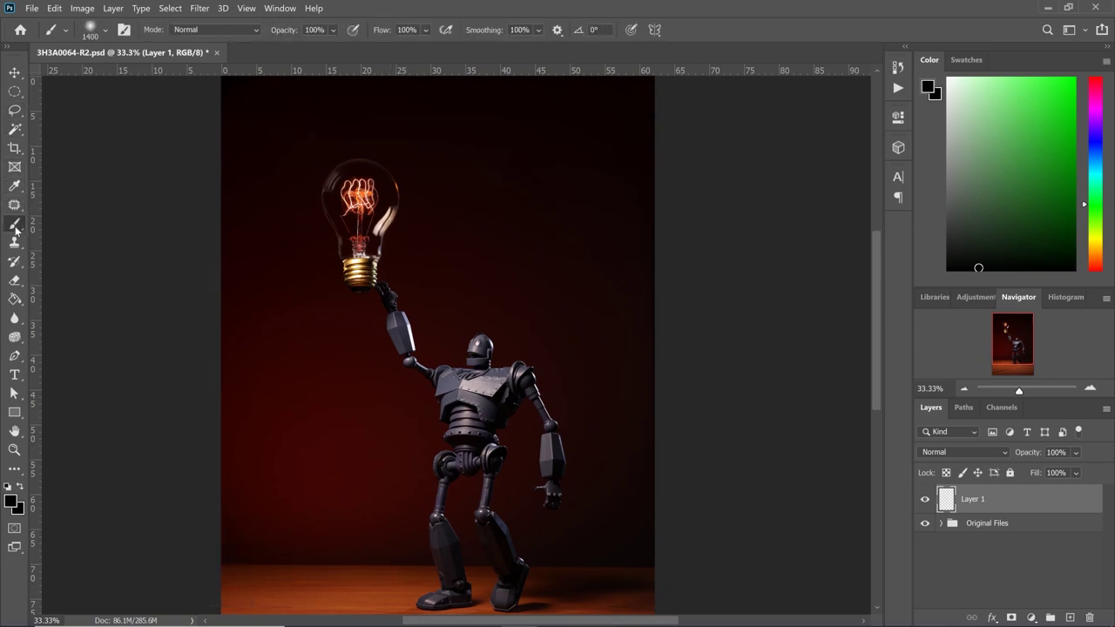
left_click(7, 485)
left_click(21, 488)
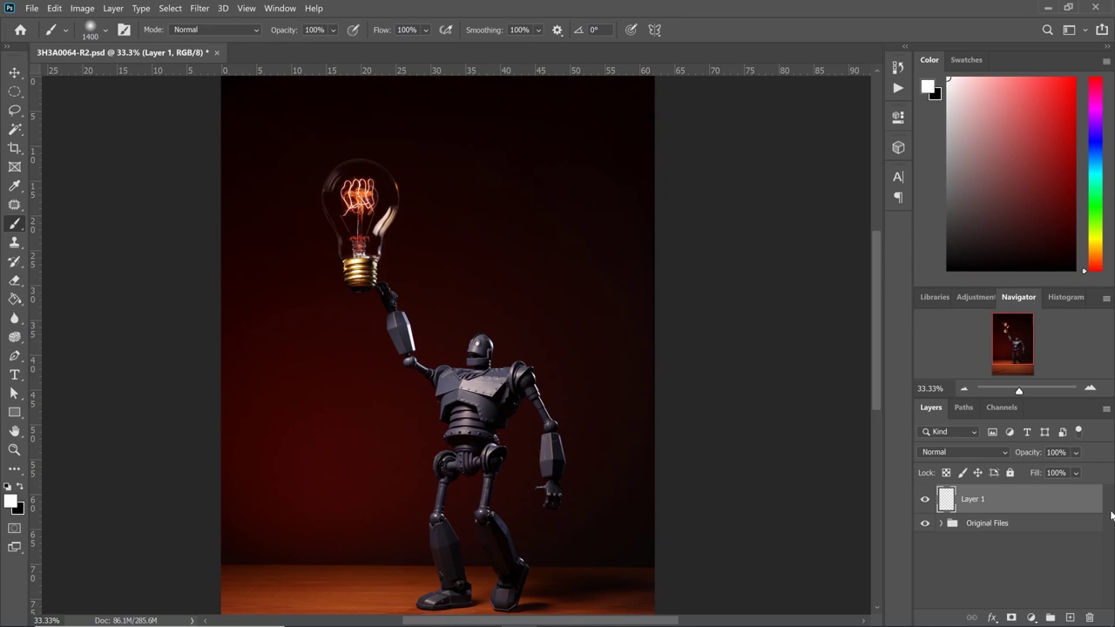
left_click(1002, 454)
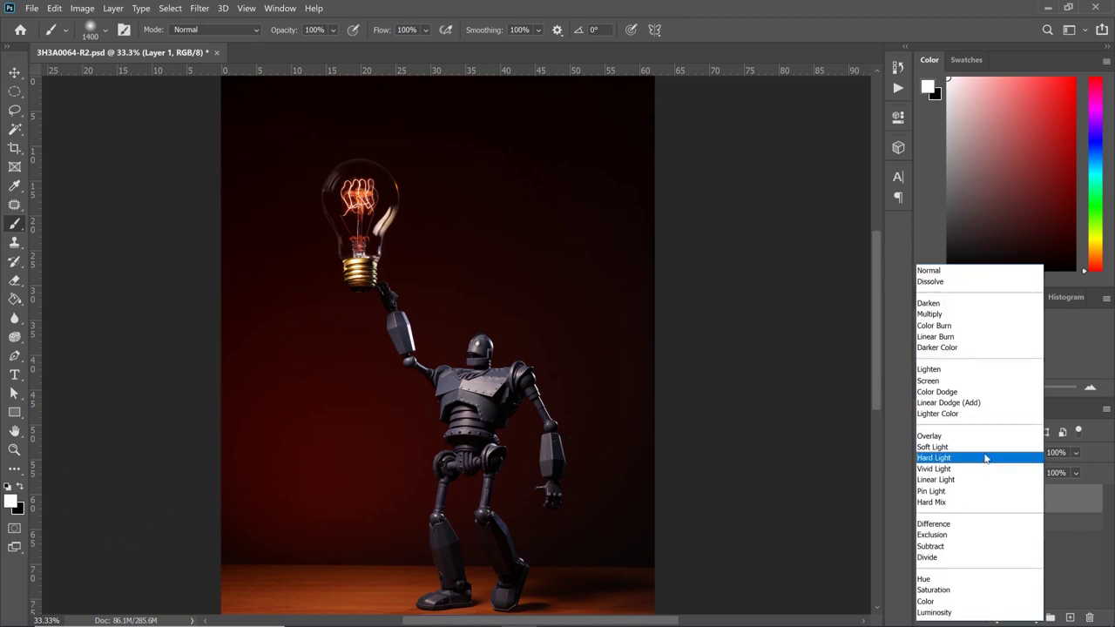
left_click(974, 448)
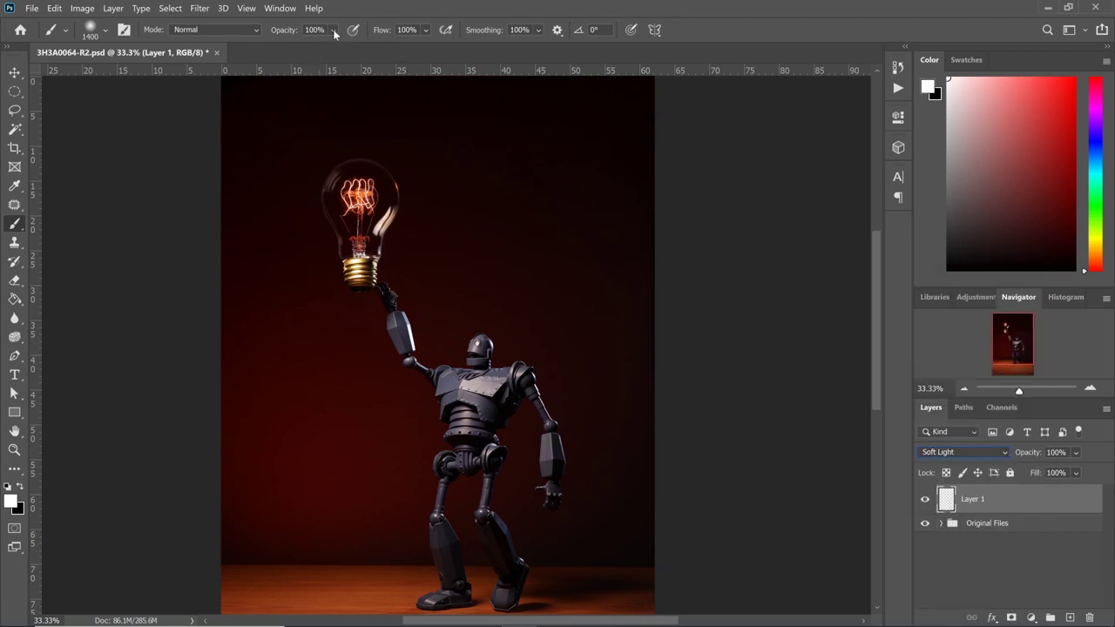
Step: Paint a white glow at 20% opacity with a 3100-pixel brush around the bulb on Layer 1, and compare with the layer hidden
left_click(296, 31)
type("2")
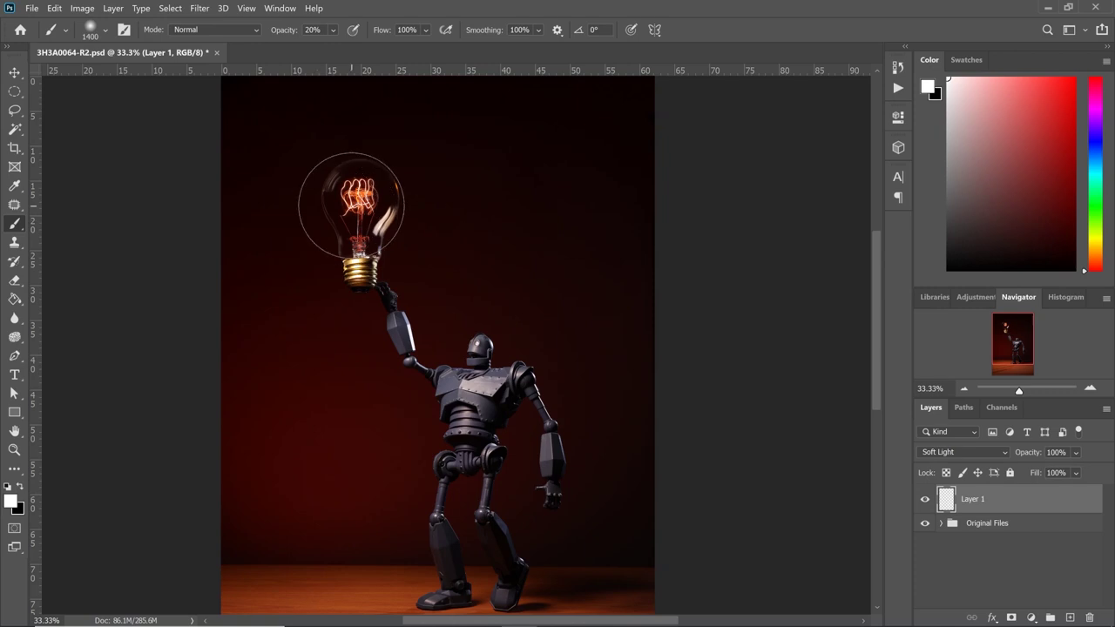
key("bracketright")
key("bracketright")
key("bracketright")
key("bracketright")
key("bracketright")
key("bracketright")
key("bracketright")
key("bracketright")
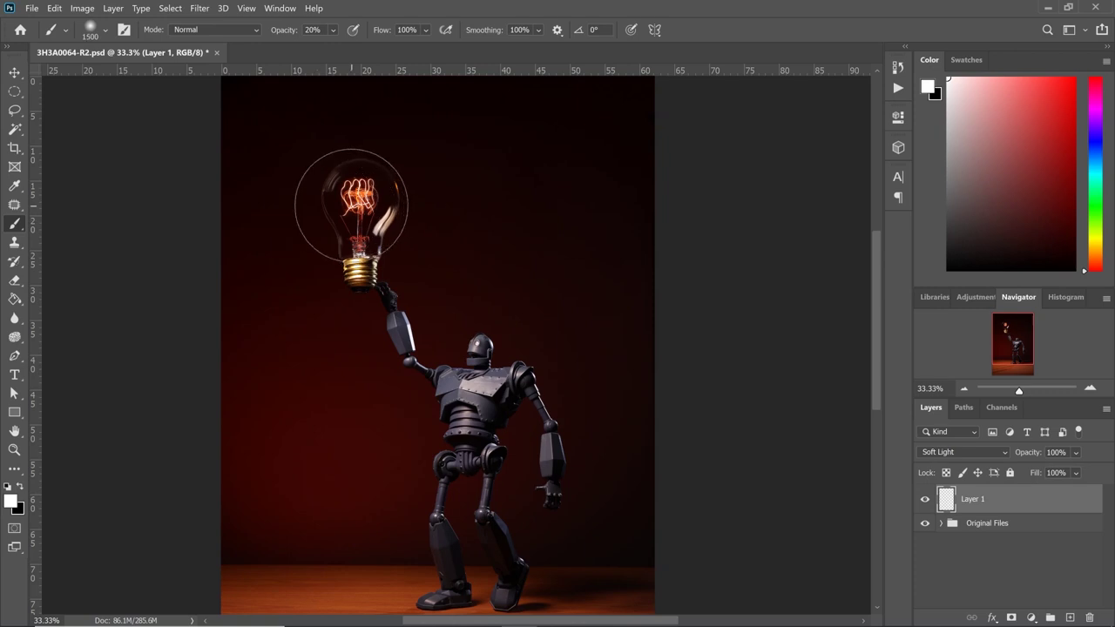
key("bracketright")
key("bracketright")
key("bracketright")
key("bracketright")
key("bracketright")
key("bracketright")
key("bracketright")
key("bracketright")
key("bracketright")
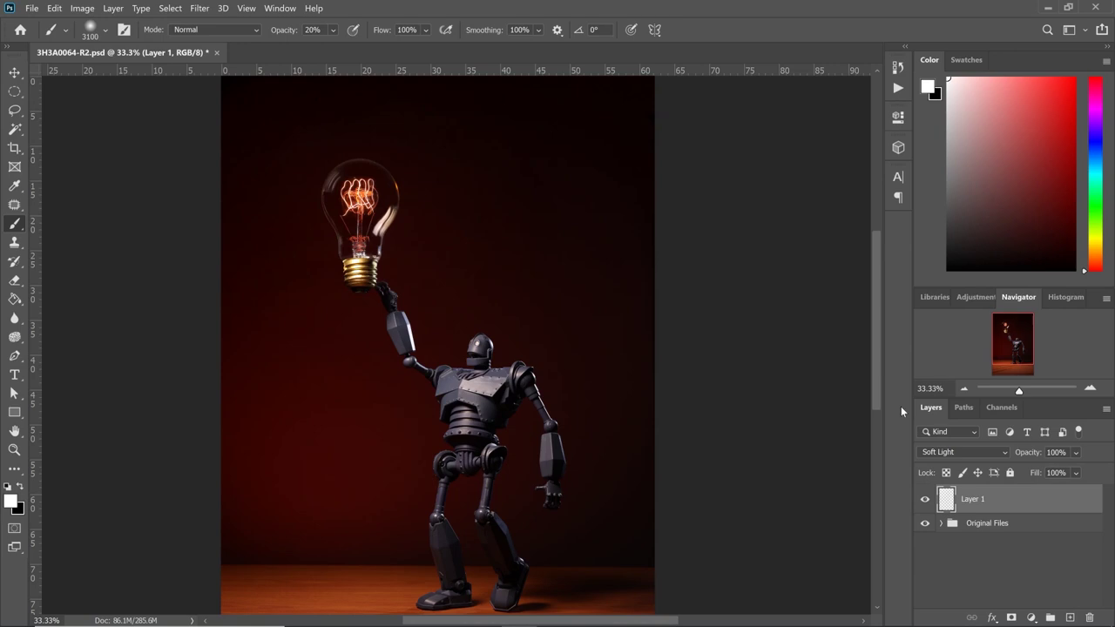
left_click(925, 499)
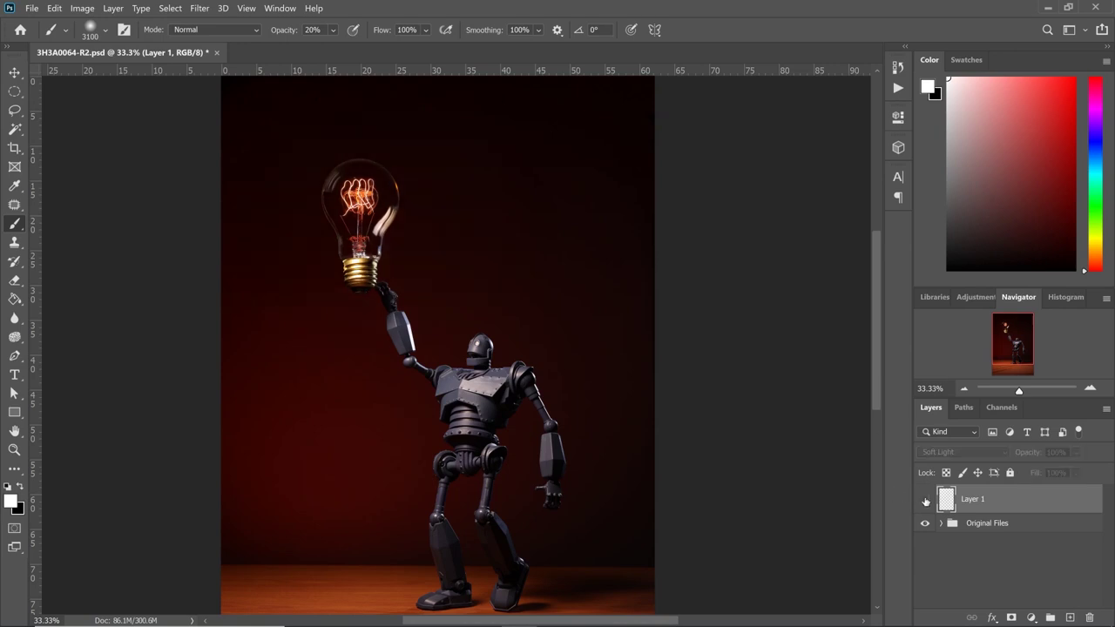
left_click(924, 499)
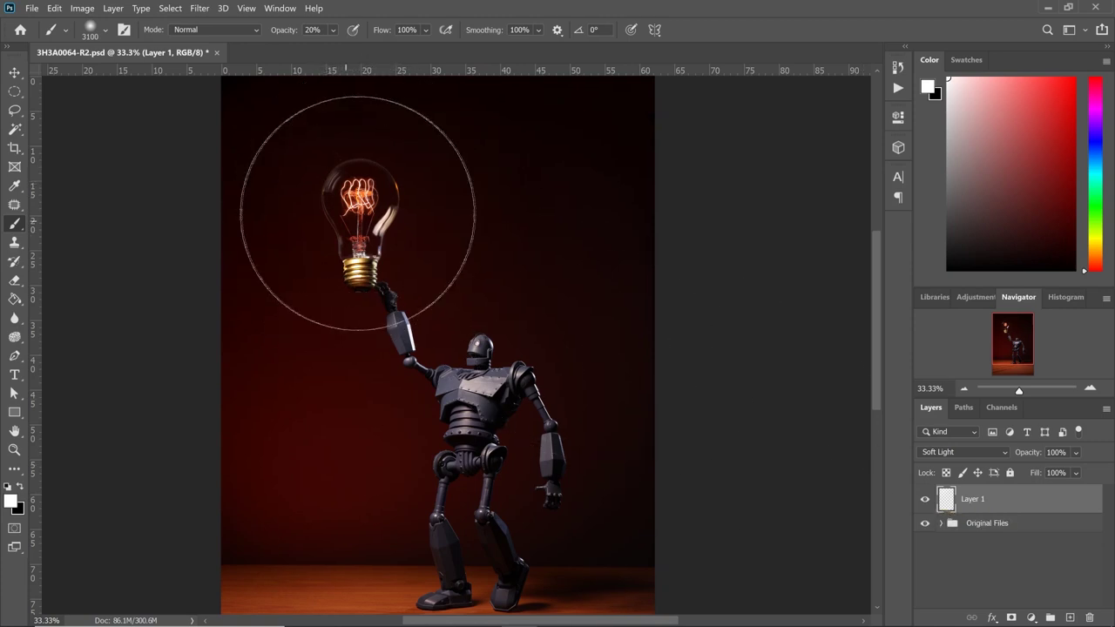
Step: Add a smaller white glow over the bulb on Layer 1 with a 2100-pixel brush, and compare with the layer hidden
key("bracketleft")
key("bracketleft")
key("bracketleft")
key("bracketleft")
key("bracketleft")
key("bracketleft")
key("bracketleft")
key("bracketleft")
key("bracketleft")
key("bracketleft")
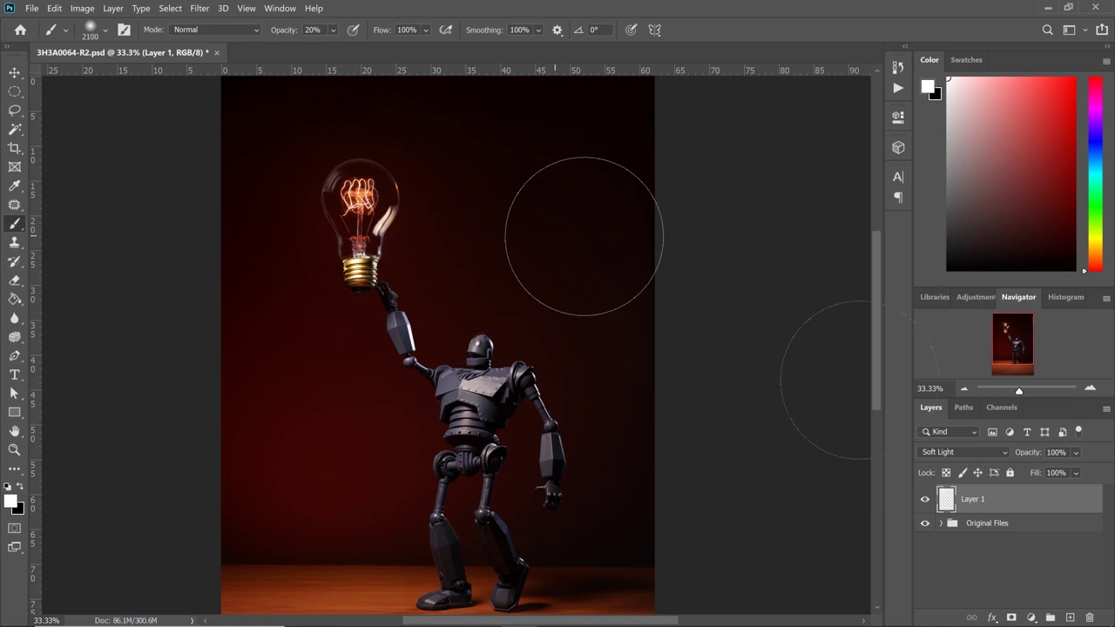
left_click(925, 500)
left_click(925, 500)
Step: Build up the white glow over the bulb on Layer 1 with a 1400-pixel brush
key("bracketleft")
key("bracketleft")
key("bracketleft")
key("bracketleft")
key("bracketleft")
key("bracketleft")
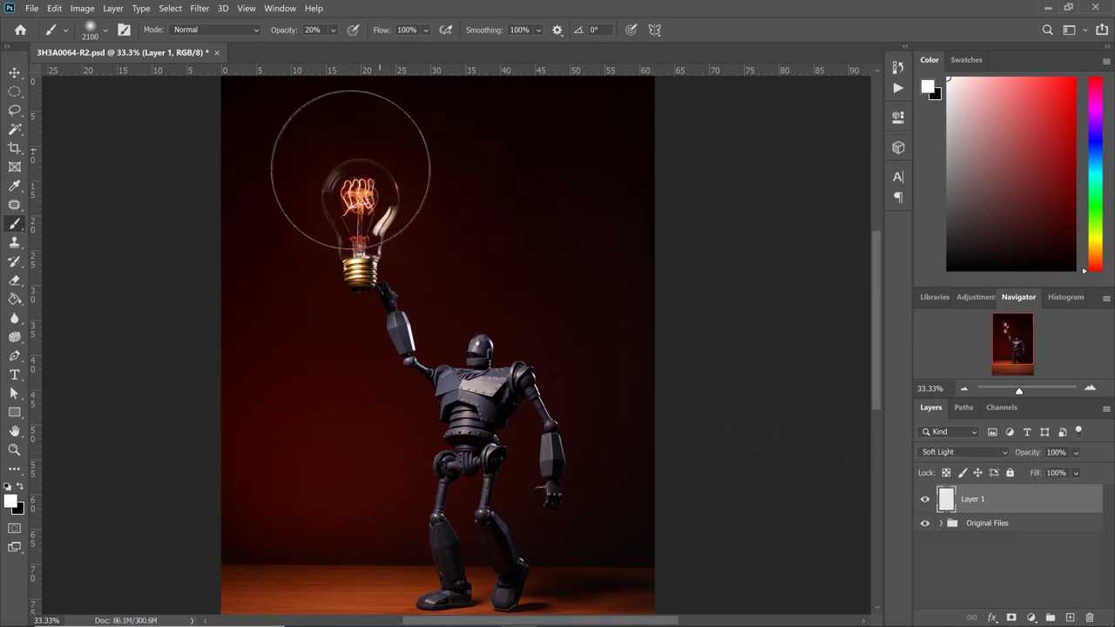
key("bracketleft")
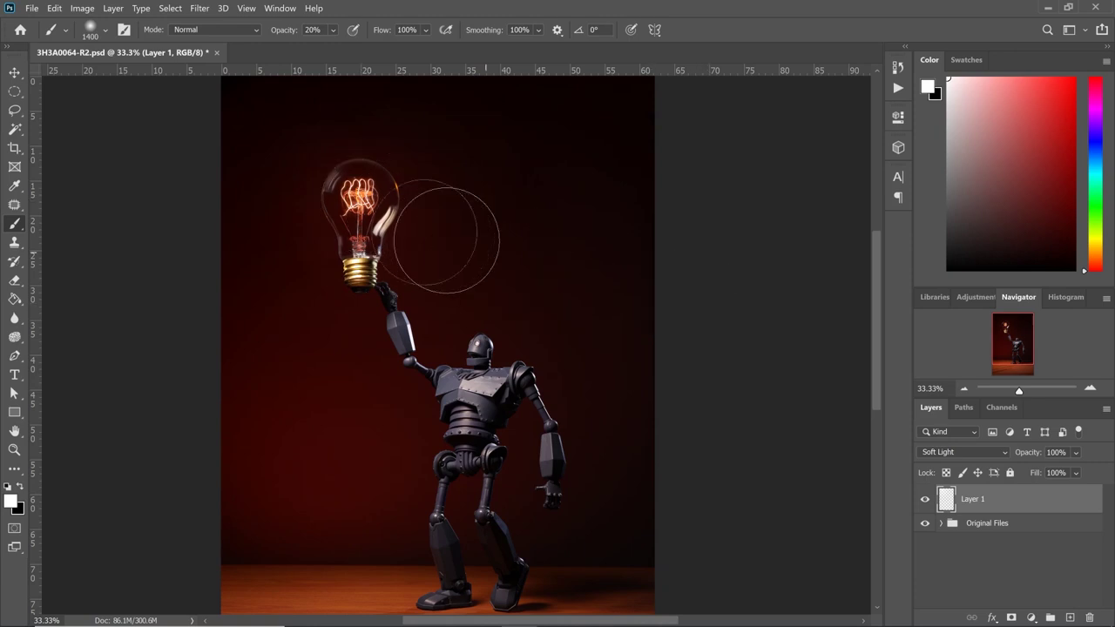
Step: Paint white over the bulb's centre on Layer 1 with a 1000-pixel brush, undo the last stroke, and compare with the layer hidden
key("bracketleft")
key("bracketleft")
key("bracketleft")
key("bracketleft")
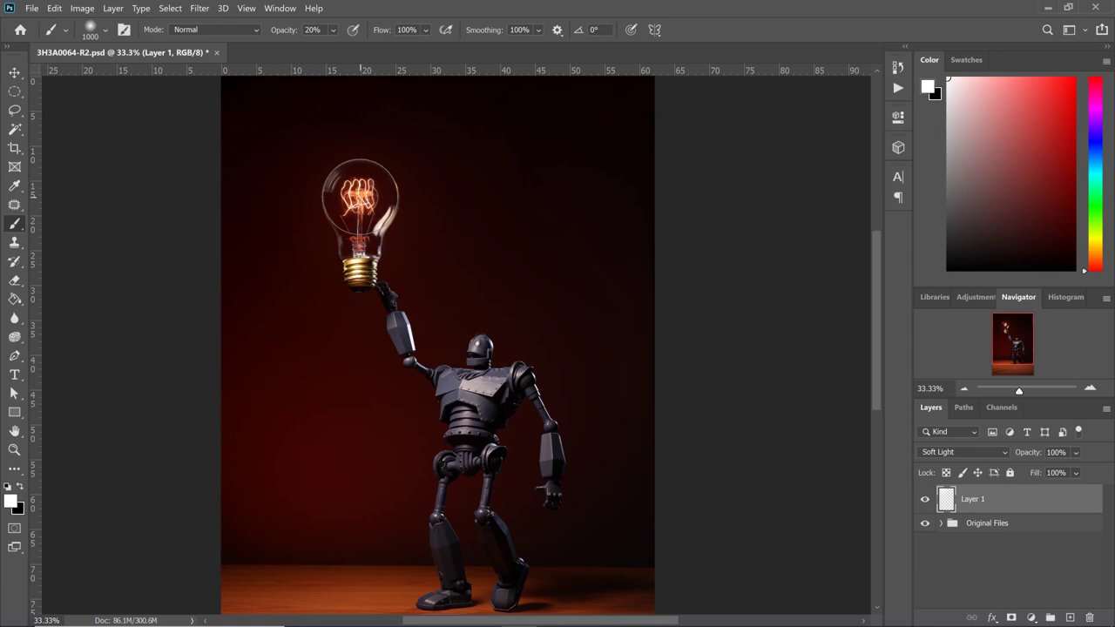
key("ctrl+z")
left_click(926, 501)
left_click(924, 500)
Step: Add a new layer above Layer 1 and set its blend mode to Overlay
left_click(1071, 618)
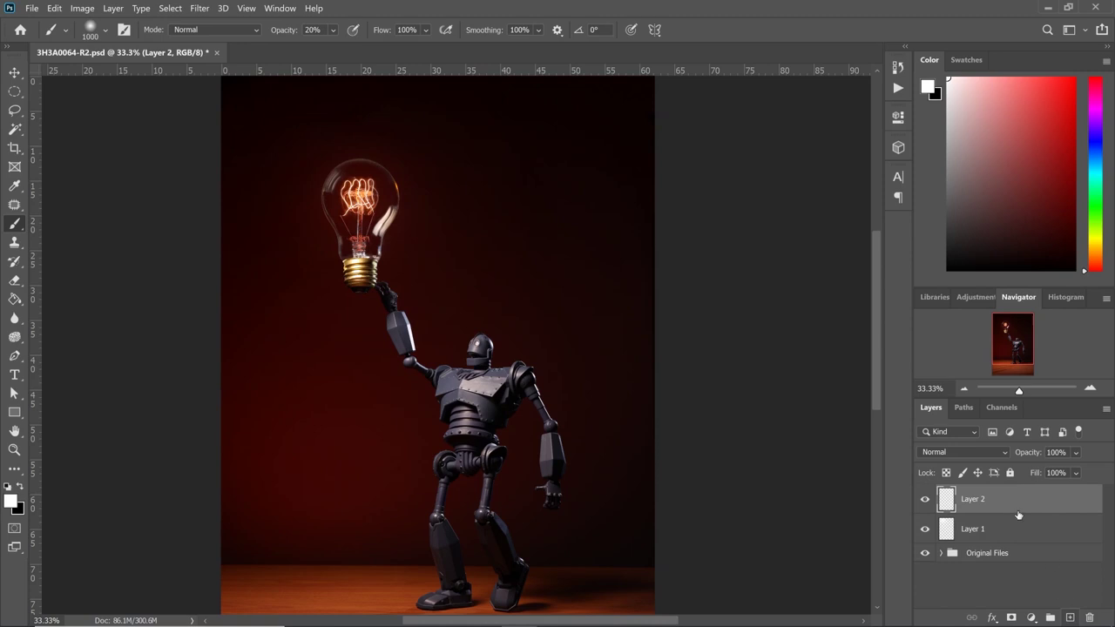
left_click(986, 450)
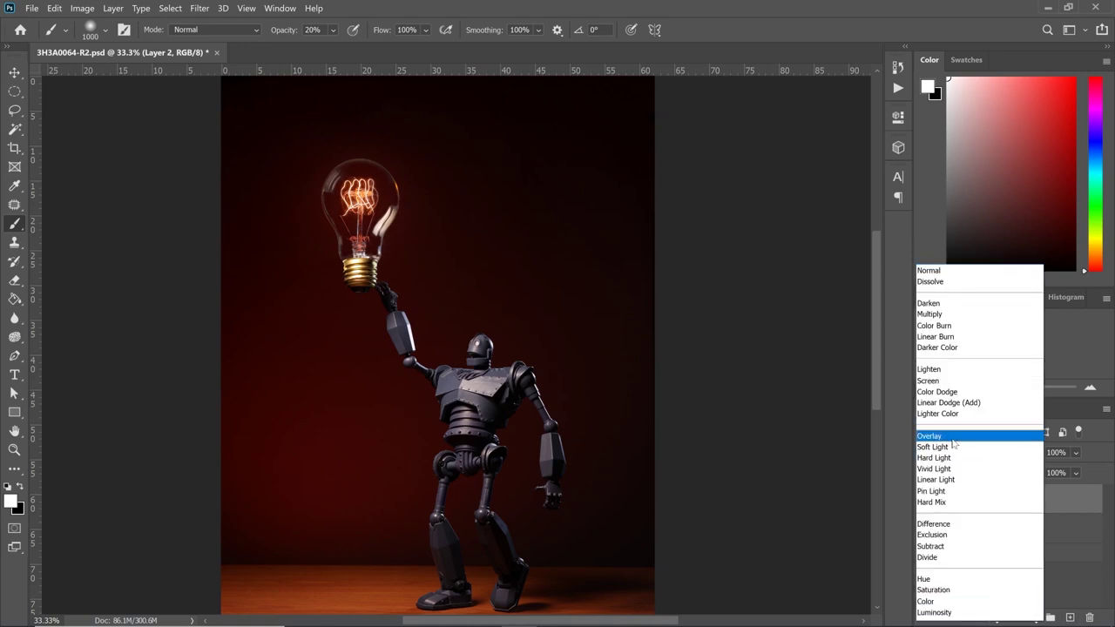
left_click(951, 437)
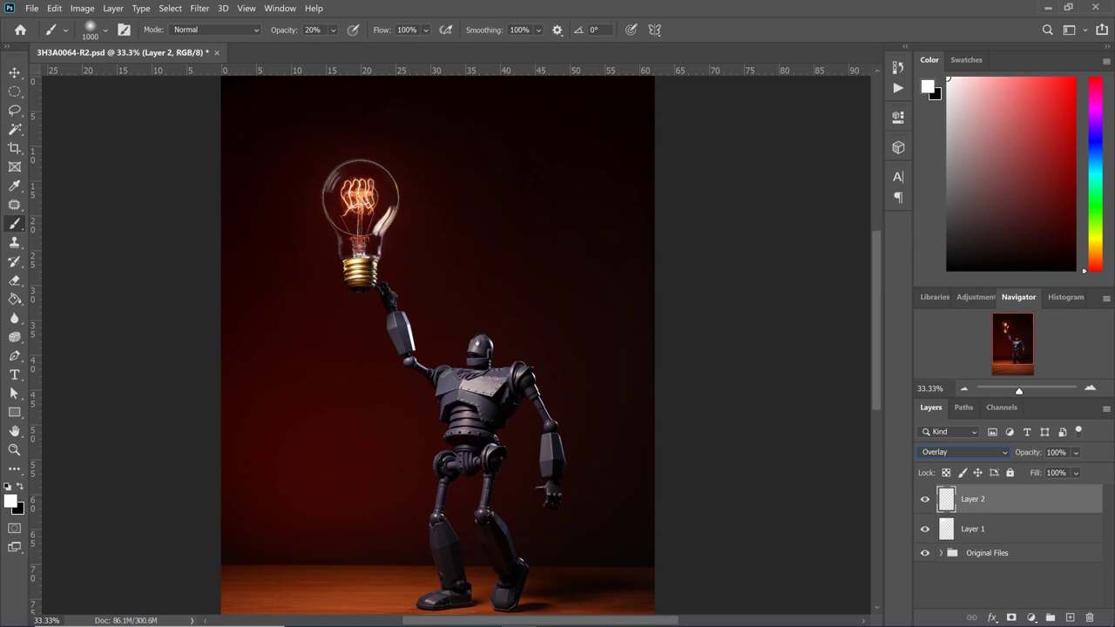
Step: Paint white at 20% opacity with a 900-pixel brush over the bulb's filament on the Overlay layer
key("bracketleft")
key("bracketleft")
key("bracketright")
left_click(359, 199)
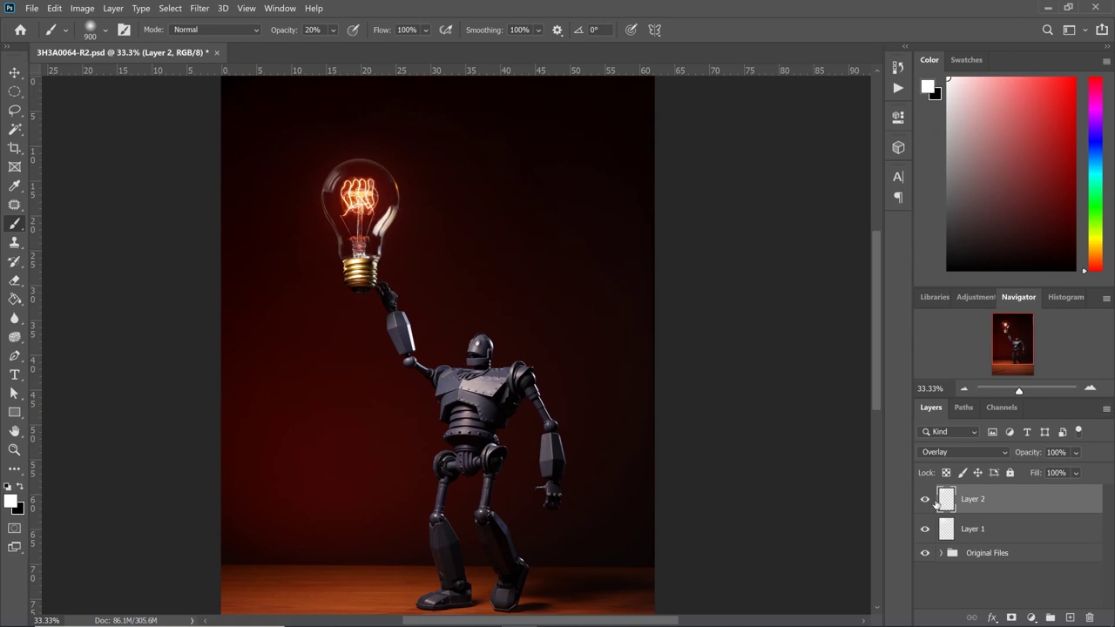
Step: Group the two glow layers, Layer 2 and Layer 1, above the Original Files group
left_click(1001, 533, "shift")
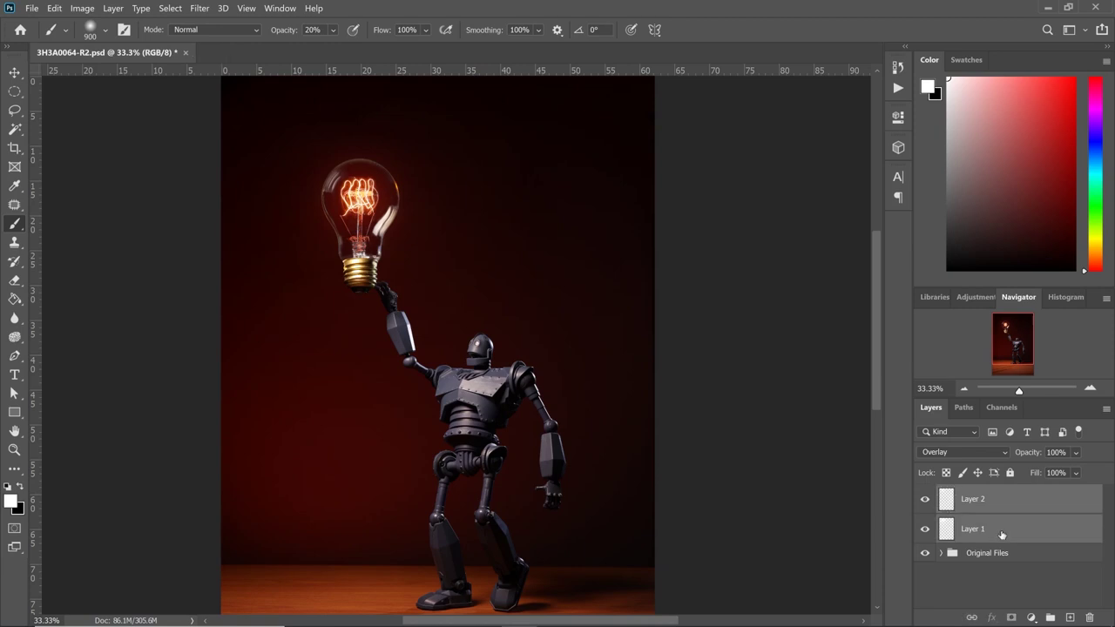
left_click(1050, 616)
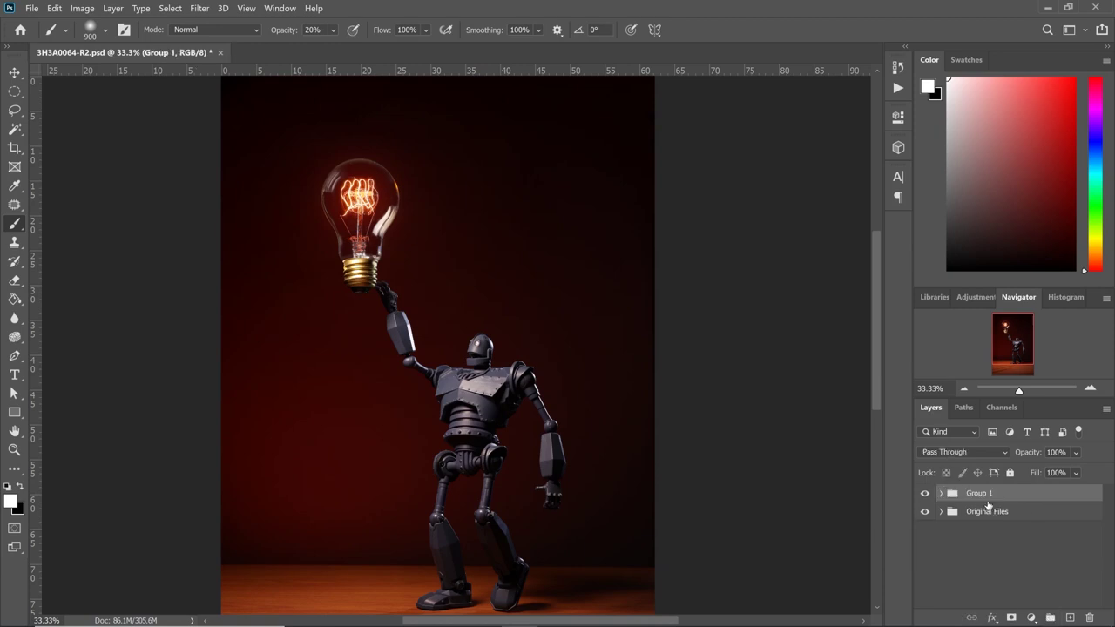
Step: Rename Group 1 as Light Glow and compare the image with the group hidden and shown
double_click(977, 493)
type("Glow")
left_click(924, 494)
left_click(923, 494)
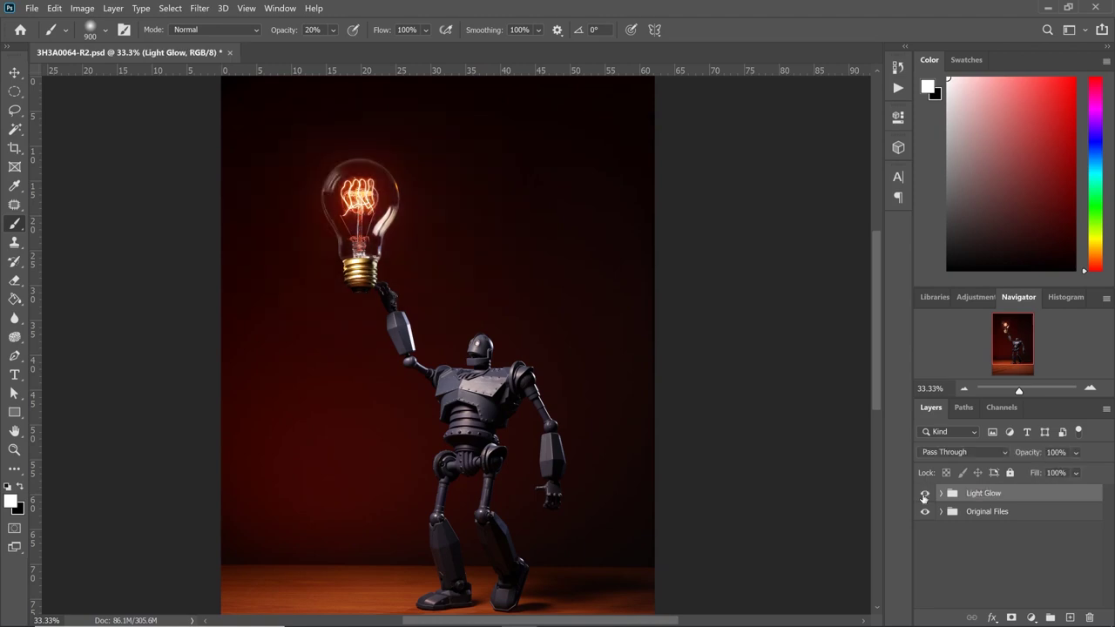
Step: Add a new layer above Layer 2 inside the Light Glow group
left_click(940, 494)
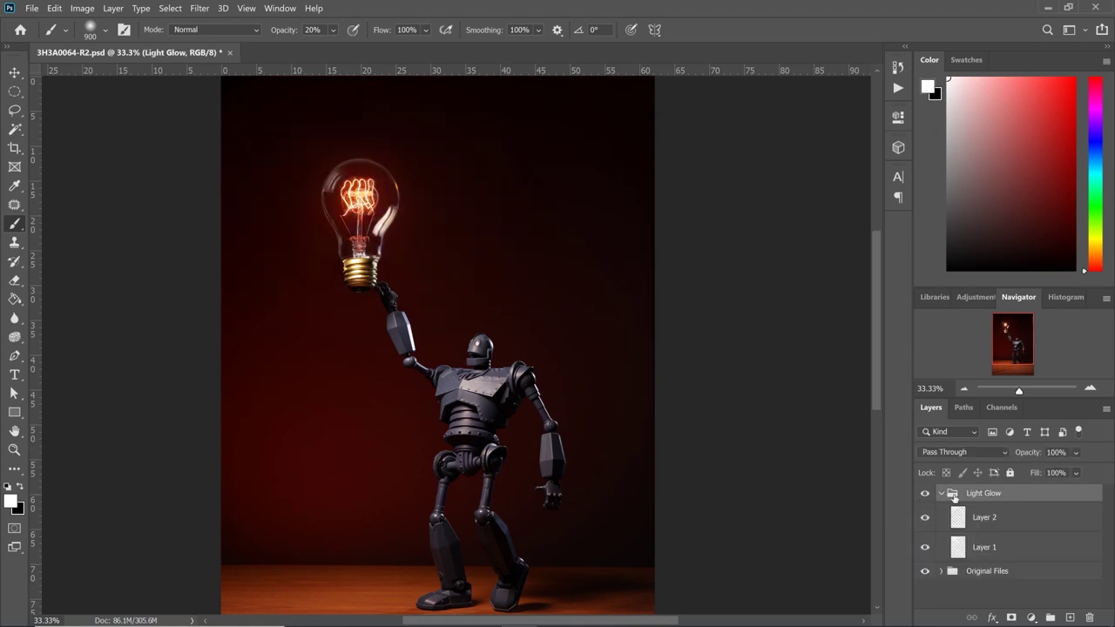
left_click(1014, 526)
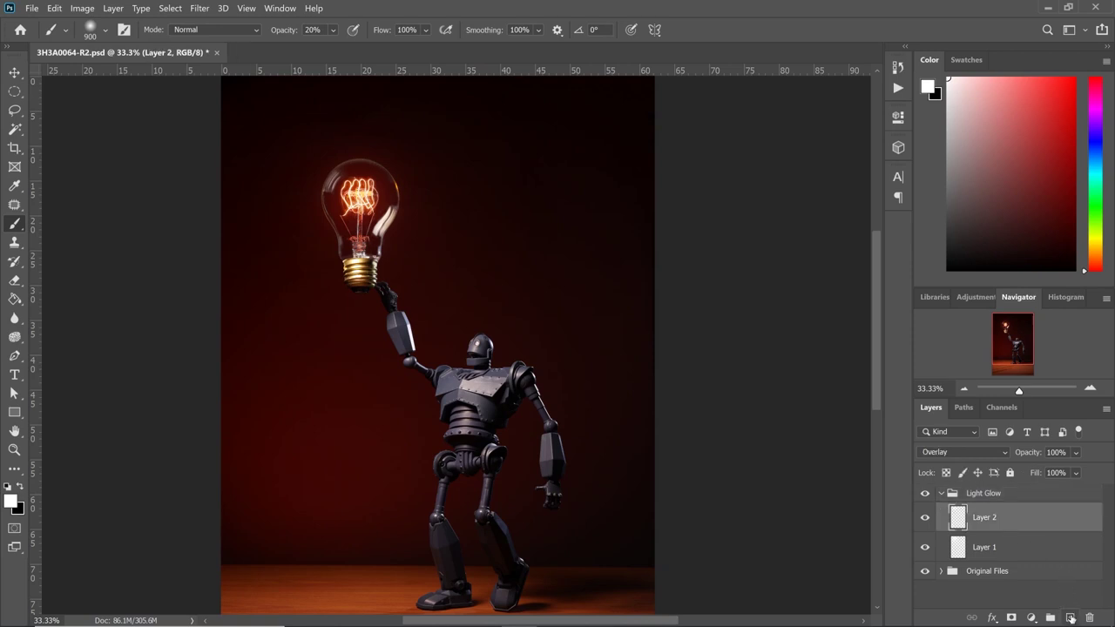
left_click(1070, 617)
Step: Set Layer 3 to Overlay and paint white over the robot's near eye with a 50-pixel brush at 20% opacity
left_click(1090, 388)
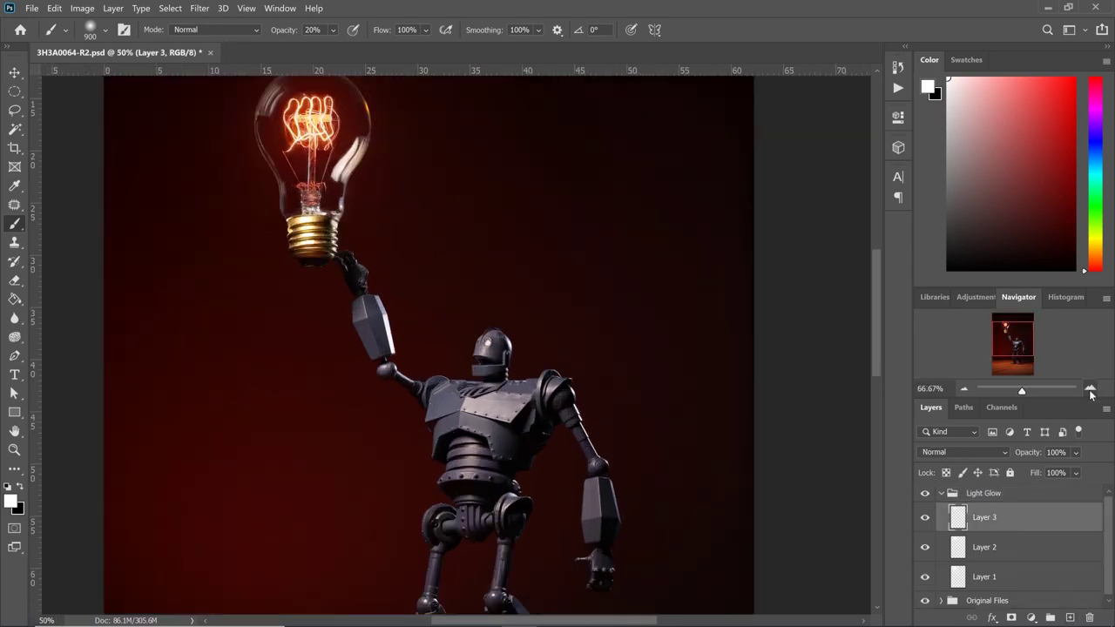
left_click(1090, 388)
left_click(1089, 389)
left_click(1089, 389)
left_click(1089, 388)
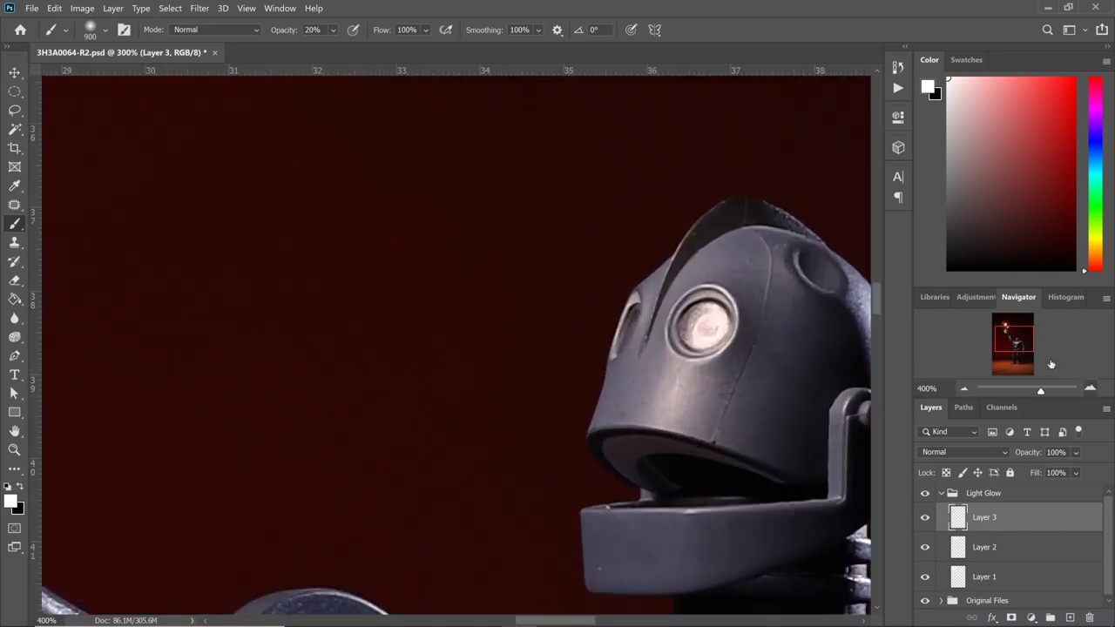
left_click_drag(1015, 342, 1011, 344)
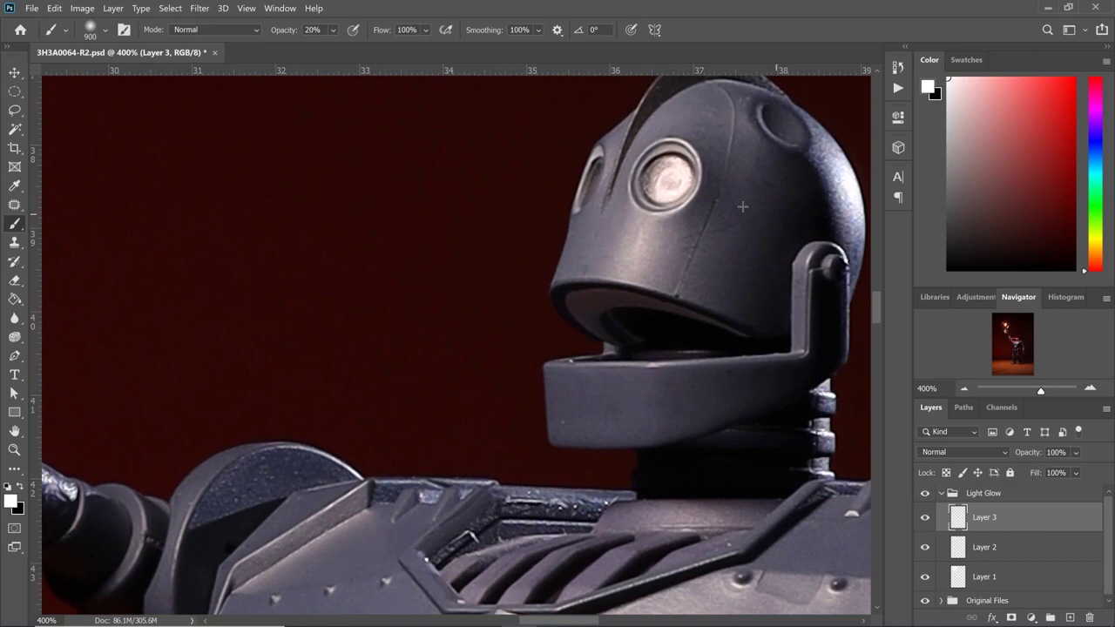
left_click_drag(735, 195, 537, 313)
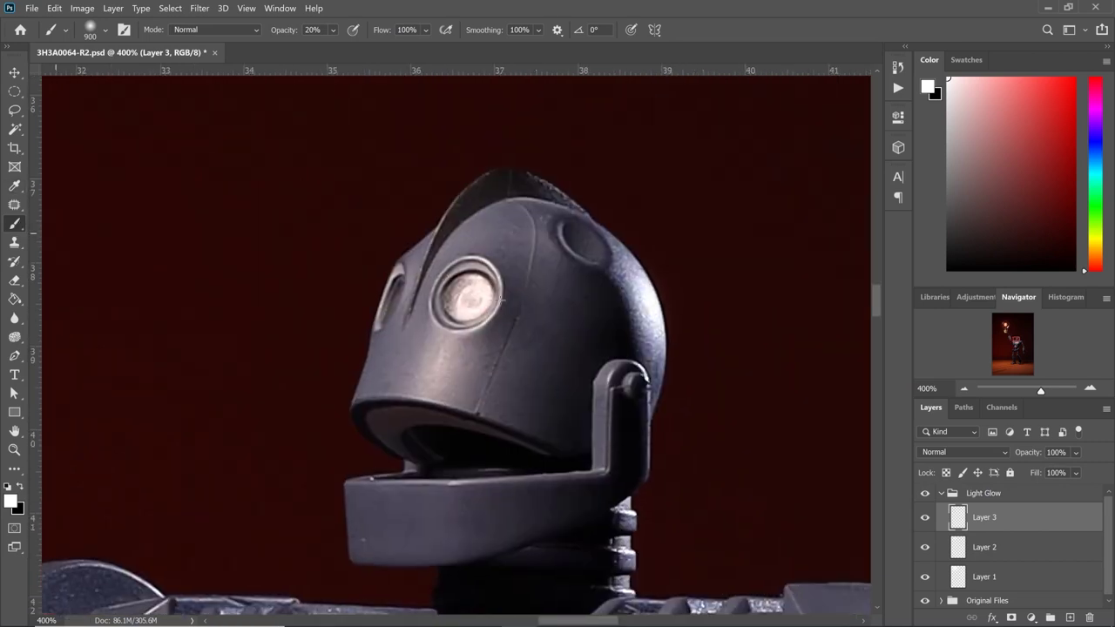
key("bracketleft")
key("bracketleft")
key("bracketleft")
key("bracketleft")
key("bracketleft")
key("bracketleft")
key("bracketleft")
key("bracketleft")
key("bracketleft")
key("bracketleft")
key("bracketleft")
key("bracketright")
left_click(960, 452)
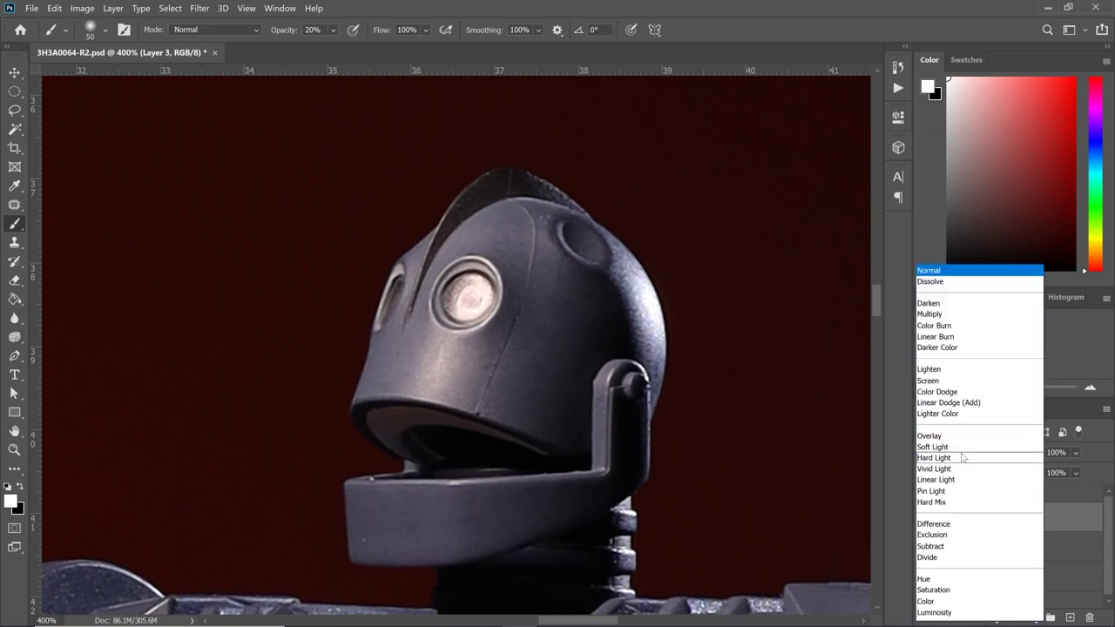
left_click(953, 435)
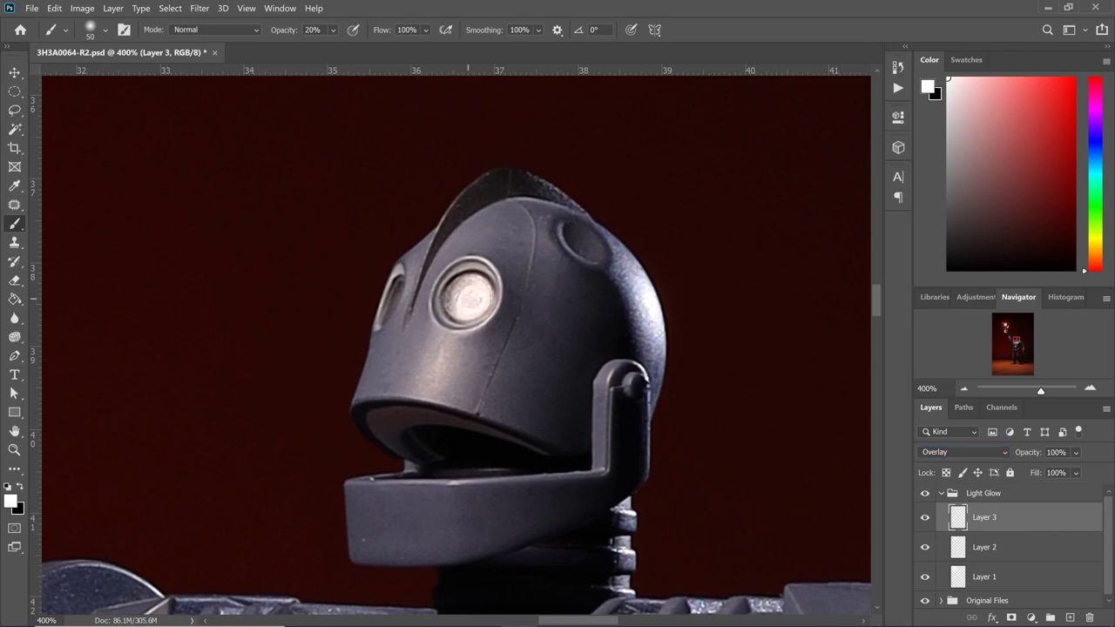
mouse_move(450, 305)
left_mouse_down()
mouse_move(462, 279)
mouse_move(484, 310)
mouse_move(474, 299)
left_mouse_up()
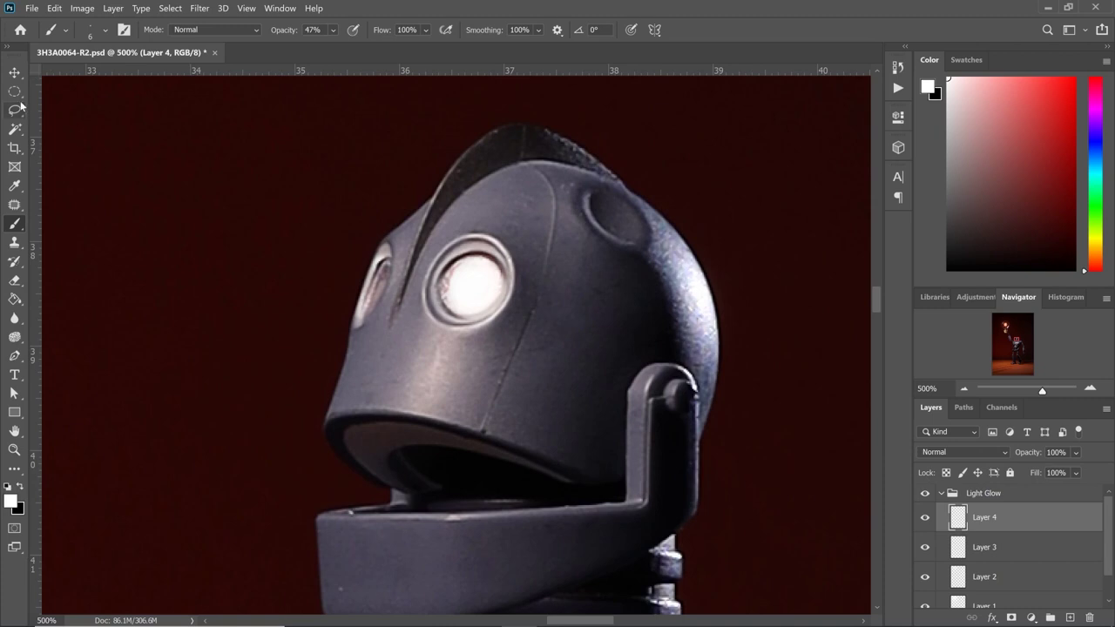
Step: Trace the lens of the robot's far eye with the Pen tool and convert the path into a selection
left_click(14, 355)
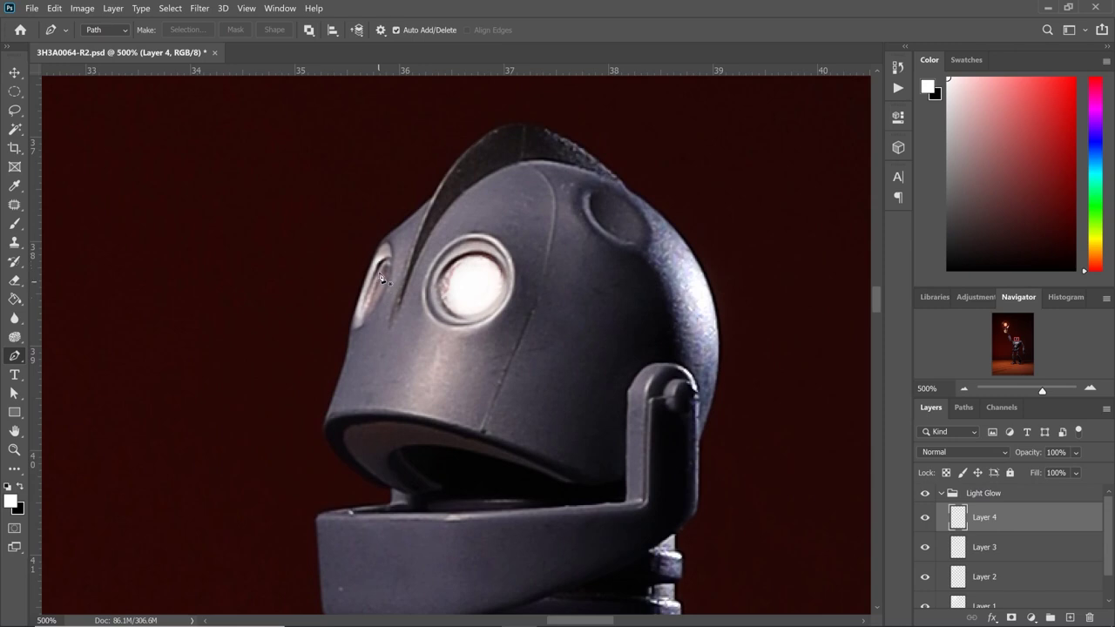
left_click_drag(389, 270, 389, 286)
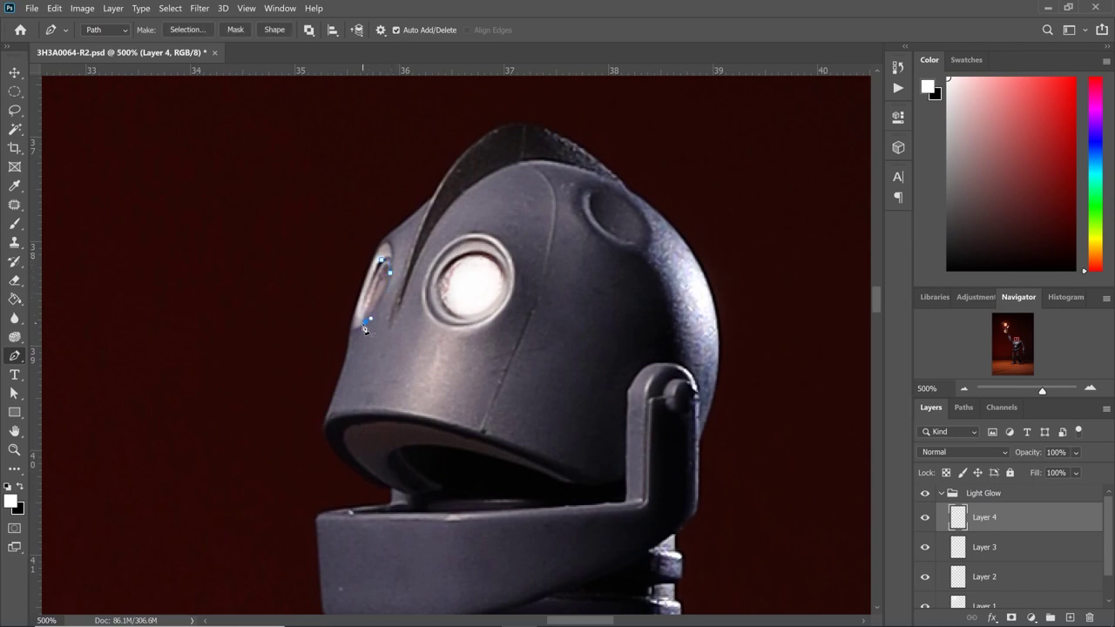
scroll(366, 336, "up", 5)
left_click_drag(366, 339, 365, 288)
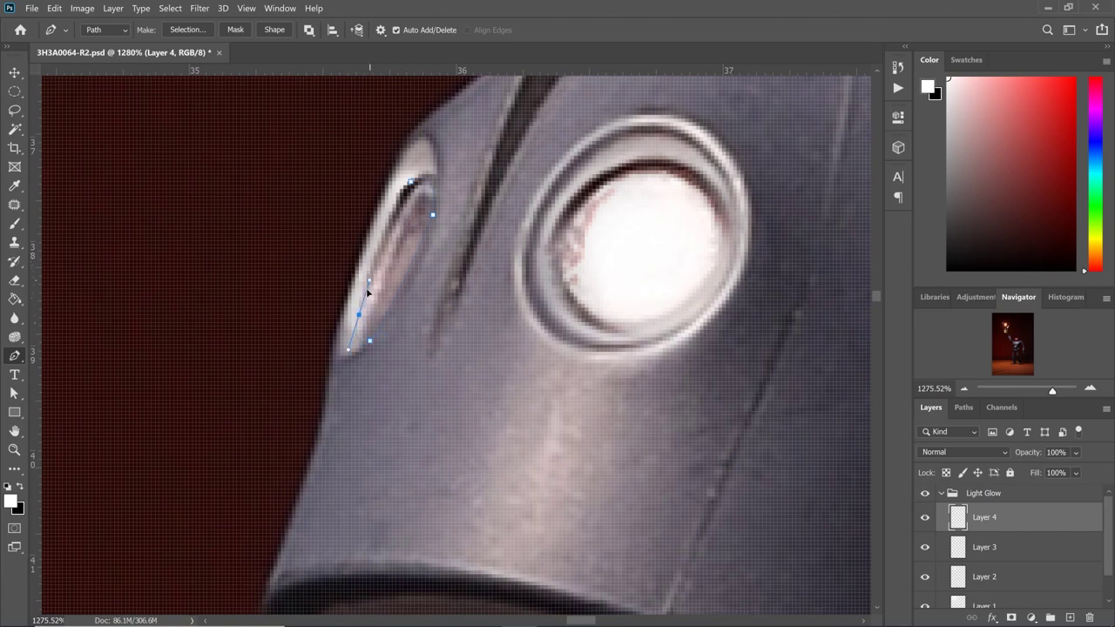
right_click(411, 181)
left_click(459, 263)
left_click(626, 167)
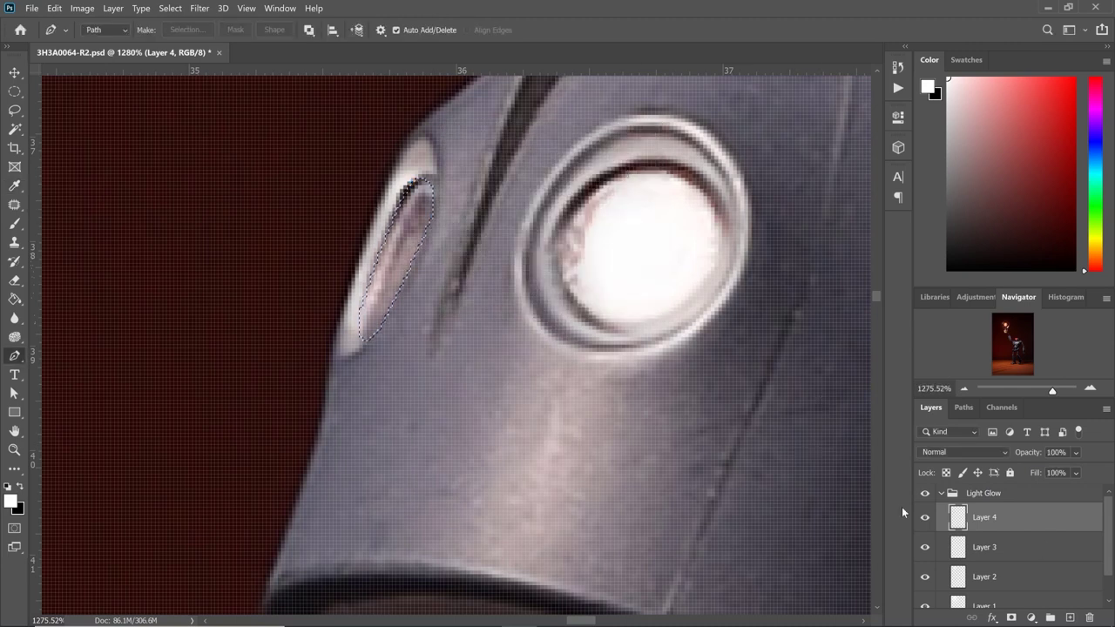
Step: Paint white inside the far eye's selection on Layer 4 at 26% opacity, reducing the brush from 25 to 9 pixels, and deselect
left_click(15, 224)
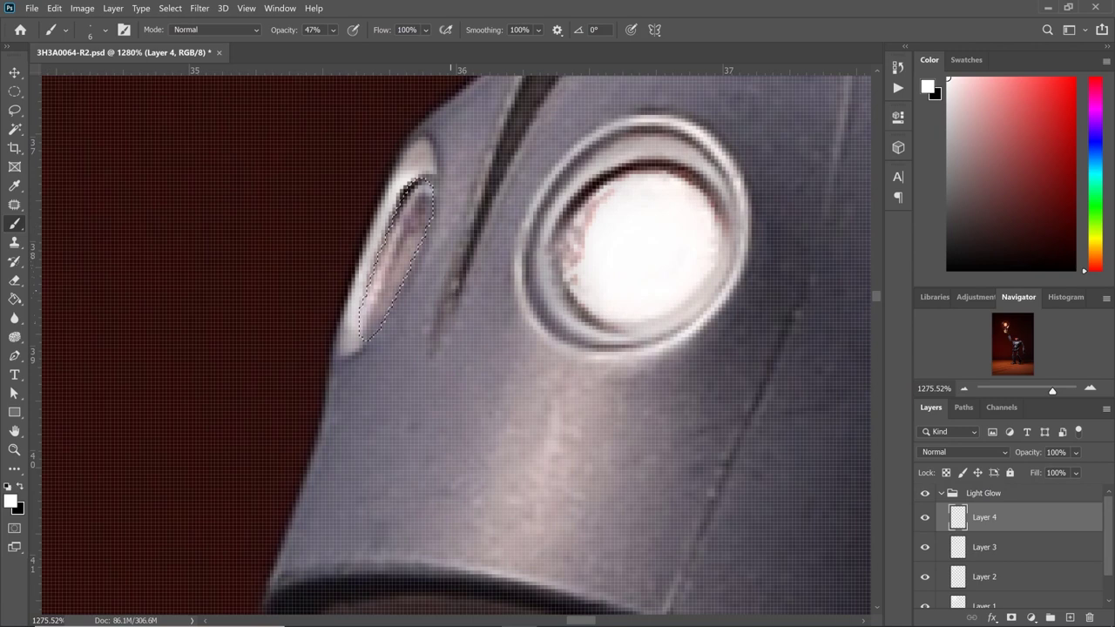
left_click_drag(333, 30, 340, 50)
key("bracketright")
key("bracketright")
key("bracketright")
key("bracketright")
key("bracketright")
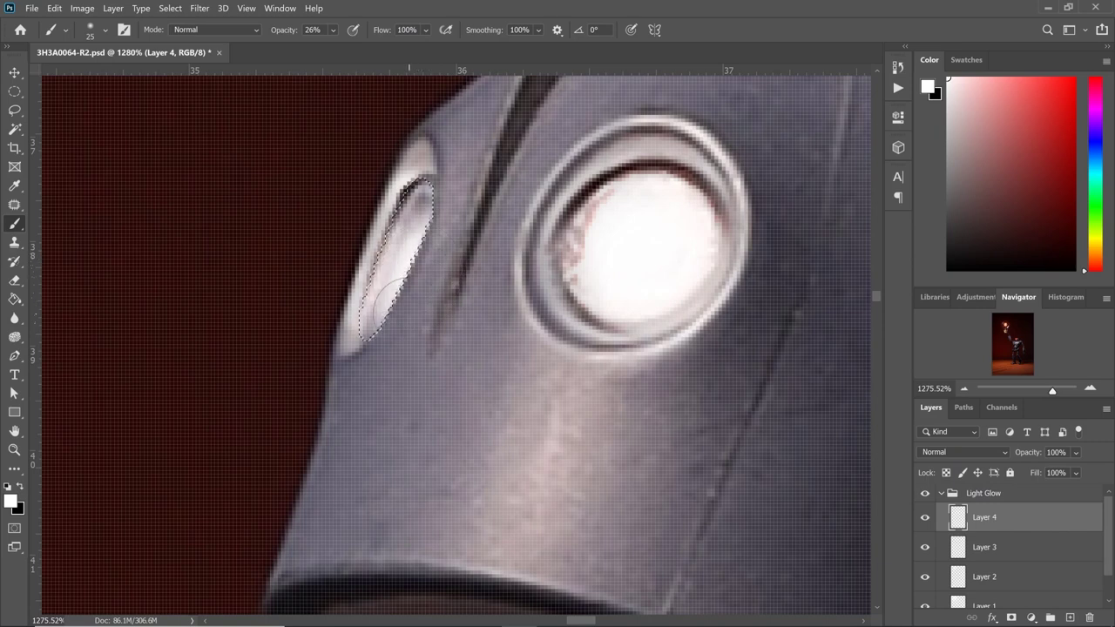
key("bracketleft")
key("bracketleft")
left_click_drag(420, 187, 365, 331)
key("bracketleft")
mouse_move(423, 198)
left_mouse_down()
mouse_move(370, 333)
mouse_move(420, 222)
mouse_move(395, 285)
left_mouse_up()
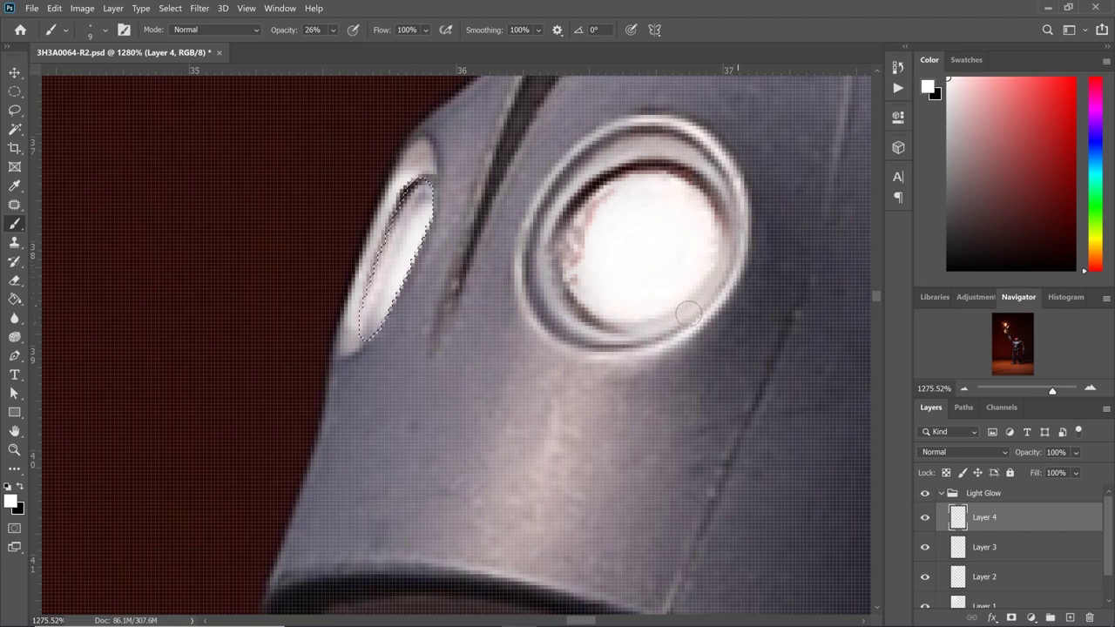
left_click(14, 90)
left_click(279, 155)
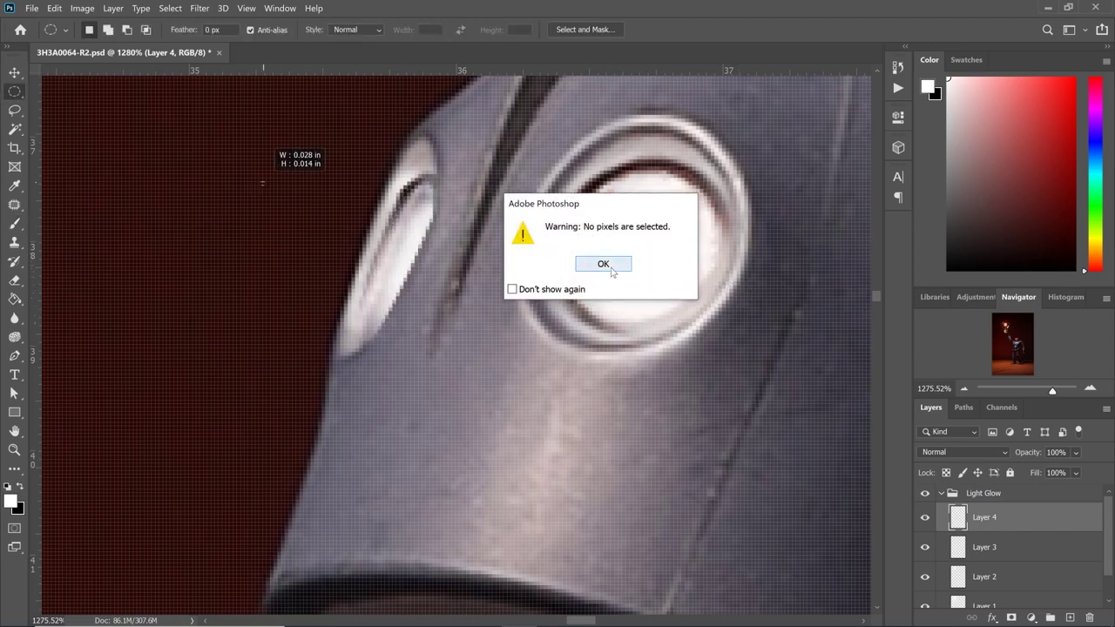
left_click(579, 259)
Step: Paint white over the near eye's remaining dark edge on Layer 4 with a 6-pixel brush at 70% opacity
left_click(14, 223)
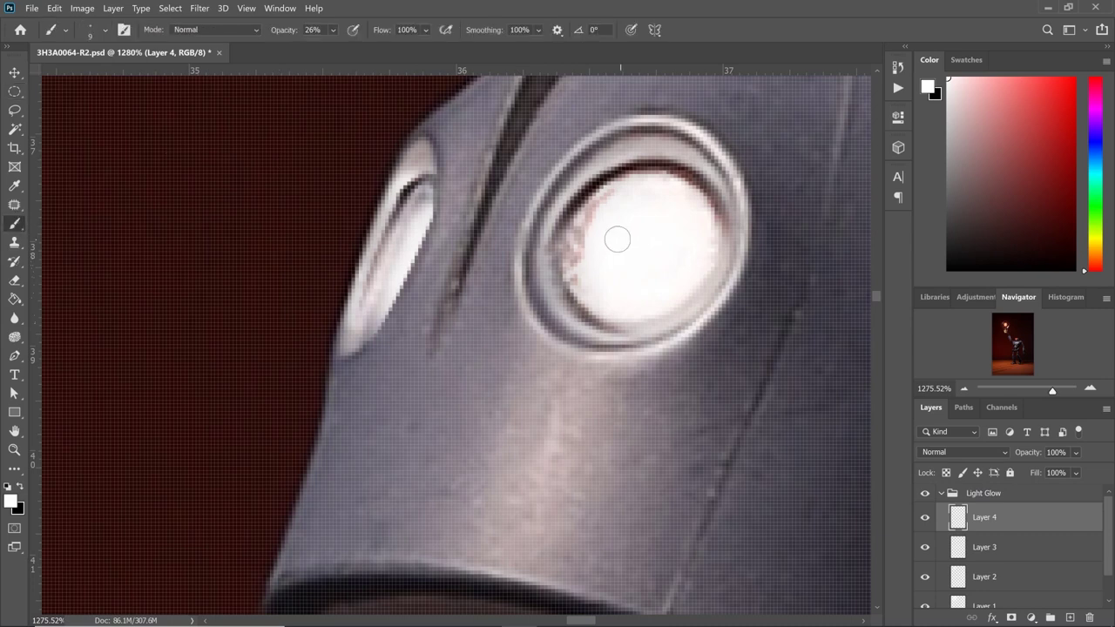
key("bracketleft")
key("bracketleft")
key("bracketleft")
key("7")
mouse_move(581, 231)
left_mouse_down()
mouse_move(575, 250)
mouse_move(591, 220)
mouse_move(581, 234)
mouse_move(604, 212)
mouse_move(577, 243)
mouse_move(611, 215)
mouse_move(574, 281)
mouse_move(585, 284)
mouse_move(573, 245)
mouse_move(614, 217)
mouse_move(600, 217)
left_mouse_up()
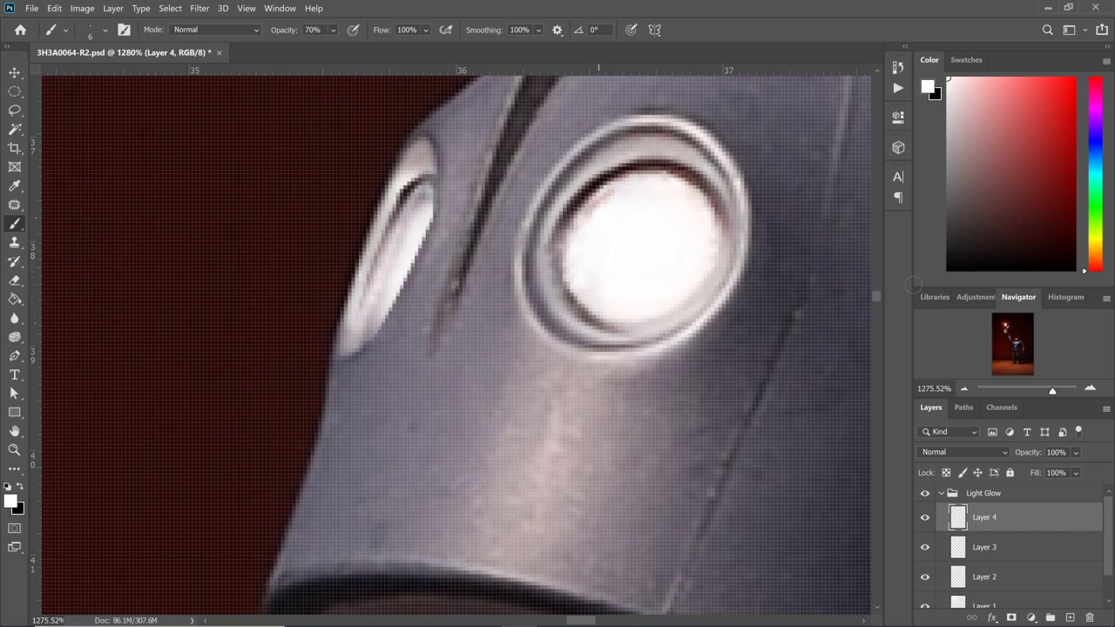
Step: Collapse the Light Glow group and compare the whole image with the group hidden and shown
left_click(964, 388)
left_click(964, 389)
left_click(964, 389)
left_click(964, 388)
left_click(963, 389)
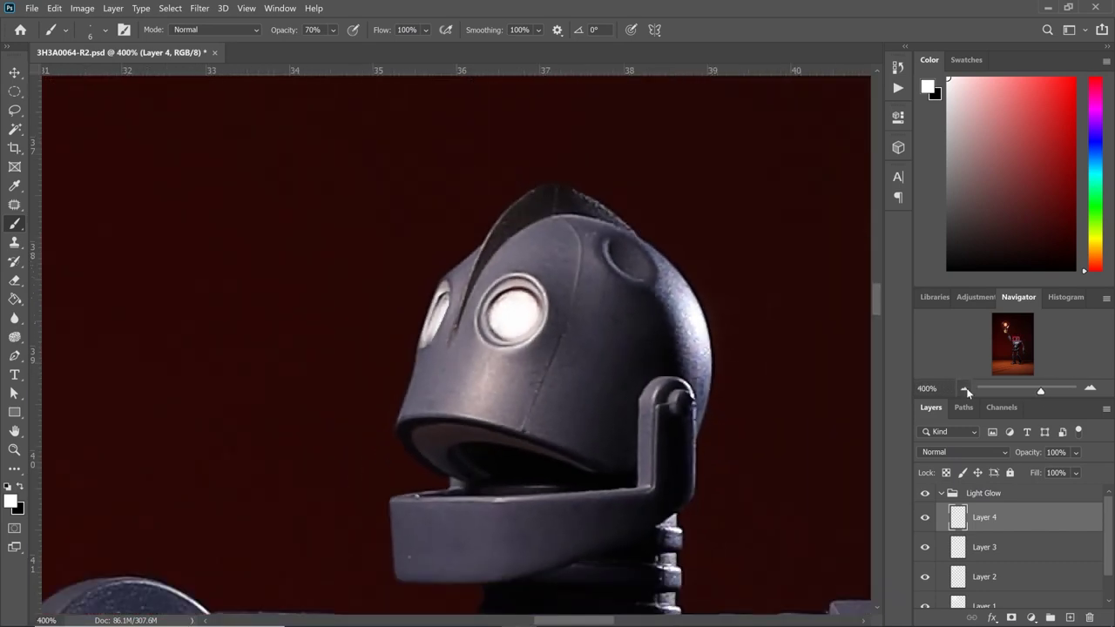
left_click(964, 388)
left_click(964, 389)
left_click(965, 389)
left_click(965, 389)
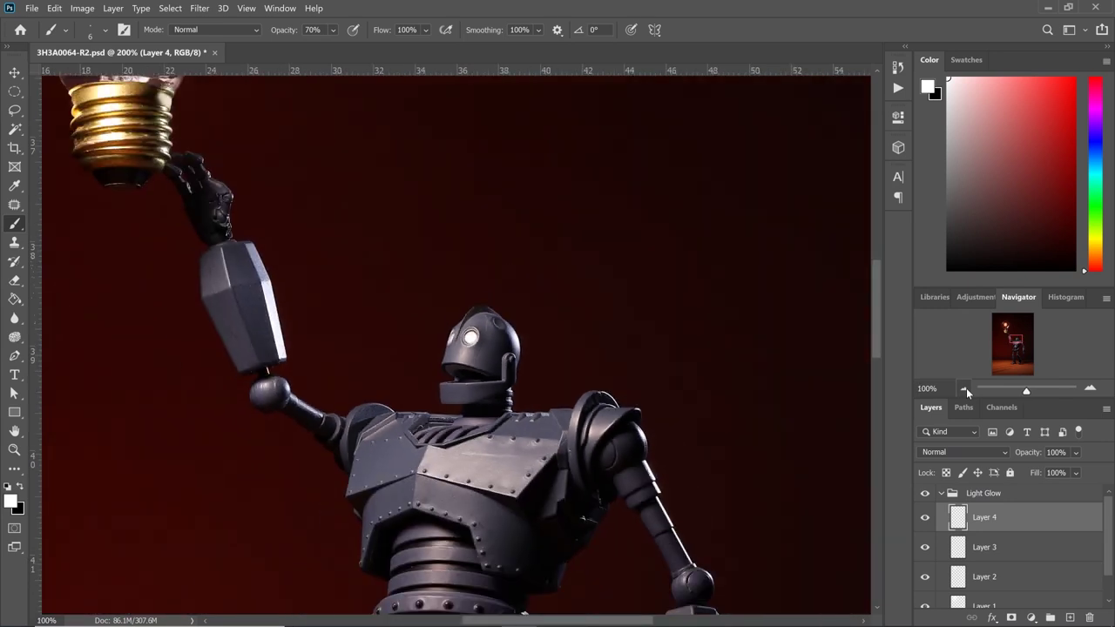
left_click(965, 388)
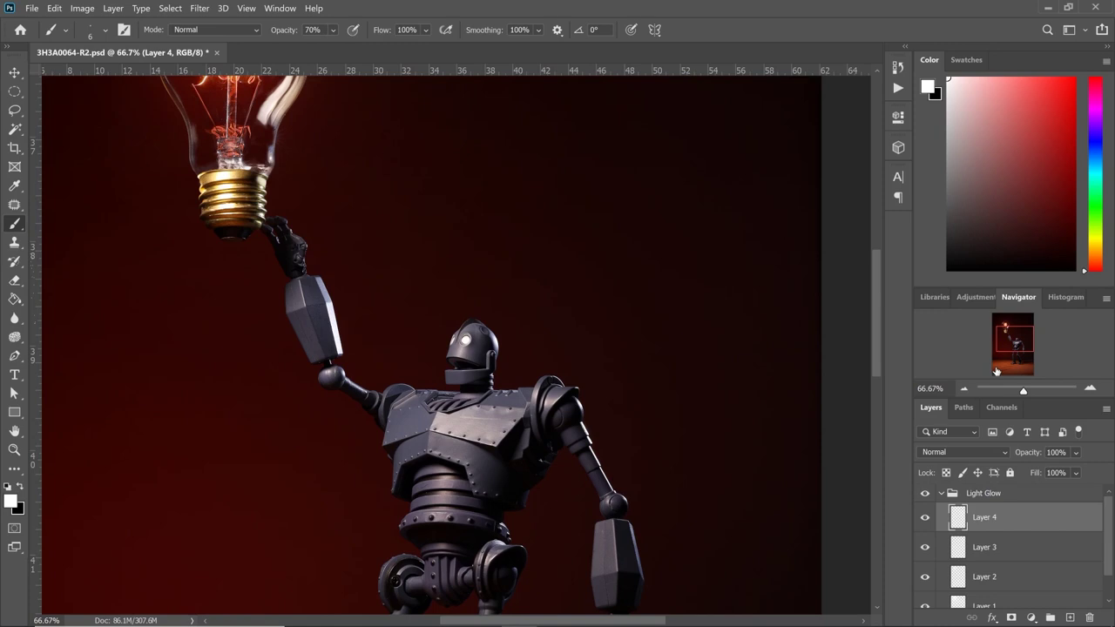
left_click_drag(996, 371, 993, 373)
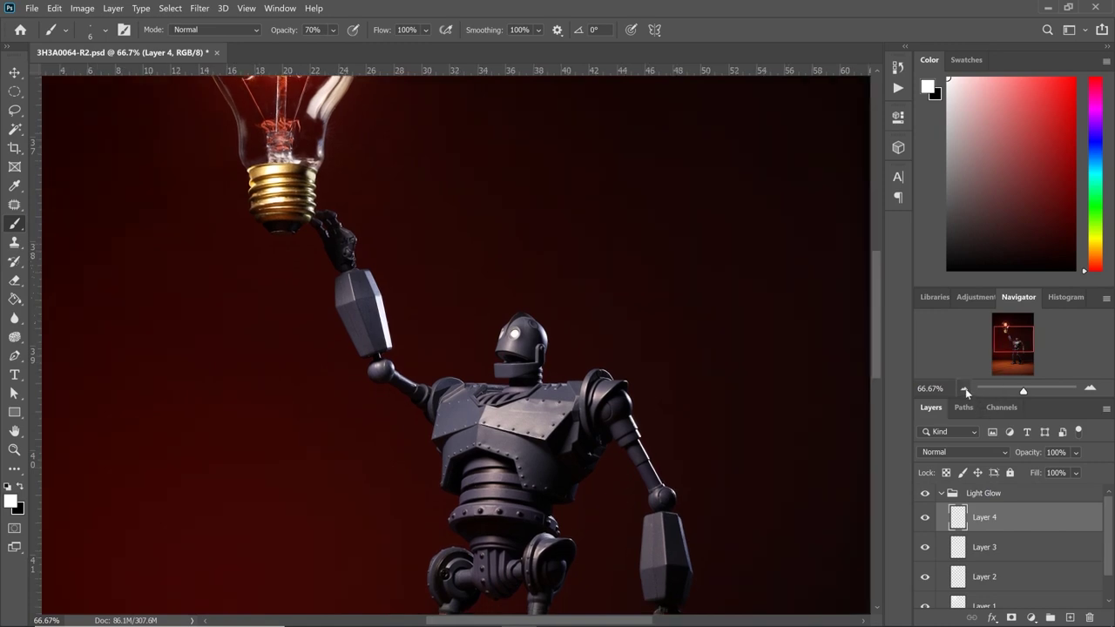
left_click(964, 390)
left_click(946, 495)
left_click(941, 492)
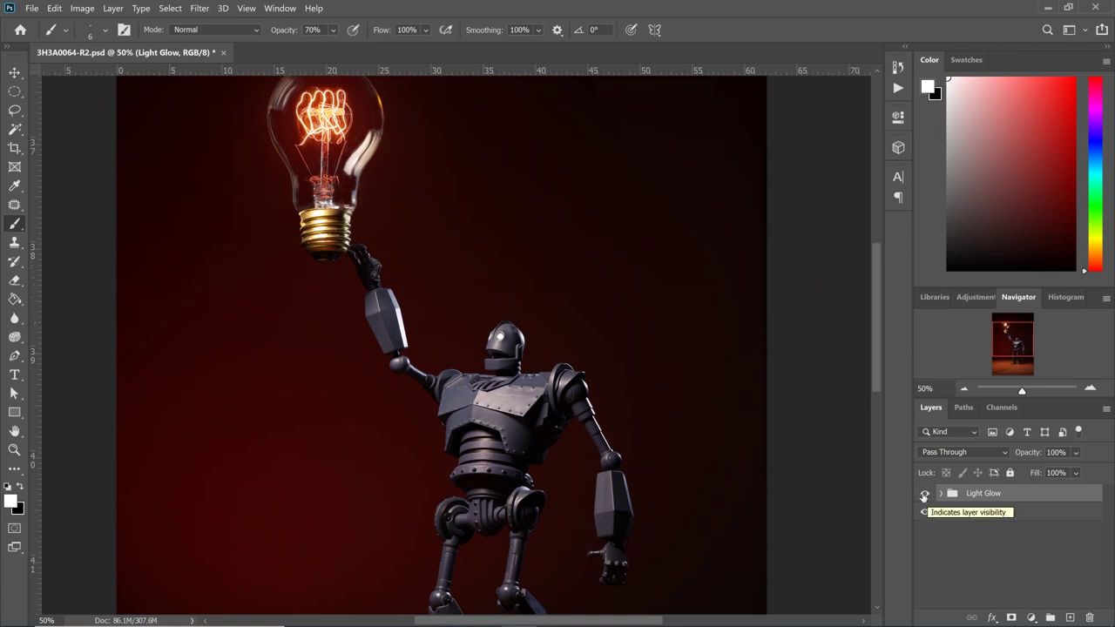
left_click(925, 496)
left_click(925, 495)
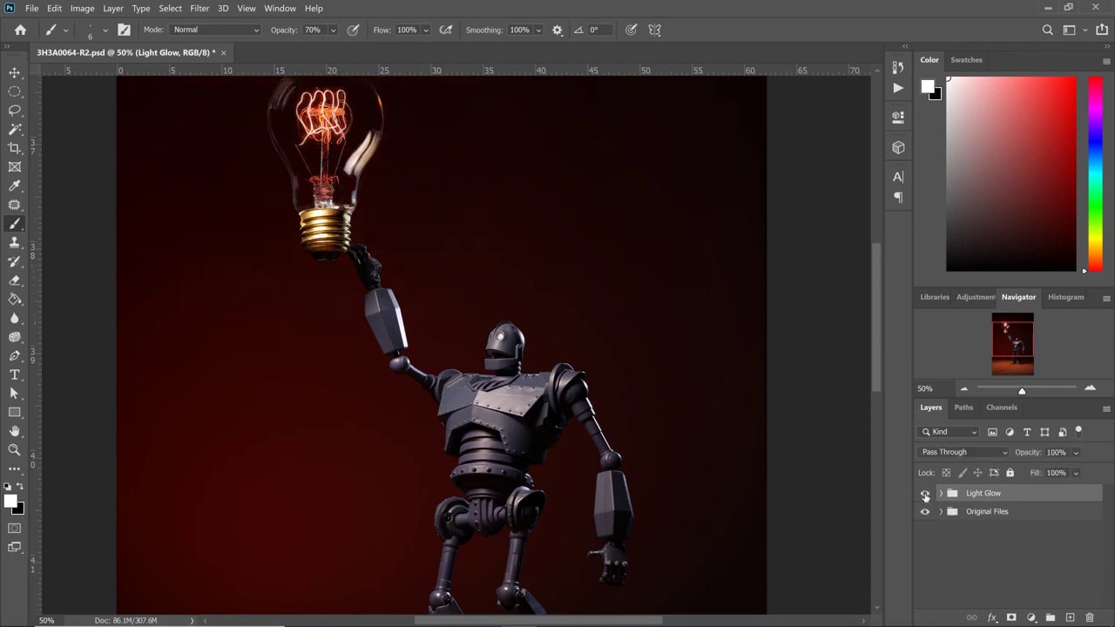
left_click(925, 496)
left_click(925, 496)
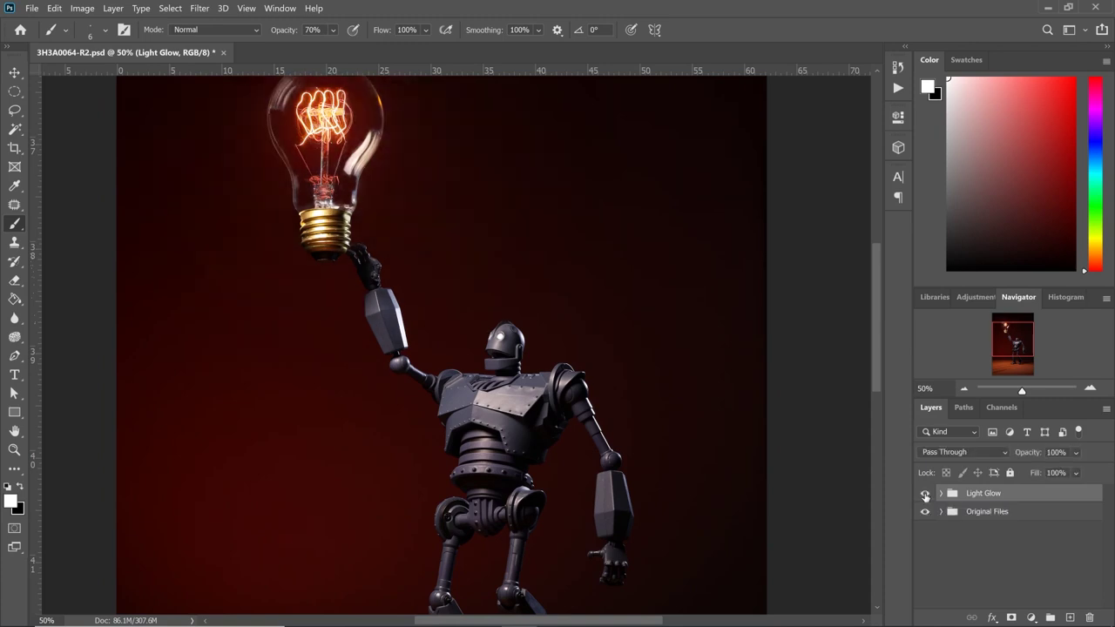
left_click(925, 495)
left_click(924, 496)
left_click(964, 390)
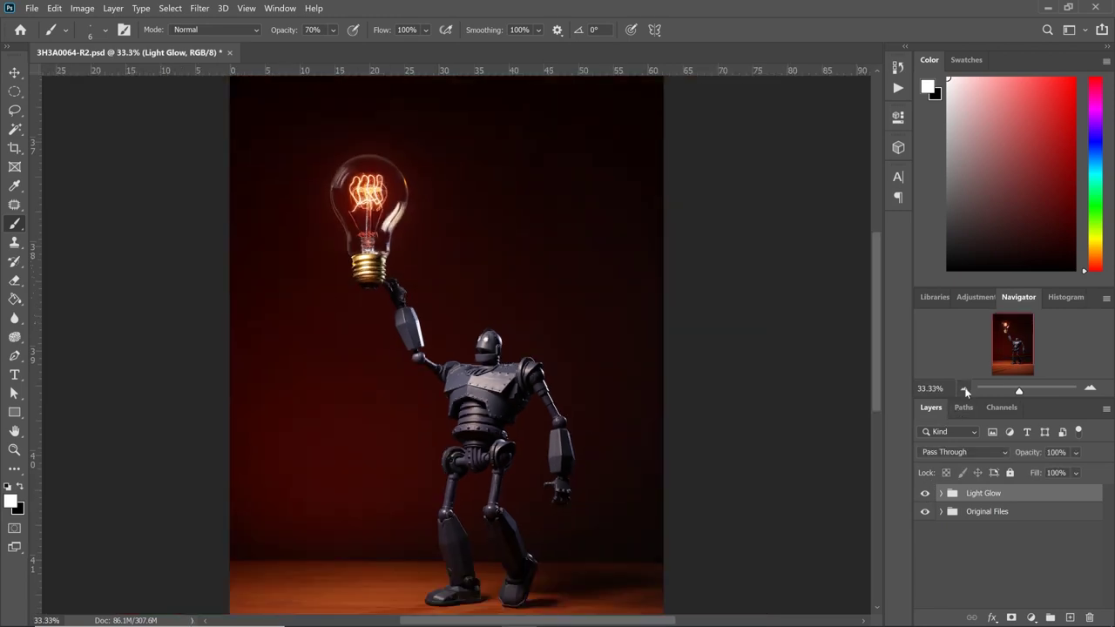
left_click(964, 390)
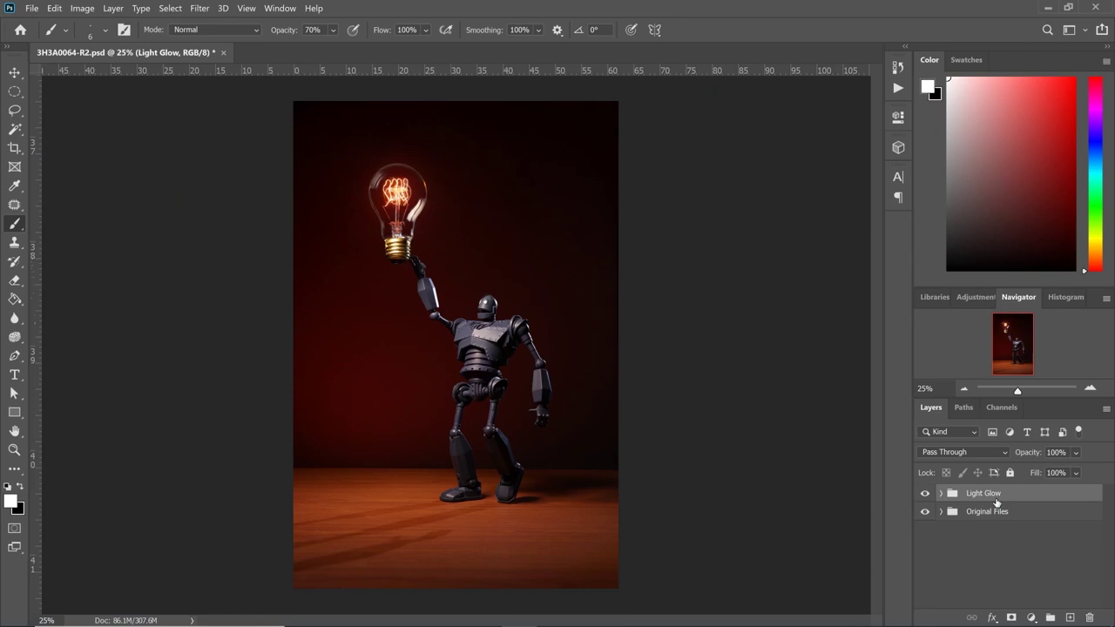
Step: Duplicate the Light Glow and Original Files groups and merge the two copies into a single layer
left_click(979, 514, "shift")
right_click(982, 514)
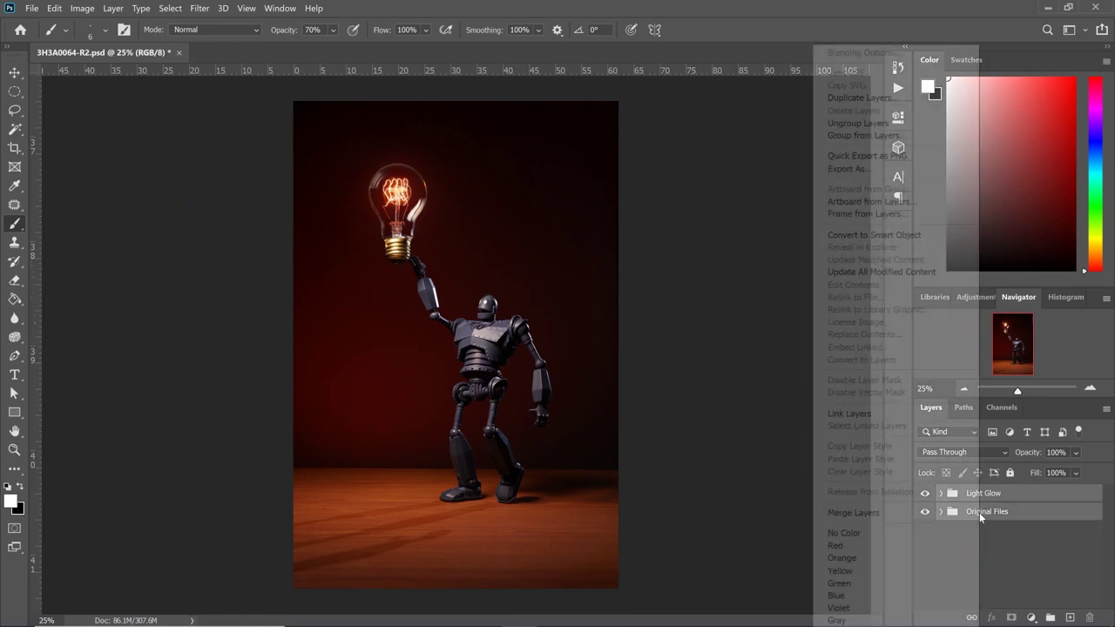
left_click(905, 98)
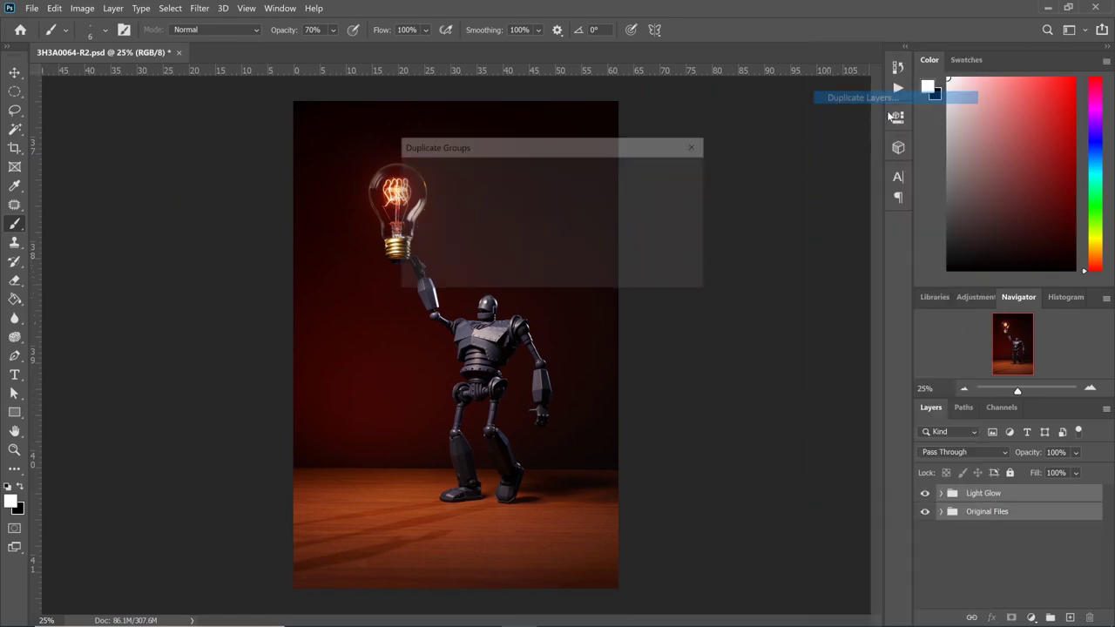
left_click(681, 175)
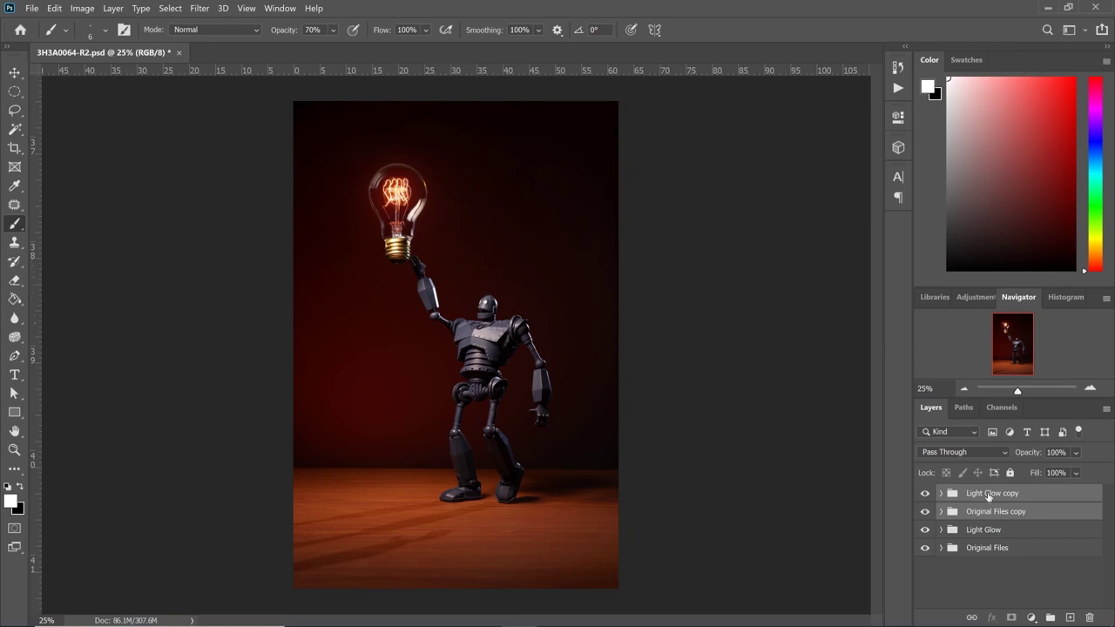
right_click(987, 495)
left_click(919, 460)
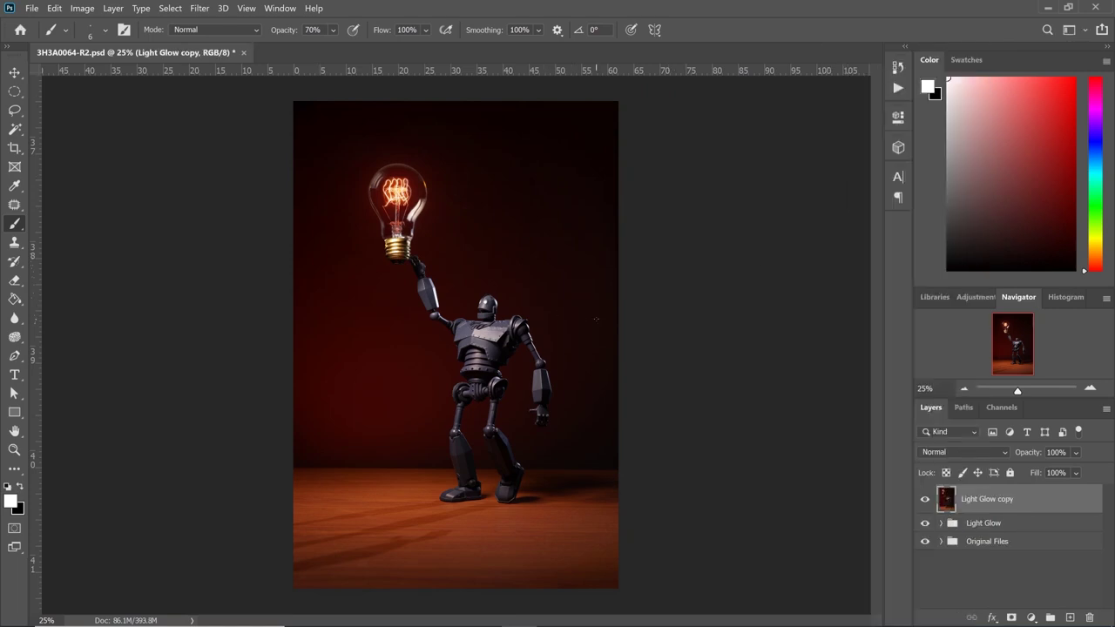
Step: Start the Camera Raw Filter on the merged Light Glow copy layer and raise the overall exposure to +0.80
left_click(200, 8)
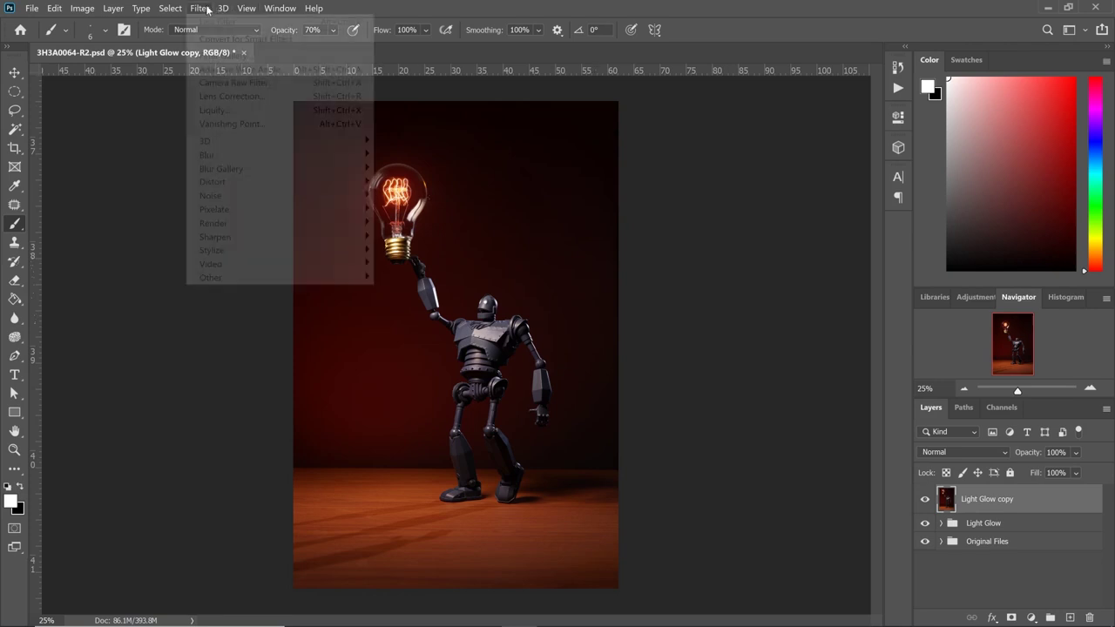
left_click(218, 82)
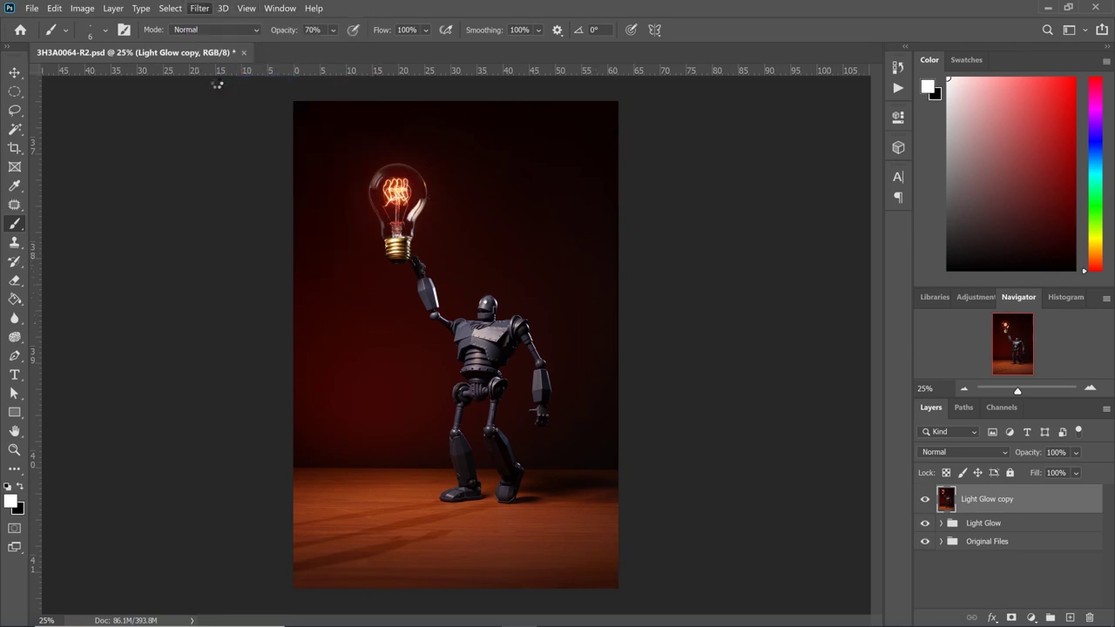
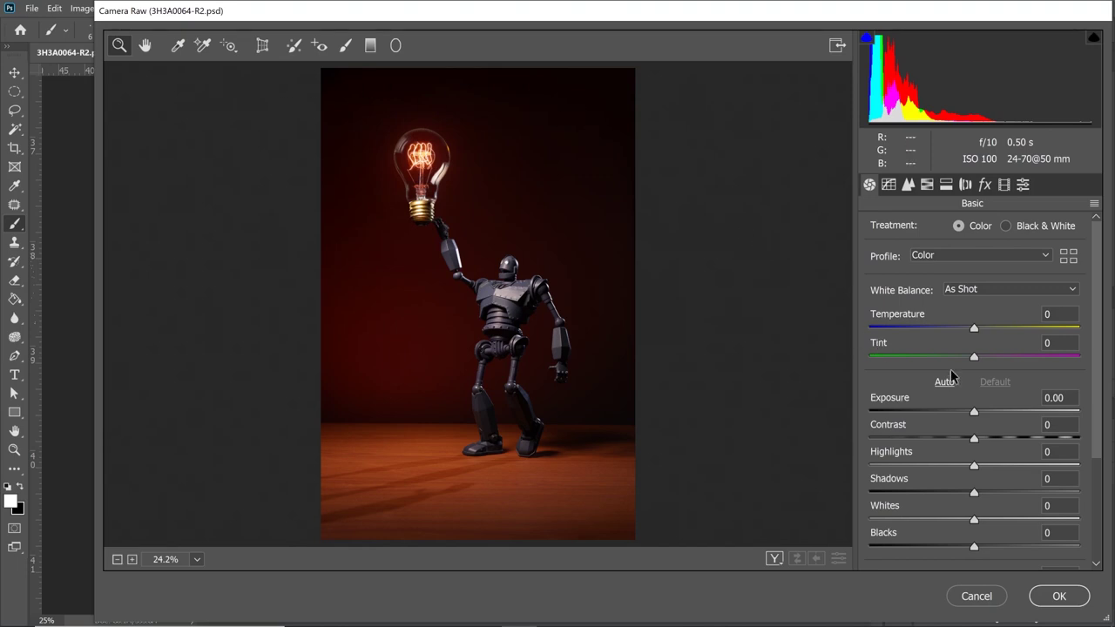
left_click_drag(977, 415, 994, 416)
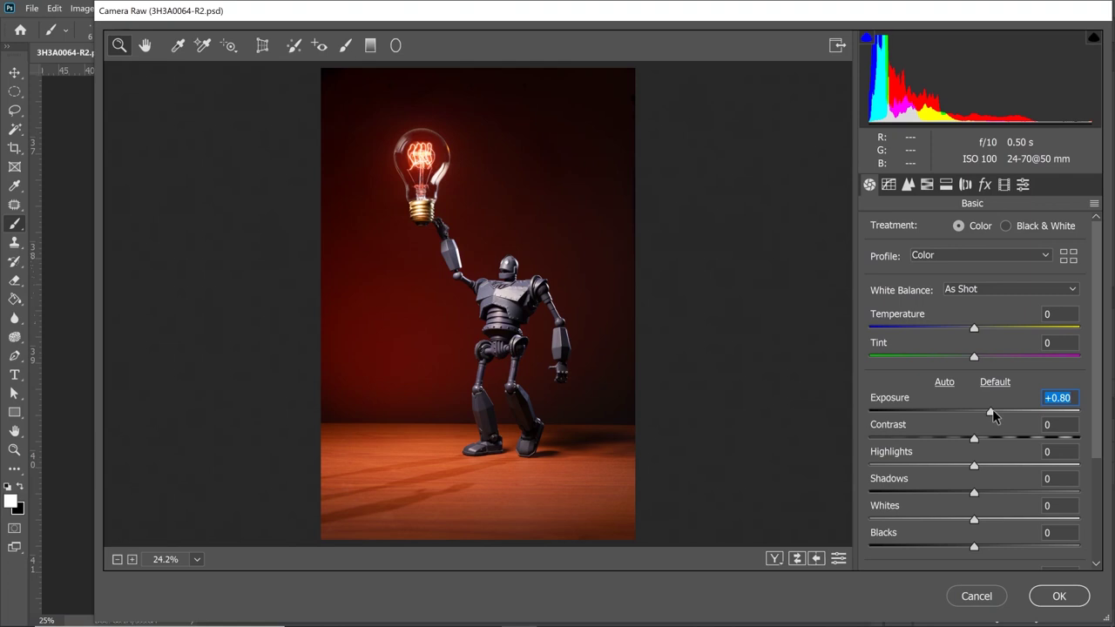
Step: Darken the floor with an upward graduated filter at -1.10 exposure and -6 temperature, and compare the image before and after
left_click(371, 45)
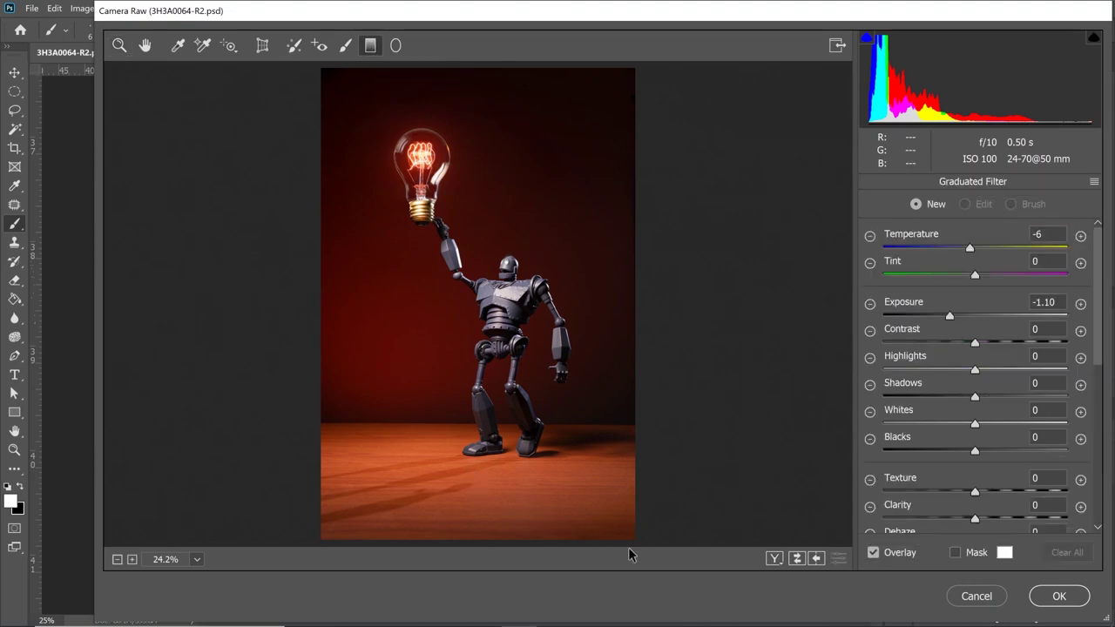
left_click_drag(554, 545, 547, 531)
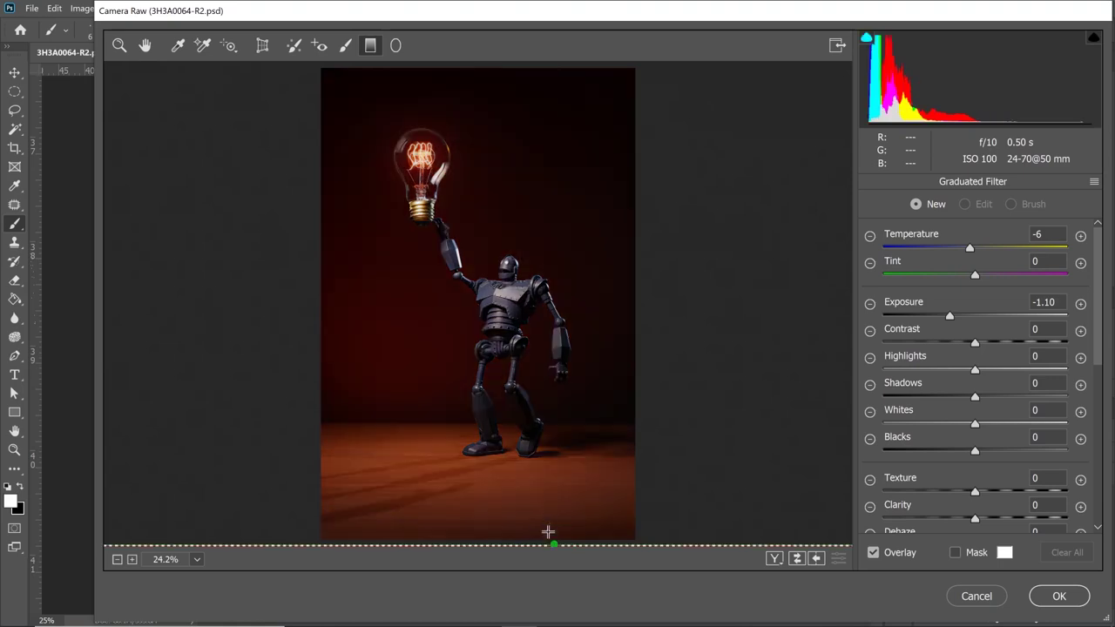
left_click_drag(524, 477, 517, 404)
left_click(145, 46)
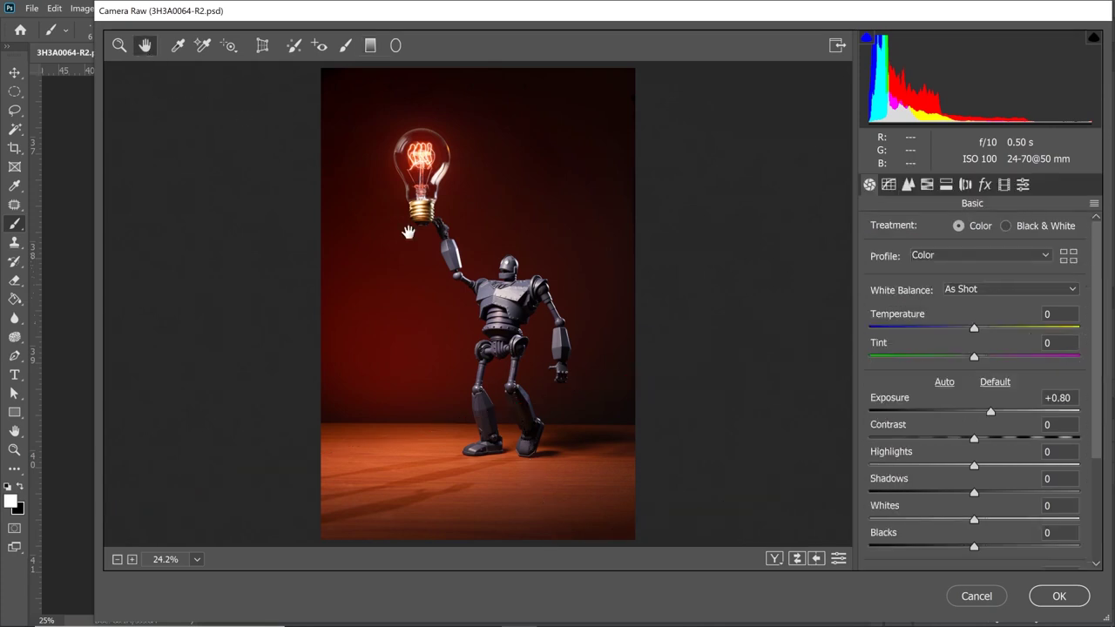
left_click(797, 559)
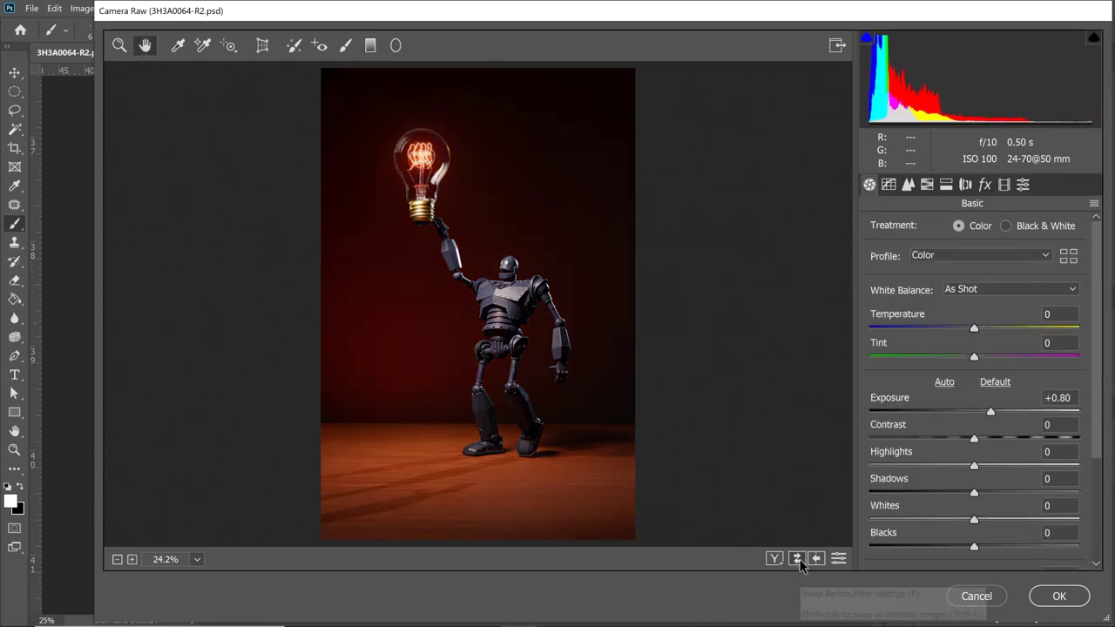
left_click(799, 559)
left_click(799, 559)
left_click(799, 559)
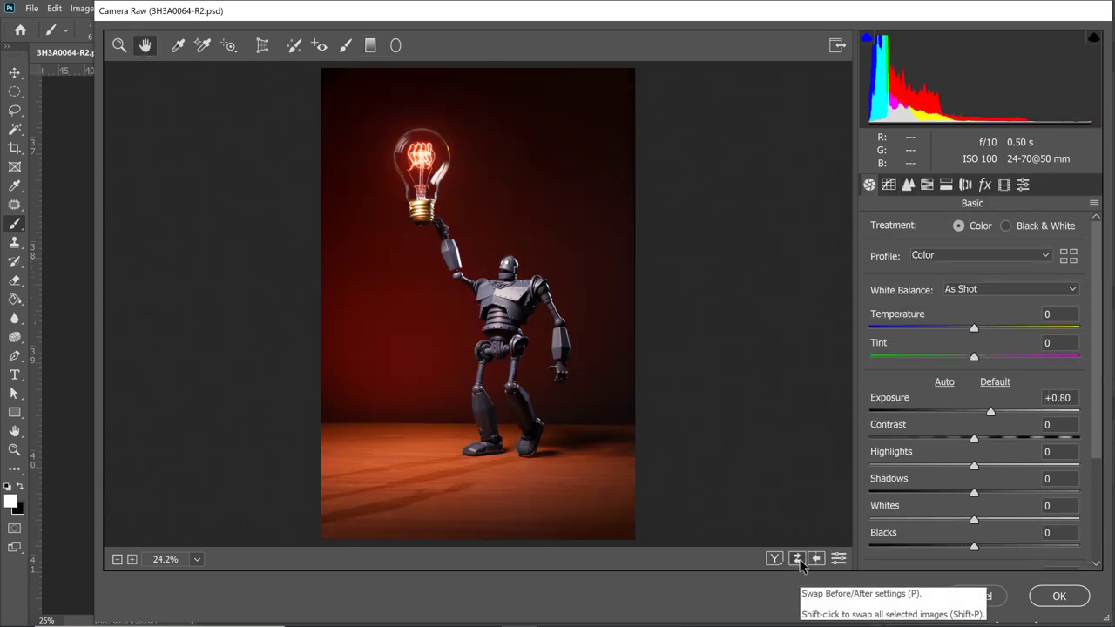
left_click(797, 559)
left_click(797, 559)
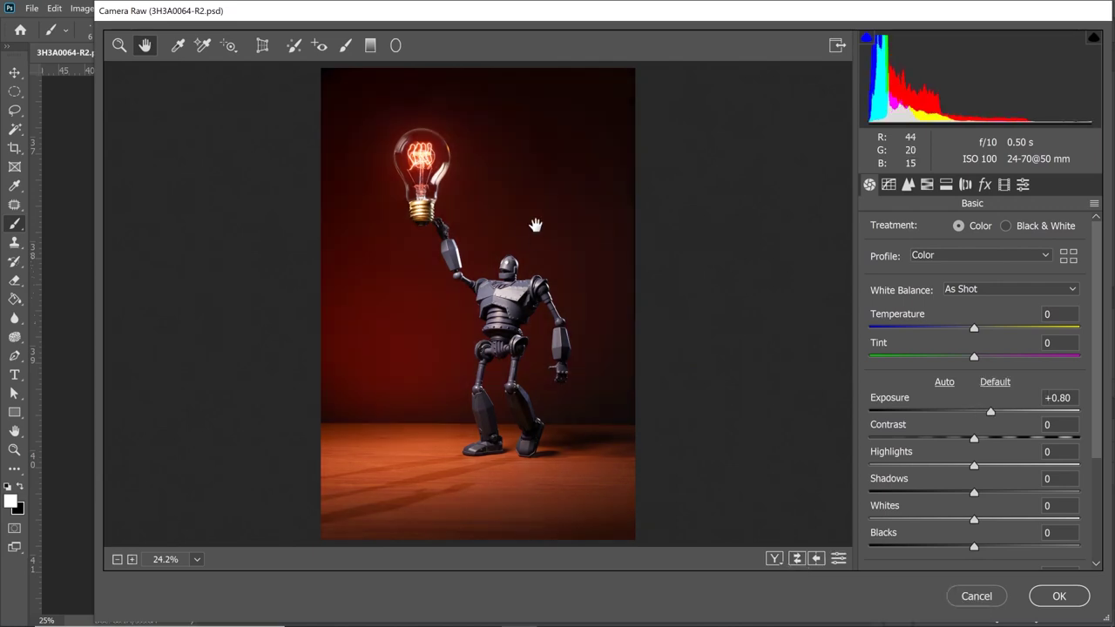
Step: Draw a radial filter at -6 temperature, and move, resize and tilt its ellipse to surround the bulb and robot, darkening the outer areas
left_click(396, 47)
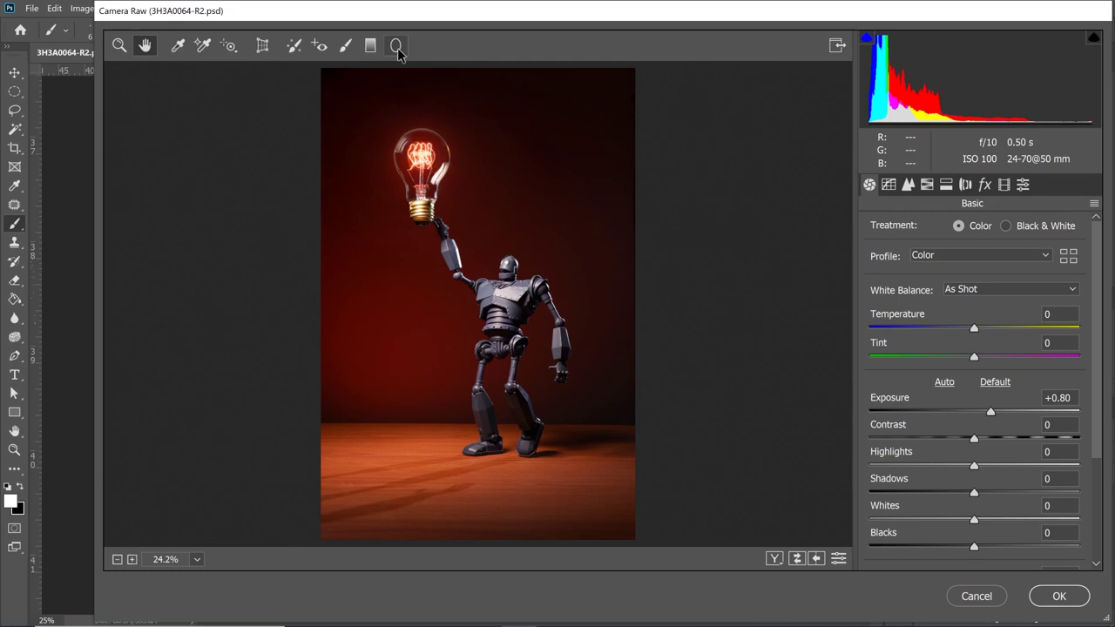
left_click_drag(469, 202, 622, 400)
left_click_drag(726, 221, 670, 113)
left_click_drag(473, 202, 442, 260)
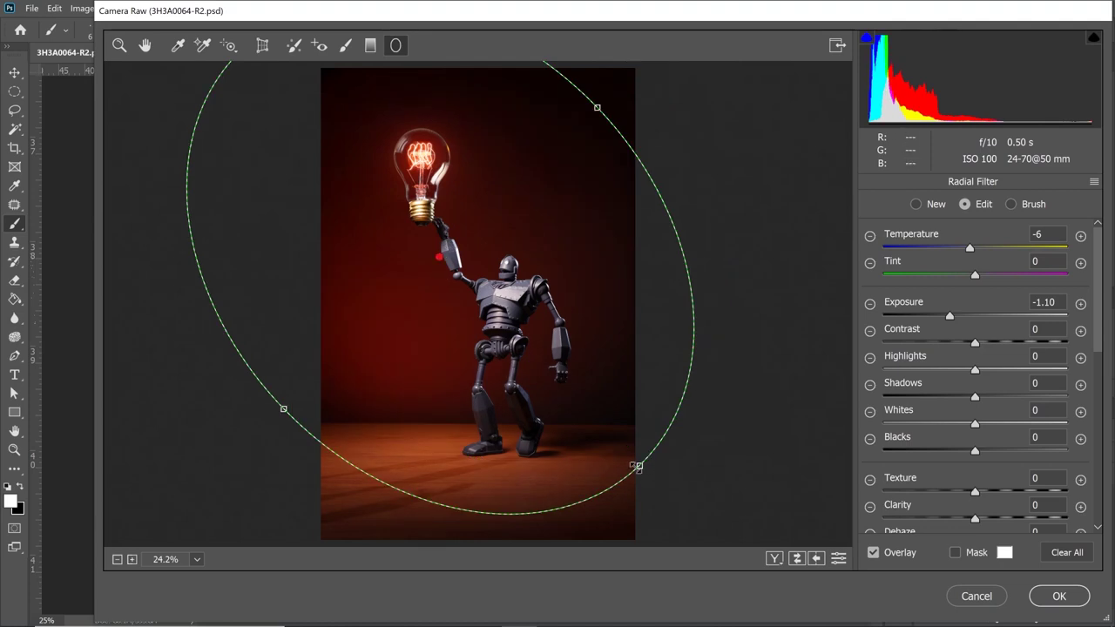
left_click_drag(638, 466, 604, 432)
left_click_drag(440, 254, 465, 233)
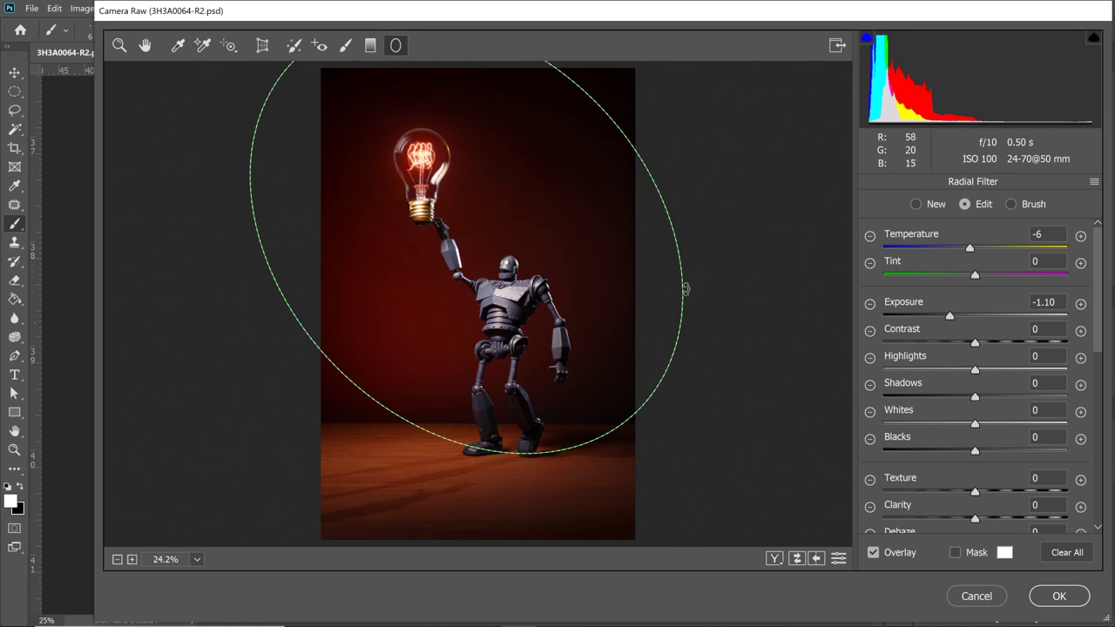
left_click_drag(725, 295, 699, 325)
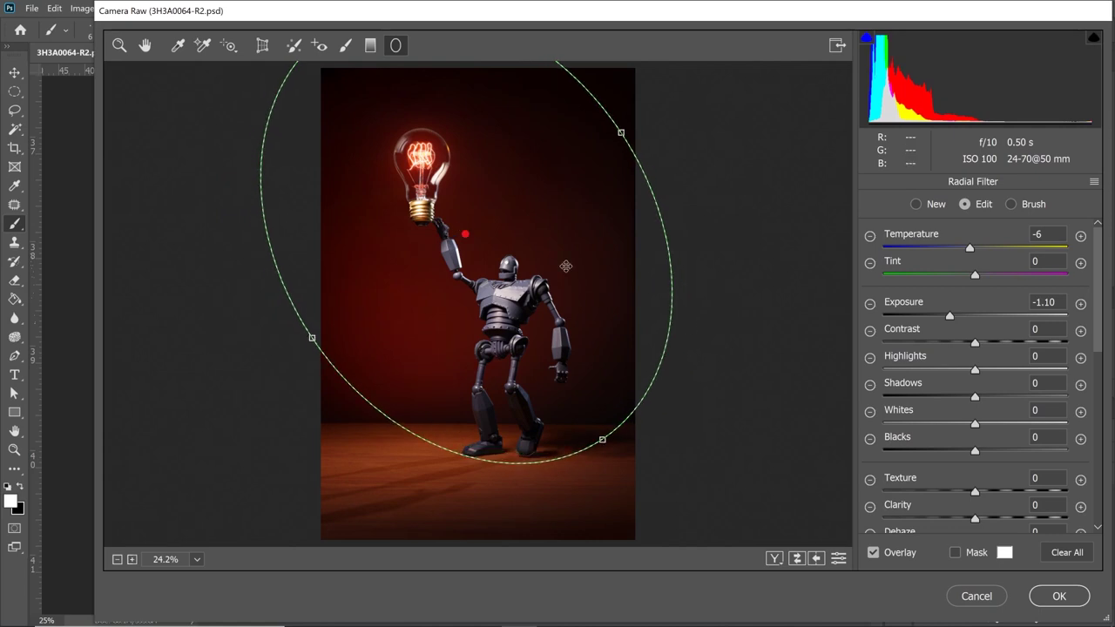
left_click_drag(466, 234, 485, 274)
left_click_drag(719, 344, 694, 386)
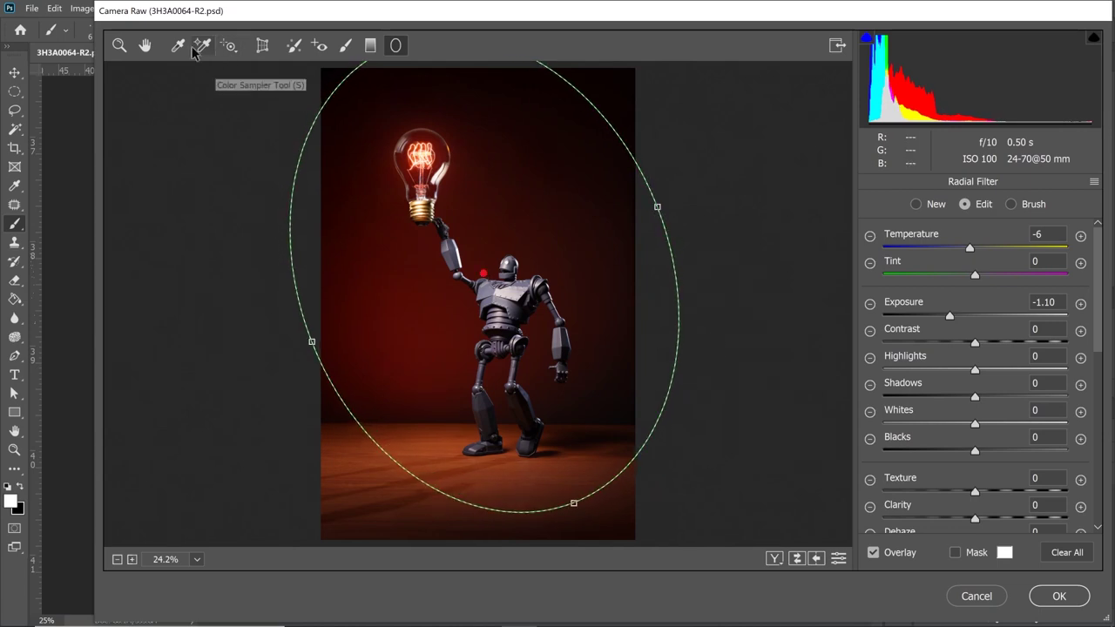
Step: Set the radial filter's exposure to -1.00 and compare the image before and after the adjustments
mouse_move(956, 316)
left_mouse_down()
mouse_move(921, 319)
mouse_move(977, 320)
mouse_move(960, 321)
left_mouse_up()
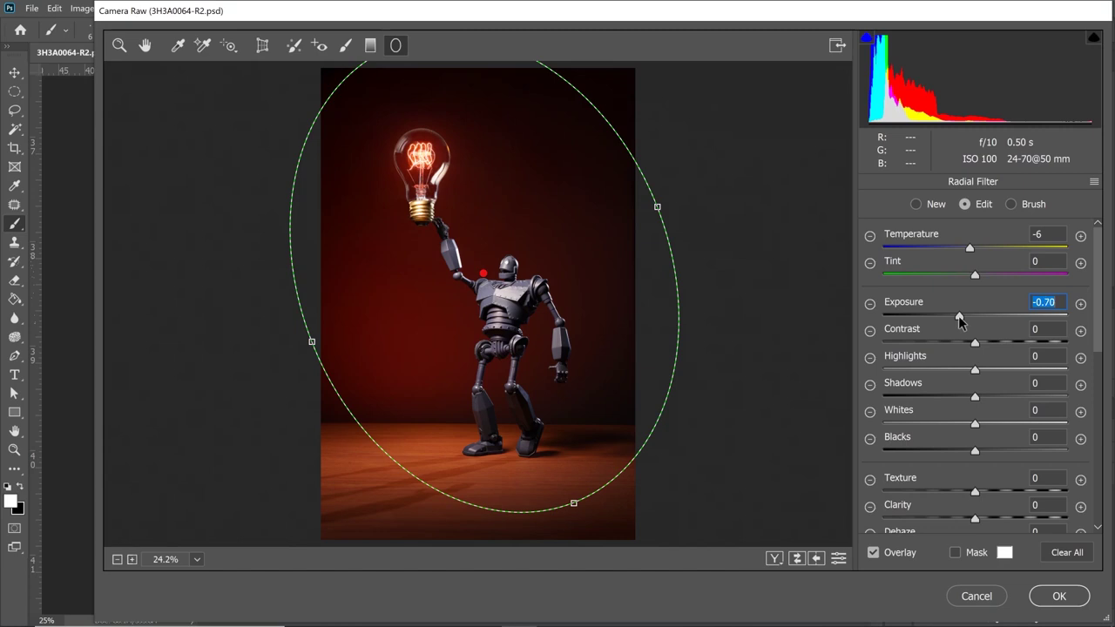
left_click_drag(958, 319, 951, 320)
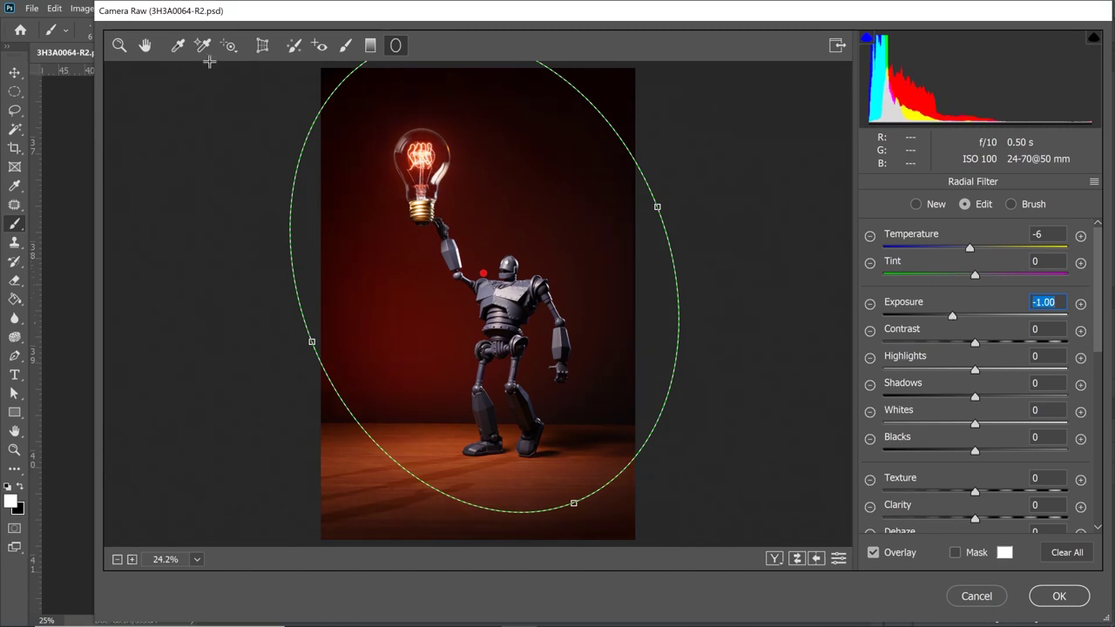
left_click(145, 46)
left_click(792, 560)
left_click(792, 561)
left_click(793, 561)
left_click(793, 561)
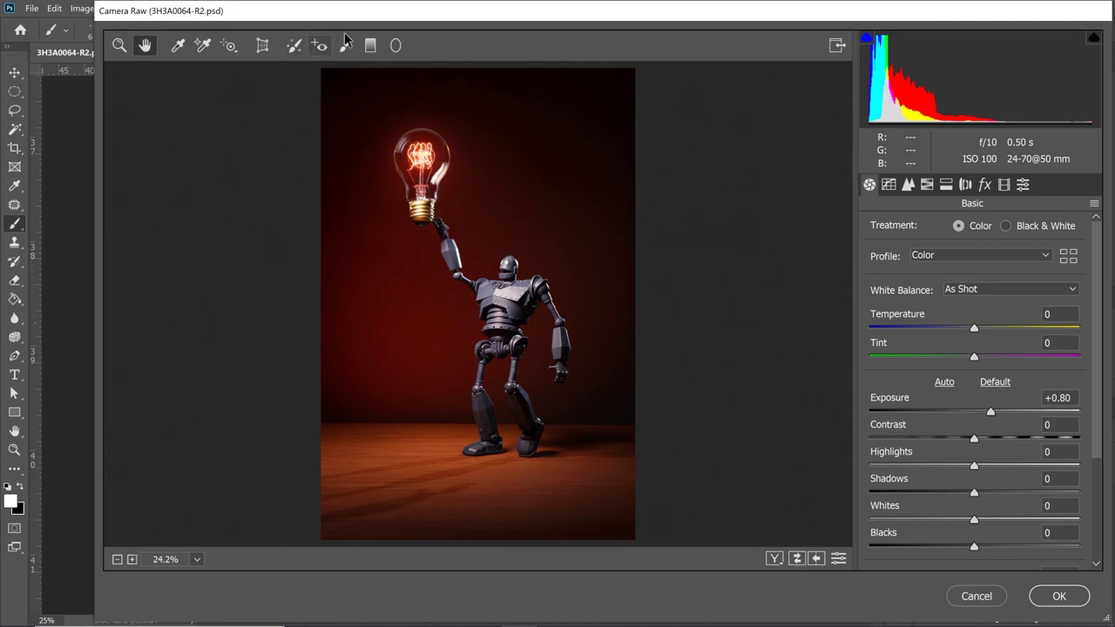
Step: Delete the graduated filter over the floor and compare the image before and after the remaining adjustments
left_click(370, 45)
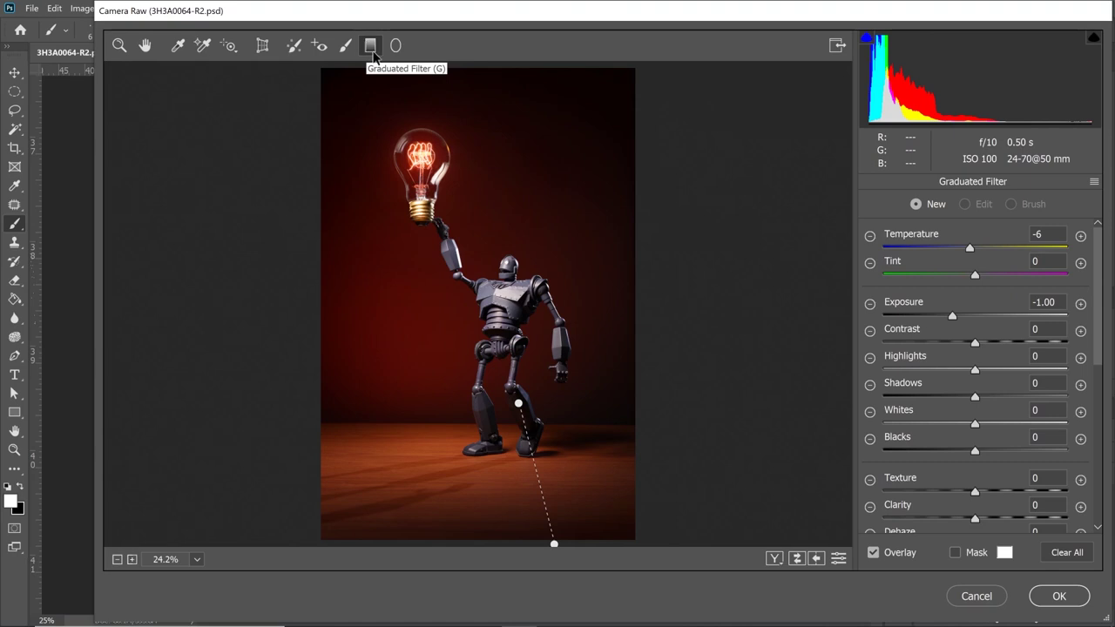
left_click(521, 406)
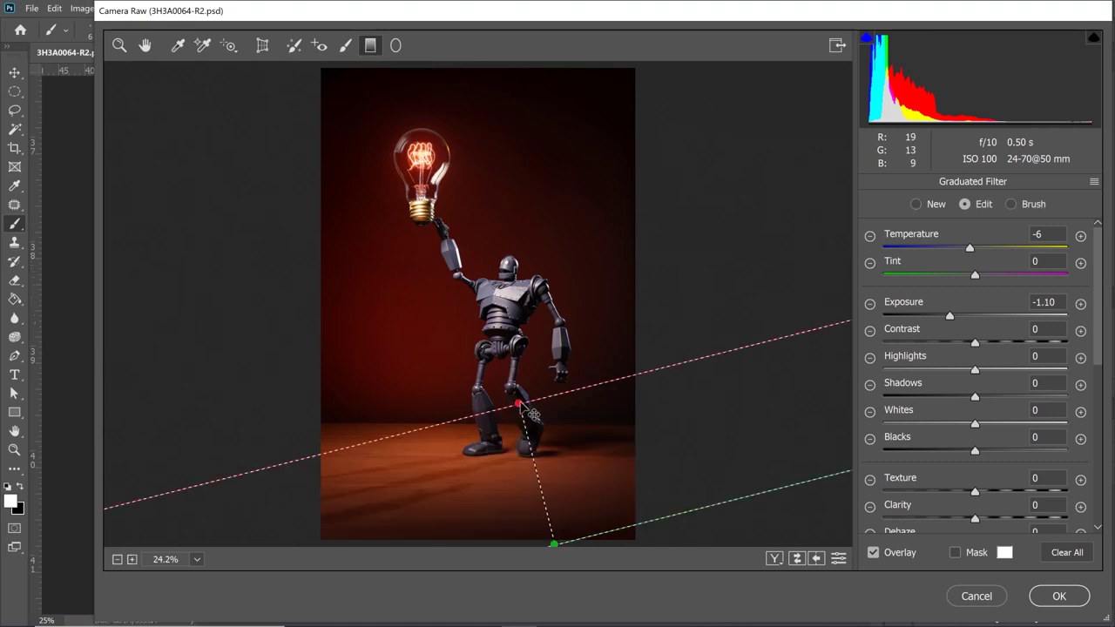
key("Delete")
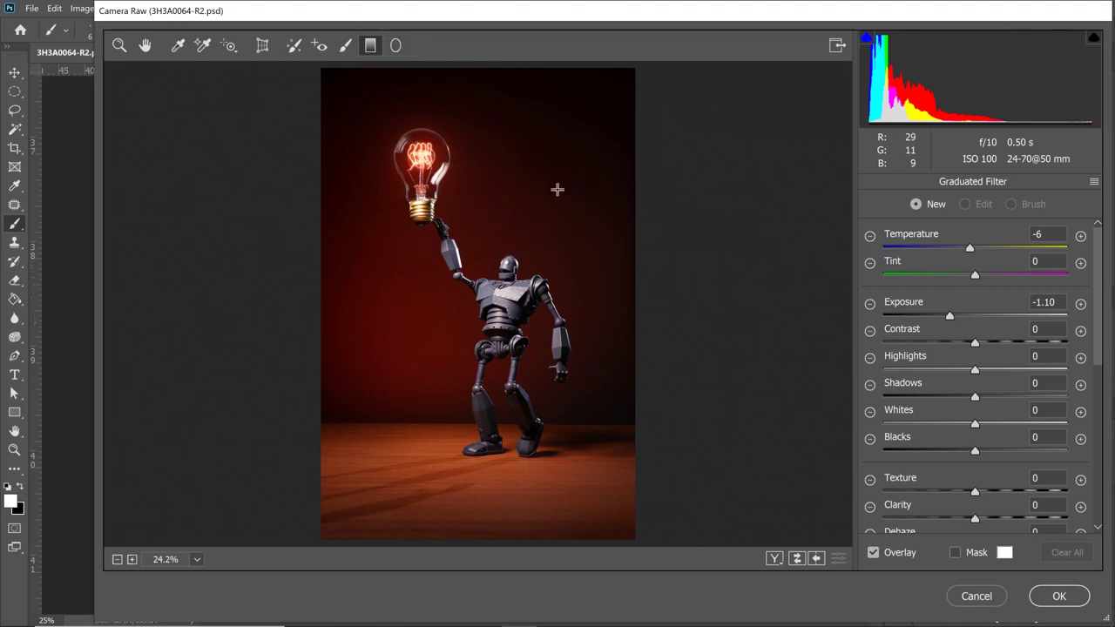
left_click(794, 559)
left_click(794, 559)
left_click(794, 559)
left_click(795, 559)
left_click(794, 559)
left_click(145, 45)
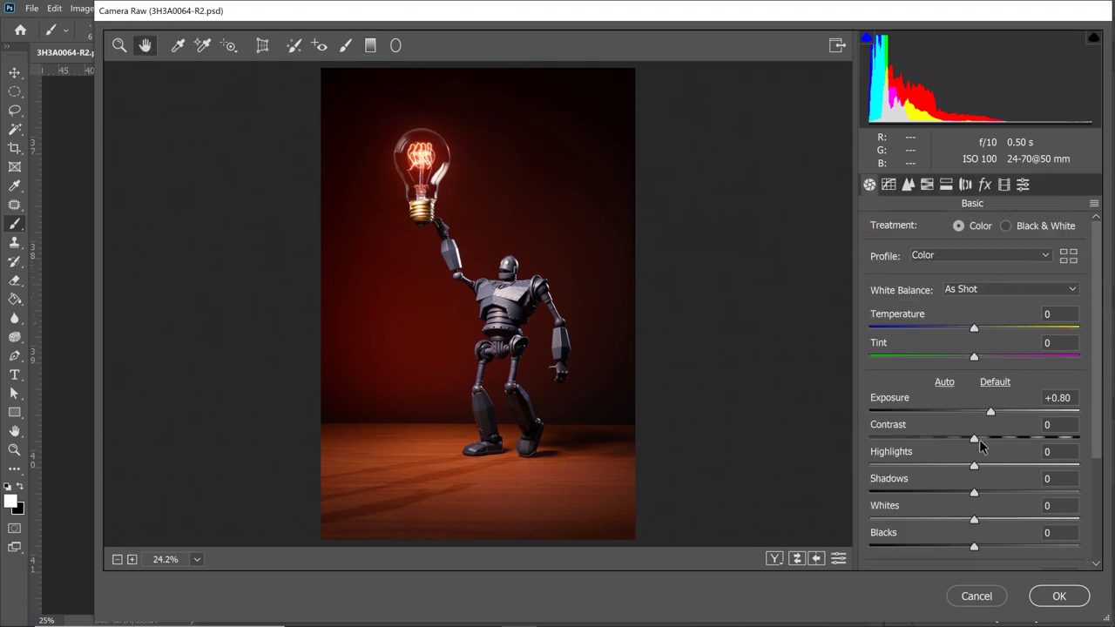
Step: Set contrast to +19 and highlights to +5, try shadows at +63, and return shadows to 0
left_click_drag(975, 443, 997, 442)
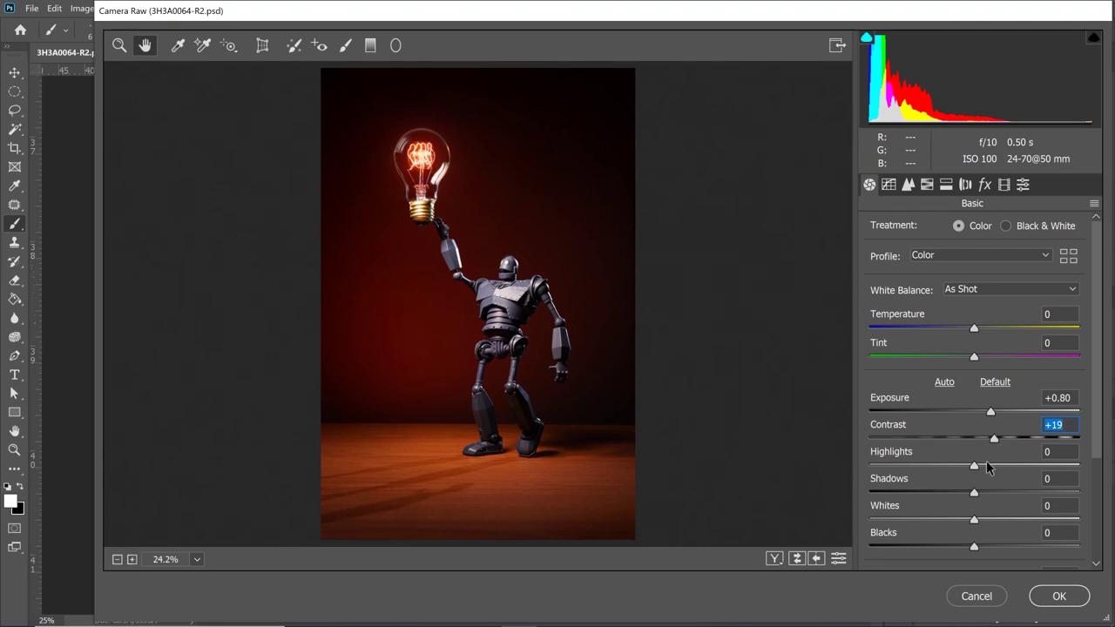
left_click_drag(973, 470, 981, 469)
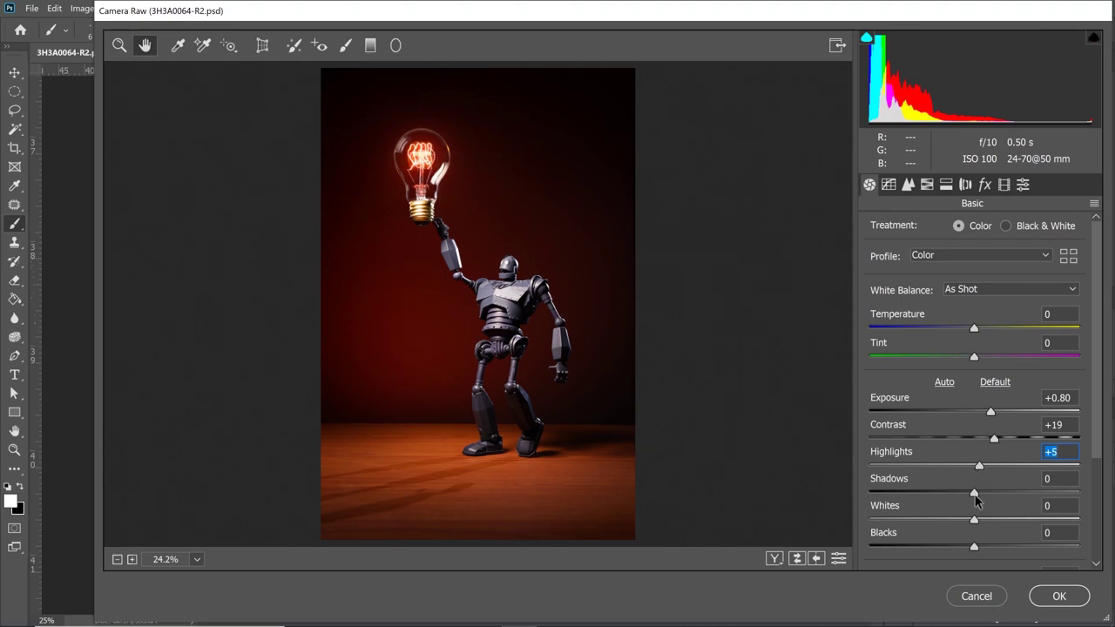
left_click_drag(975, 498, 1018, 496)
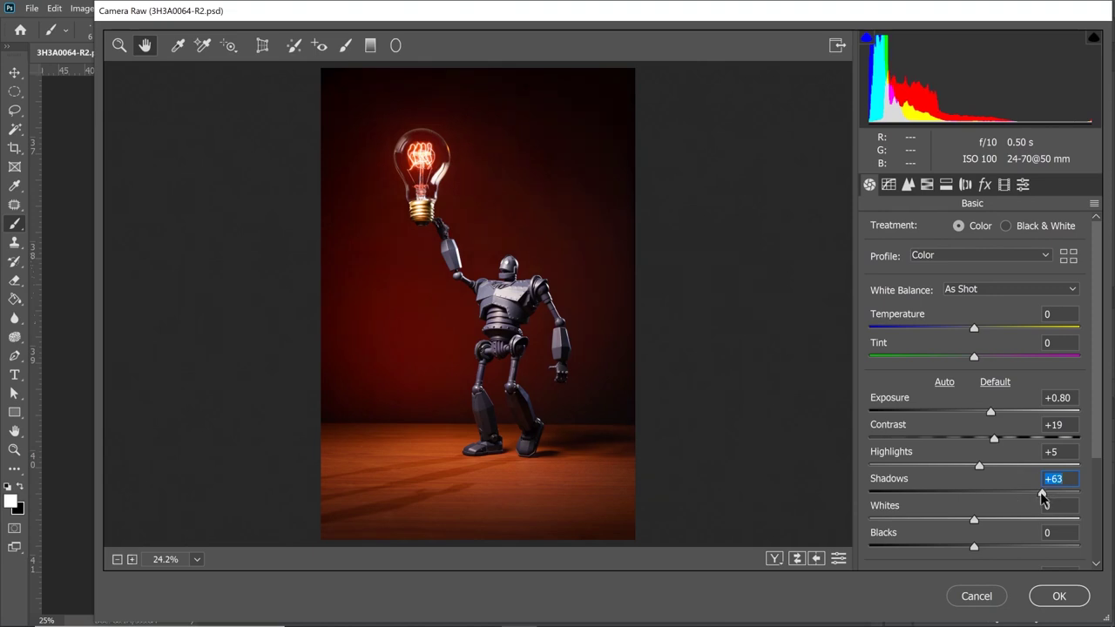
left_click_drag(1041, 494, 976, 494)
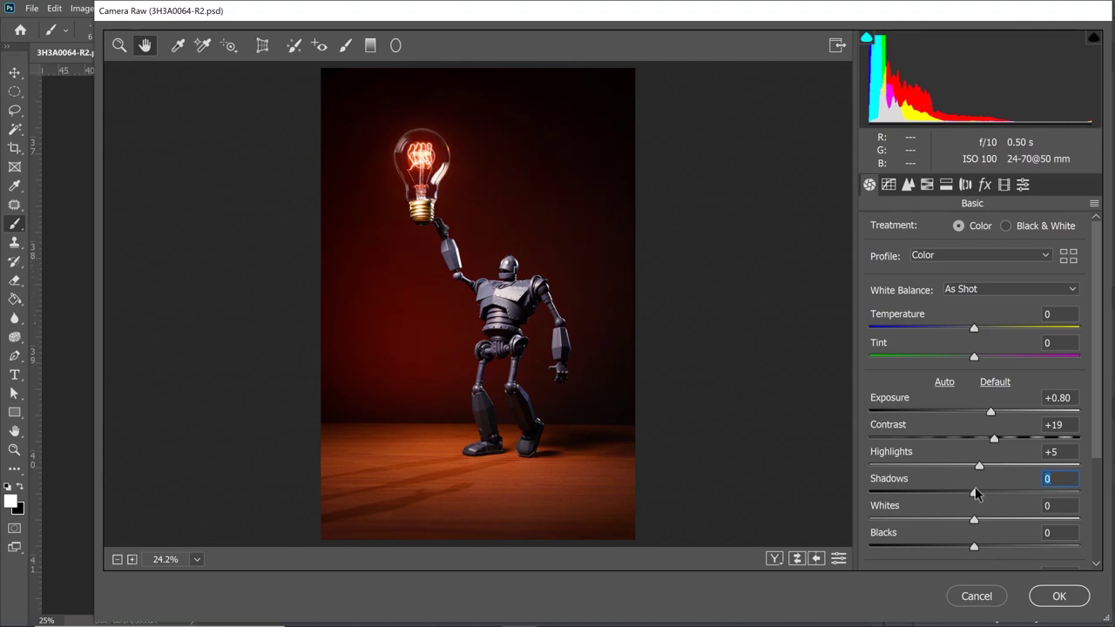
Step: Set exposure to +1.15, highlights to -8 and contrast to +28, and compare the image before and after
left_click_drag(991, 413, 998, 411)
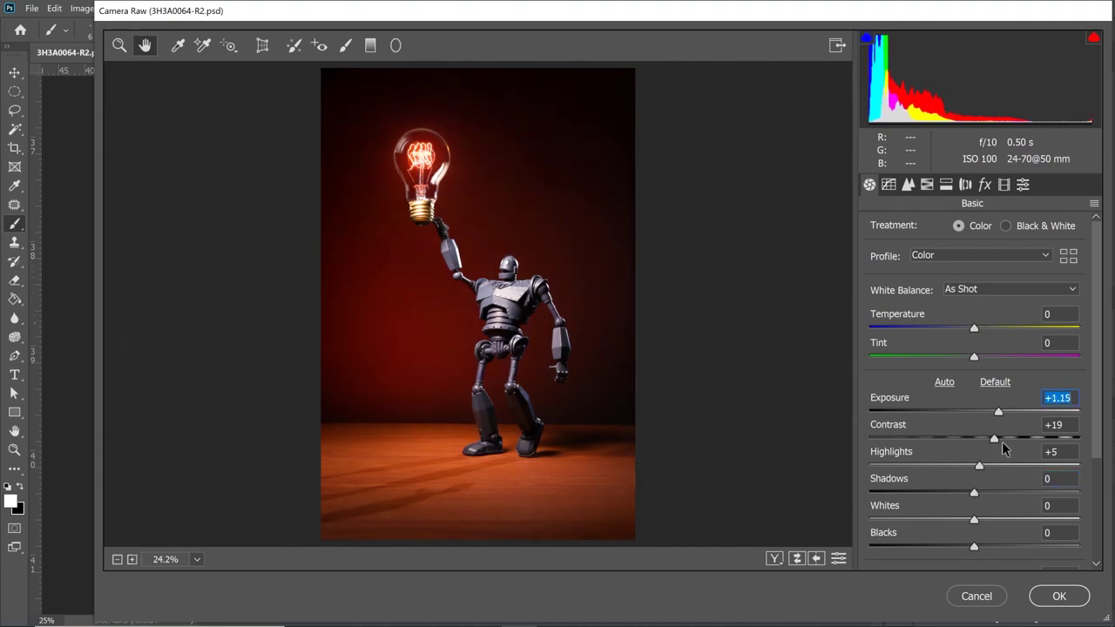
left_click_drag(979, 467, 966, 468)
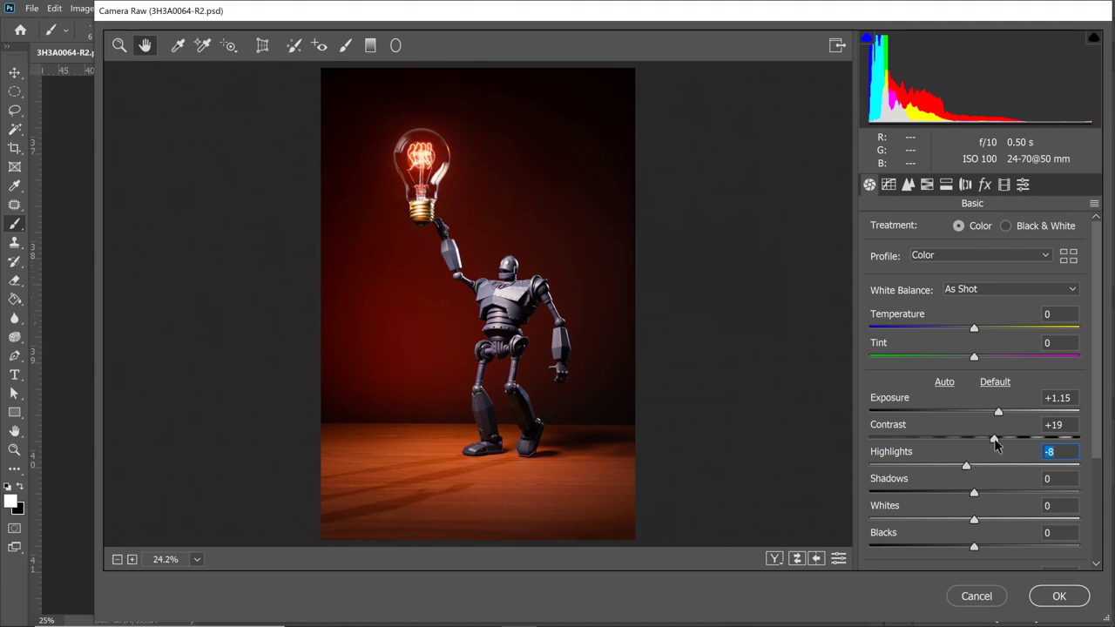
left_click_drag(994, 439, 1004, 443)
left_click(999, 415)
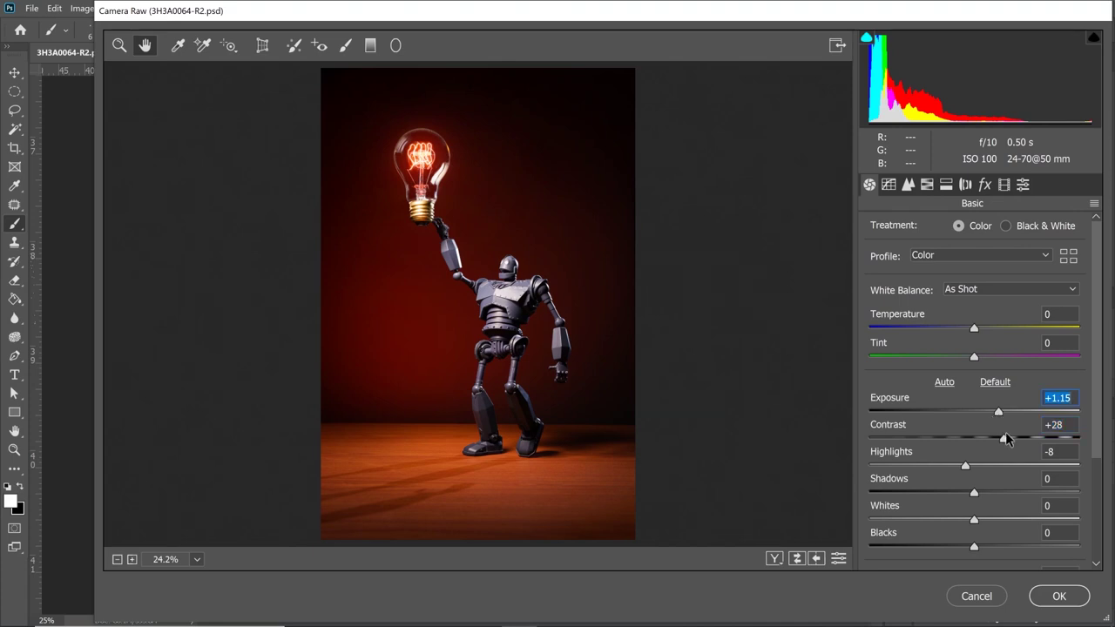
left_click(795, 560)
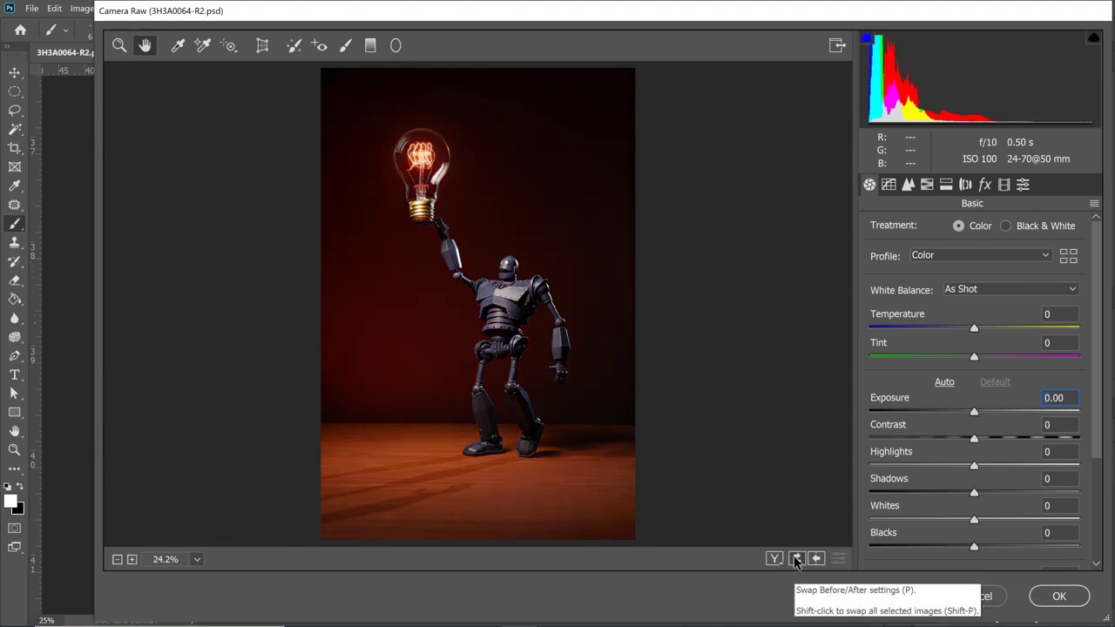
left_click(795, 560)
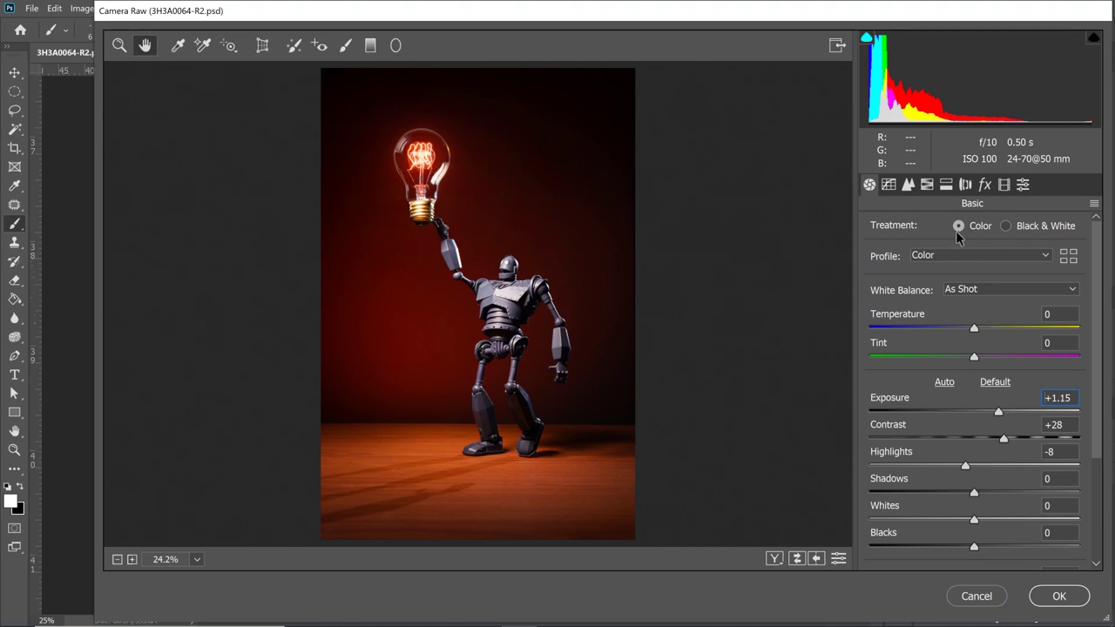
Step: Compare the robot with sharpening at 0, set the sharpening amount to 25, and check the bulb's detail
left_click(908, 187)
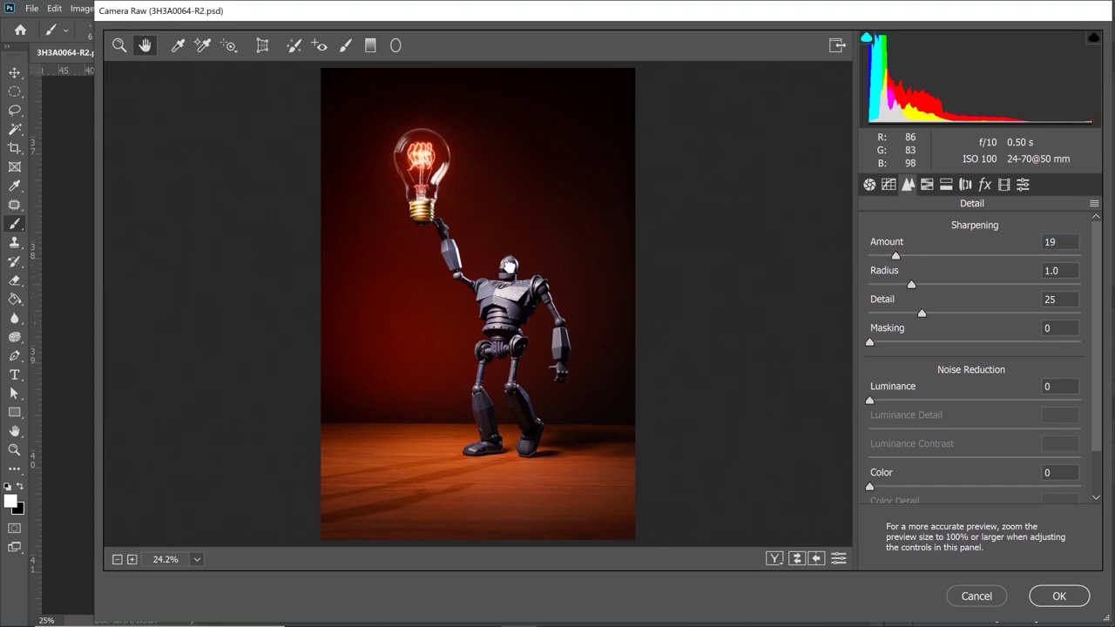
scroll(510, 263, "up", 1)
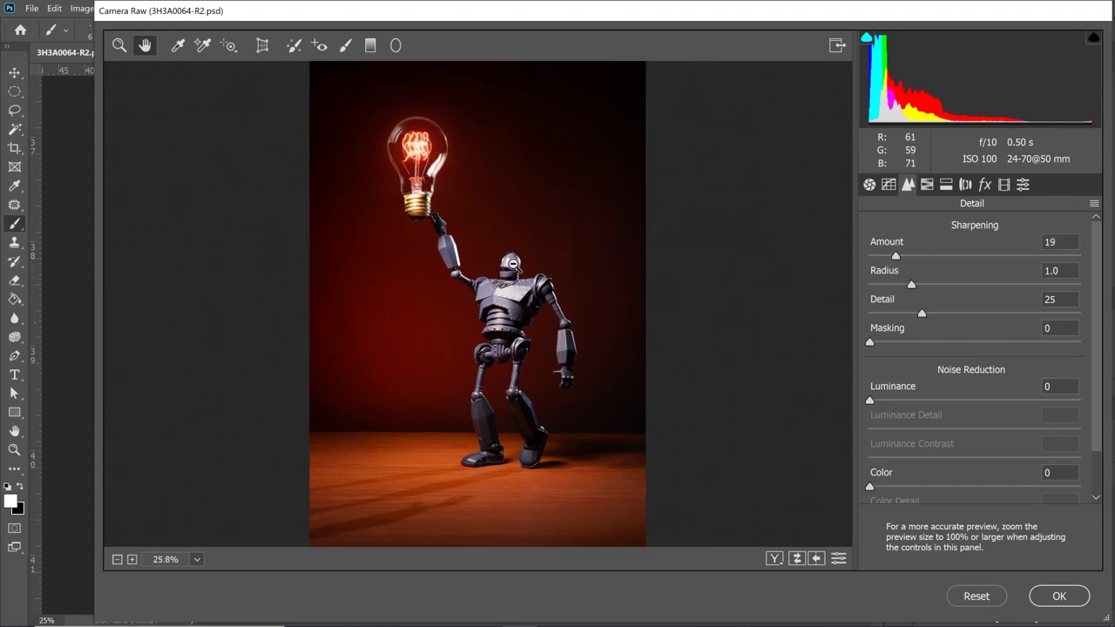
scroll(513, 263, "up", 5)
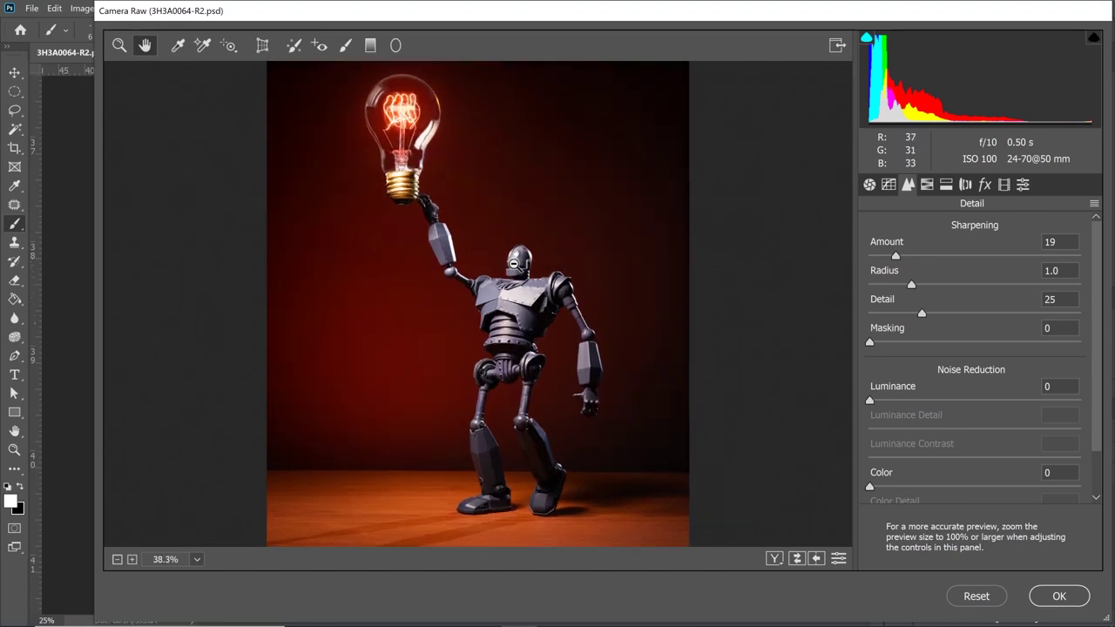
scroll(513, 263, "up", 5)
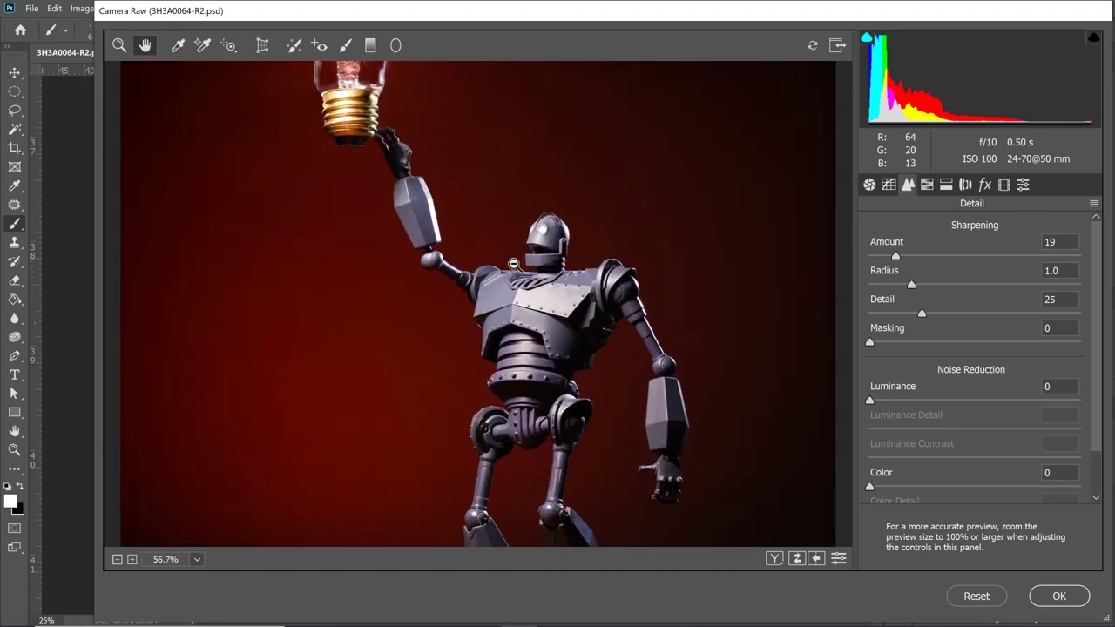
scroll(513, 263, "up", 1)
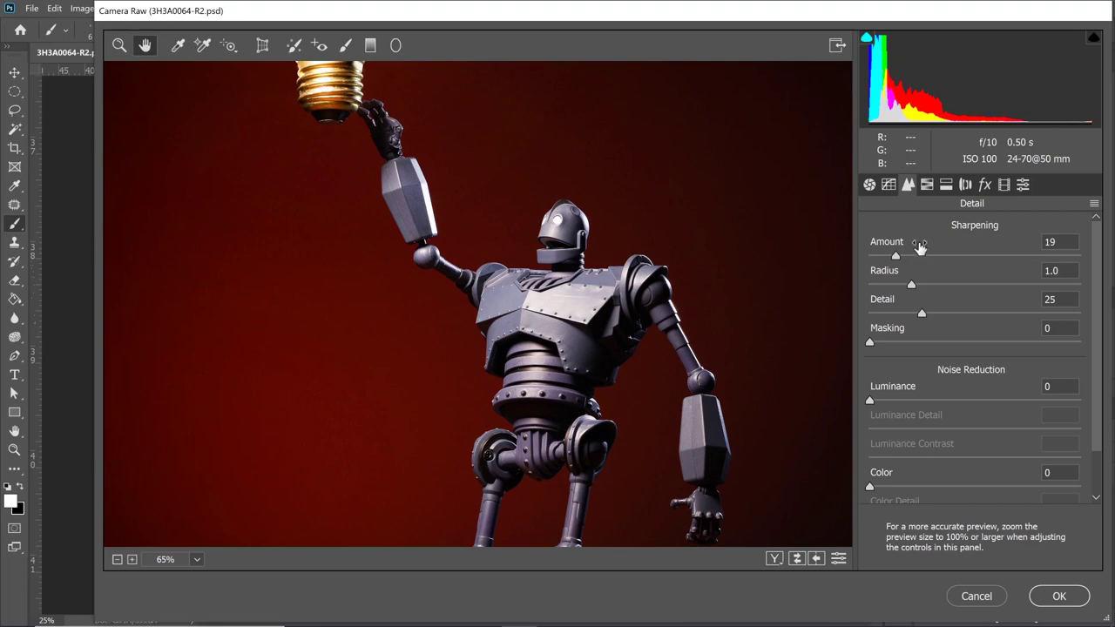
left_click_drag(895, 258, 841, 256)
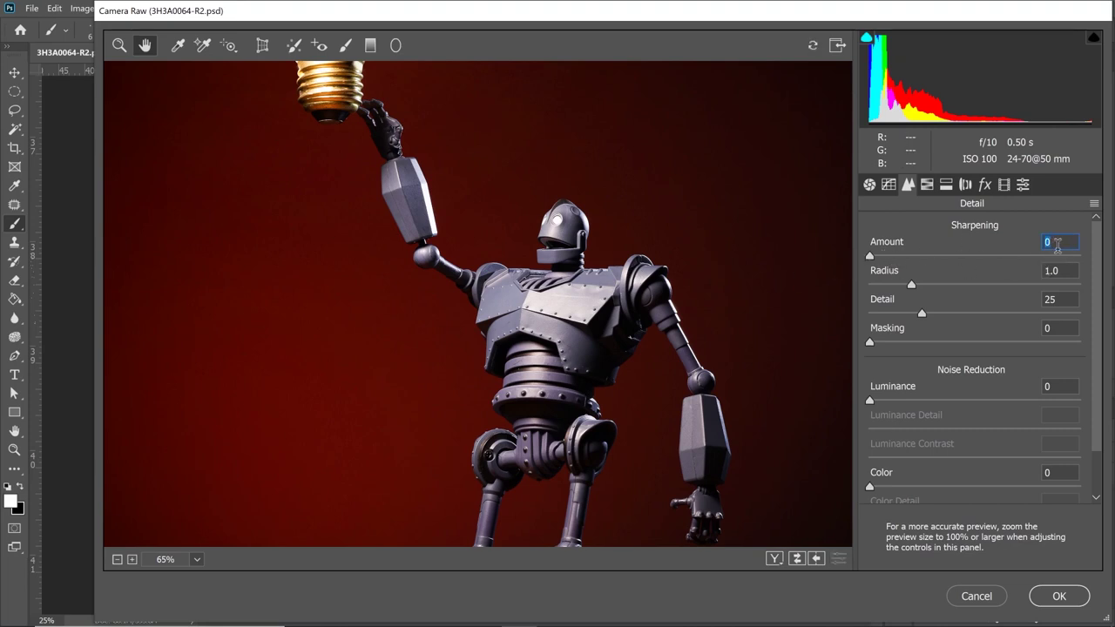
type("25")
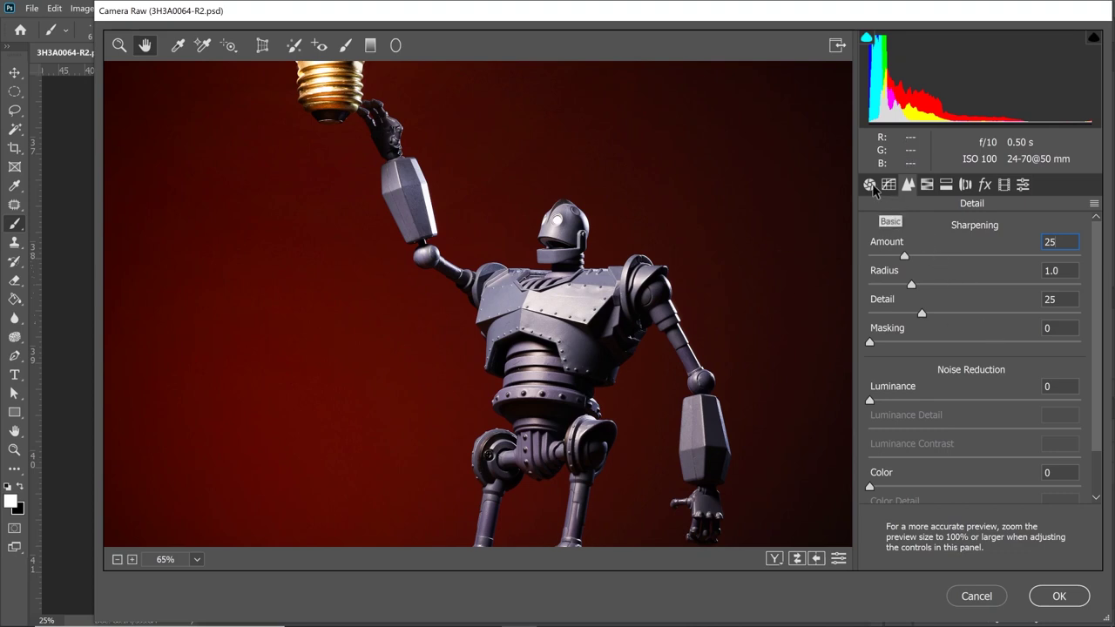
left_click_drag(505, 154, 548, 365)
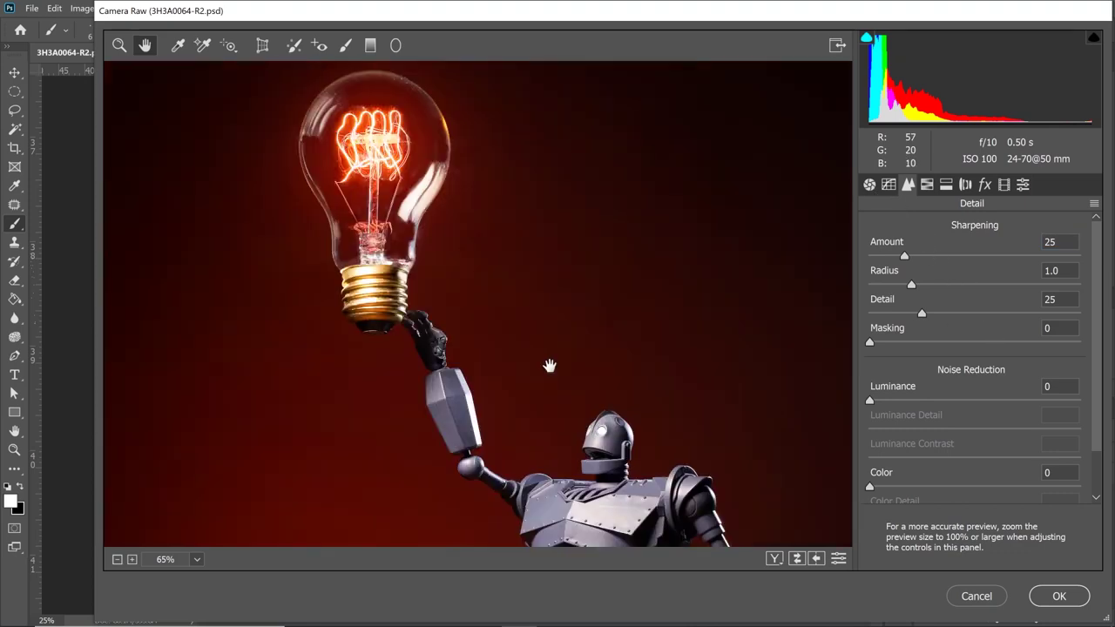
left_click_drag(530, 257, 511, 323)
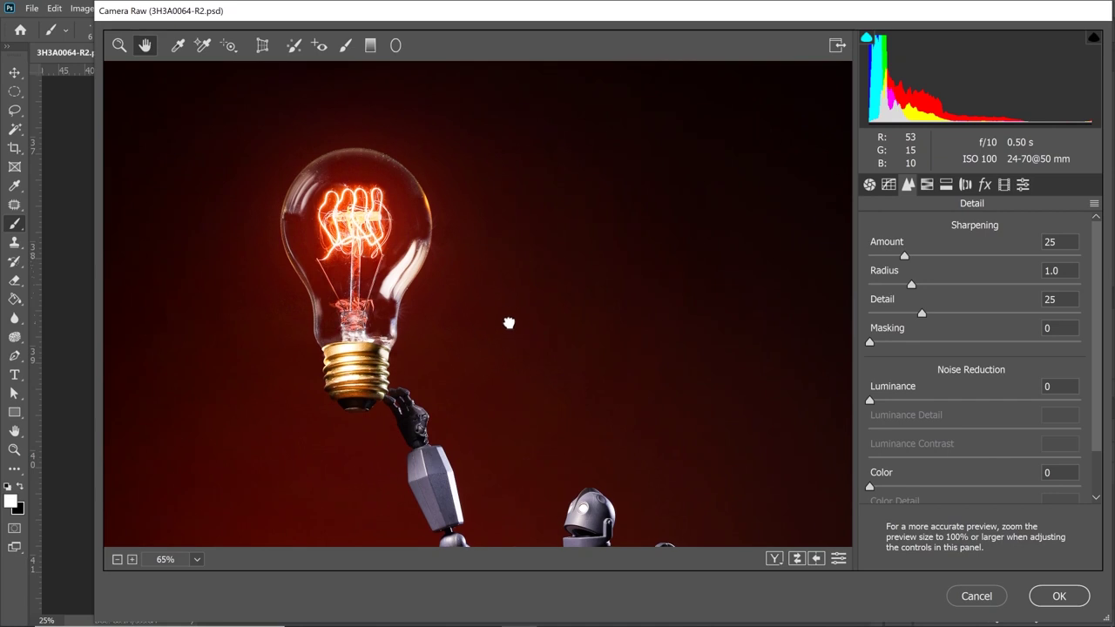
left_click(196, 559)
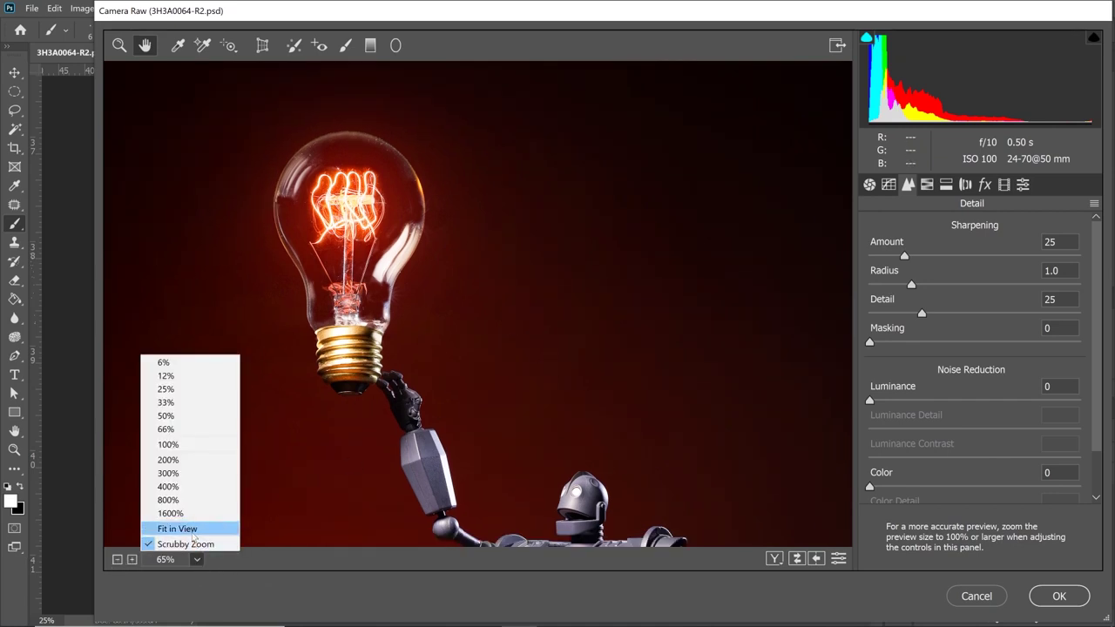
left_click(177, 529)
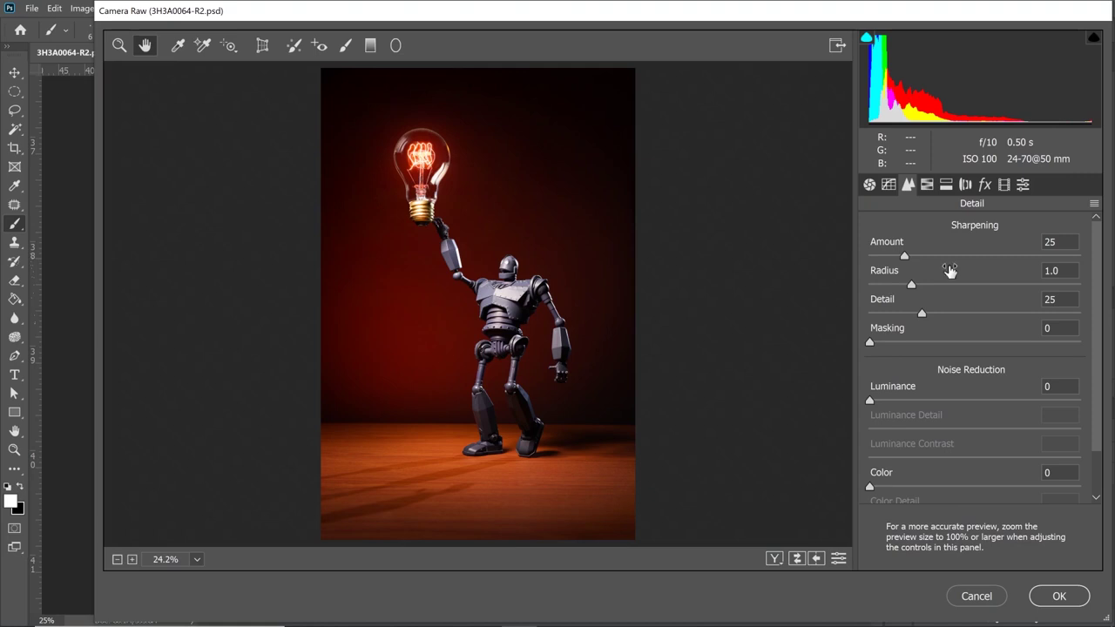
left_click(869, 185)
left_click_drag(1099, 265, 1088, 321)
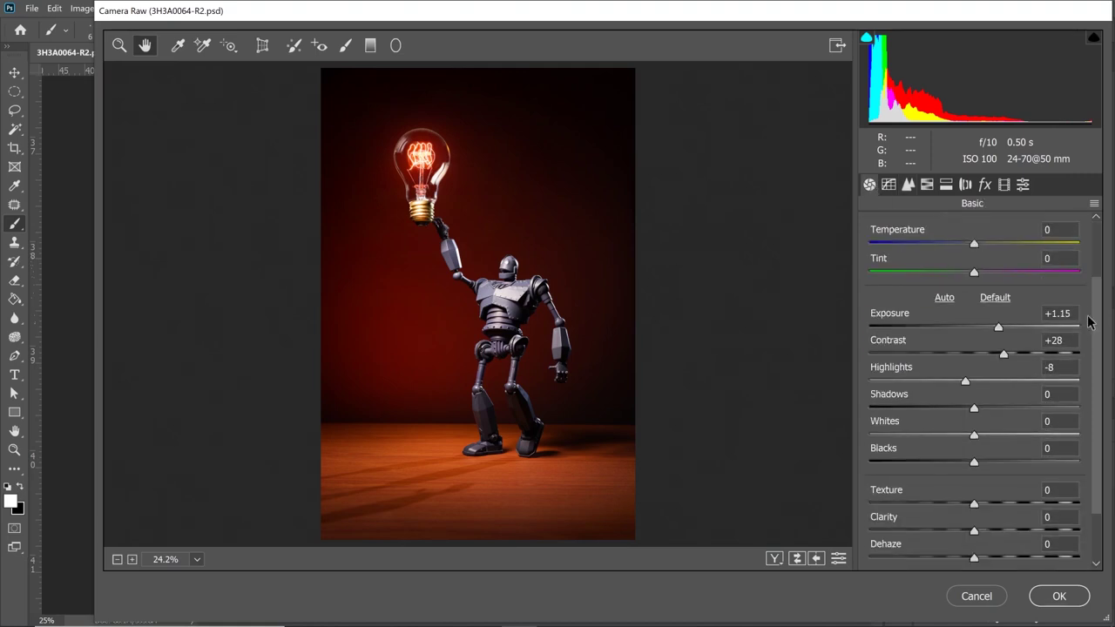
scroll(1087, 321, "up", 1)
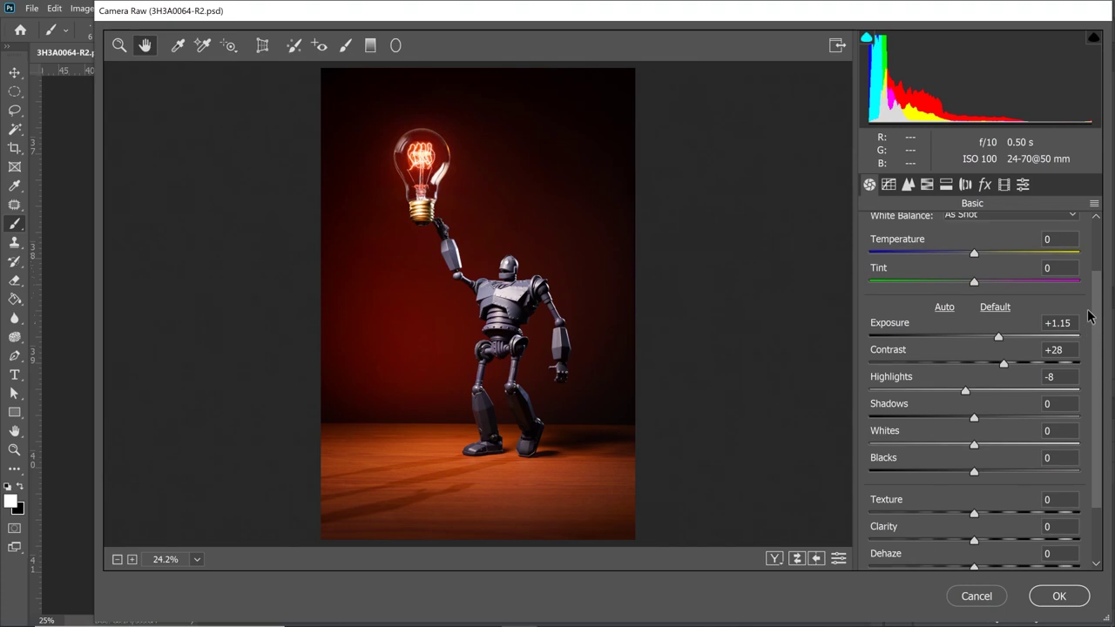
scroll(1086, 318, "up", 2)
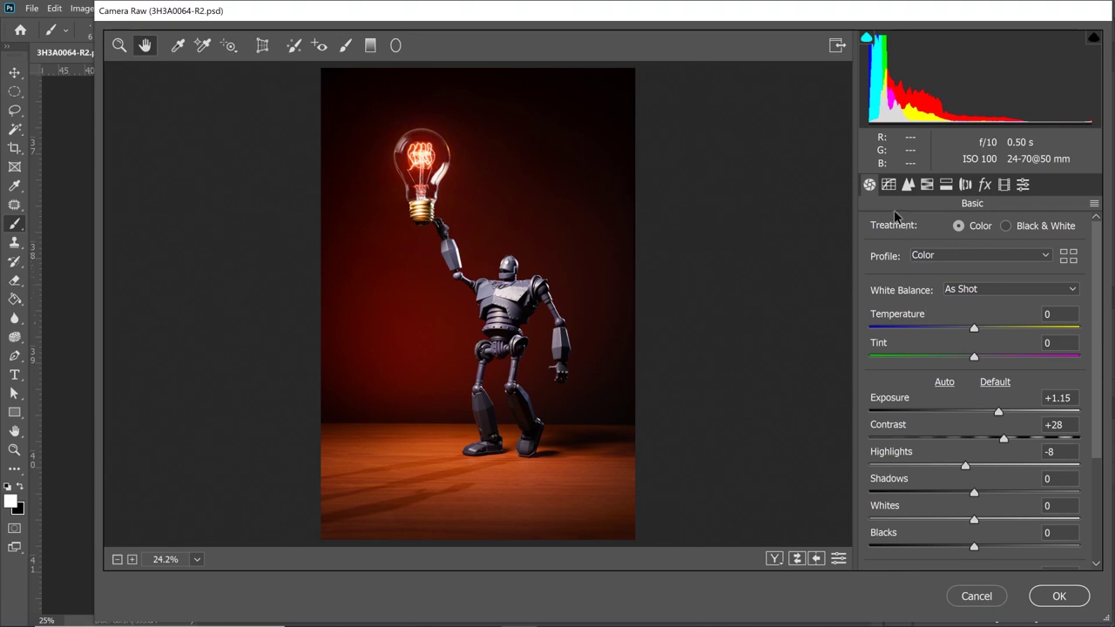
Step: Raise the point tone curve's black point to output 9, add a point at input 65, output 62, and compare before and after
left_click(888, 185)
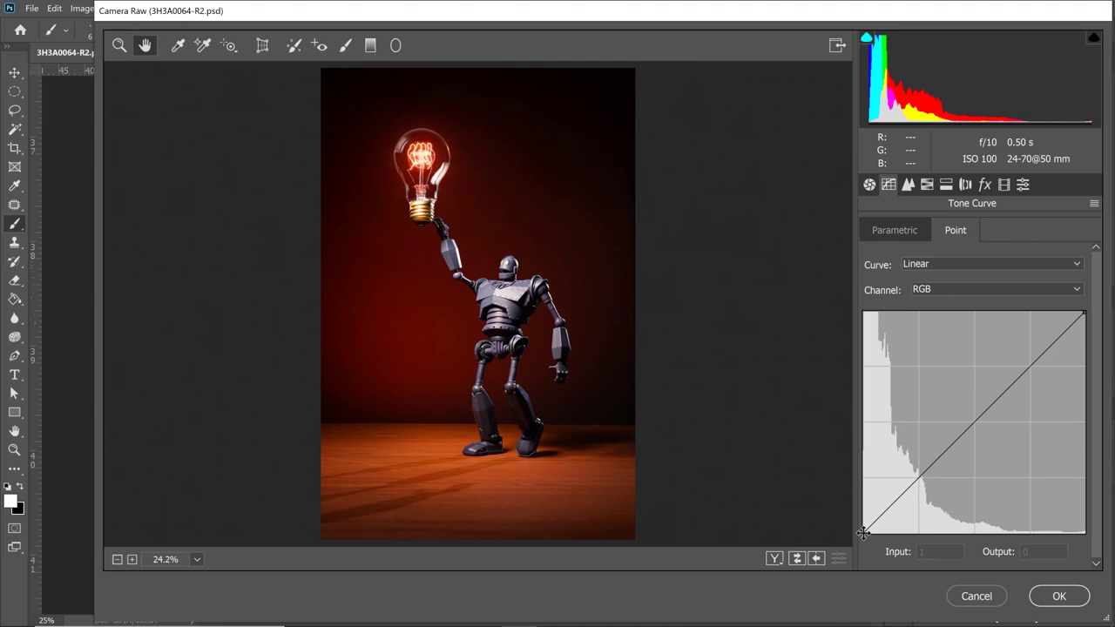
left_click_drag(863, 533, 860, 525)
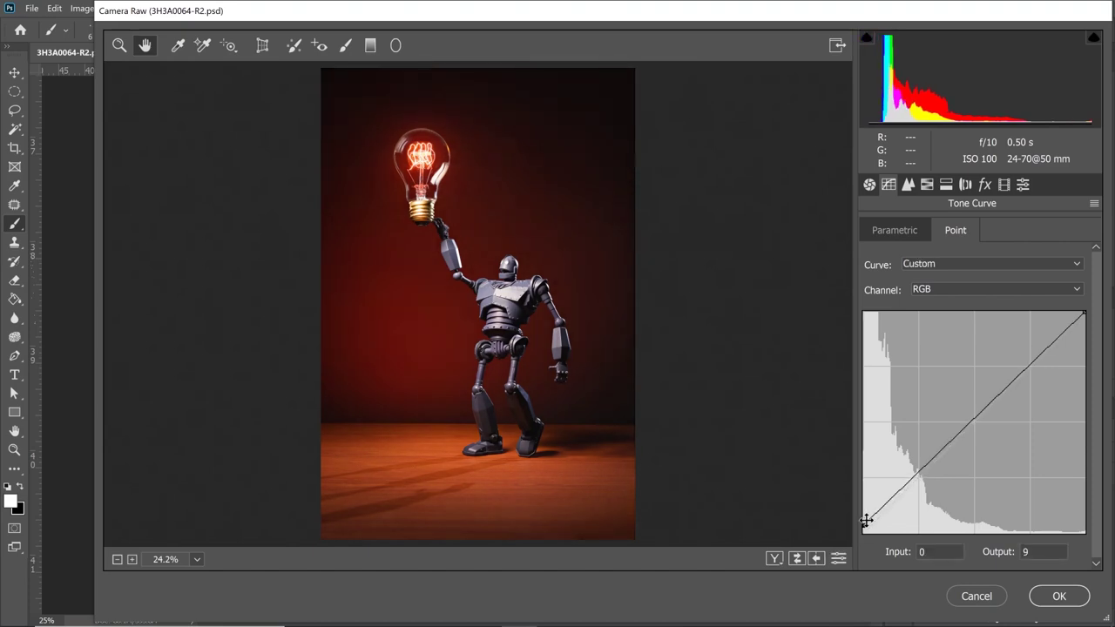
left_click_drag(918, 471, 919, 480)
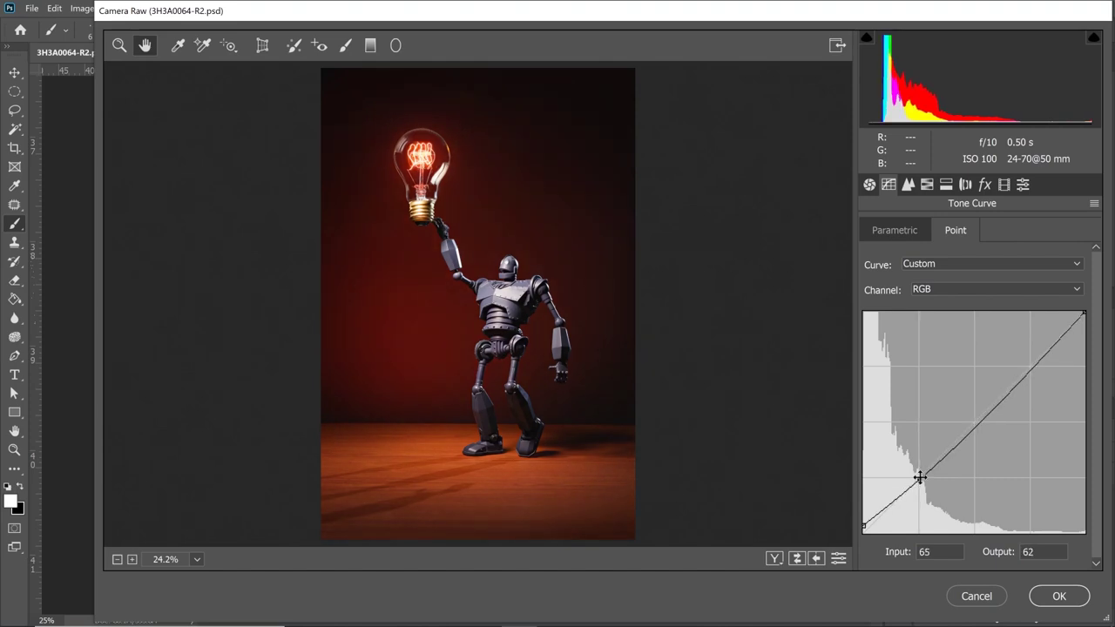
left_click(796, 559)
left_click(796, 559)
Step: Paint over the robot's upper body with an adjustment brush at temperature +5, comparing it with the stroke undone and redone
left_click(870, 184)
key("k")
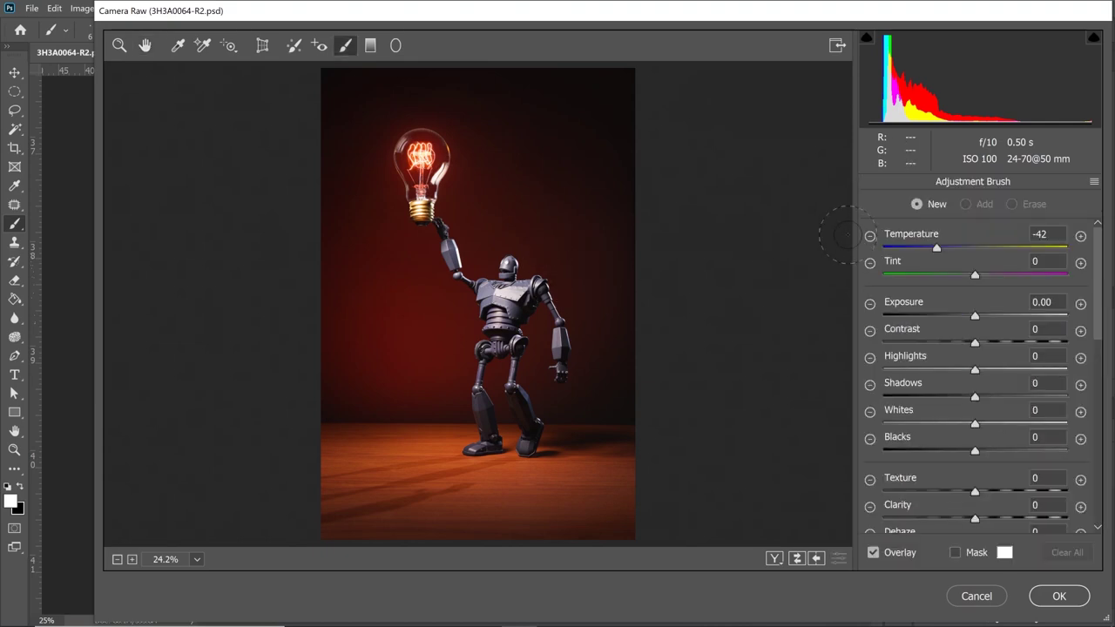
left_click(1048, 236)
left_click(977, 248)
left_click(502, 293)
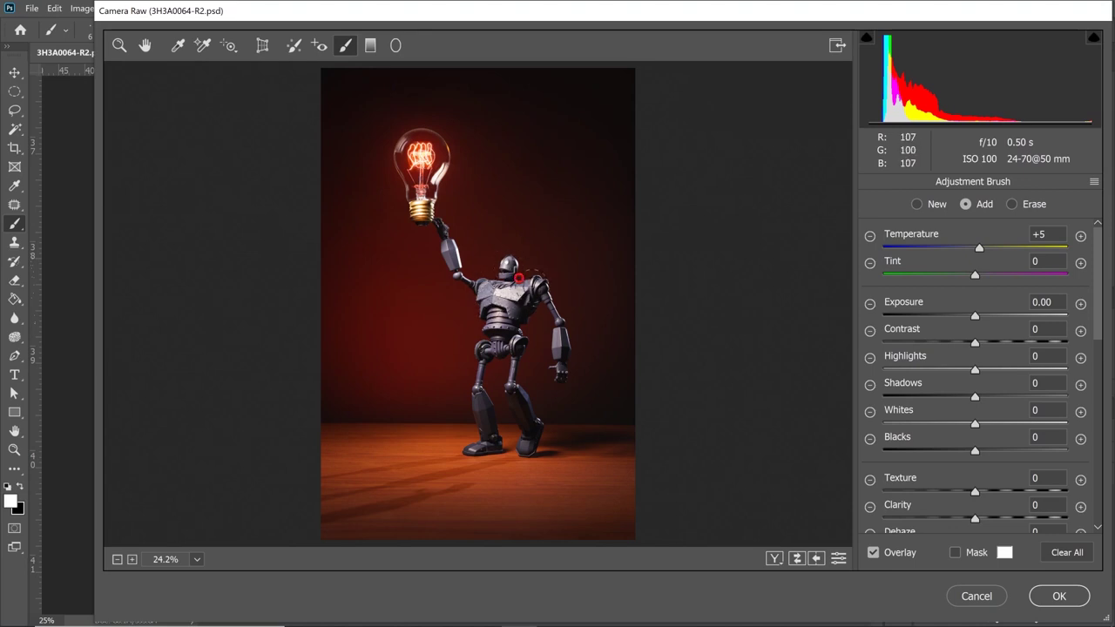
mouse_move(518, 277)
left_mouse_down()
mouse_move(489, 315)
mouse_move(493, 301)
left_mouse_up()
key("ctrl+z")
key("ctrl+shift+z")
scroll(1101, 312, "down", 1)
scroll(1101, 313, "down", 3)
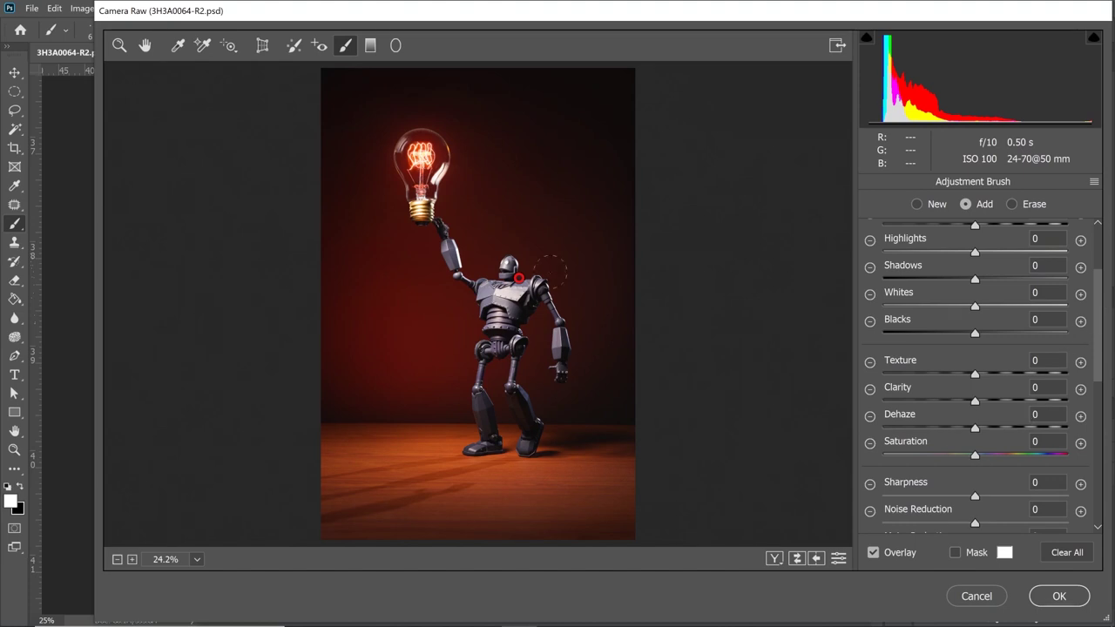
left_click(144, 45)
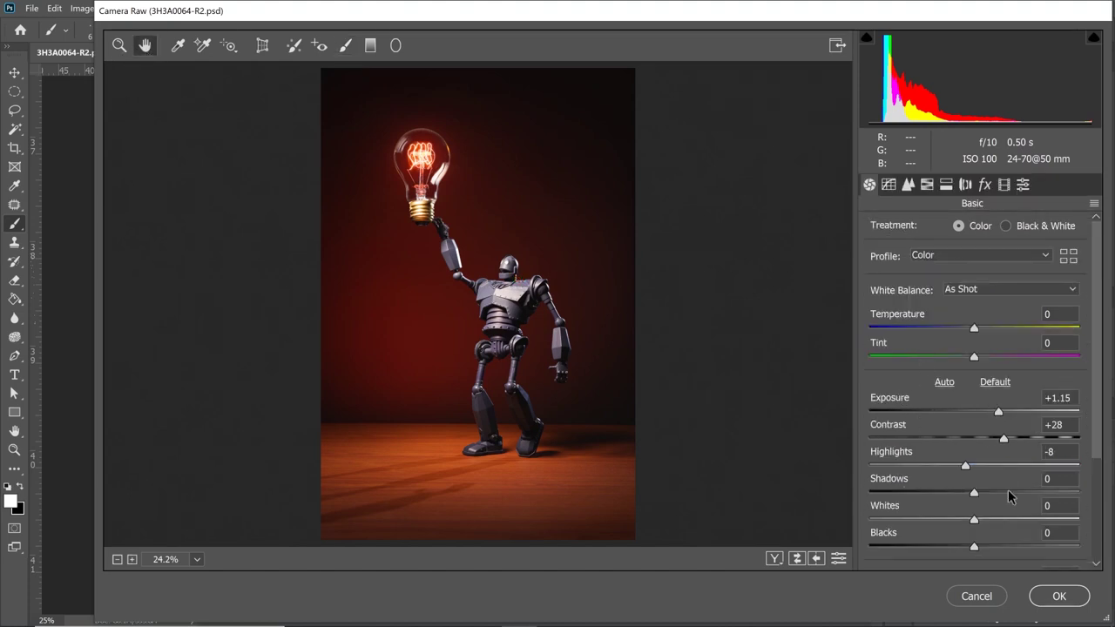
Step: Try saturation at +14, set it to +5, and apply the Camera Raw adjustments to the layer
scroll(1095, 516, "down", 3)
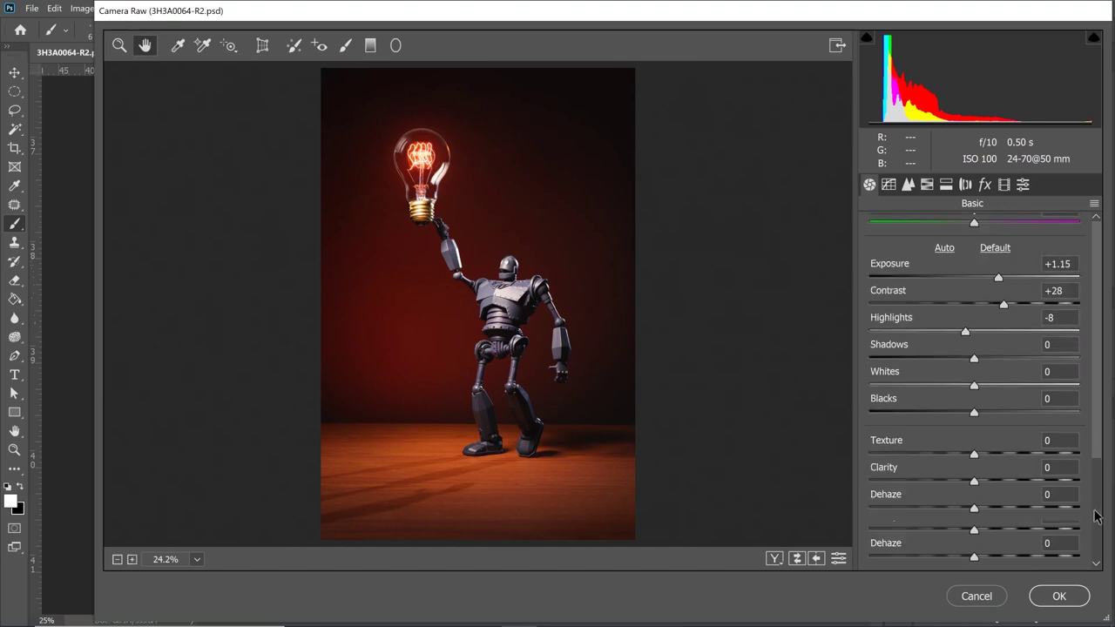
mouse_move(979, 557)
left_mouse_down()
mouse_move(1010, 560)
mouse_move(967, 556)
mouse_move(992, 555)
left_mouse_up()
type("0")
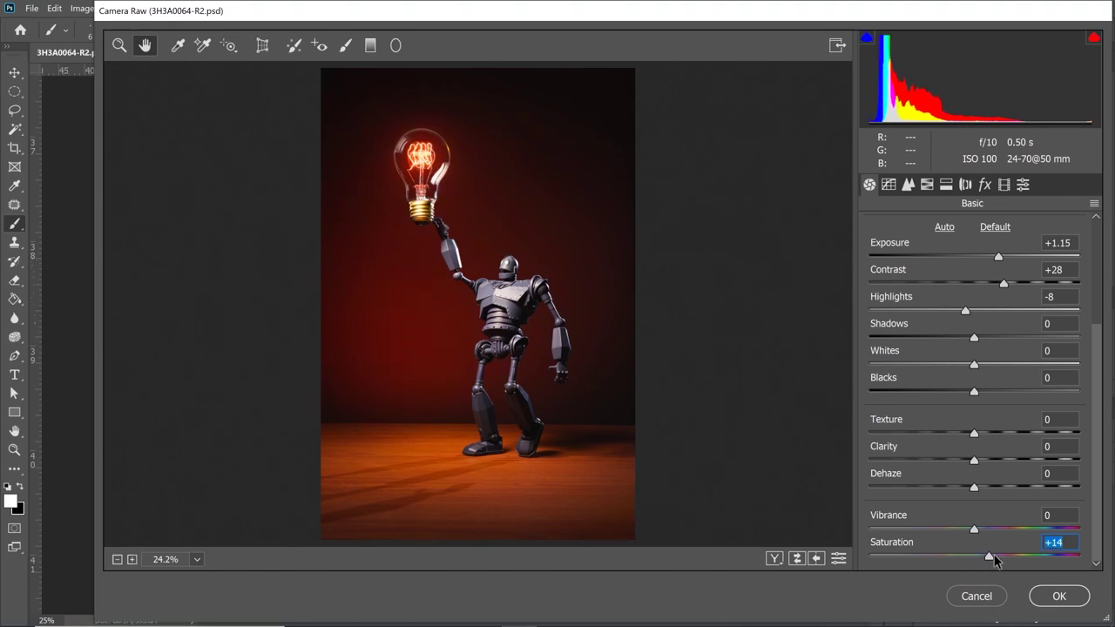
left_click_drag(994, 556, 988, 556)
type("5")
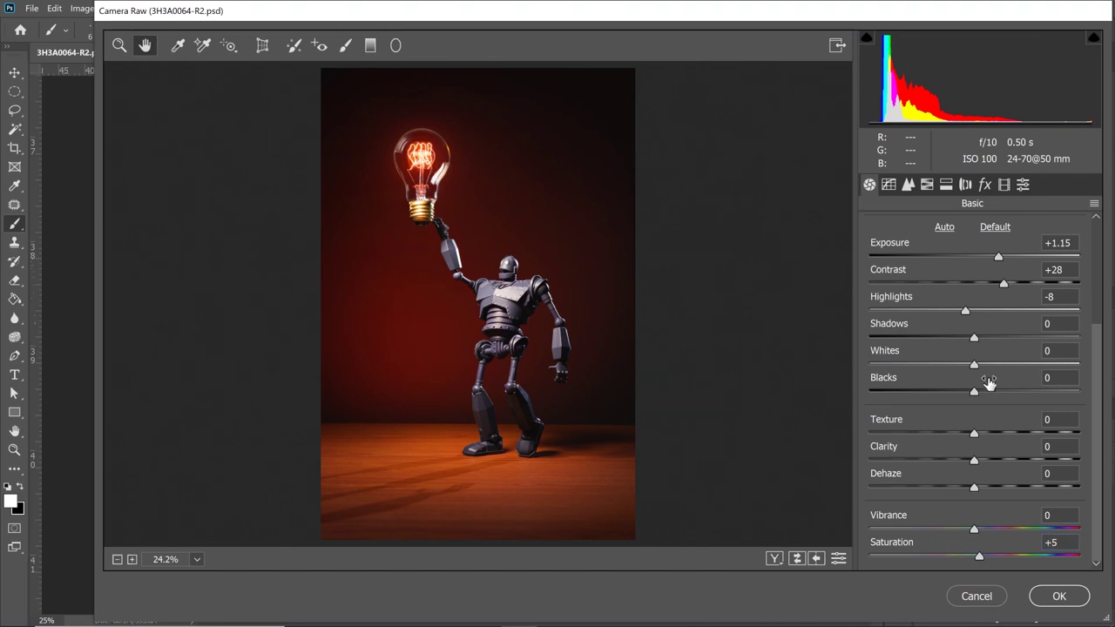
left_click(1058, 596)
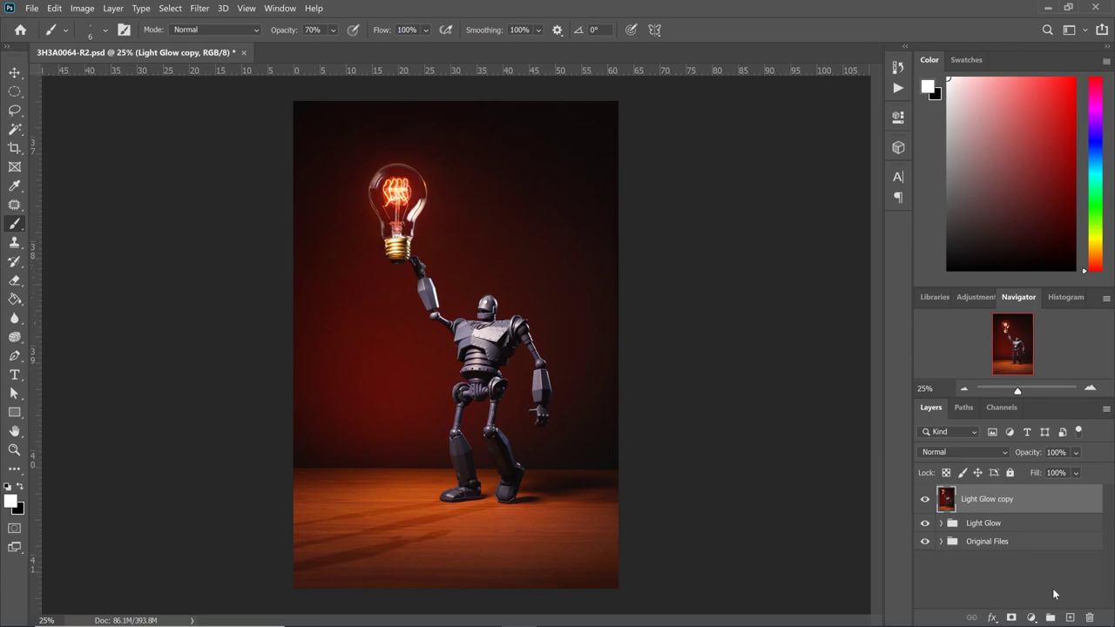
Step: Remove the specks along the bulb's upper-left glass edge with the Spot Healing Brush at size 15
left_click(1088, 388)
left_click(1089, 389)
left_click(1088, 388)
left_click(1089, 389)
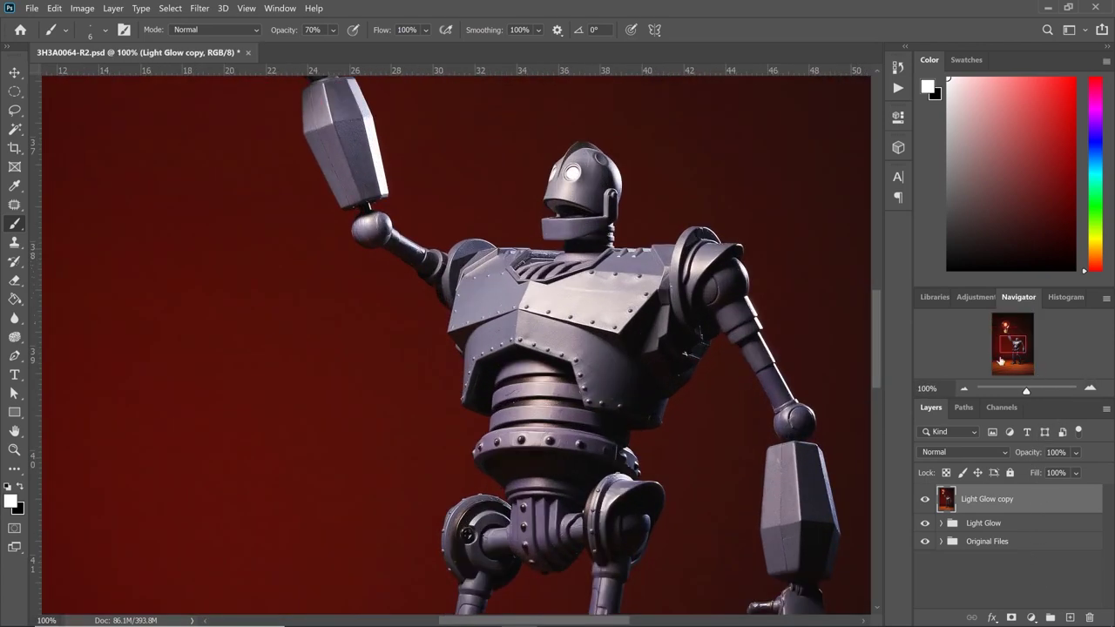
left_click_drag(1001, 359, 1004, 325)
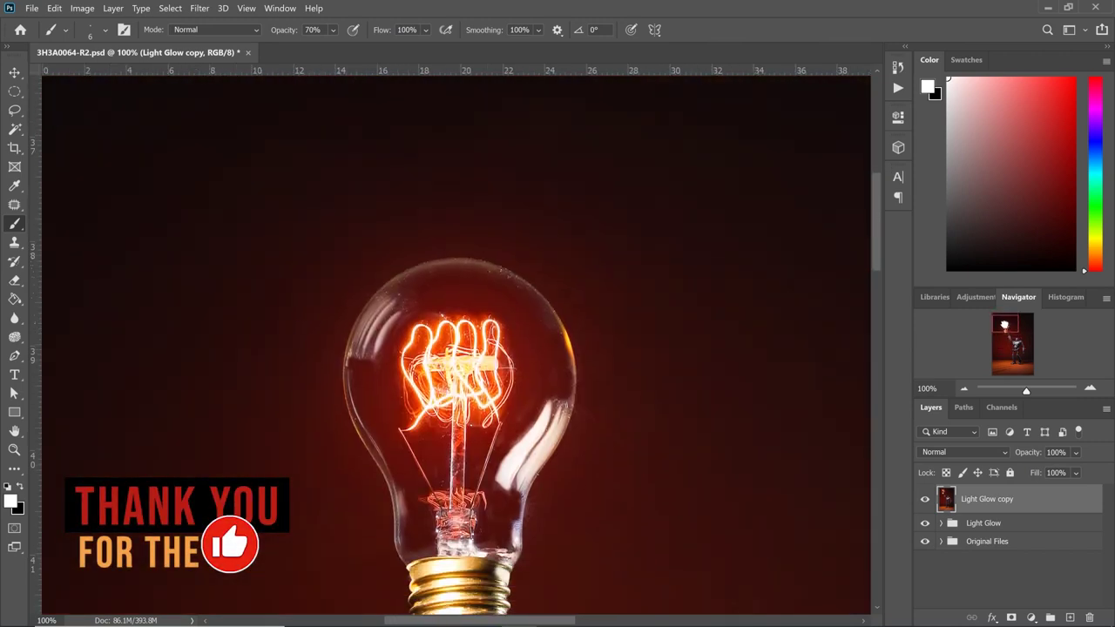
left_click(1088, 388)
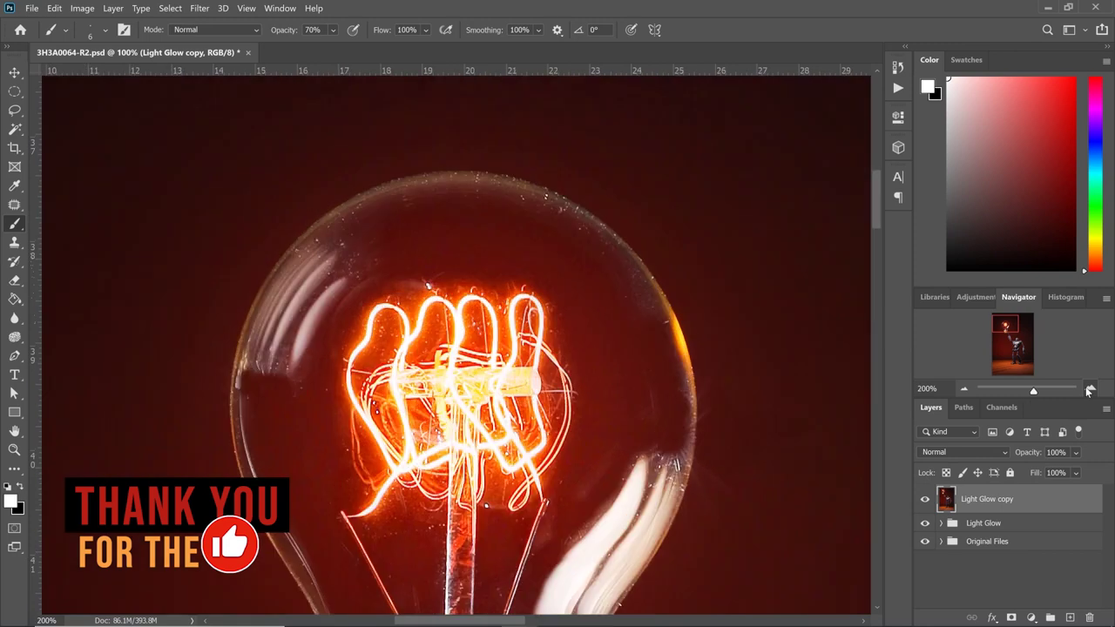
left_click(21, 206)
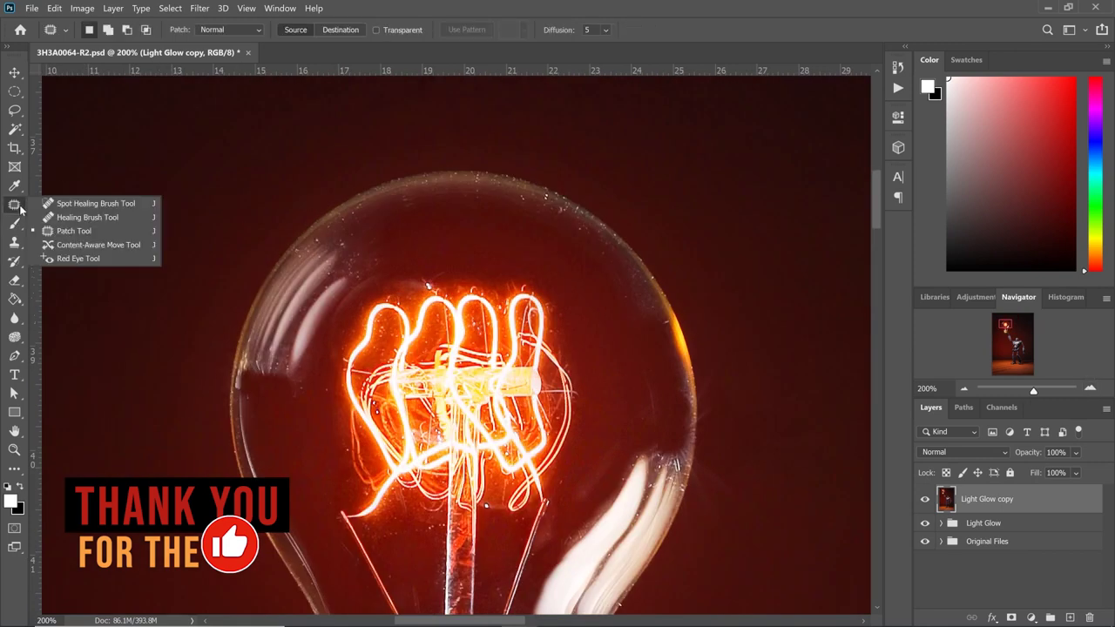
left_click(67, 204)
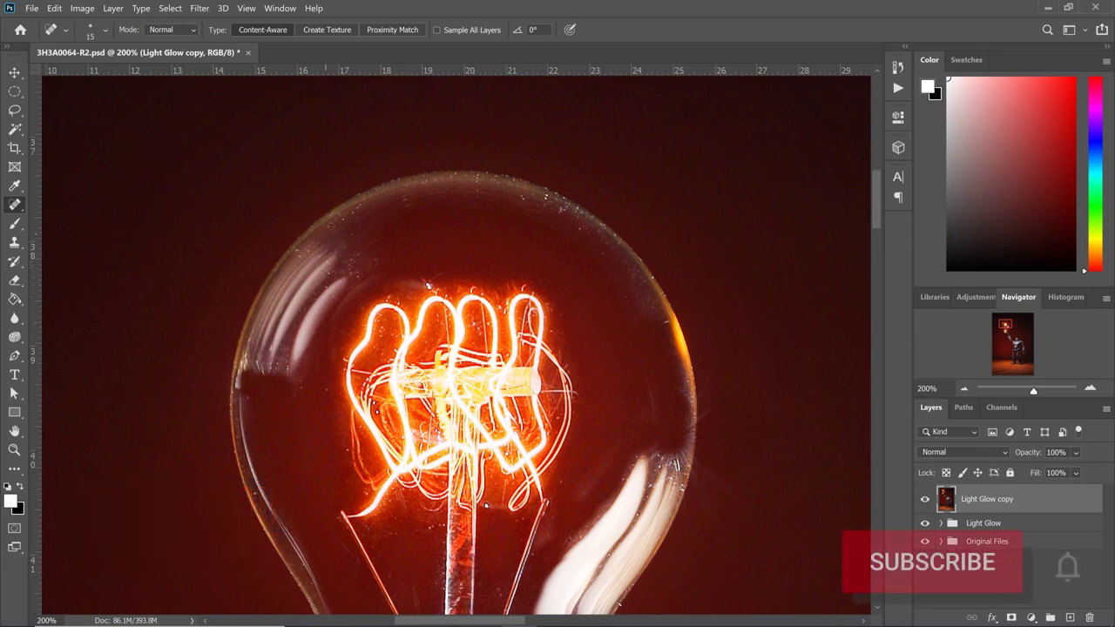
left_click(342, 219)
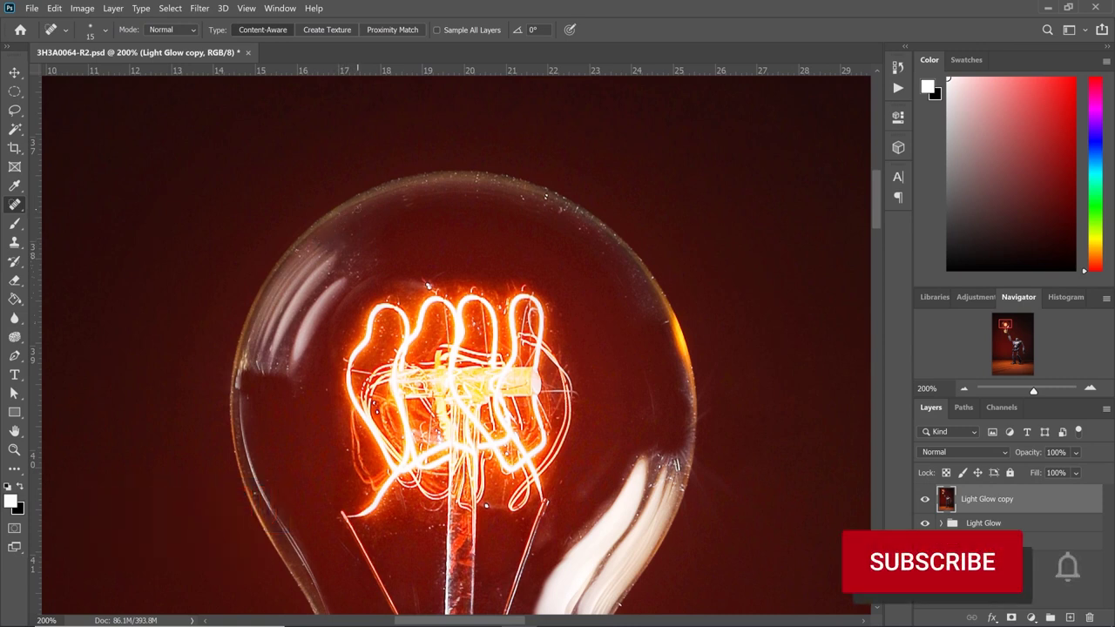
left_click(357, 210)
left_click(308, 252)
Step: Remove the specks above the filament and along the bulb's right glass edge with the Spot Healing Brush at size 20
key("bracketright")
key("bracketright")
key("bracketright")
key("bracketleft")
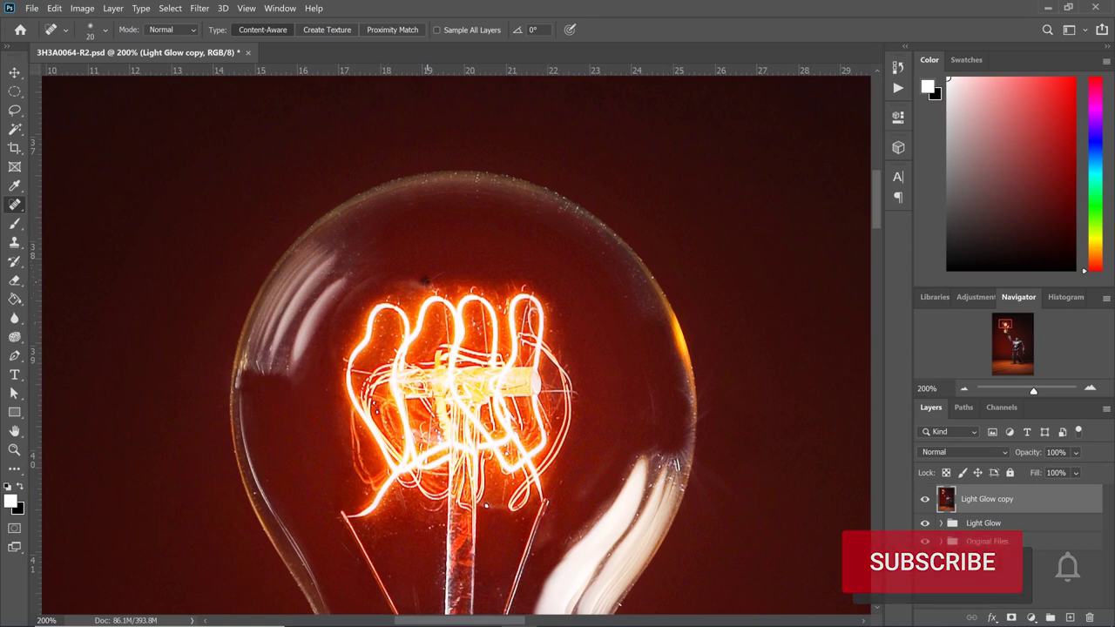
scroll(663, 348, "down", 2)
left_click(664, 404)
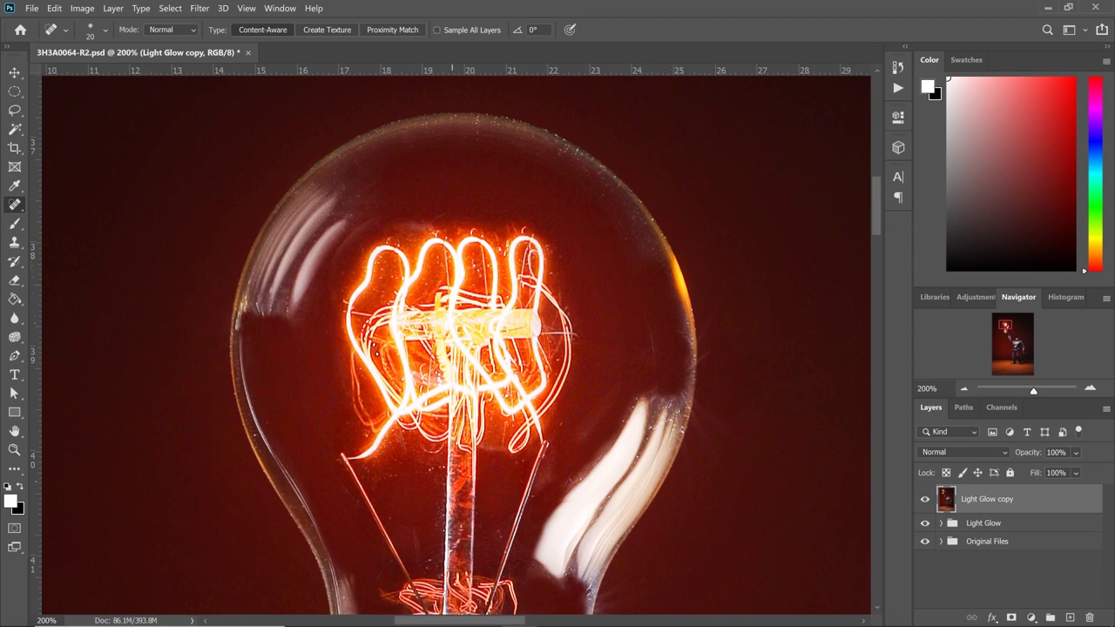
scroll(461, 346, "down", 1)
scroll(462, 346, "down", 2)
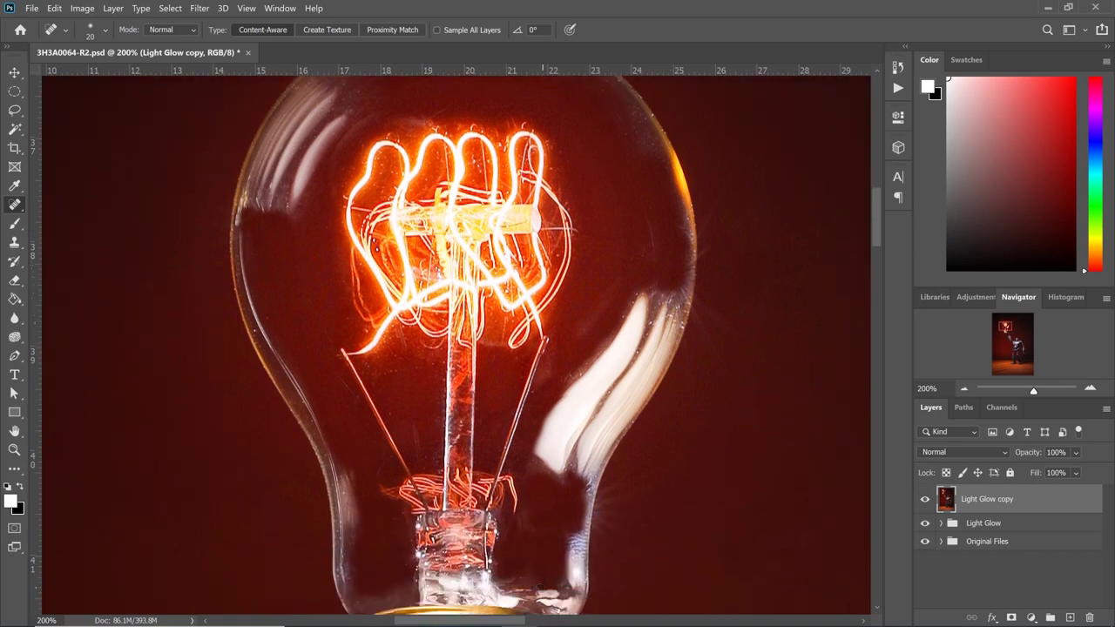
scroll(584, 363, "up", 3)
left_click(575, 162)
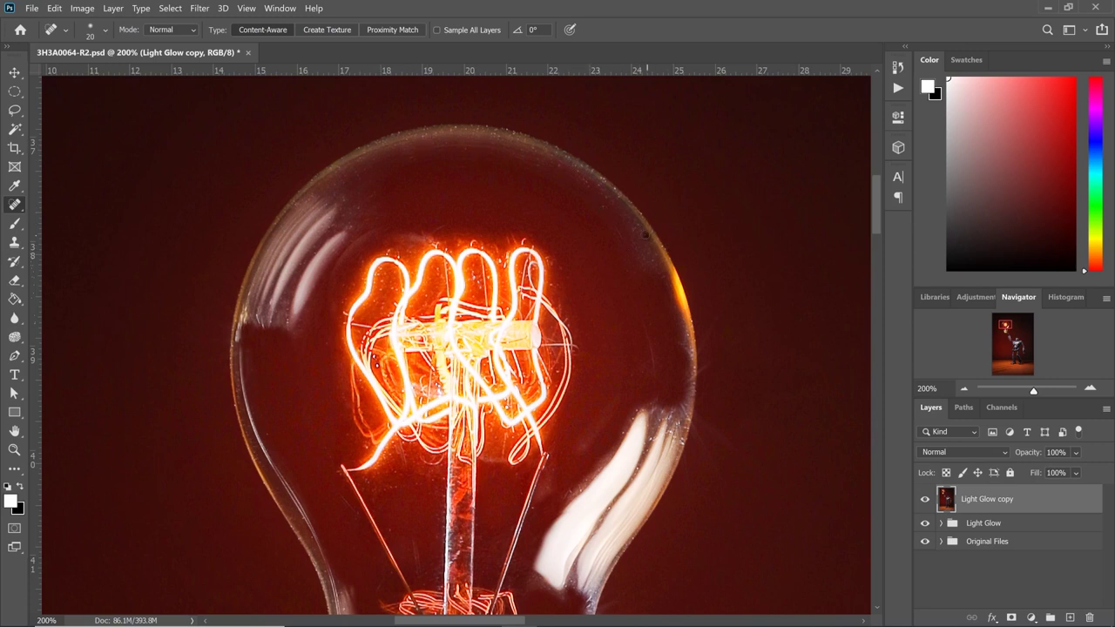
Step: Heal the remaining fine specks in the bulb's upper glass with the Spot Healing Brush at size 10
scroll(523, 170, "up", 3)
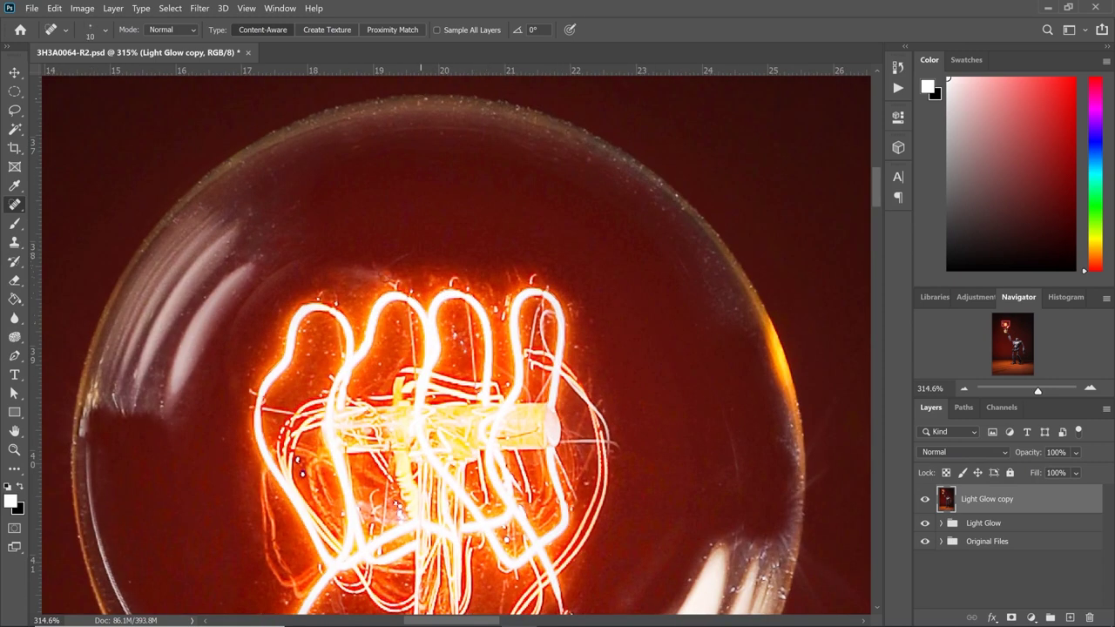
key("bracketleft")
scroll(792, 429, "down", 2)
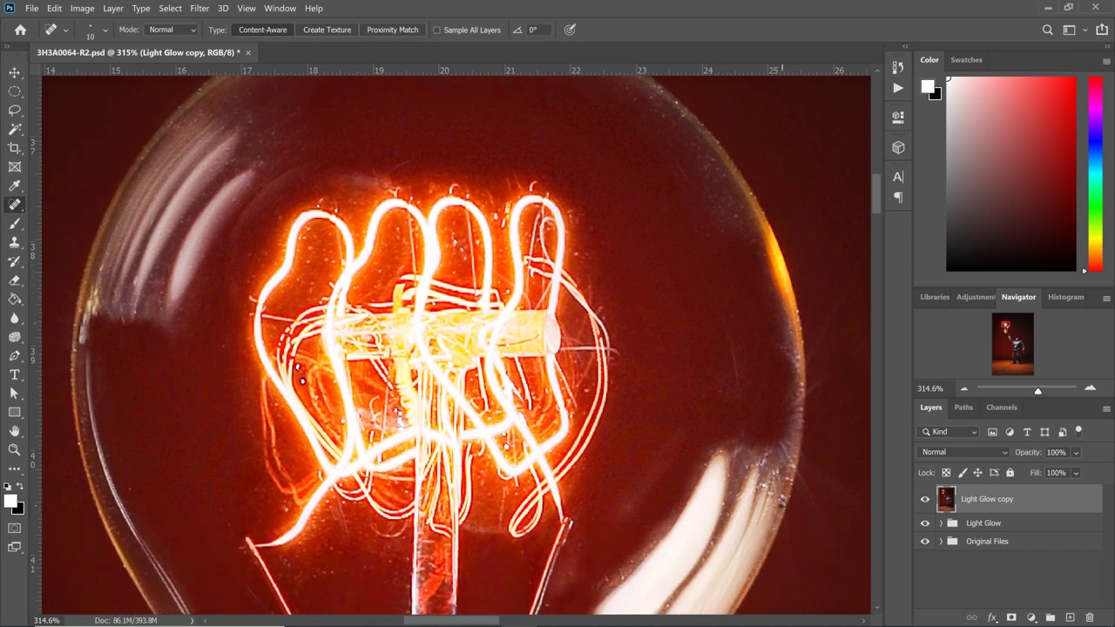
scroll(625, 531, "down", 2)
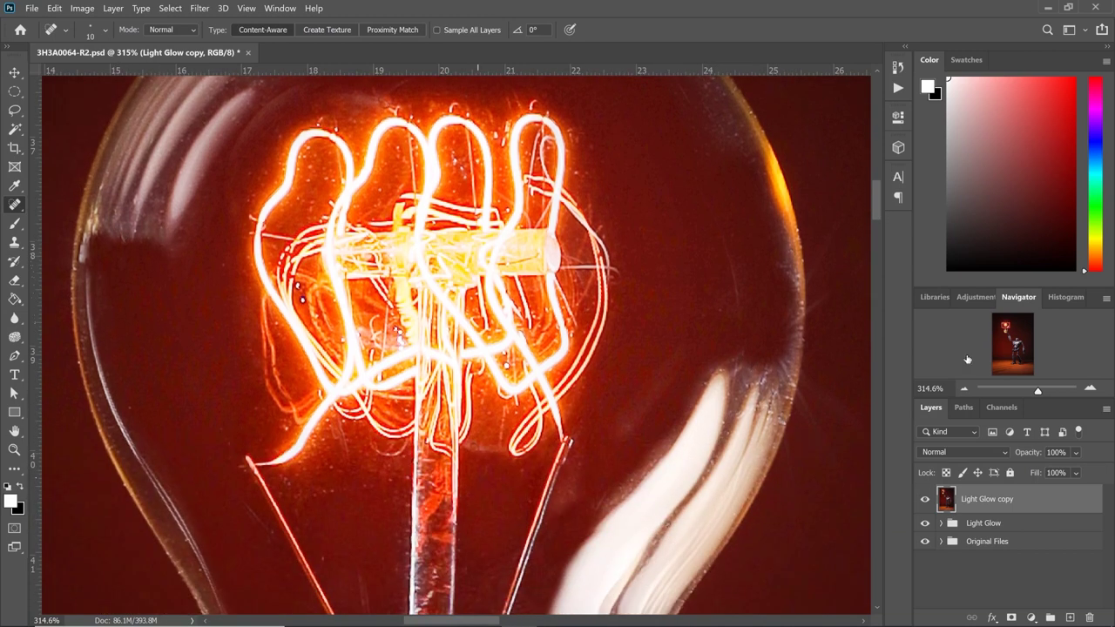
left_click(965, 390)
left_click(964, 390)
left_click(965, 390)
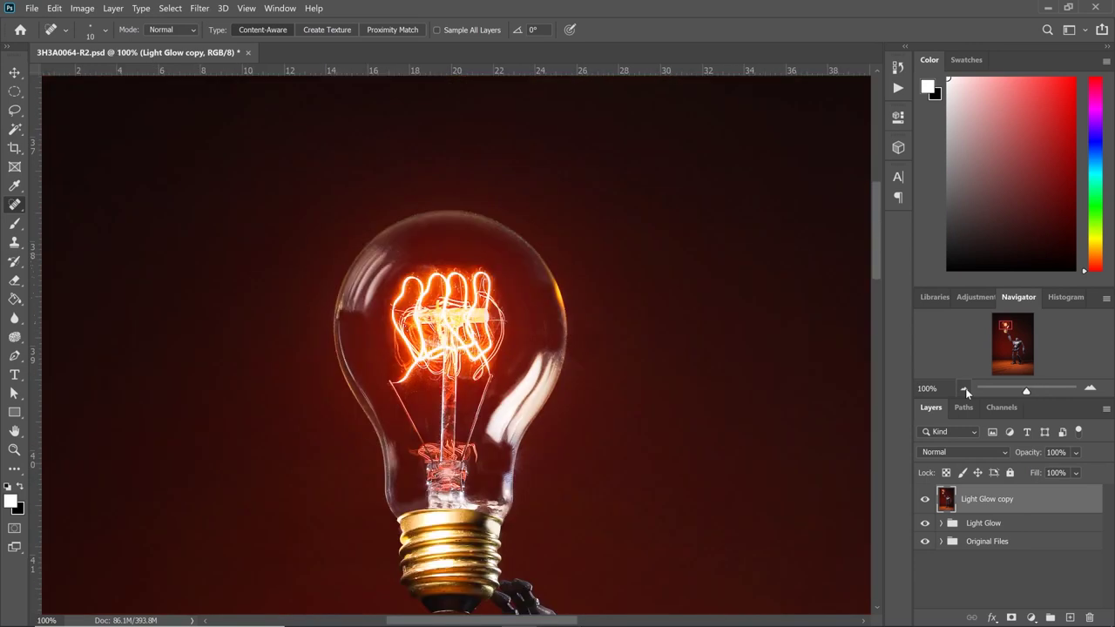
left_click(965, 390)
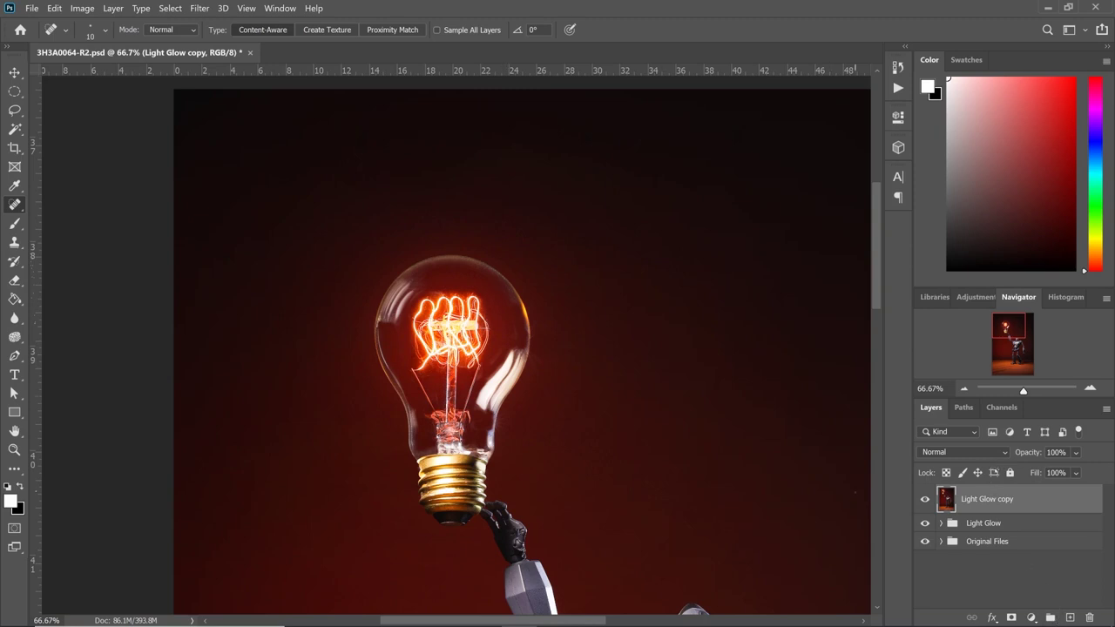
Step: Add a new layer and set up the Brush at 30% opacity and size 60 with a dark red sampled from the bulb's interior
left_click(1069, 617)
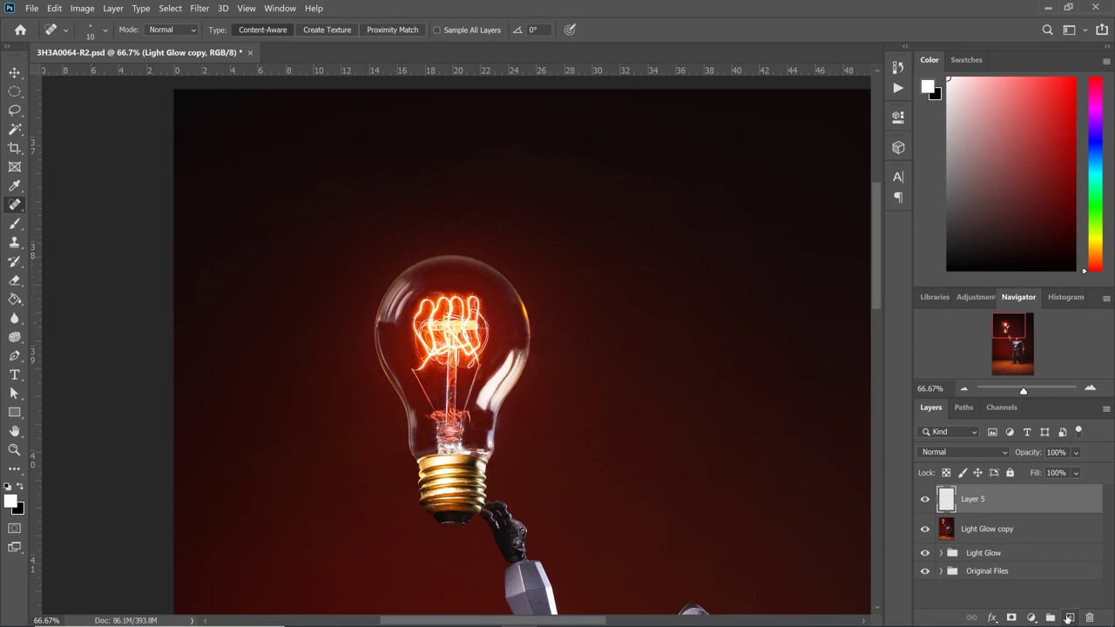
left_click(16, 224)
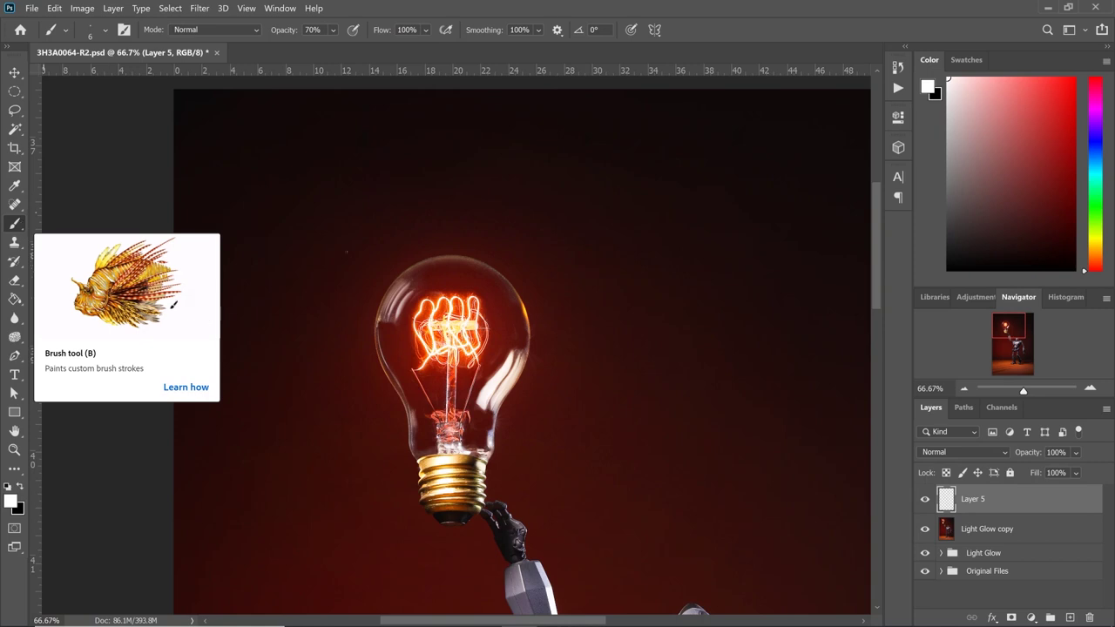
scroll(449, 366, "up", 4)
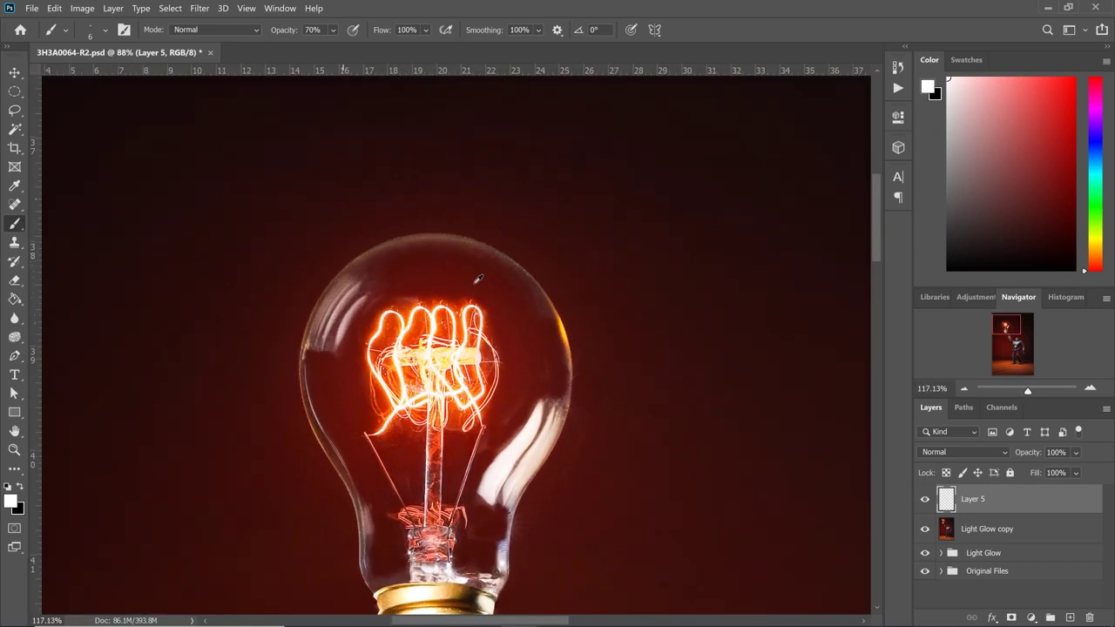
left_click(313, 30)
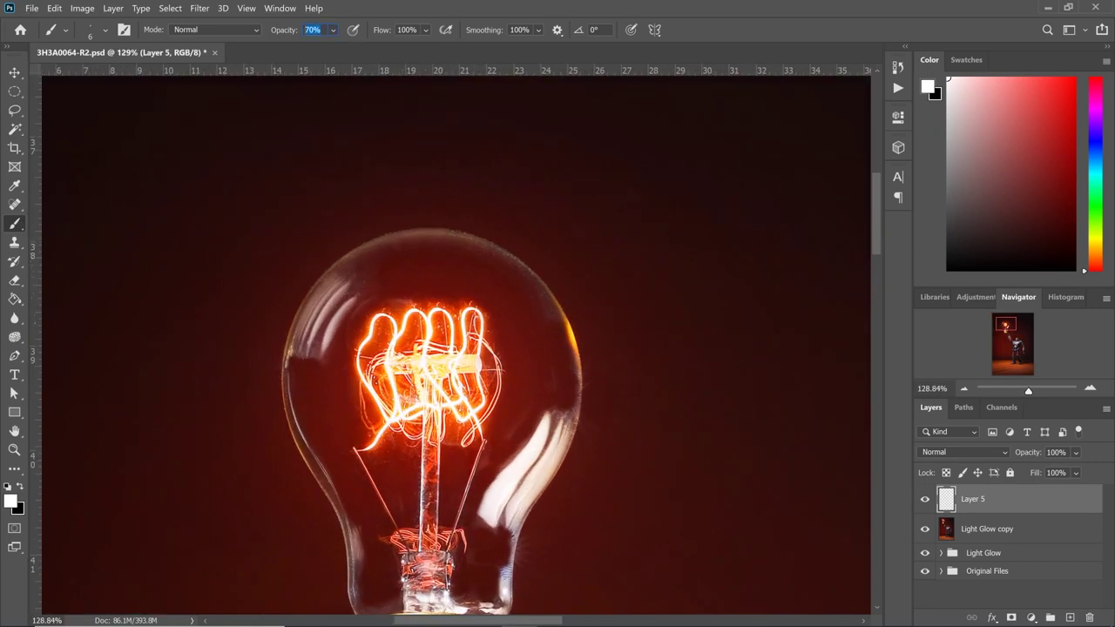
type("30")
key("Return")
key("bracketright")
key("bracketright")
key("bracketright")
key("bracketright")
key("bracketright")
key("bracketright")
key("bracketright")
key("bracketright")
left_click(525, 307, "alt")
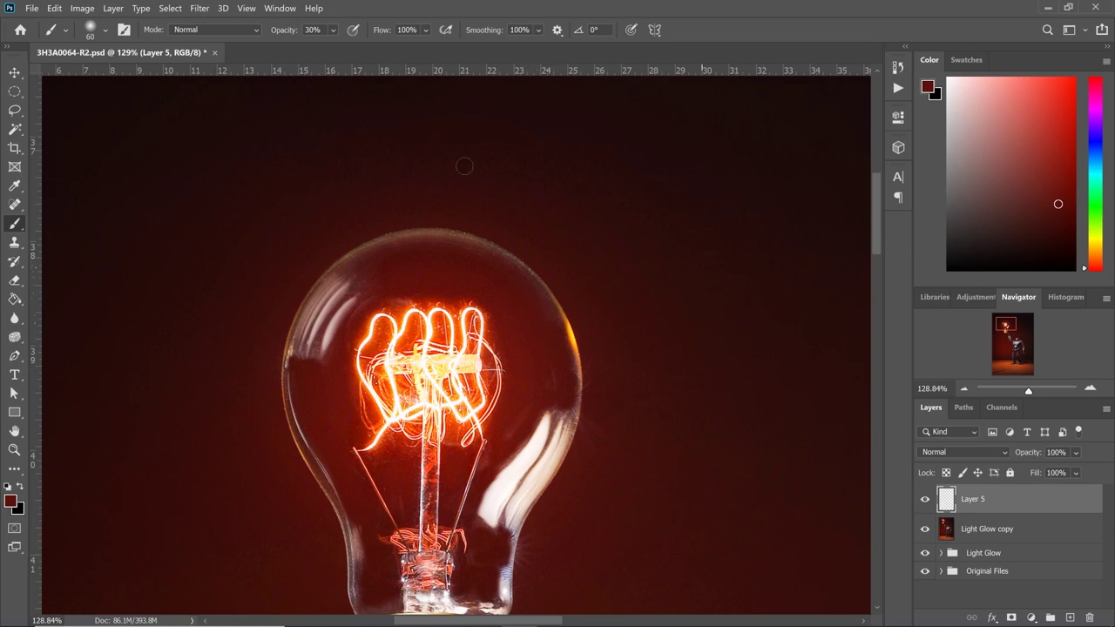
Step: Set the brush opacity to 59% and paint sampled dark red over the marks in the bulb's upper-right interior
left_click(334, 31)
left_click_drag(365, 47, 369, 46)
left_click(529, 299)
left_click(537, 348, "alt")
key("bracketright")
key("bracketright")
key("bracketright")
key("bracketright")
Step: Sample reds from the bulb's top interior and left side, and touch up the glass there with a brush down to size 20
left_click(499, 288, "alt")
key("bracketleft")
key("bracketleft")
scroll(375, 275, "up", 3, "alt")
left_click(245, 421, "alt")
key("bracketleft")
key("bracketleft")
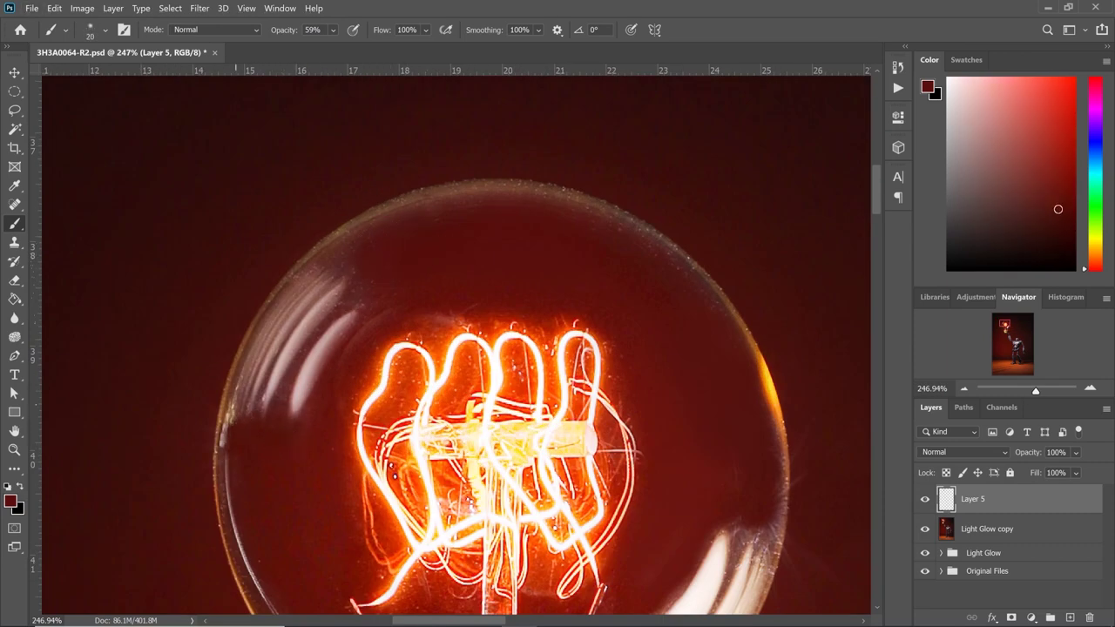
Step: Paint sampled dark red at size 60 over the haze between the upper-left reflections and the filament
key("bracketright")
key("bracketright")
left_click(357, 307, "alt")
left_click(368, 247, "alt")
left_click(403, 297, "alt")
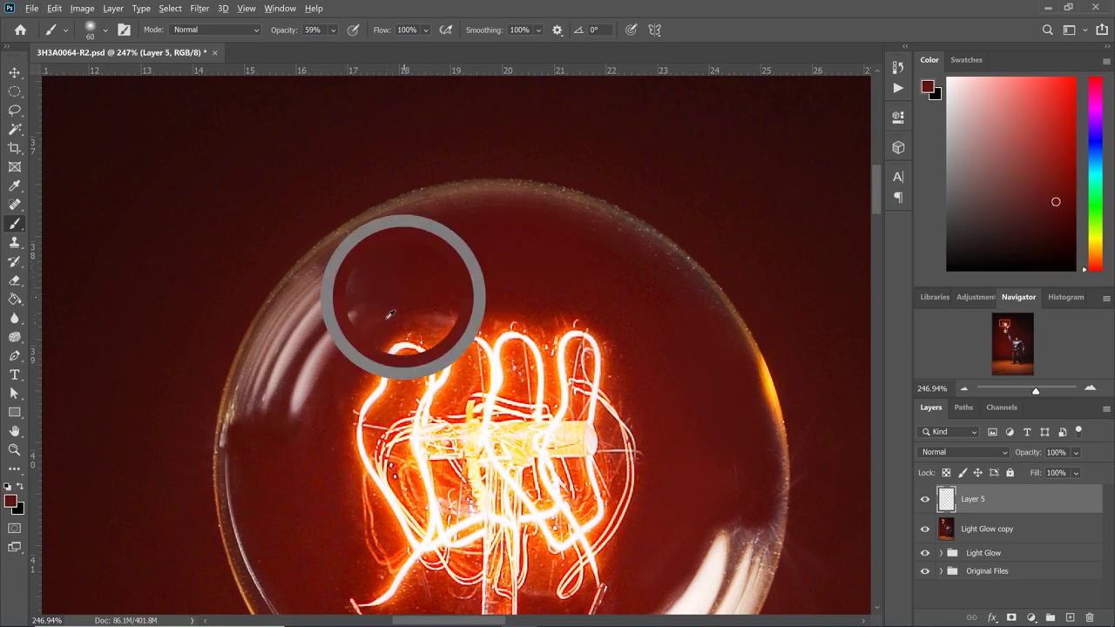
Step: Smooth the bulb's left interior at brush size 100 and its lower-left neck at size 60 with sampled dark red
scroll(302, 364, "down", 2)
key("bracketright")
key("bracketright")
key("bracketright")
key("bracketright")
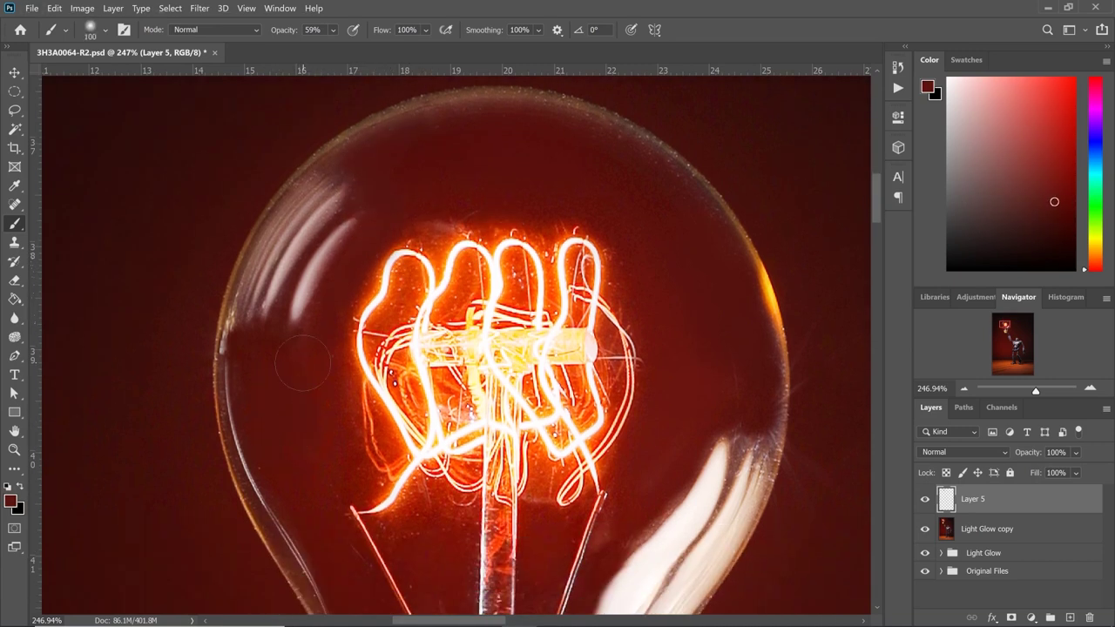
left_click_drag(337, 518, 249, 284)
left_click(323, 499, "alt")
key("bracketleft")
key("bracketleft")
key("bracketleft")
key("bracketleft")
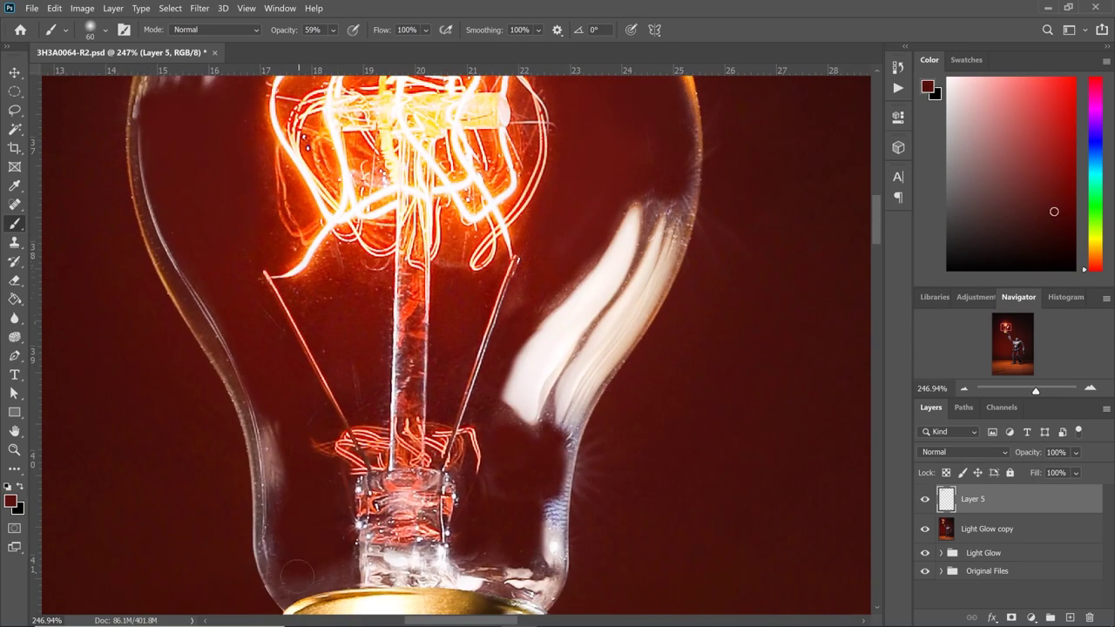
Step: Paint sampled dark red at size 50 over the marks in the bulb's lower-right neck, below the white reflection
left_click(517, 462, "alt")
key("bracketleft")
key("bracketleft")
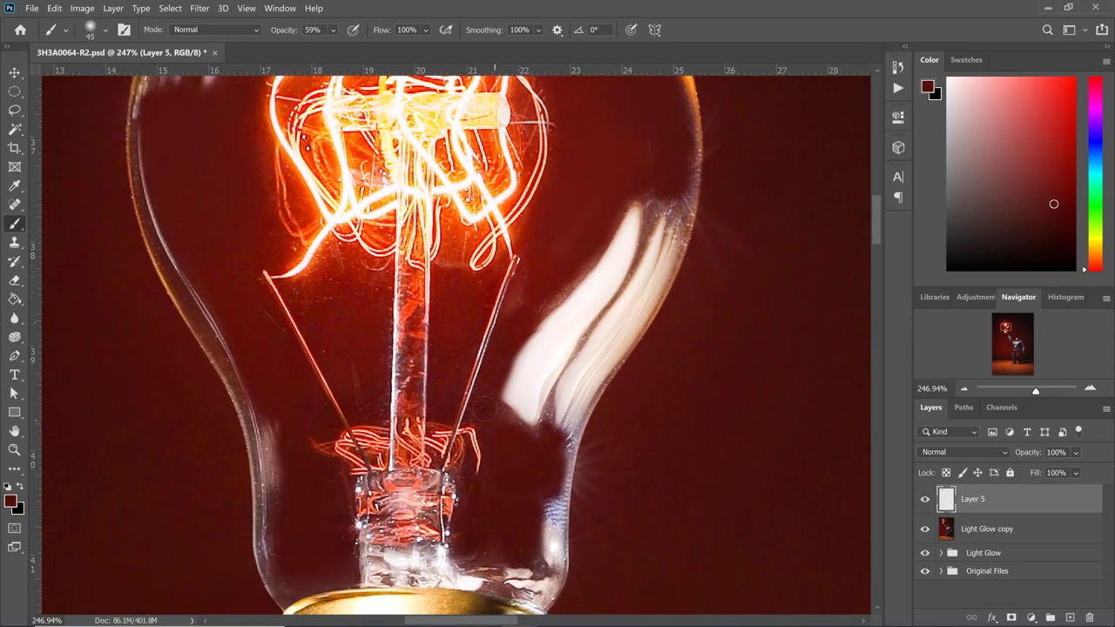
key("bracketright")
left_click(546, 499, "alt")
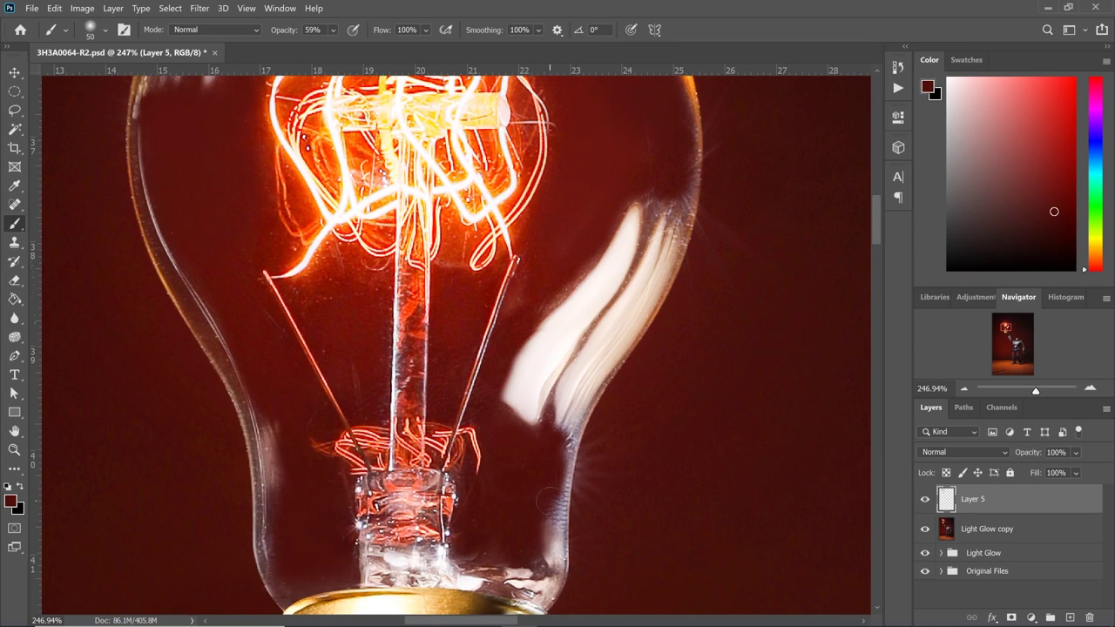
Step: Cover the marks between the glass stem and the filament's support wires with sampled red using a larger brush
left_click(442, 383, "alt")
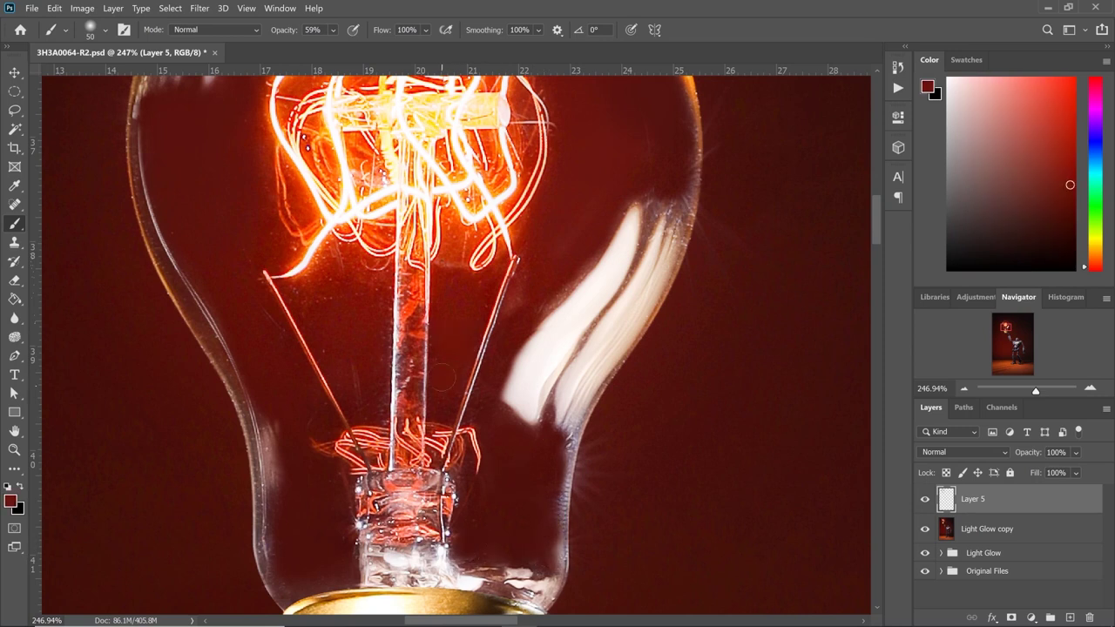
key("bracketright")
key("bracketright")
key("bracketright")
key("bracketright")
left_click(349, 357, "alt")
left_click(357, 373, "alt")
Step: Paint sampled reds with a smaller brush over the areas above the white reflection and beside the left support wire
key("bracketleft")
key("bracketleft")
key("bracketleft")
key("bracketleft")
left_click(568, 291, "alt")
left_click(264, 339, "alt")
Step: Even out the right side of the bulb with dark red sampled inside its edge, finishing at brush size 100
key("ctrl+1")
key("bracketright")
key("bracketright")
key("bracketright")
key("bracketright")
key("bracketright")
key("bracketright")
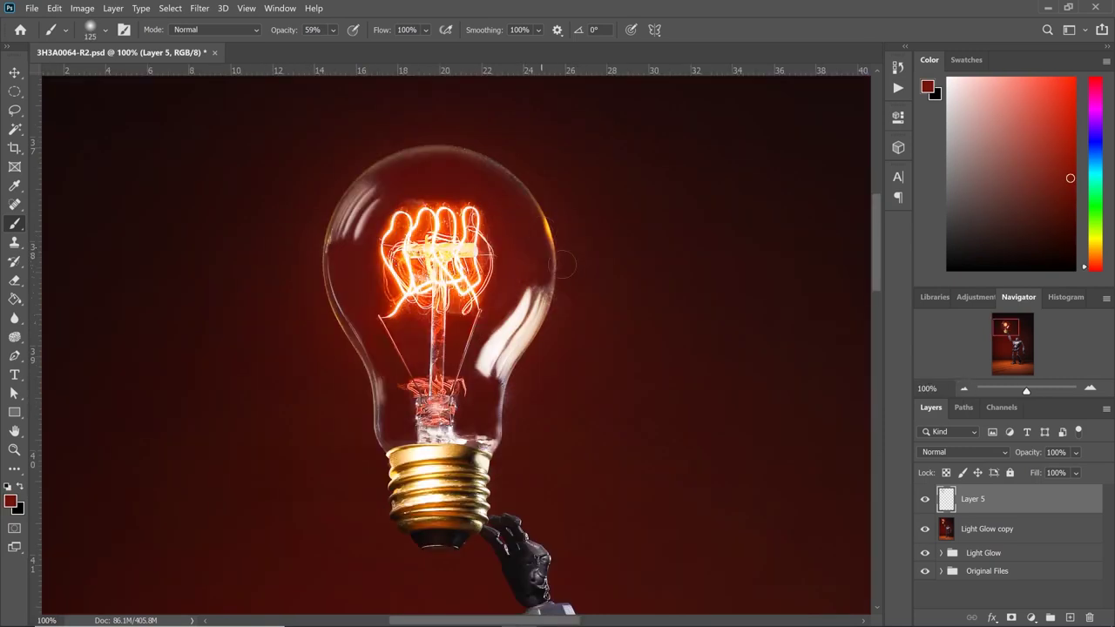
key("bracketright")
key("bracketright")
left_click(519, 218, "alt")
key("bracketleft")
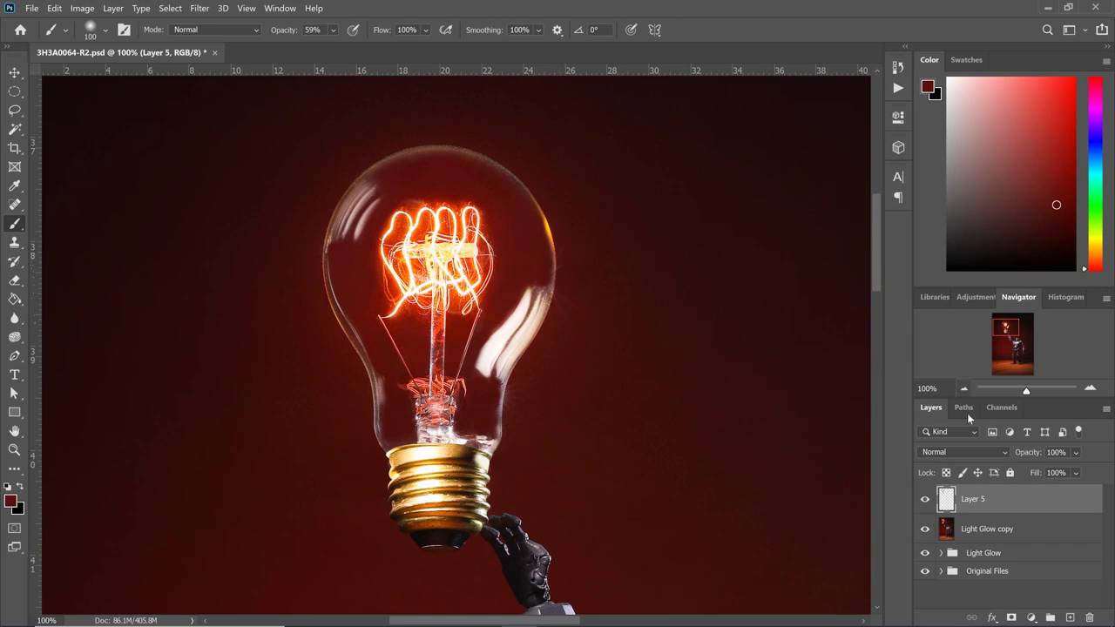
Step: Examine the painted areas around the filament and the white reflection up close
left_click(1089, 391)
left_click(1089, 391)
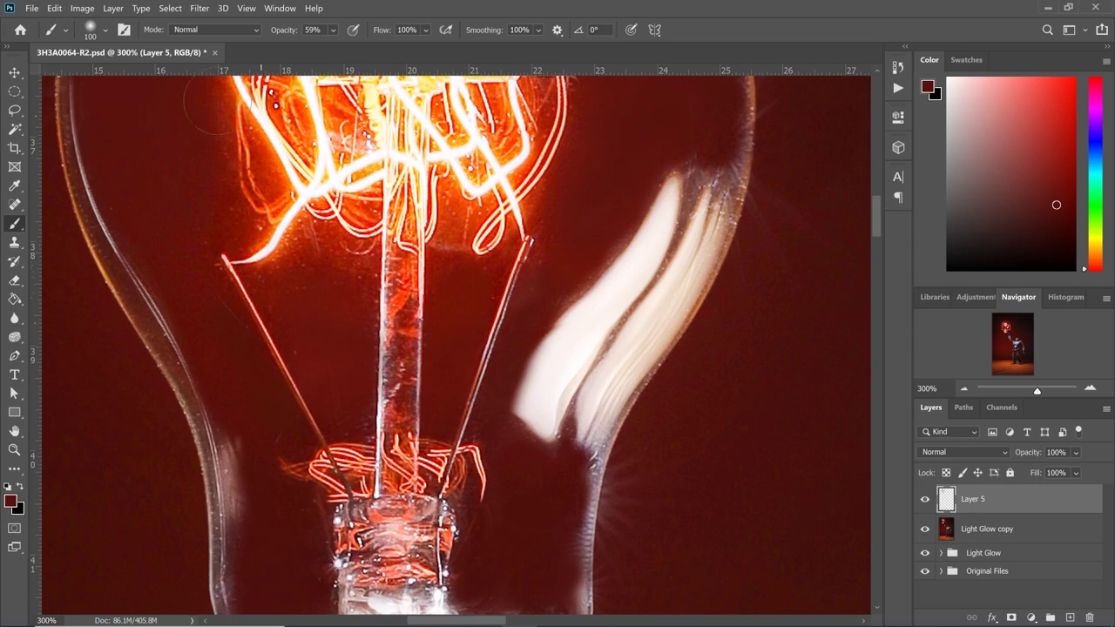
scroll(666, 184, "up", 3)
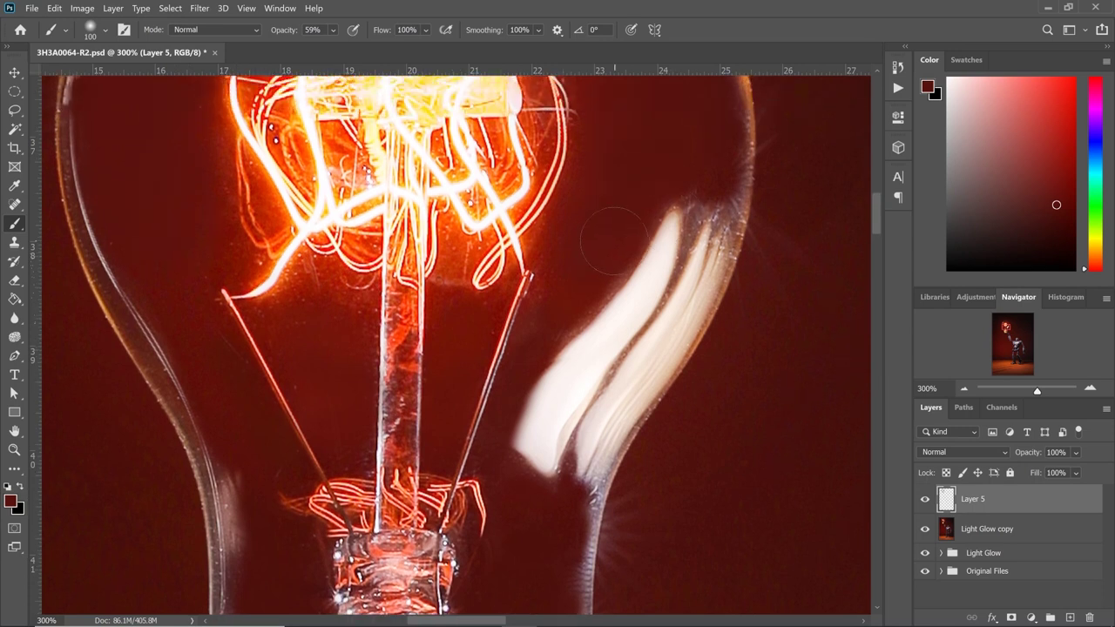
scroll(205, 113, "up", 1)
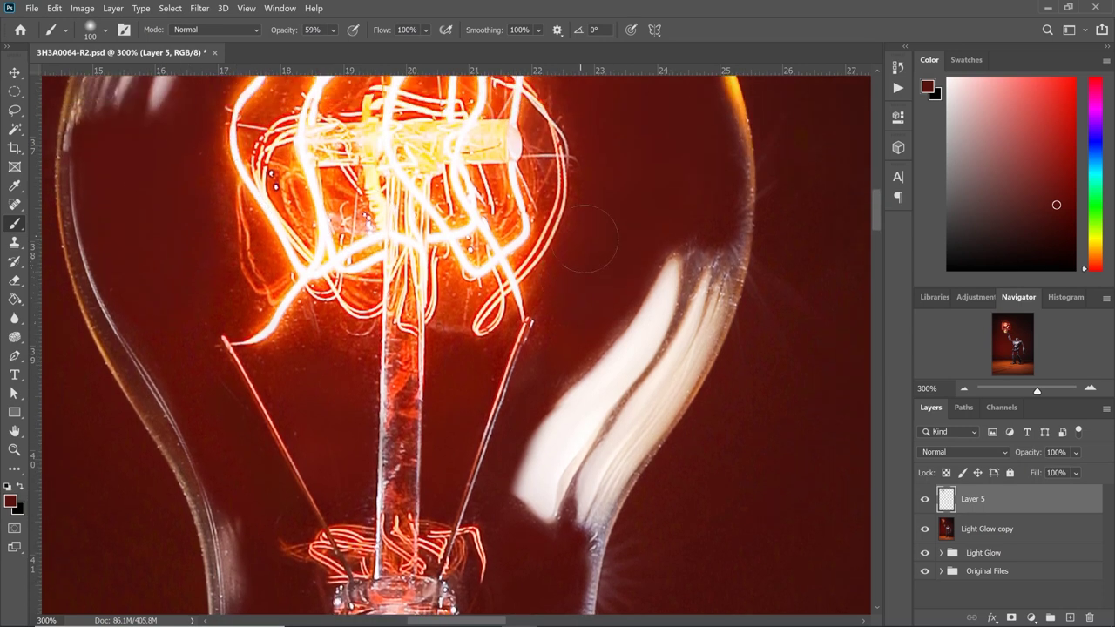
scroll(588, 267, "up", 2)
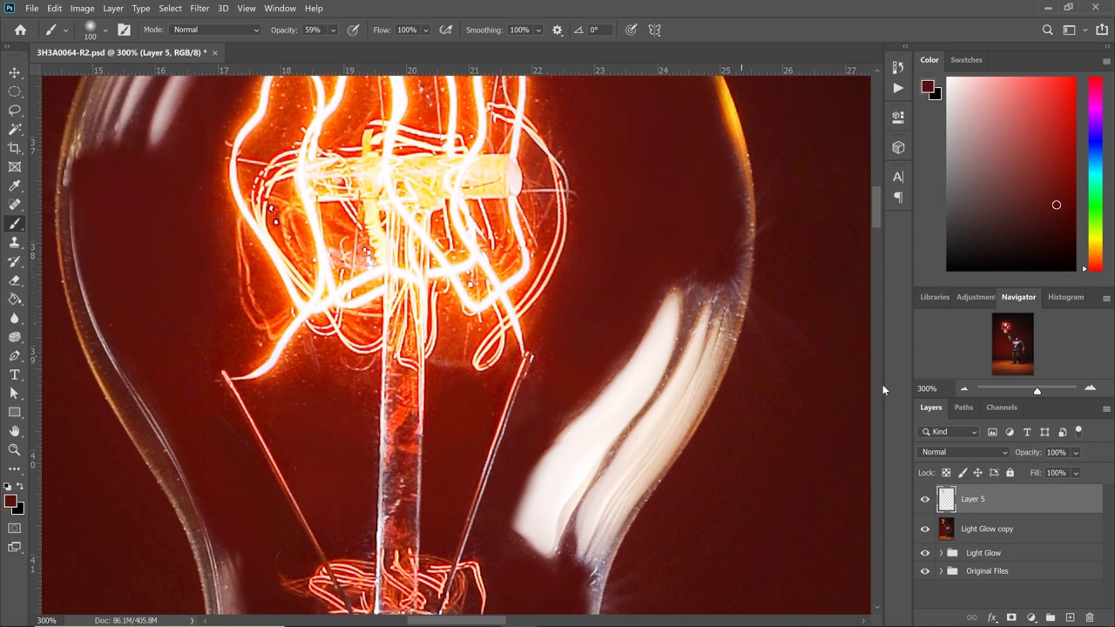
double_click(965, 388)
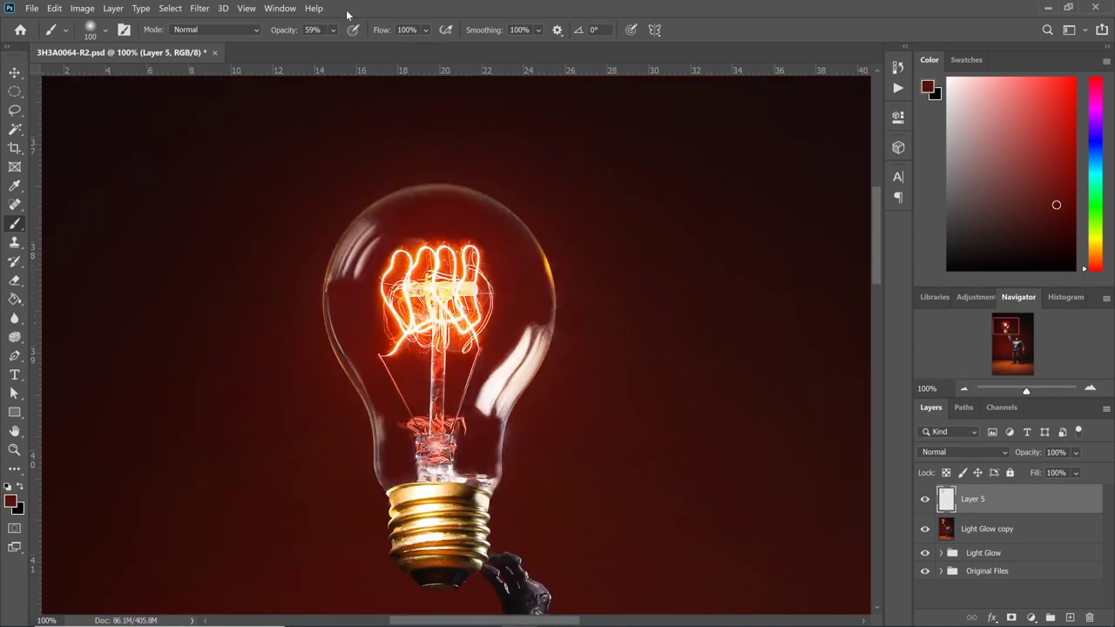
Step: Add uniform monochromatic noise to the painted layer at a small amount, trying 20.61% first and comparing with the preview
key("ctrl+plus")
left_click(200, 7)
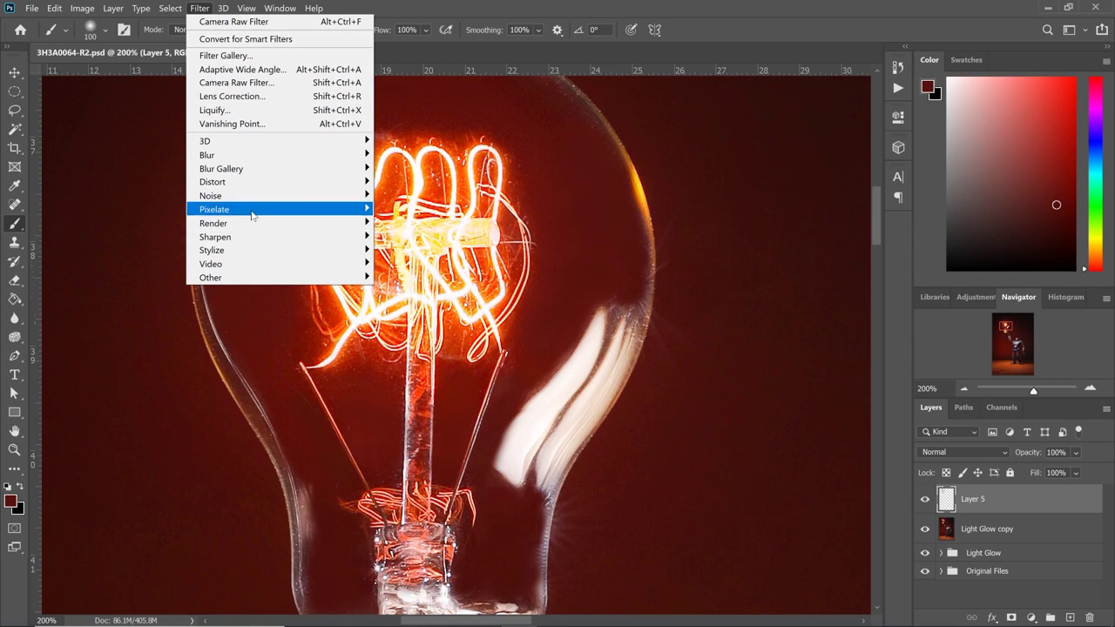
mouse_move(292, 203)
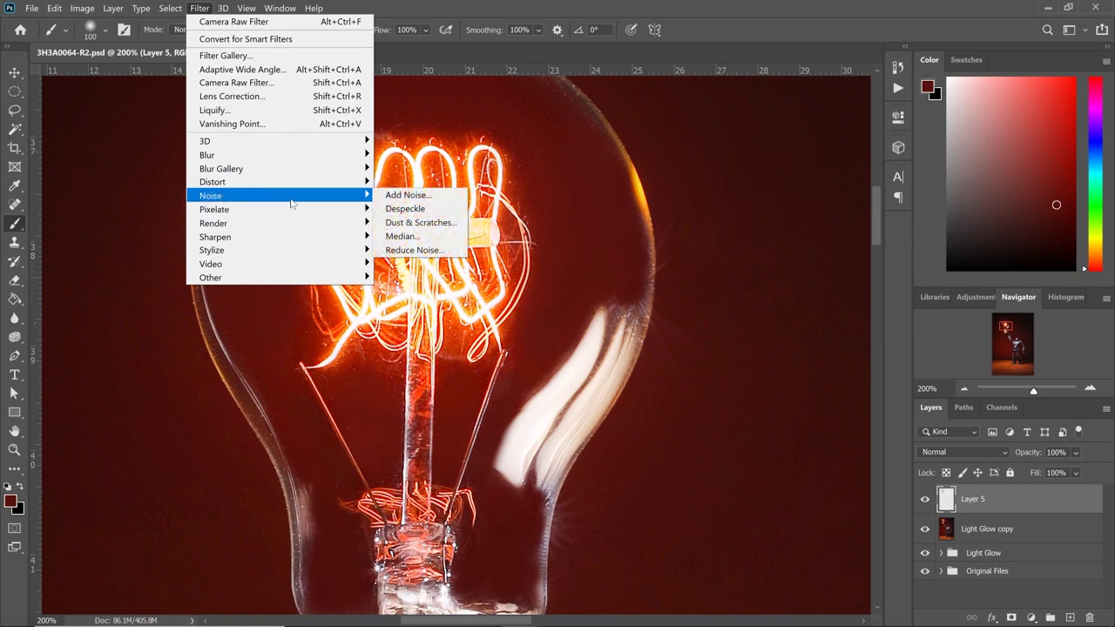
left_click(408, 195)
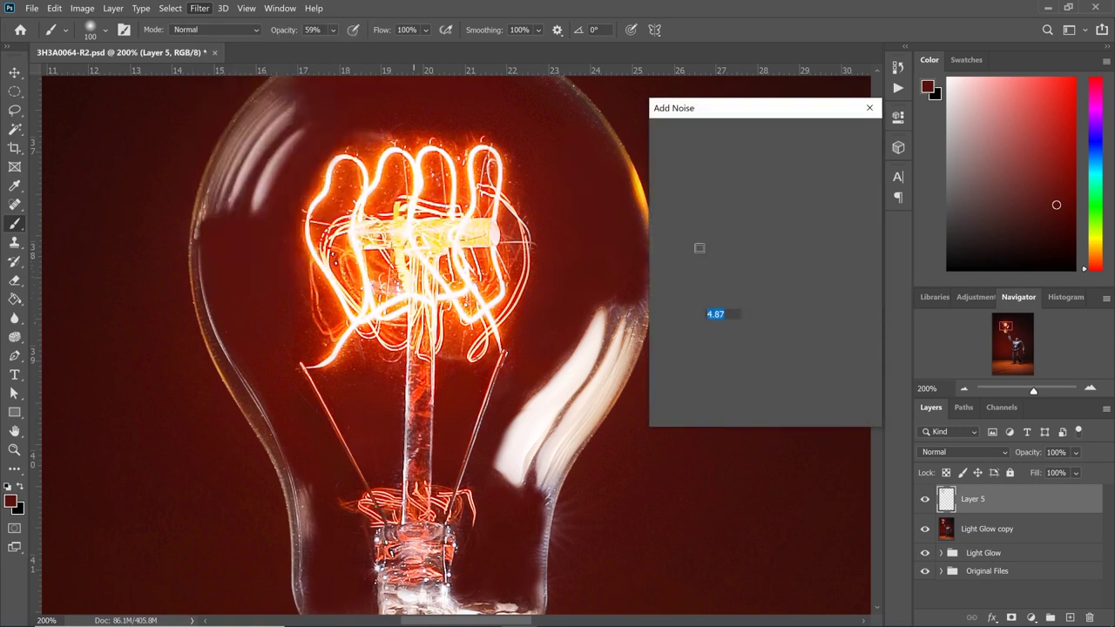
left_click(661, 413)
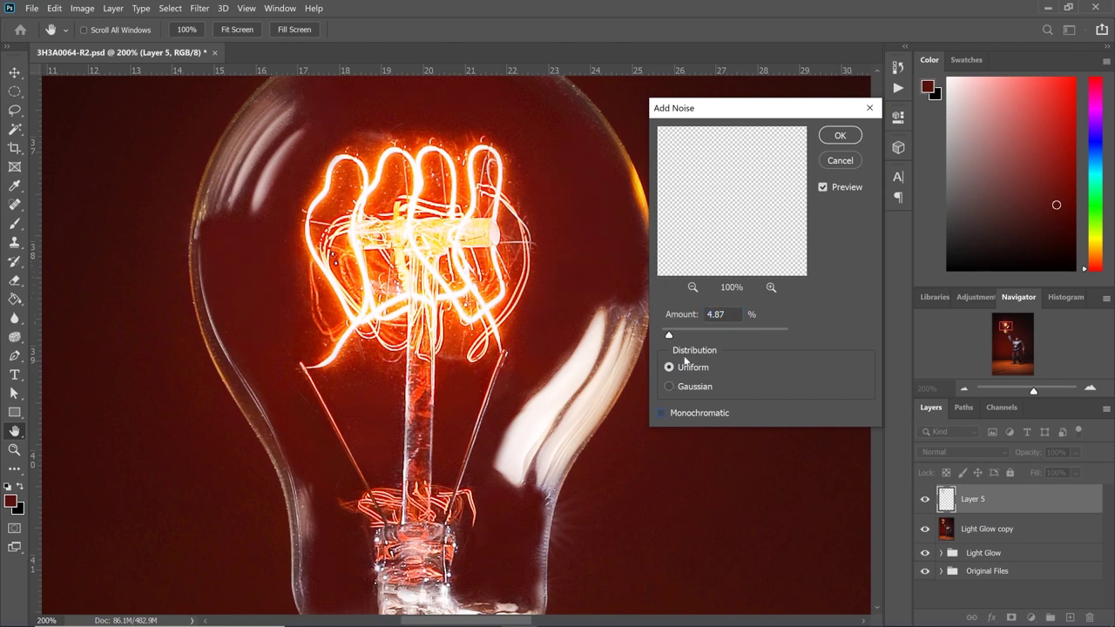
left_click_drag(673, 334, 694, 336)
left_click(660, 416)
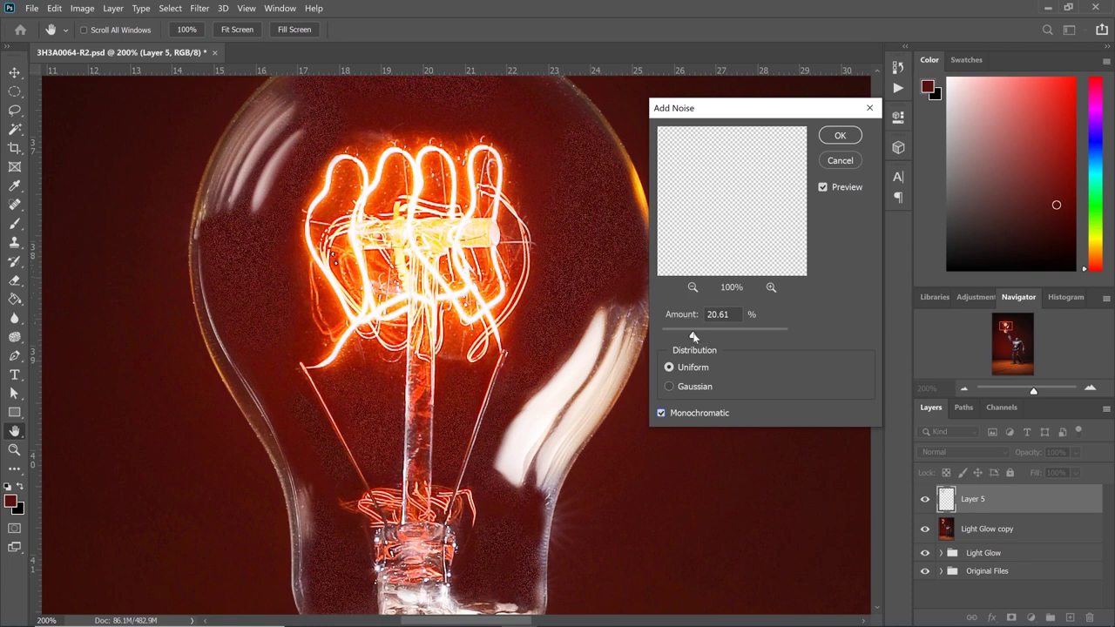
left_click_drag(694, 333, 668, 335)
left_click(823, 188)
left_click(840, 135)
left_click(963, 388)
left_click(963, 389)
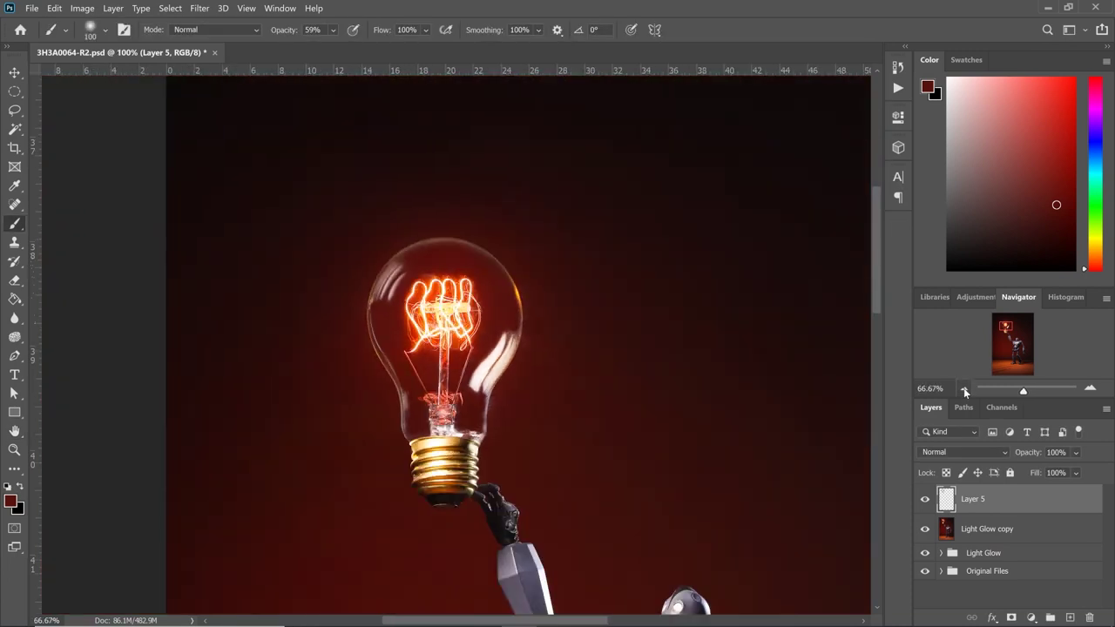
left_click(963, 389)
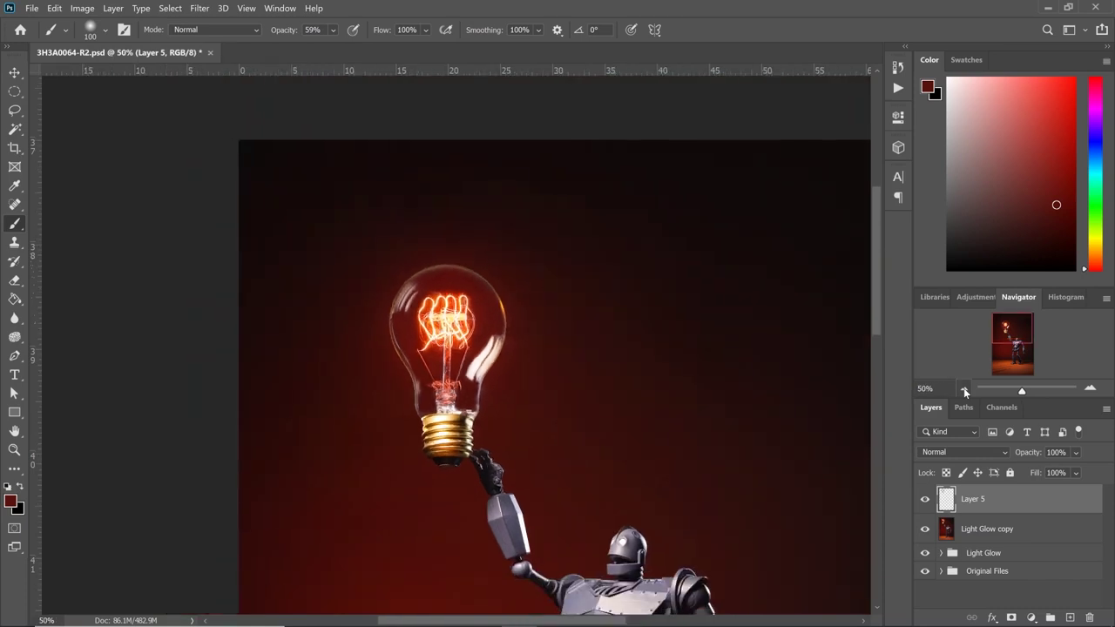
Step: Compare the whole image with and without the Light Glow copy 2 layer and delete that layer
left_click(963, 388)
left_click(963, 389)
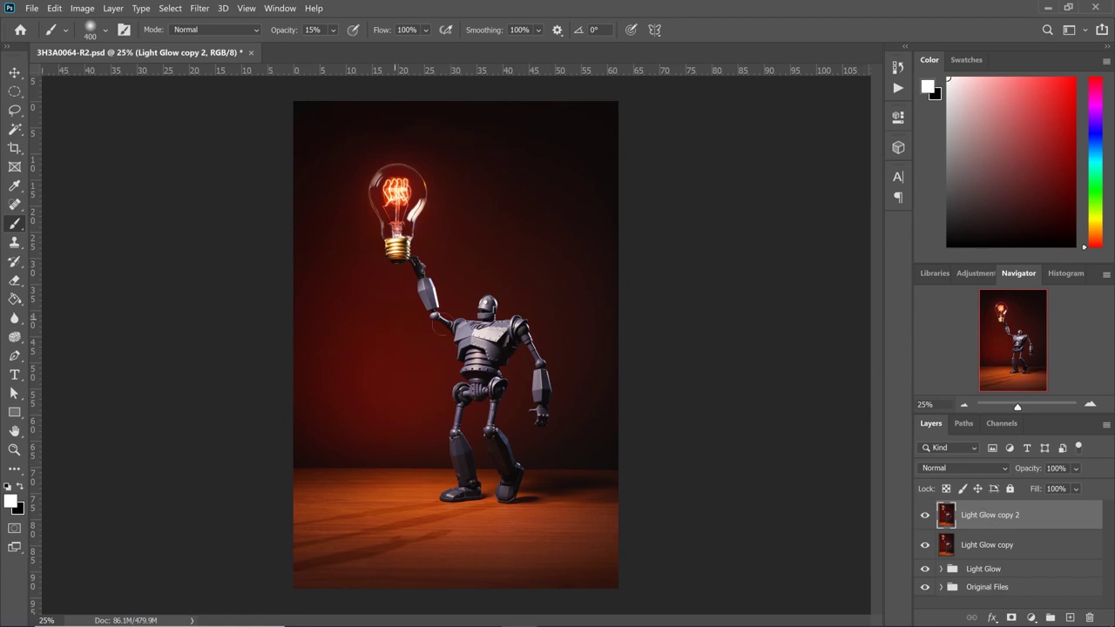
left_click(927, 518)
left_click(926, 517)
key("Delete")
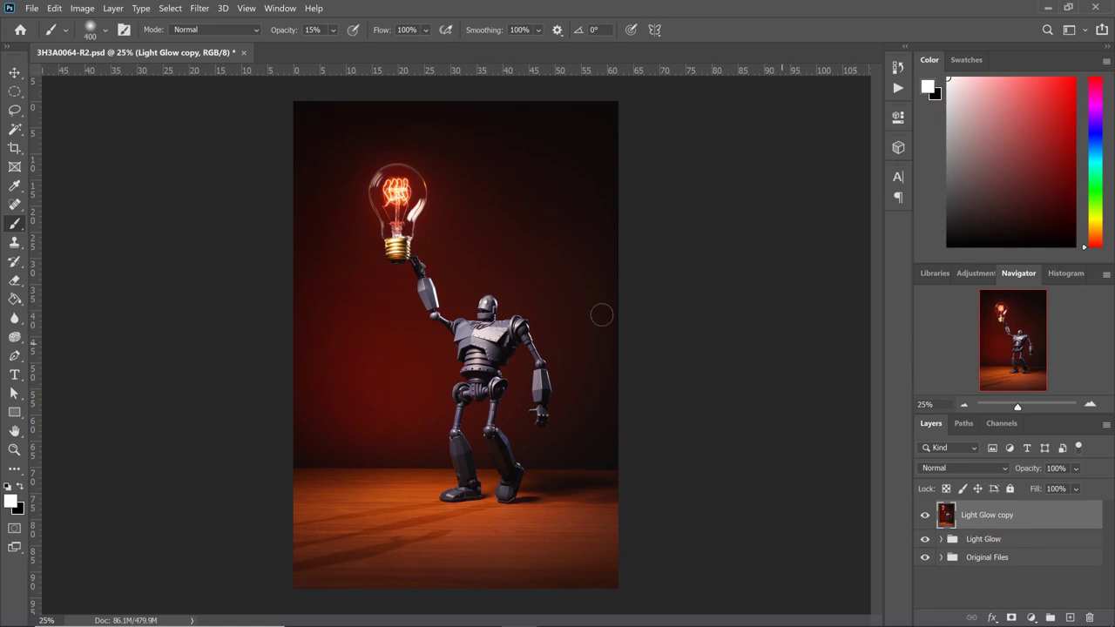
Step: Duplicate the Light Glow copy layer as Light Glow copy 2
right_click(982, 521)
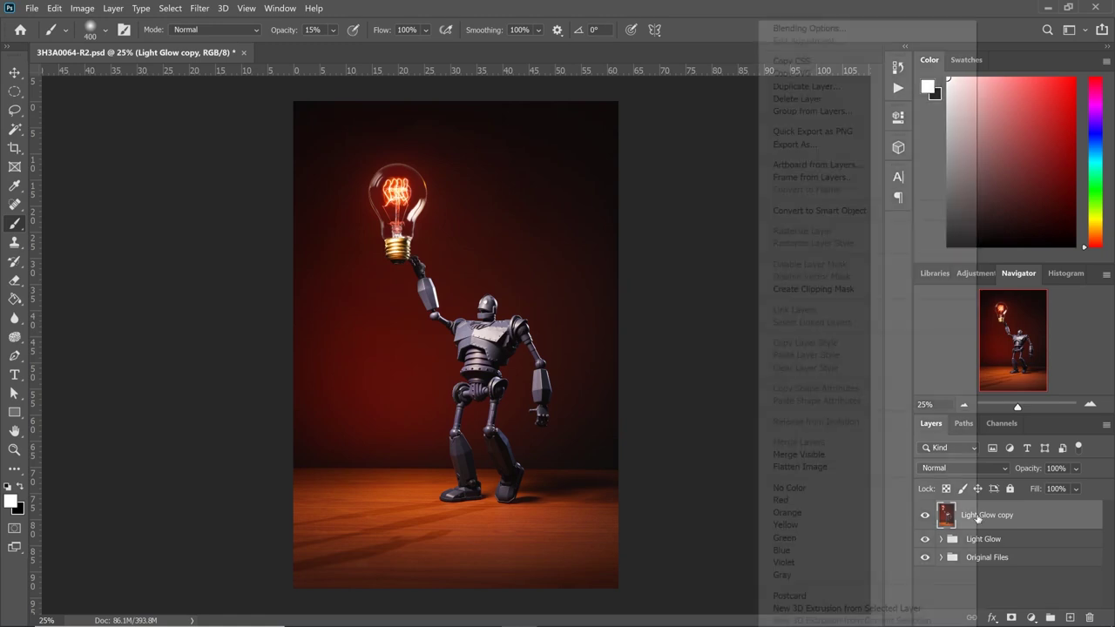
left_click(806, 86)
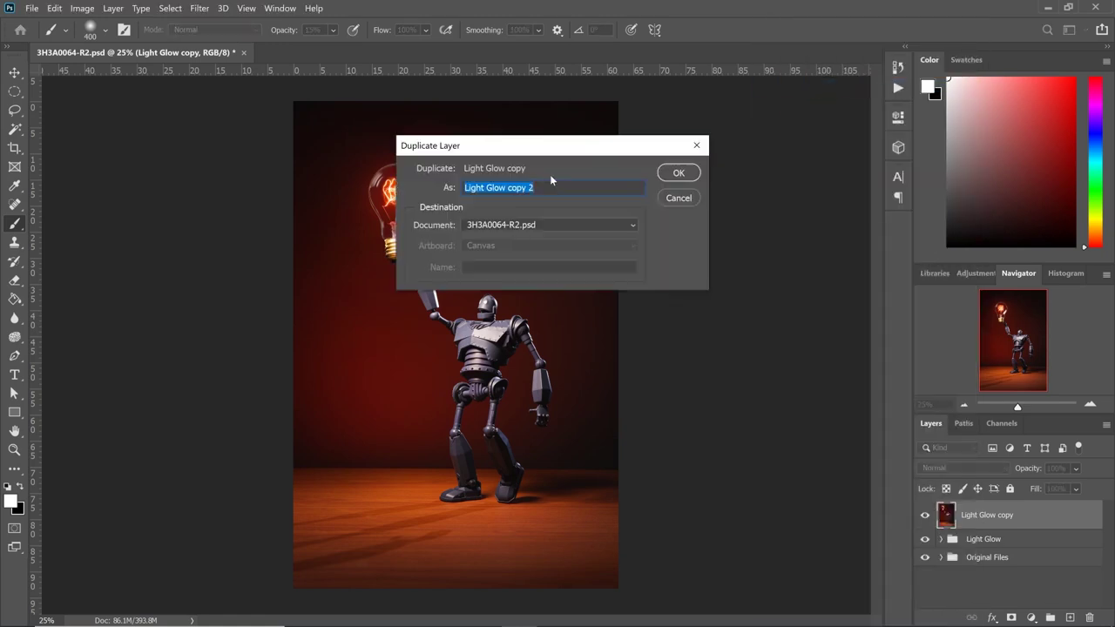
left_click(683, 175)
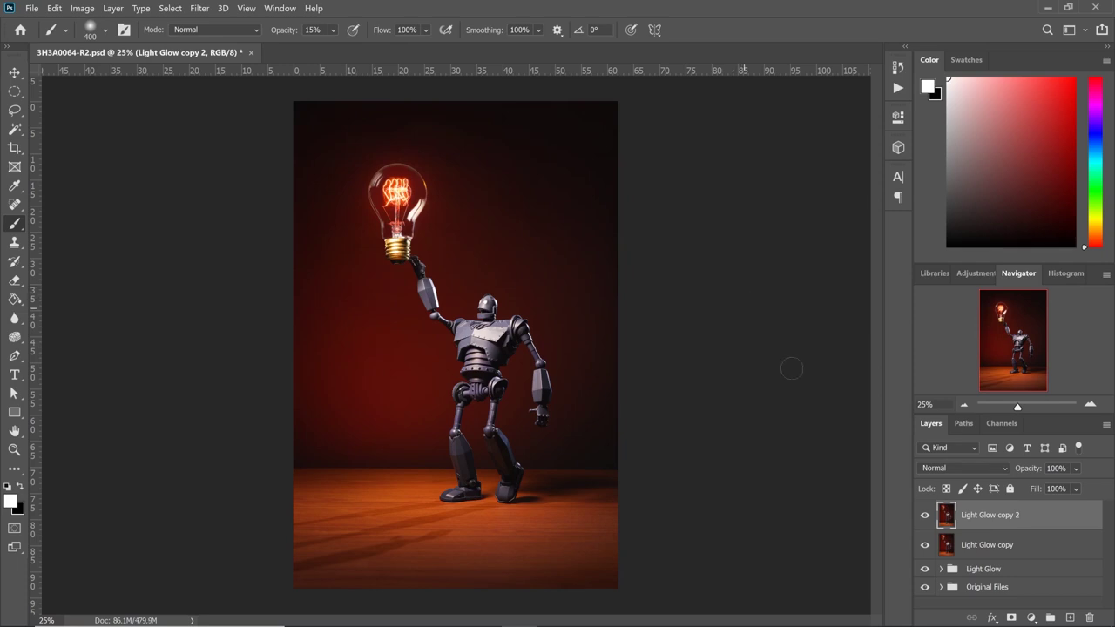
Step: Open the Camera Raw filter on the duplicate and set up an adjustment brush with temperature +4 and highlights +20
left_click(199, 8)
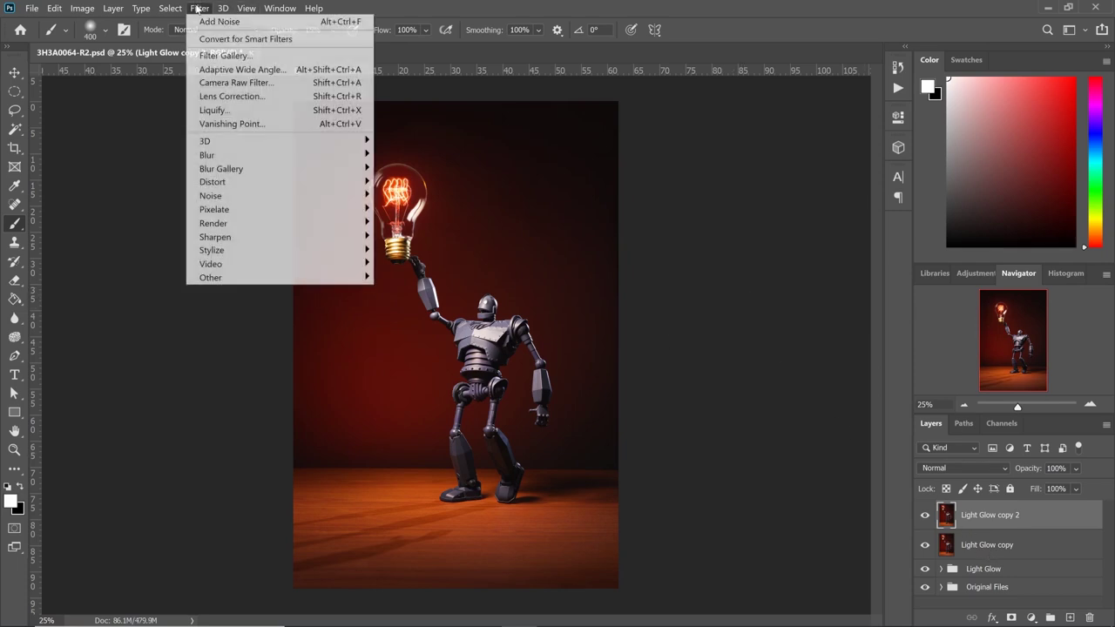
left_click(213, 82)
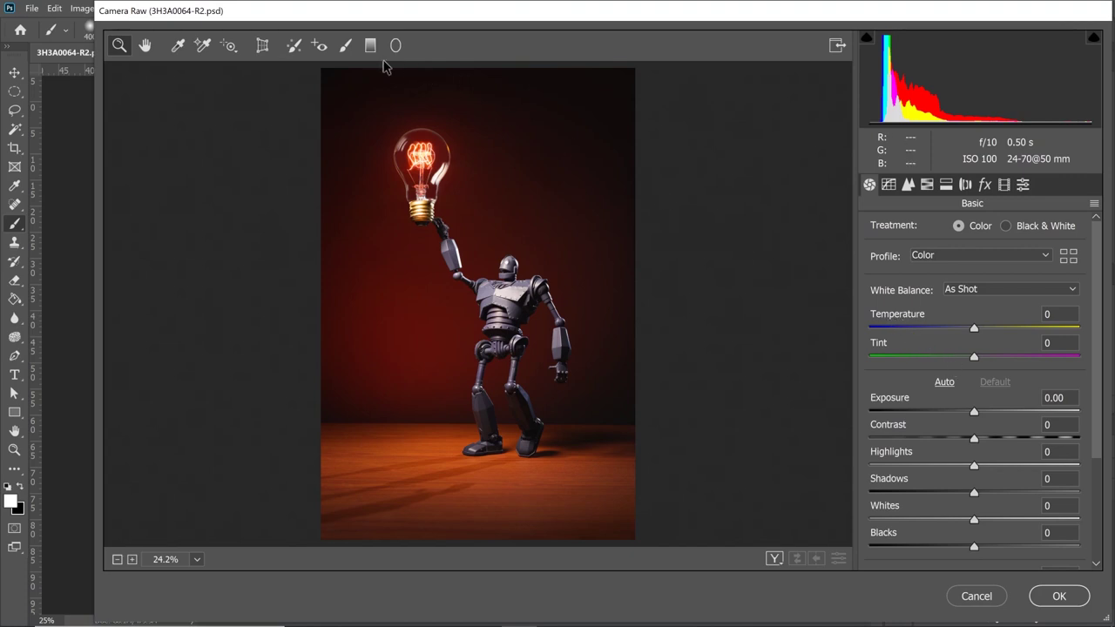
left_click(346, 45)
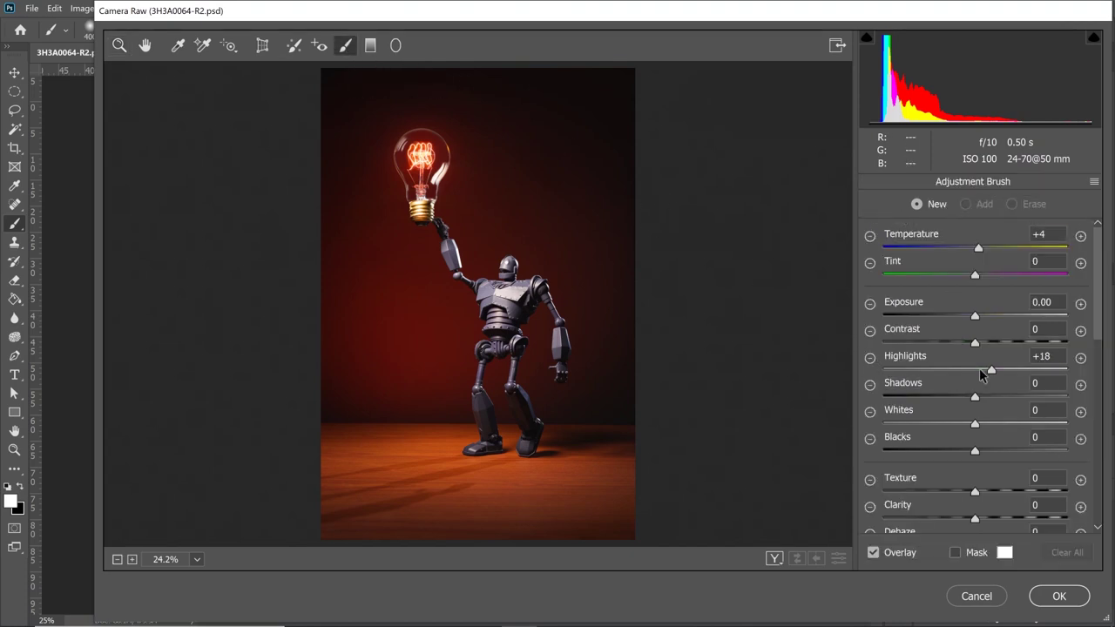
mouse_move(992, 372)
left_mouse_down()
mouse_move(976, 373)
mouse_move(992, 369)
left_mouse_up()
Step: Brush the brightened highlights over the robot's chest plates, head and raised forearm
left_click(132, 560)
left_click(131, 560)
left_click(132, 560)
left_click(131, 560)
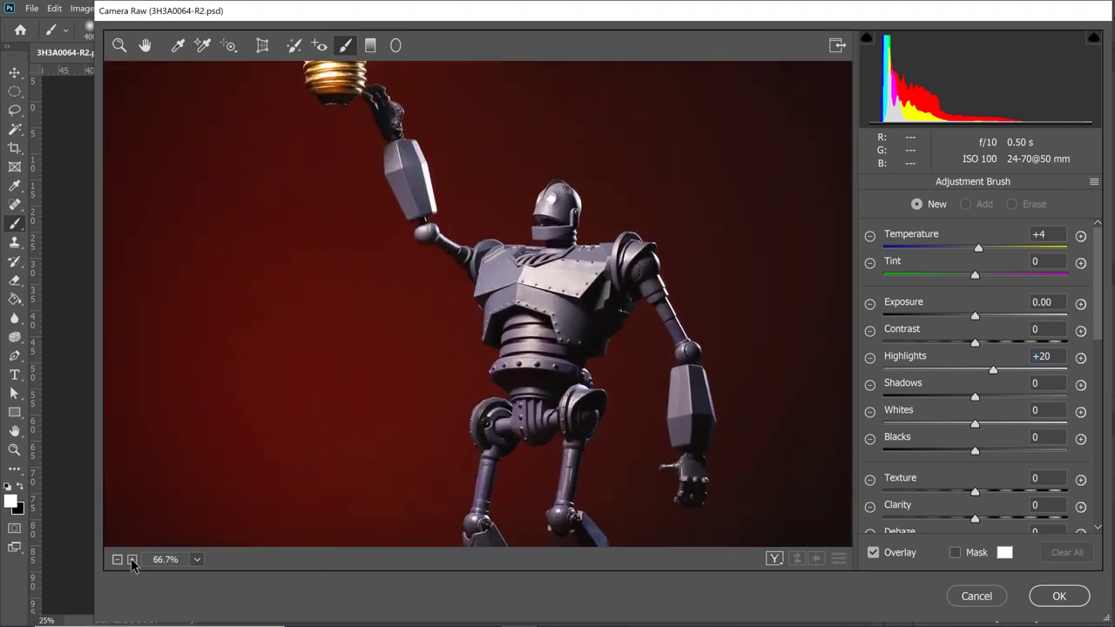
left_click(132, 560)
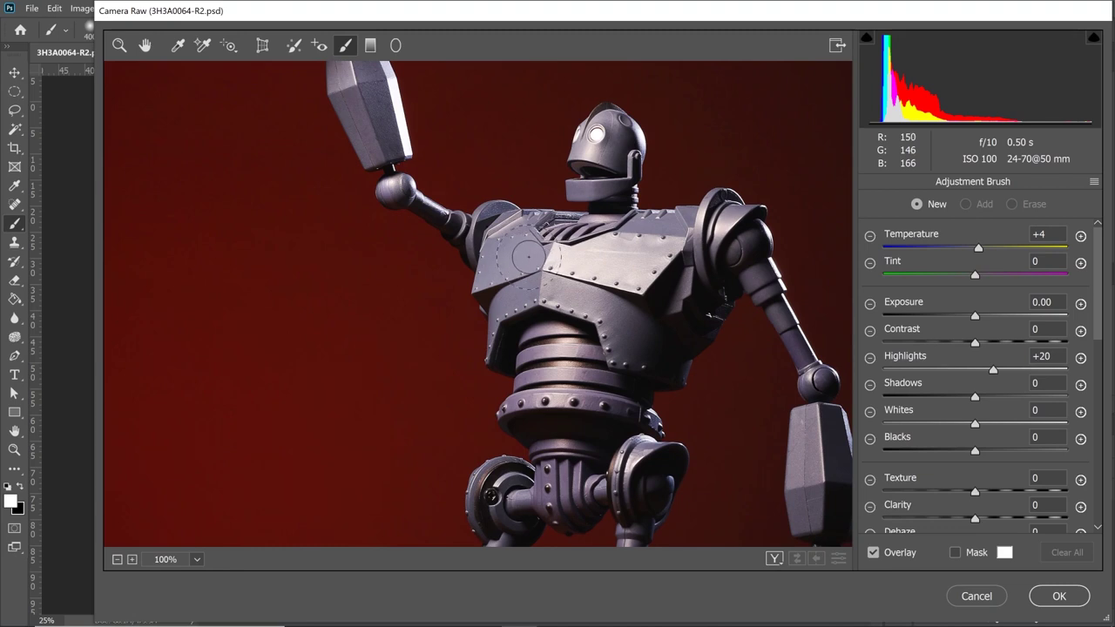
left_click(537, 249)
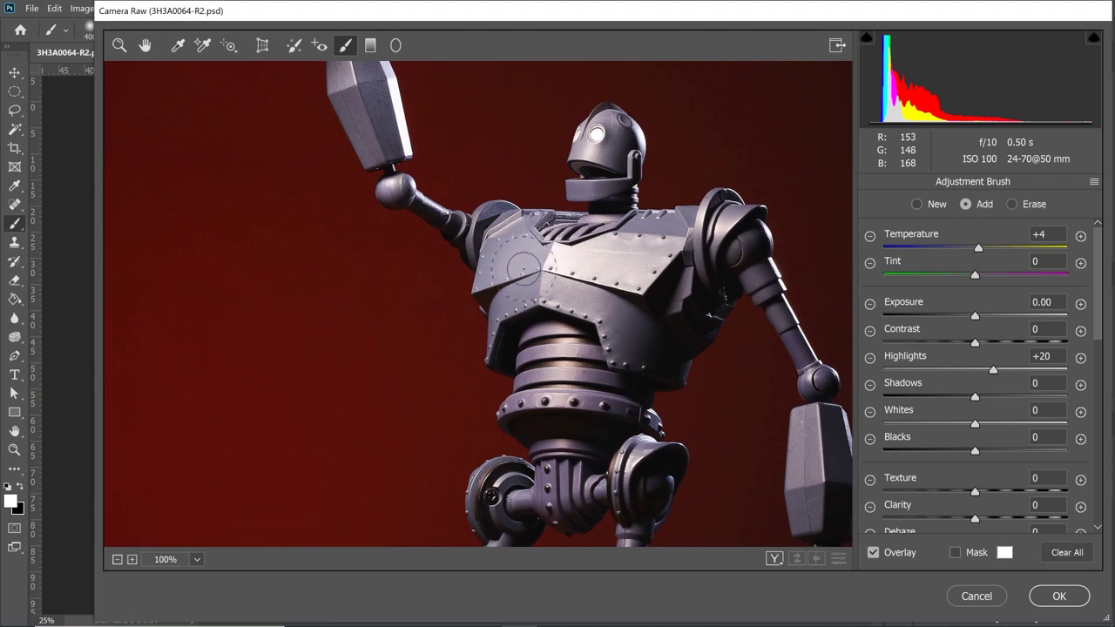
mouse_move(511, 273)
left_mouse_down()
mouse_move(513, 252)
mouse_move(548, 218)
mouse_move(672, 228)
left_mouse_up()
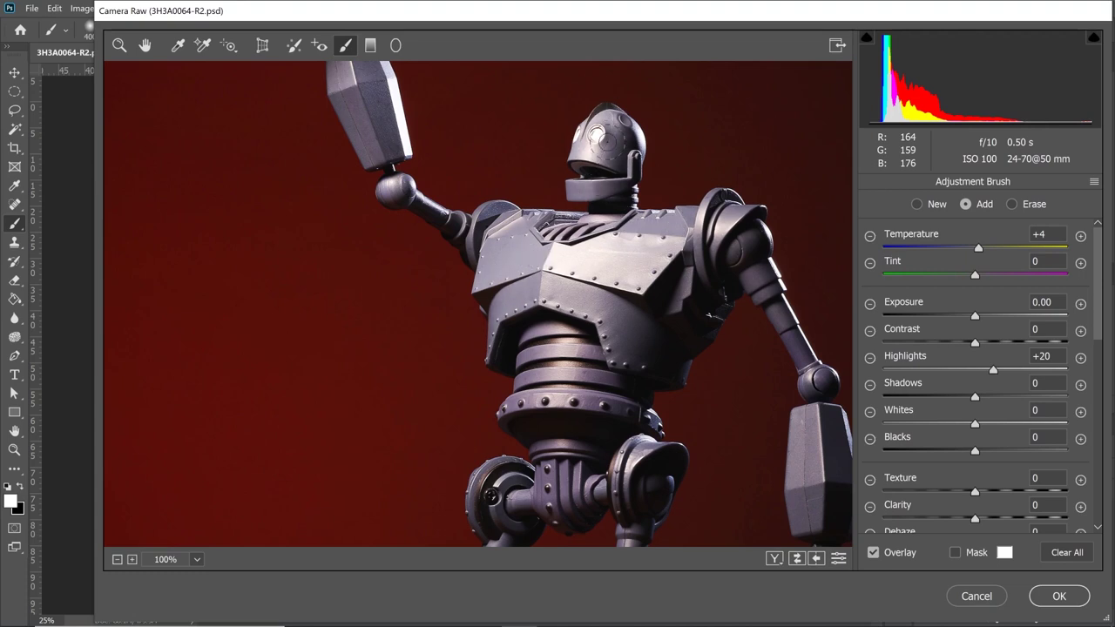
mouse_move(676, 240)
left_mouse_down()
mouse_move(666, 270)
mouse_move(558, 298)
mouse_move(488, 248)
left_mouse_up()
scroll(487, 235, "up", 3)
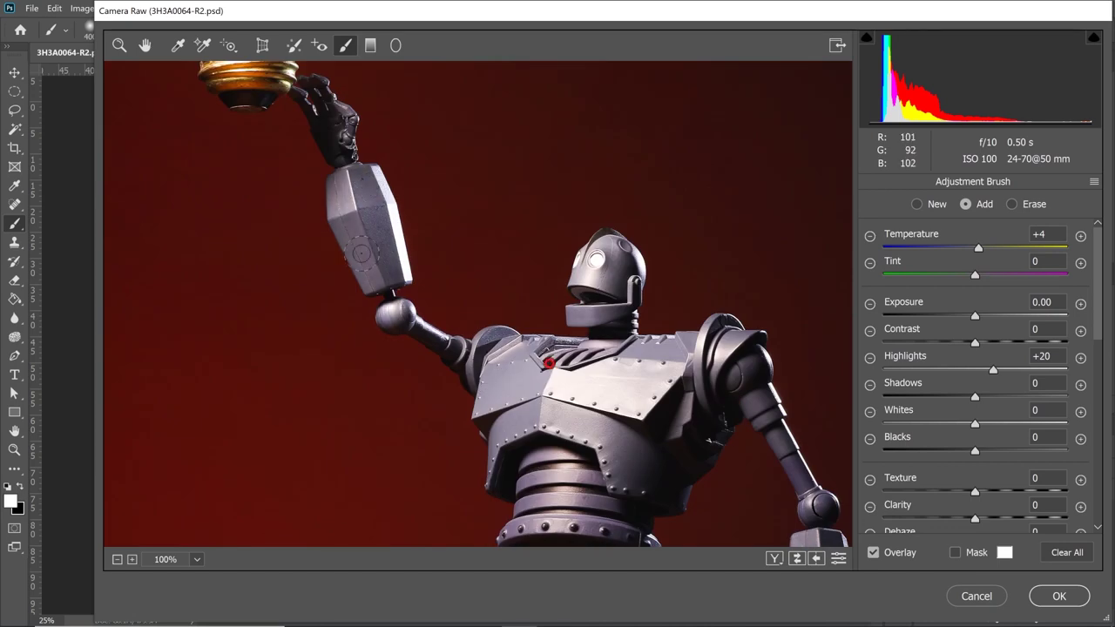
left_click(550, 363)
key("ctrl+z")
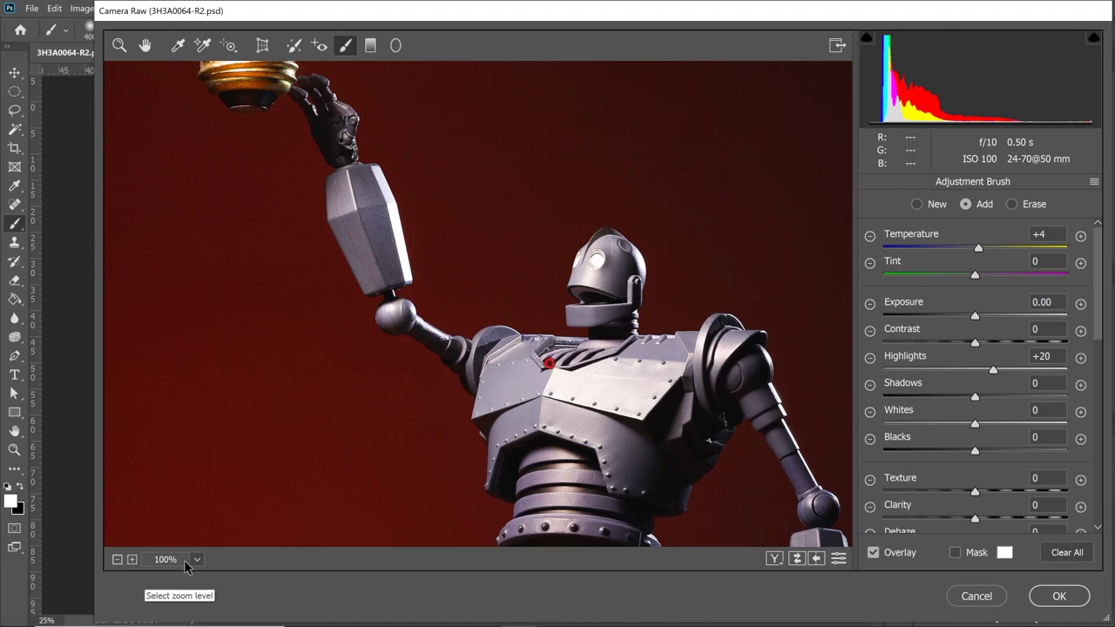
Step: Fit the whole picture in the preview and compare the robot before and after the brush adjustment
key("h")
key("ctrl+0")
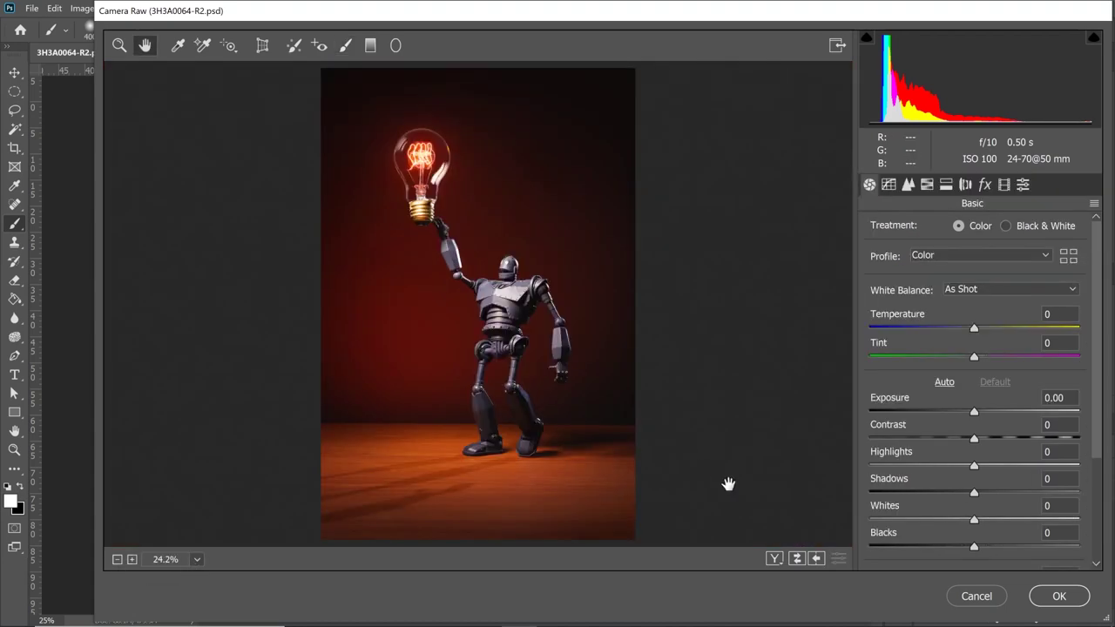
left_click(796, 561)
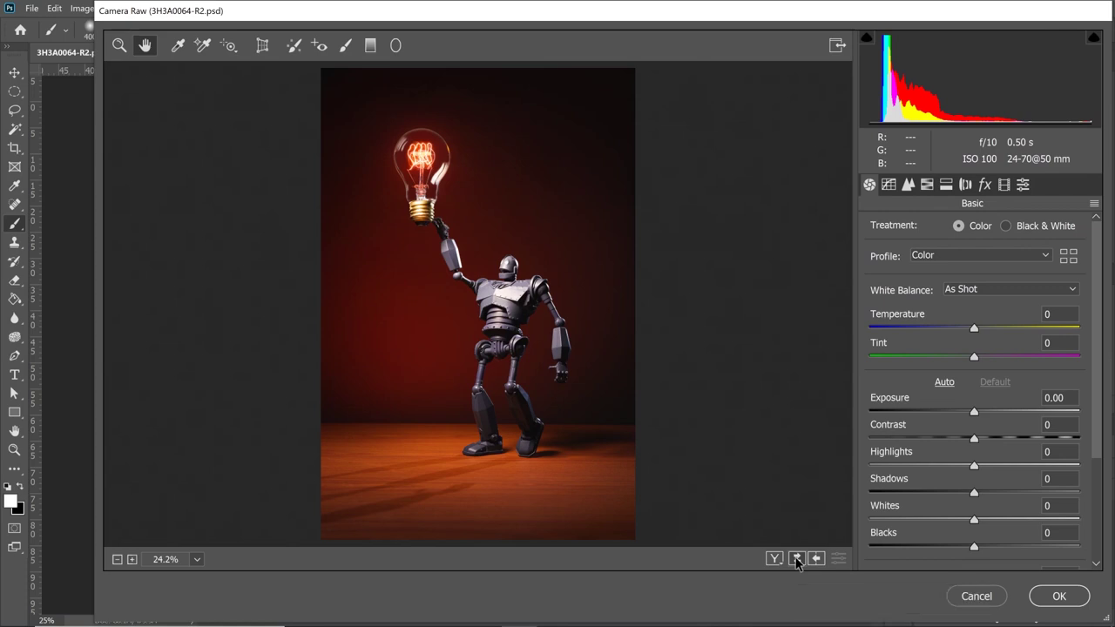
left_click(797, 561)
left_click(797, 562)
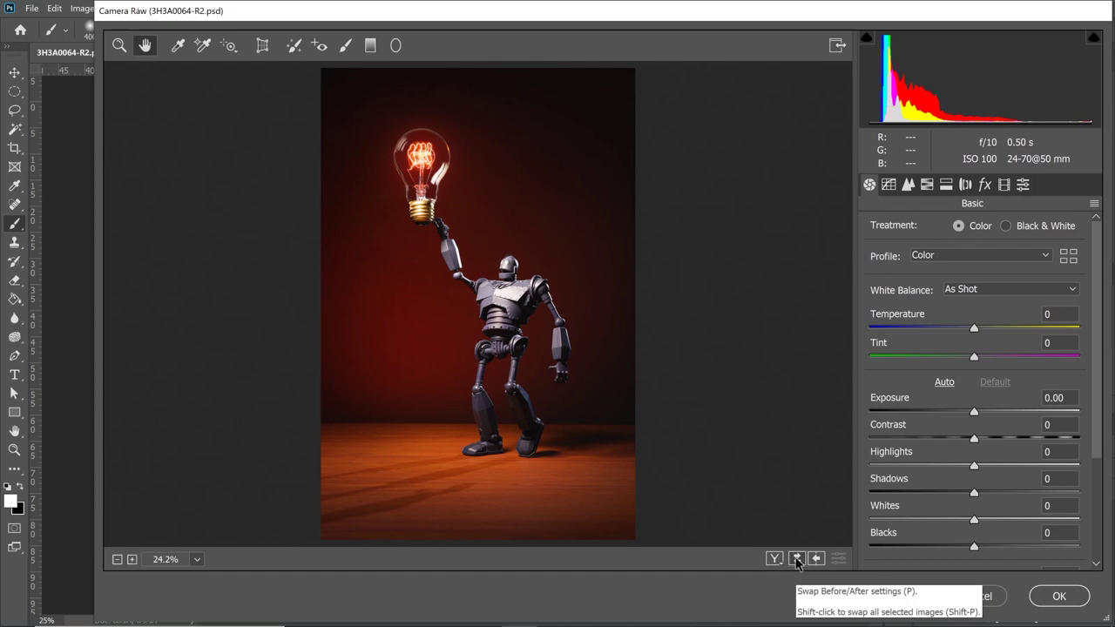
Step: Paint the wooden floor around the robot's feet with a new adjustment brush at highlights -28 and temperature 0
left_click(345, 46)
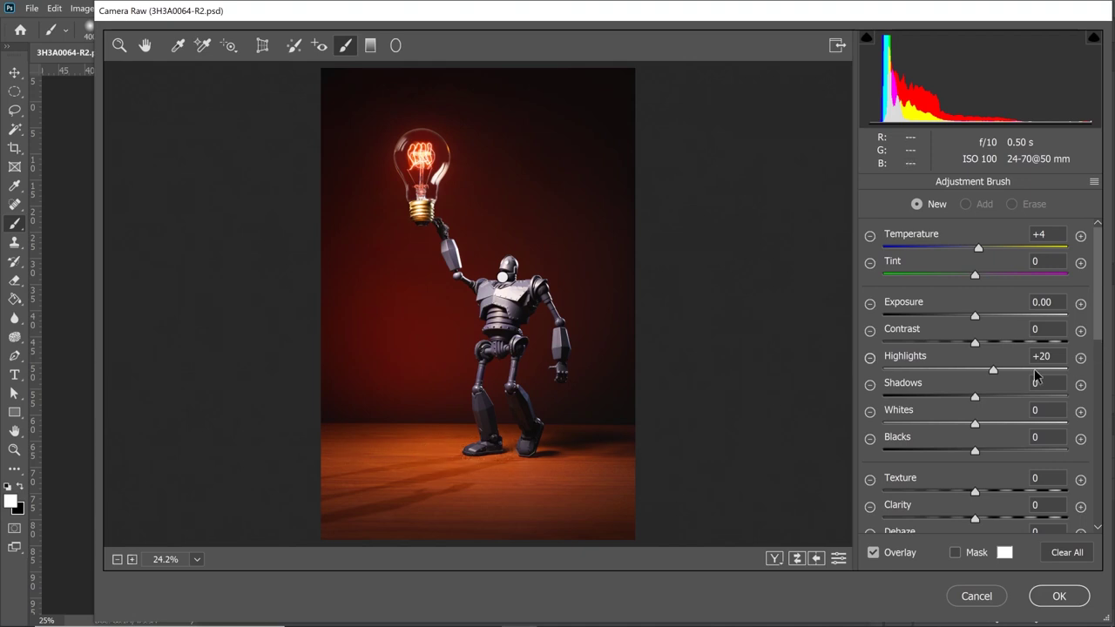
left_click_drag(990, 367, 949, 372)
left_click(1042, 234)
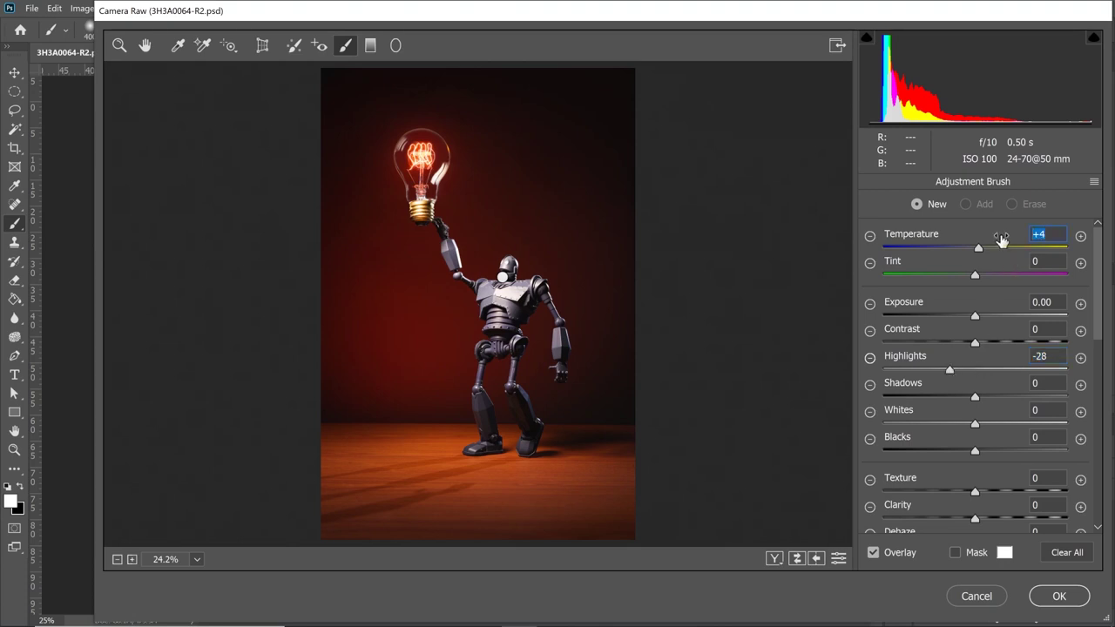
type("0")
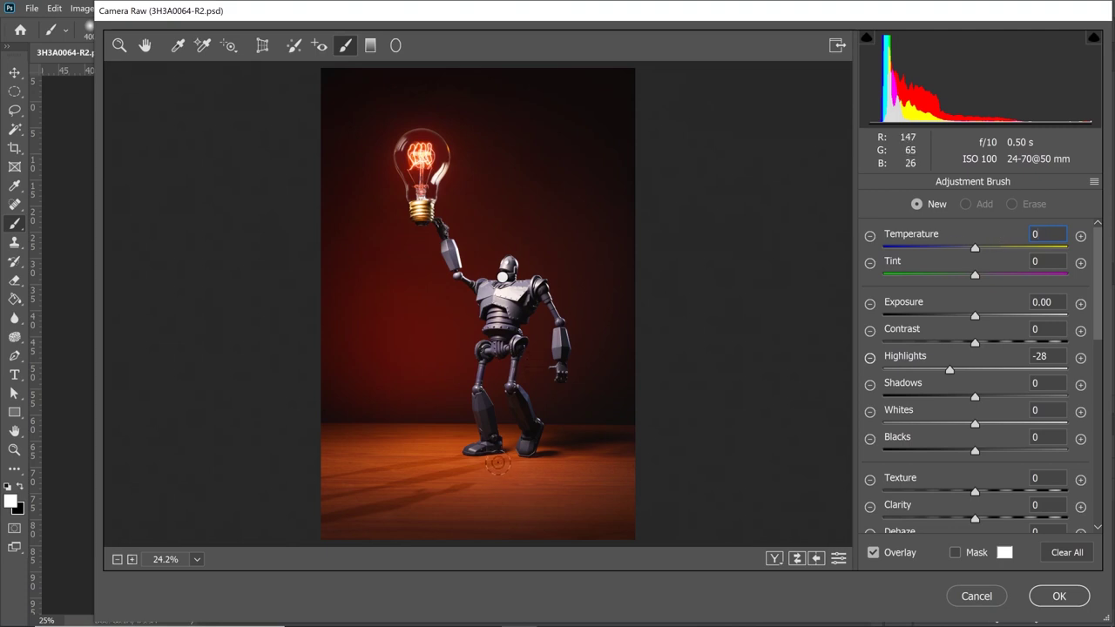
mouse_move(461, 460)
left_mouse_down()
mouse_move(394, 451)
mouse_move(545, 458)
mouse_move(343, 457)
mouse_move(561, 470)
mouse_move(309, 460)
mouse_move(456, 484)
mouse_move(392, 486)
mouse_move(609, 478)
mouse_move(537, 482)
mouse_move(565, 501)
mouse_move(394, 512)
mouse_move(464, 508)
mouse_move(340, 484)
mouse_move(542, 454)
left_mouse_up()
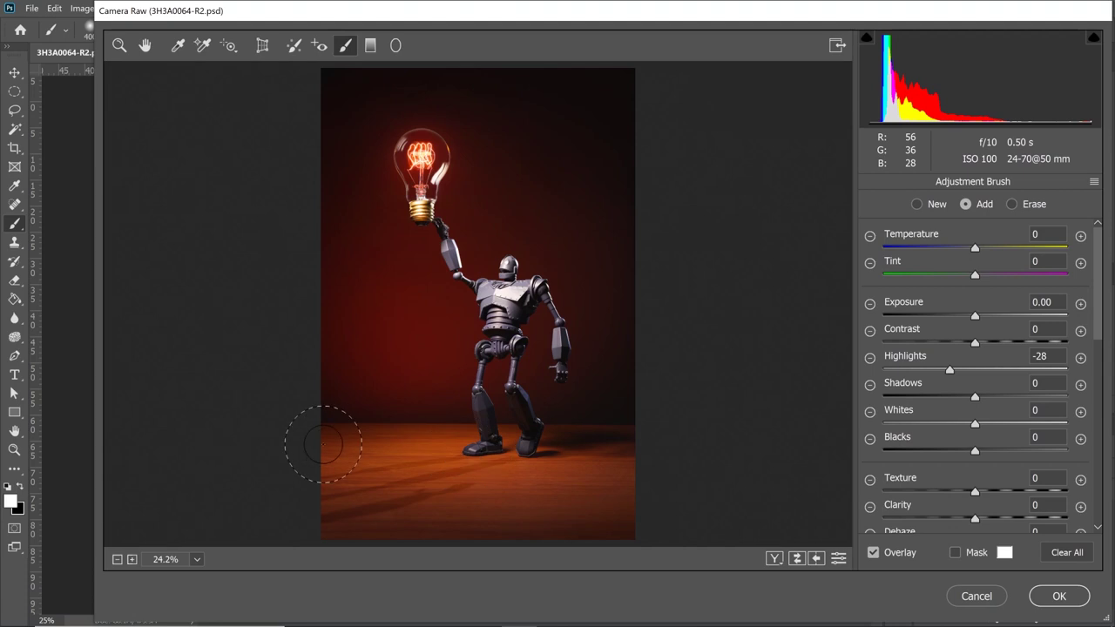
Step: Apply the Camera Raw edits after comparing before and after, and save the document
left_click(796, 559)
left_click(796, 559)
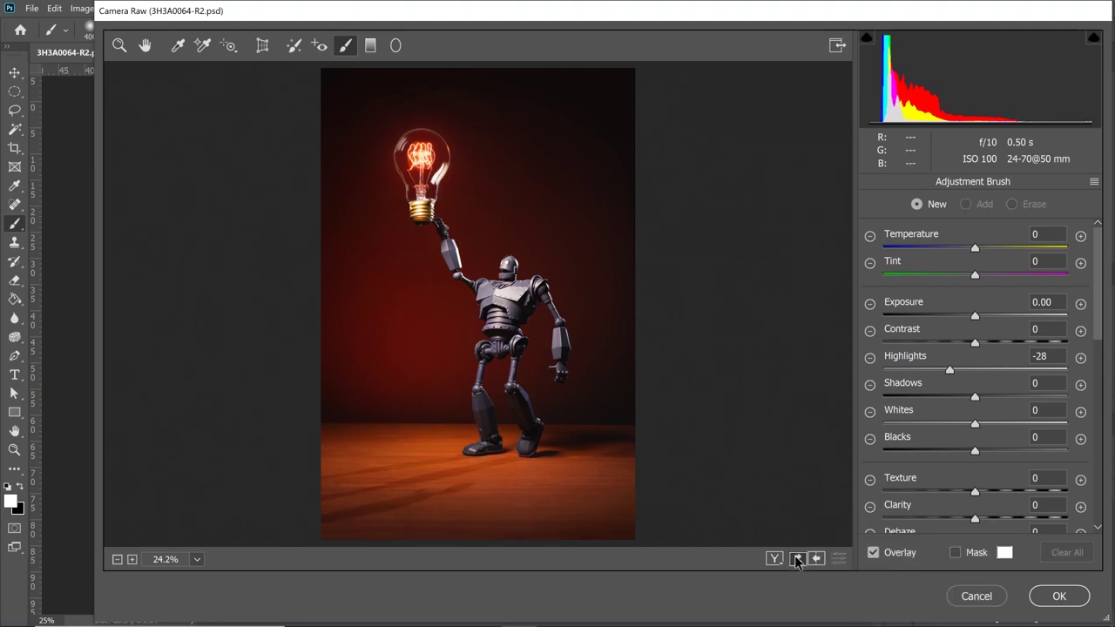
key("Return")
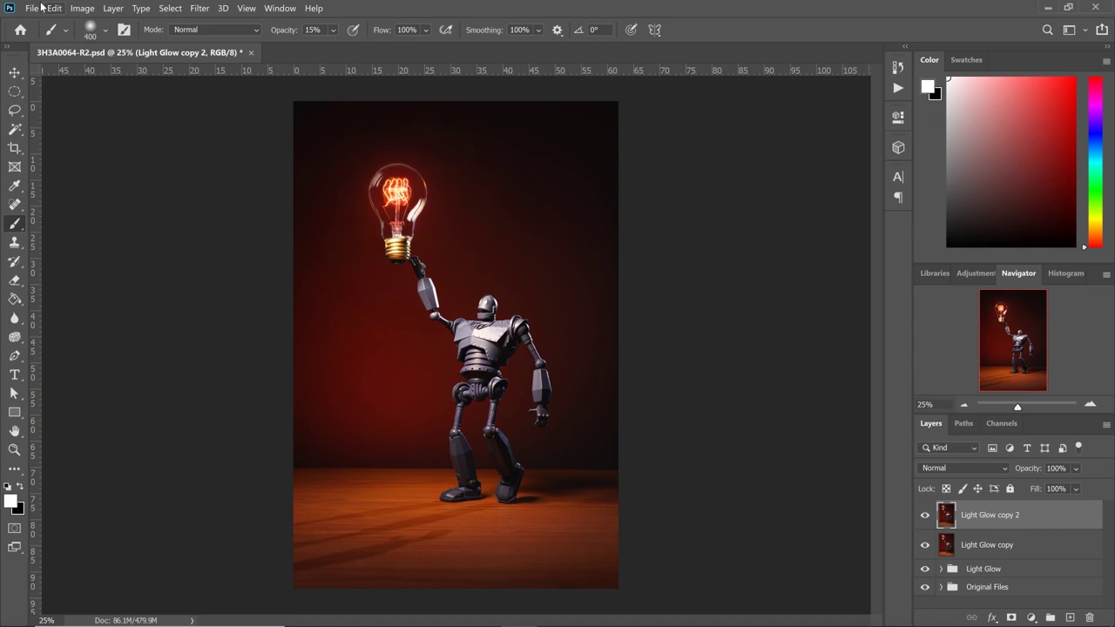
key("ctrl+s")
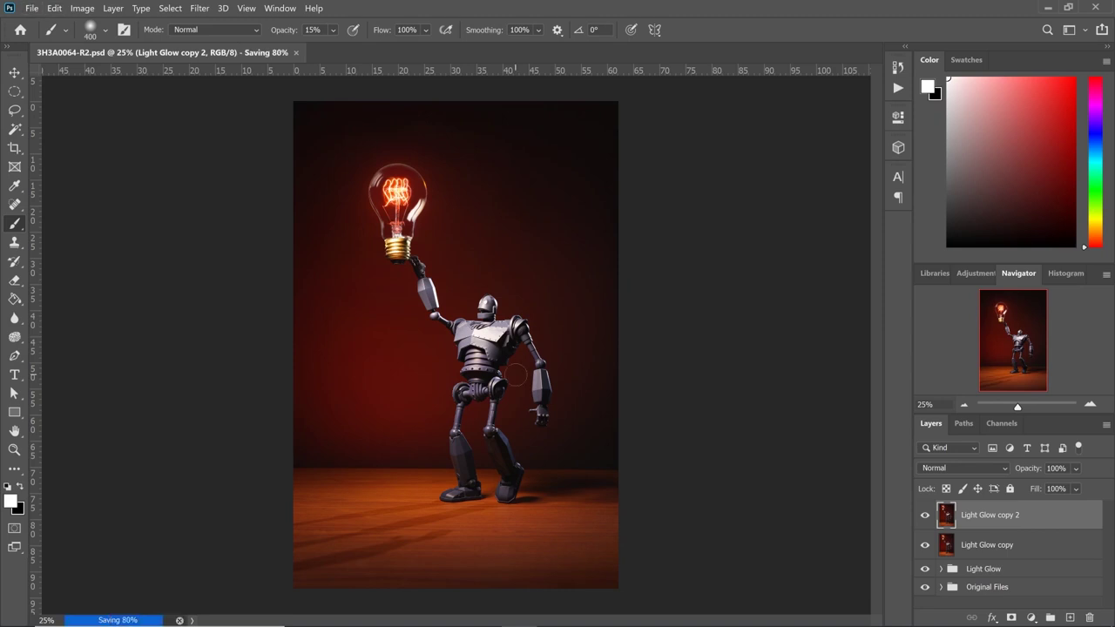